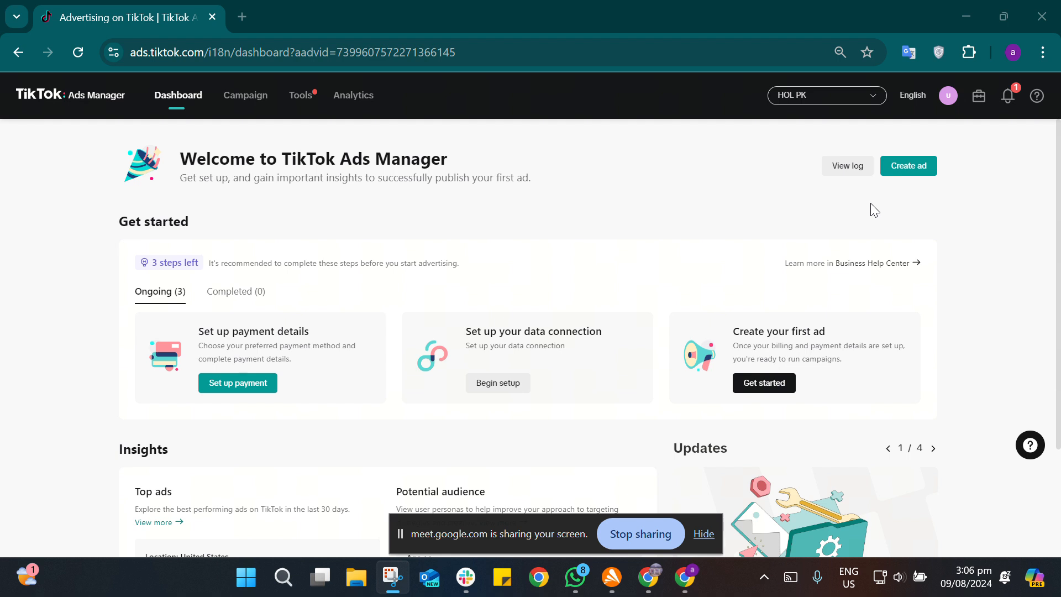
Step: Create a new ad campaign with the Traffic objective and continue to its ad group setup, dismissing the introductory tip
left_click(905, 173)
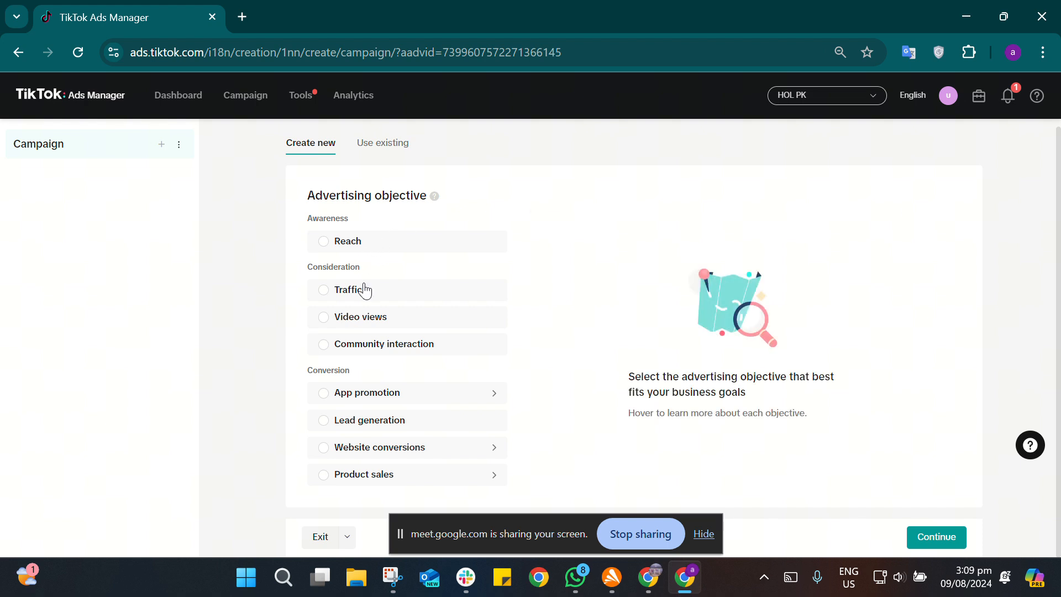
mouse_move(364, 289)
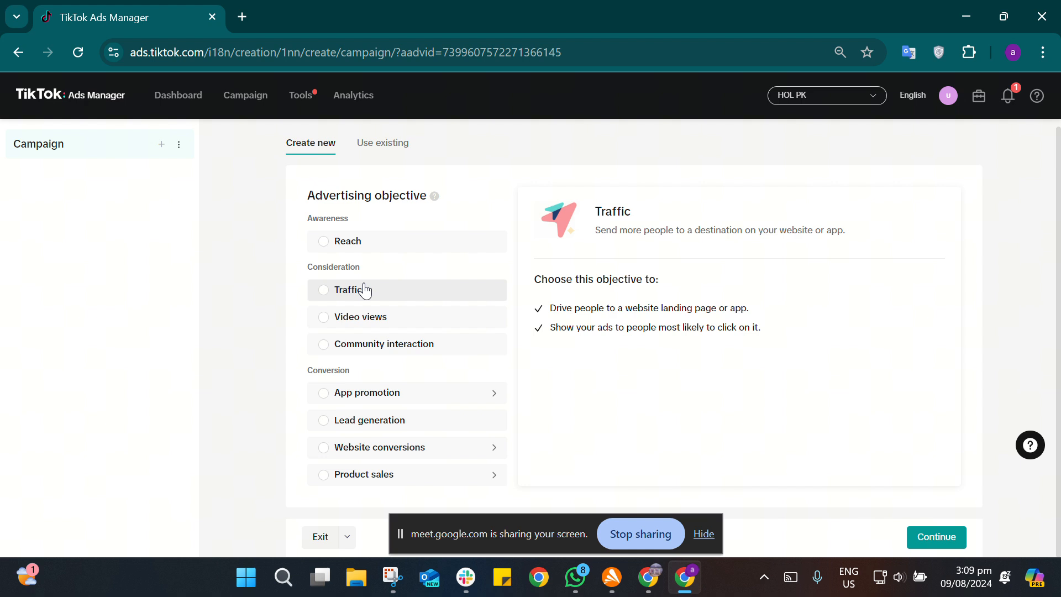
left_click(365, 290)
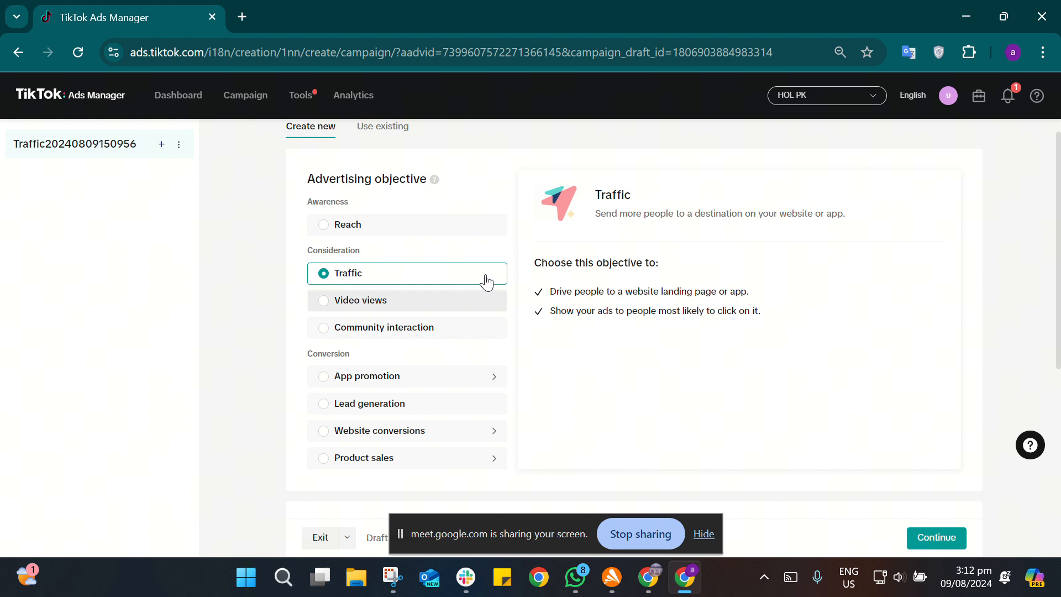
left_click(941, 536)
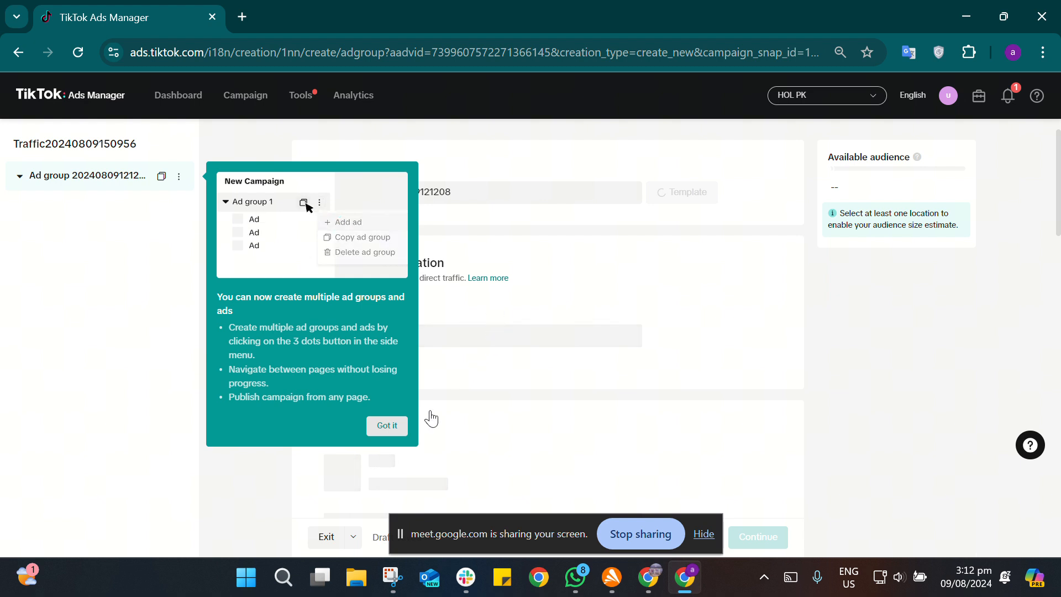
left_click(397, 425)
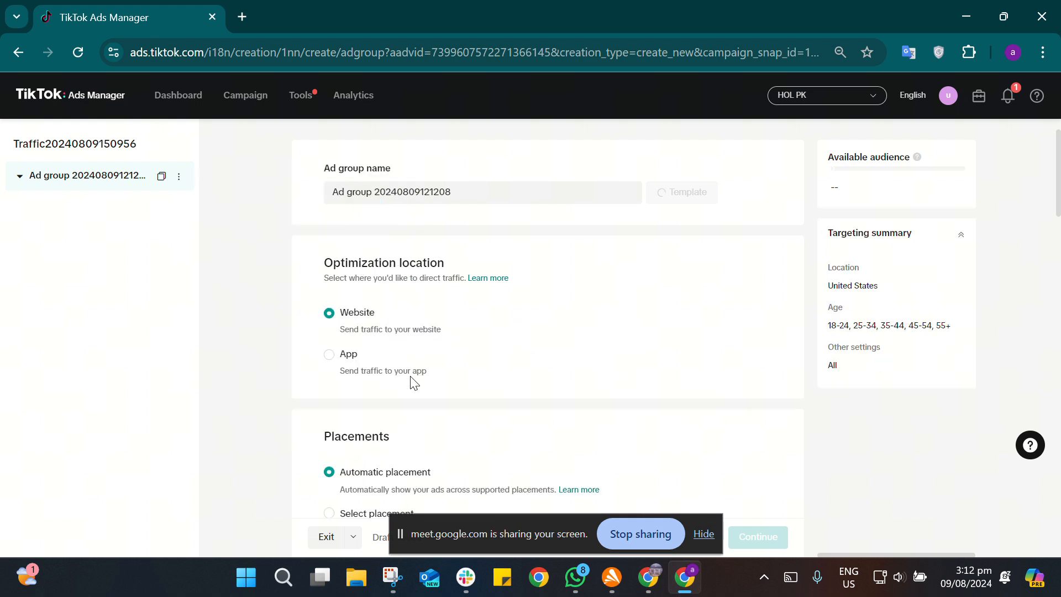
Step: Rename the ad group as "Traffic Campaign"
left_click(459, 192)
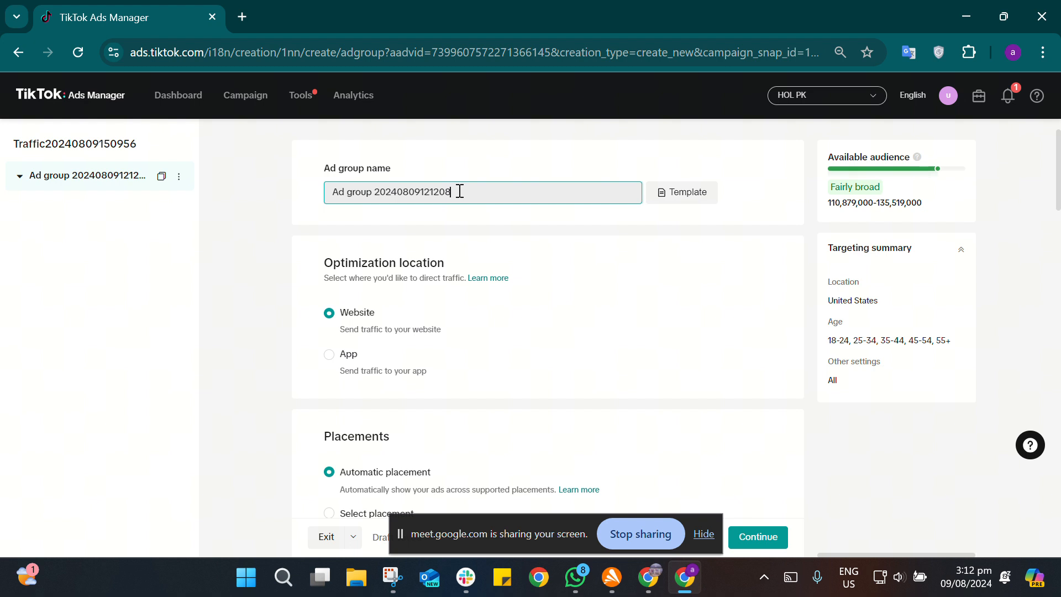
double_click(409, 191)
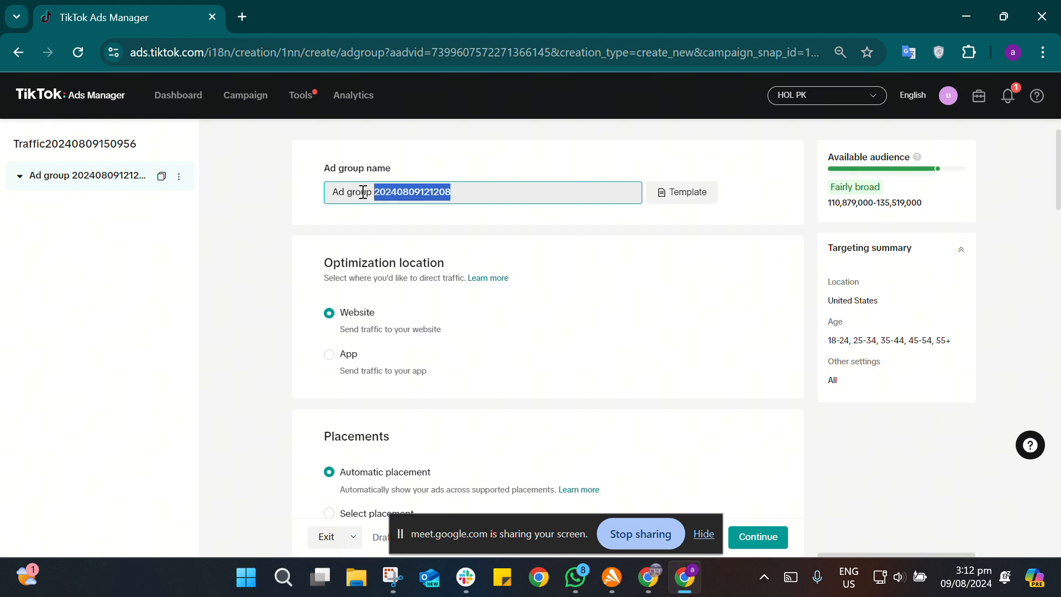
left_click(327, 191, "shift")
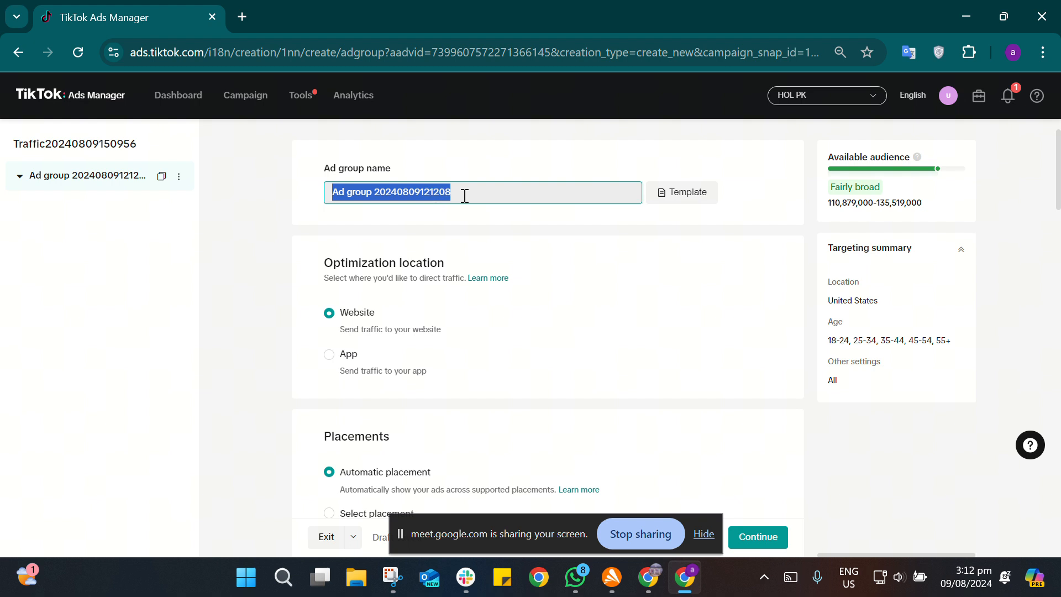
type("T")
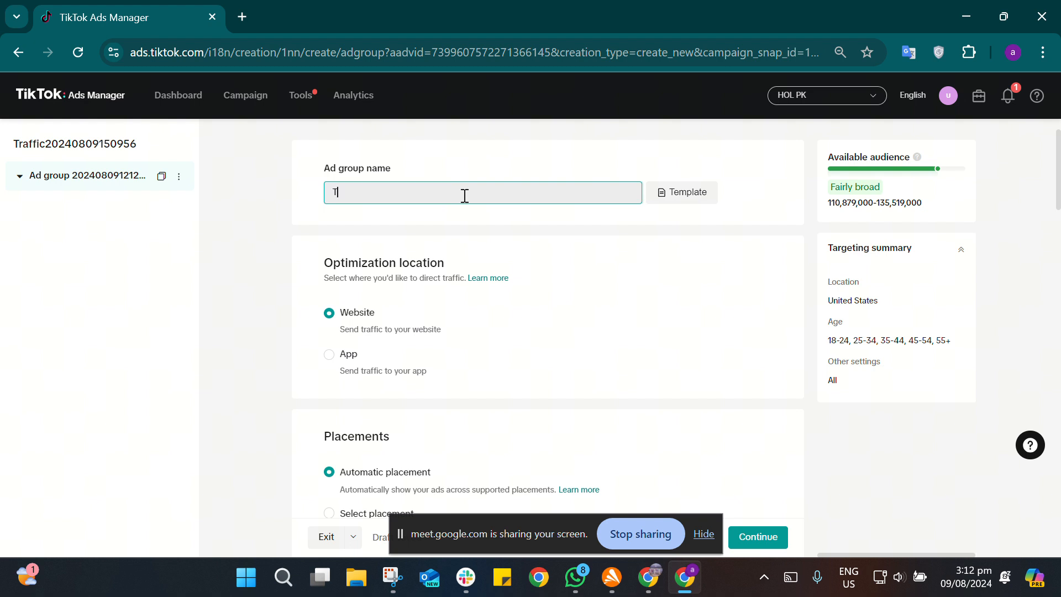
type("raff")
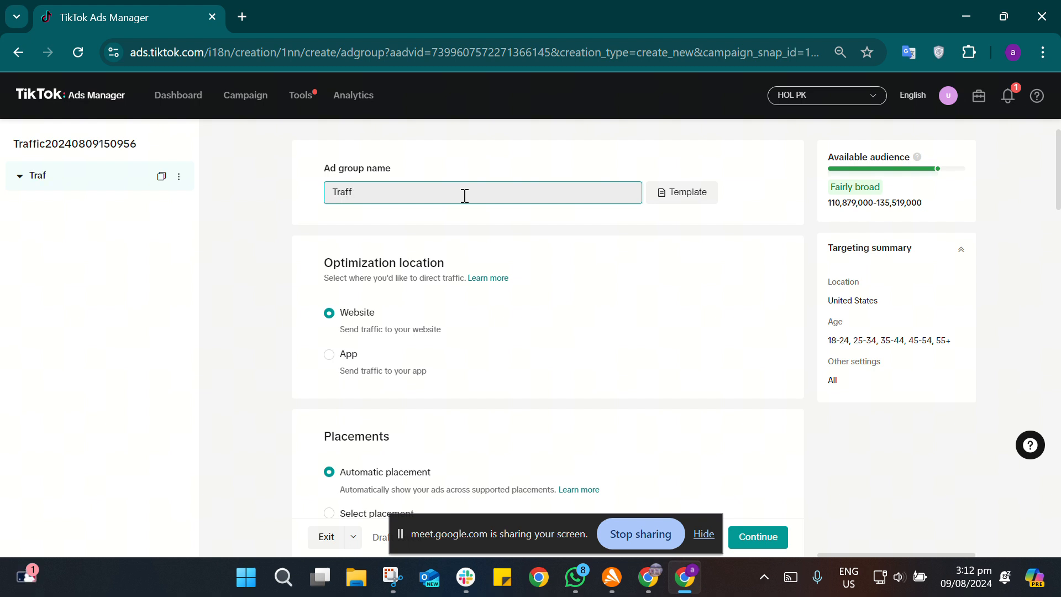
type("ic Campaign")
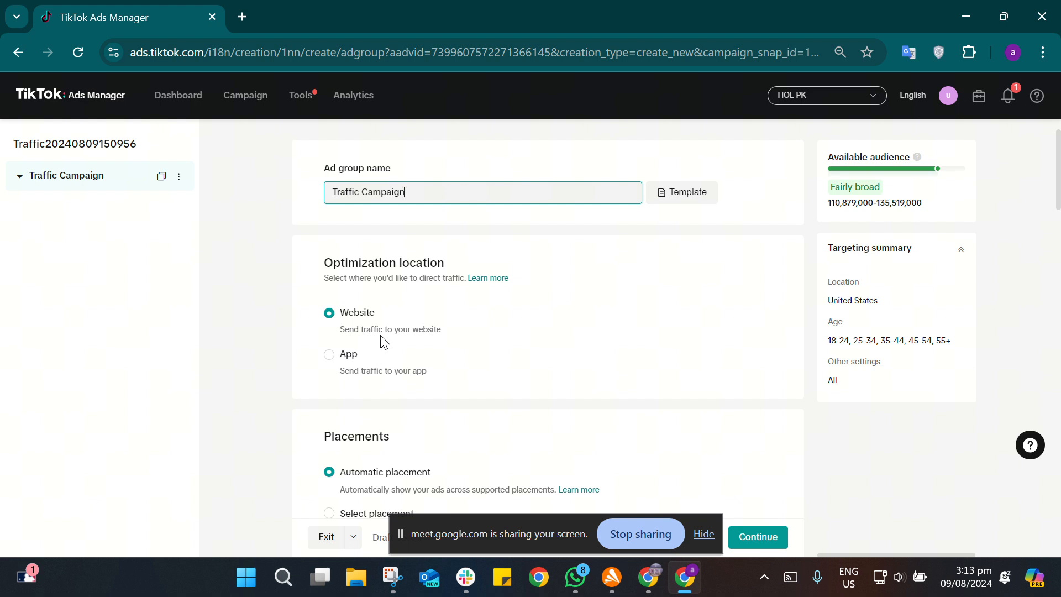
Step: Expand the advanced placement settings to examine their options, and try switching Allow video download off and back on
scroll(381, 331, "down", 4)
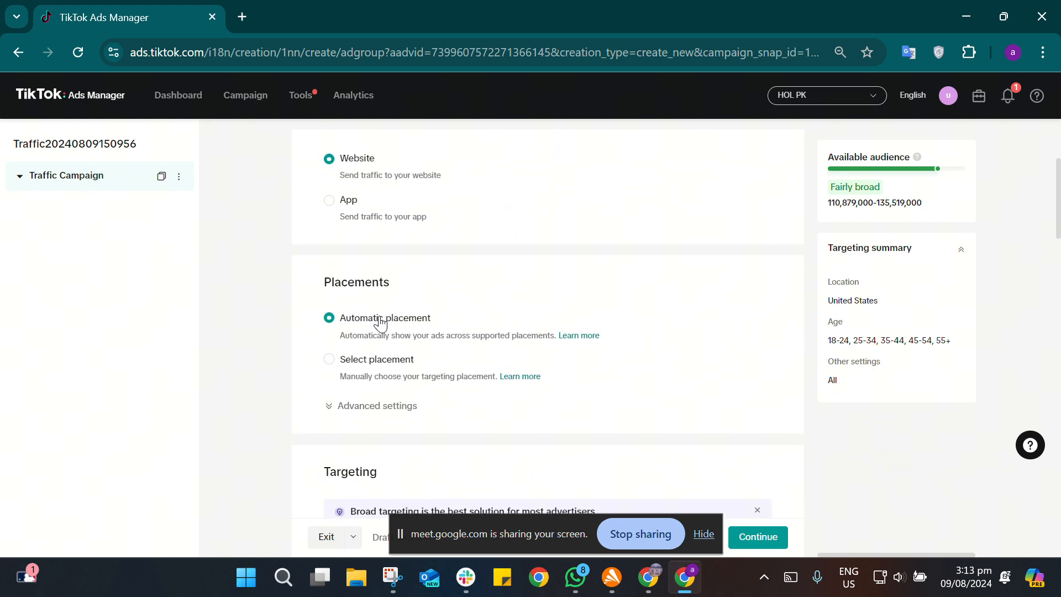
scroll(381, 322, "down", 1)
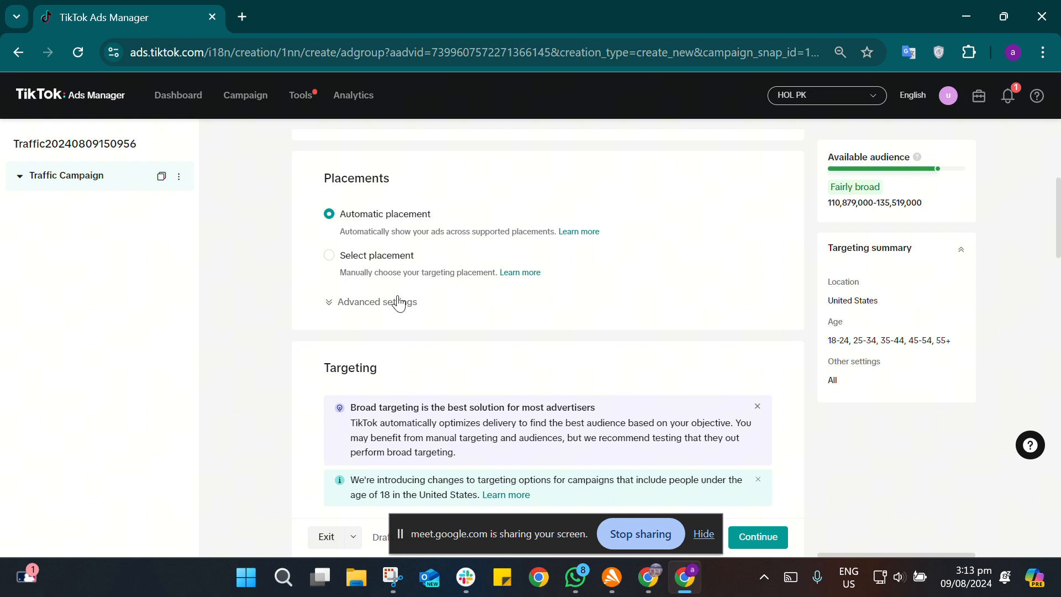
scroll(401, 301, "down", 1)
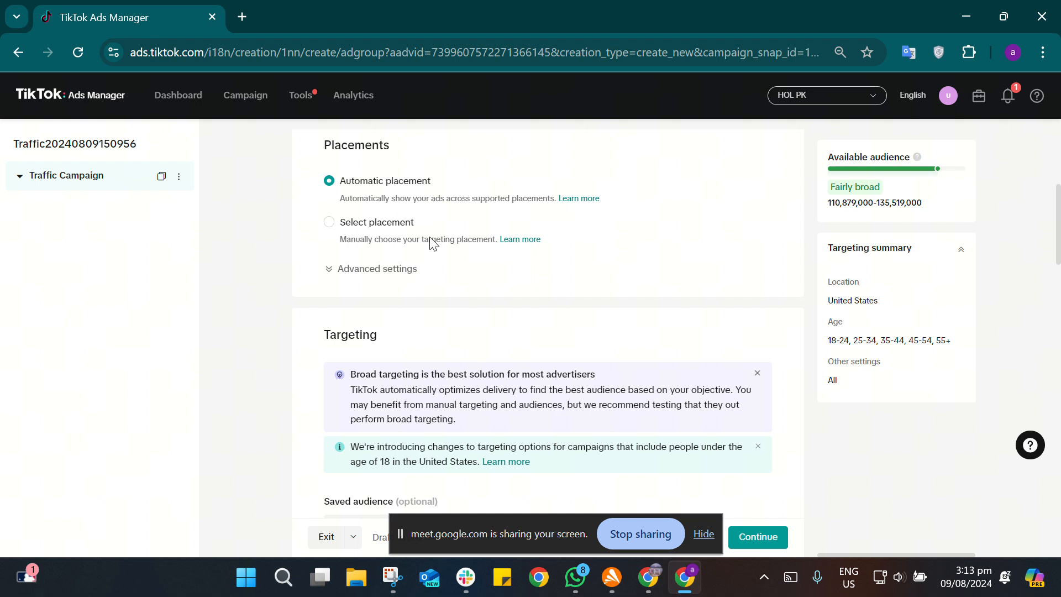
left_click(404, 269)
scroll(406, 269, "down", 4)
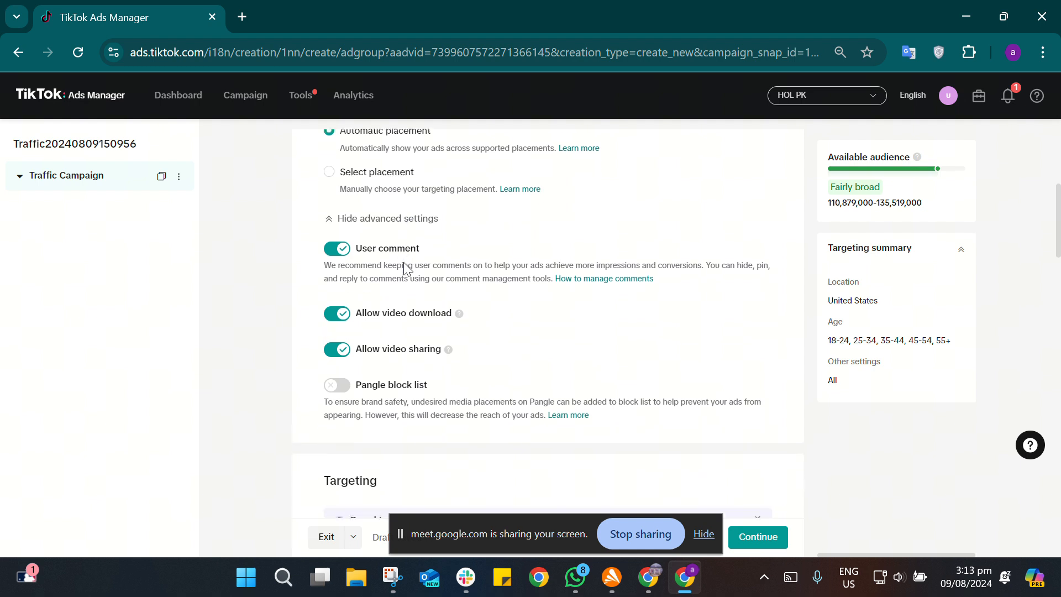
scroll(407, 269, "up", 2)
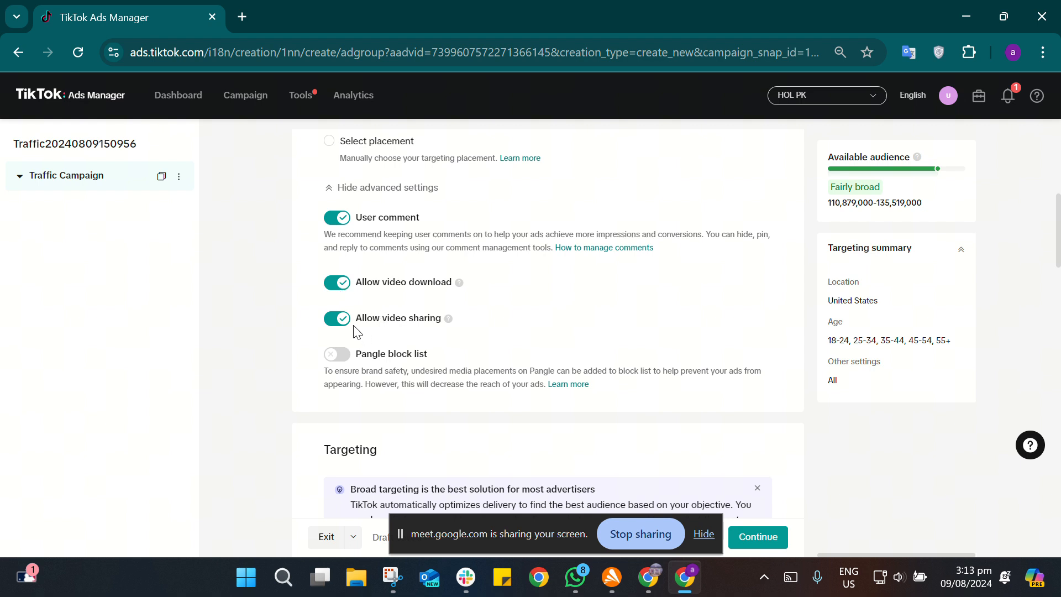
scroll(376, 318, "up", 1)
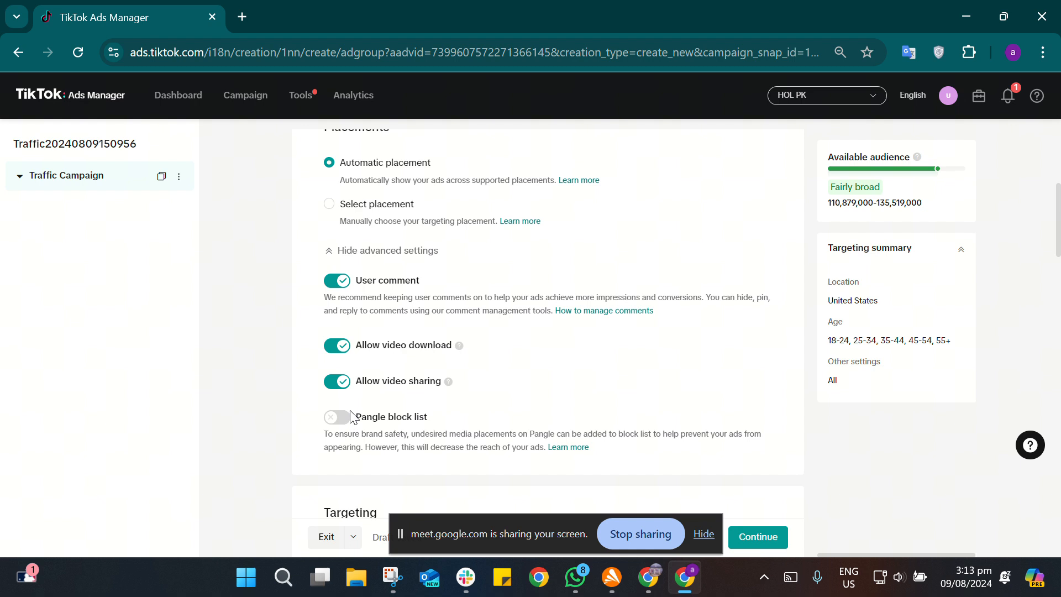
left_click(331, 346)
left_click(331, 348)
Step: Try excluding the 18-24 age group and including 13-17 in the demographic targeting, and restore the original age selection
scroll(379, 372, "down", 4)
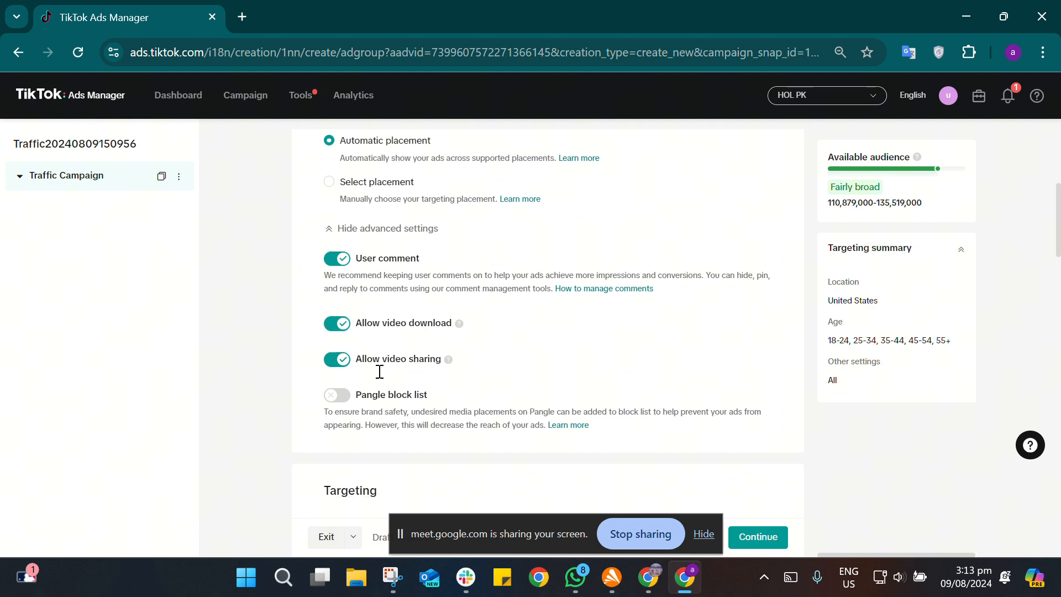
scroll(379, 372, "down", 5)
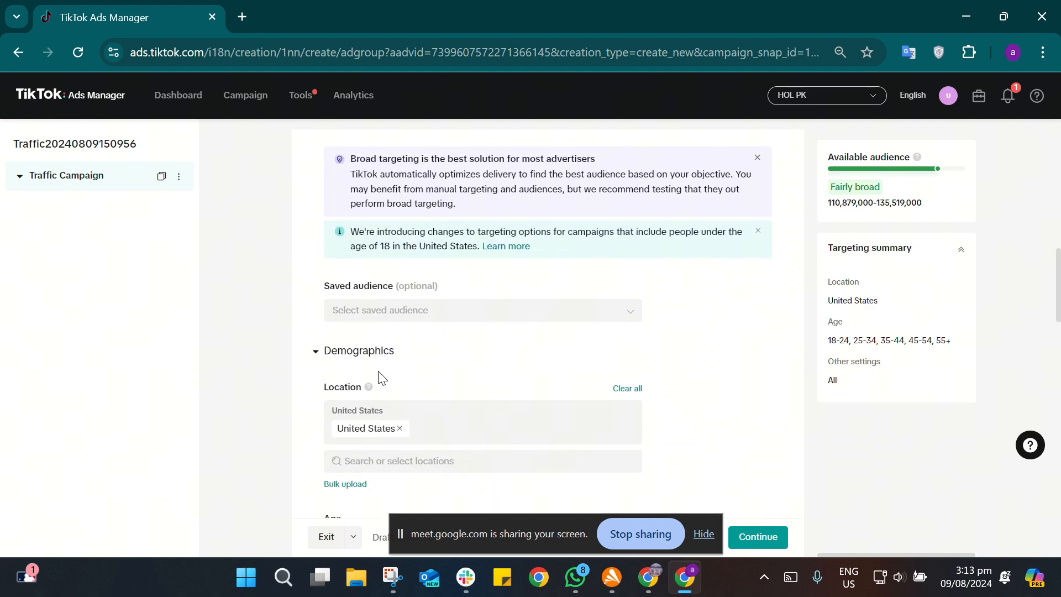
scroll(379, 376, "down", 2)
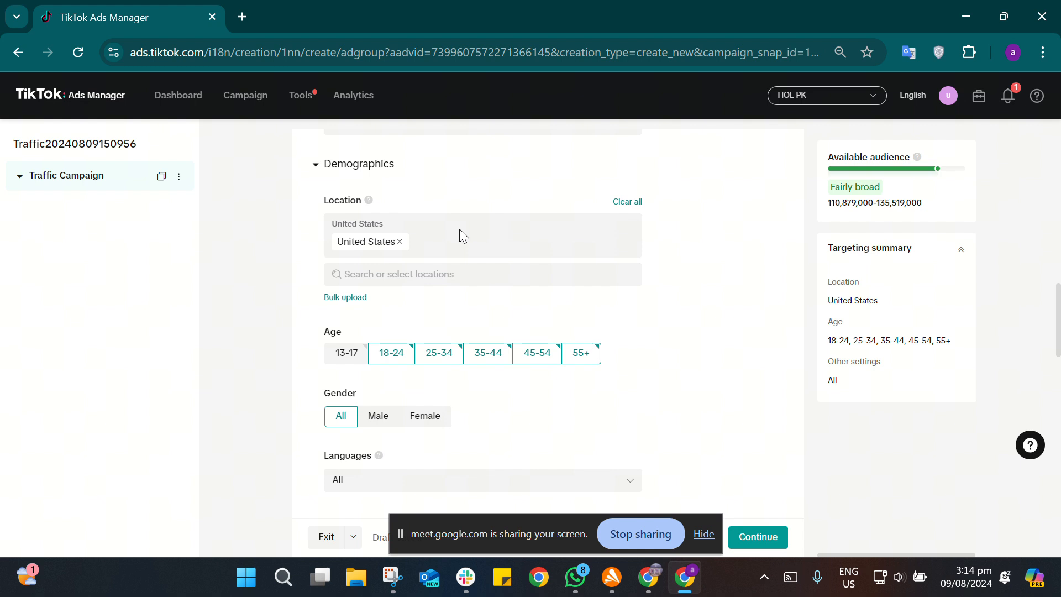
scroll(459, 351, "down", 1)
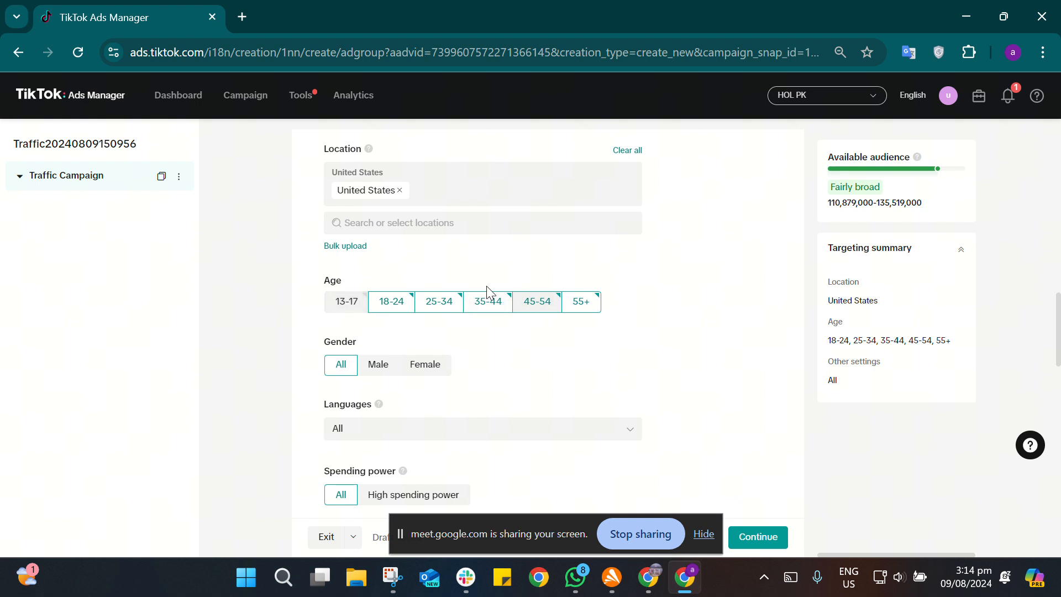
left_click(397, 303)
left_click(362, 303)
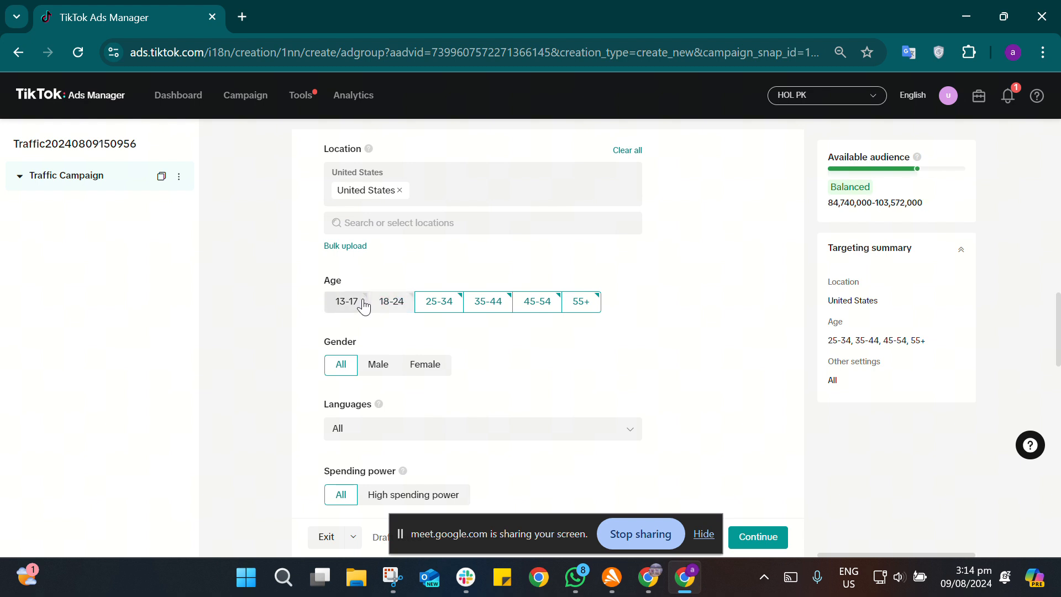
left_click(390, 320)
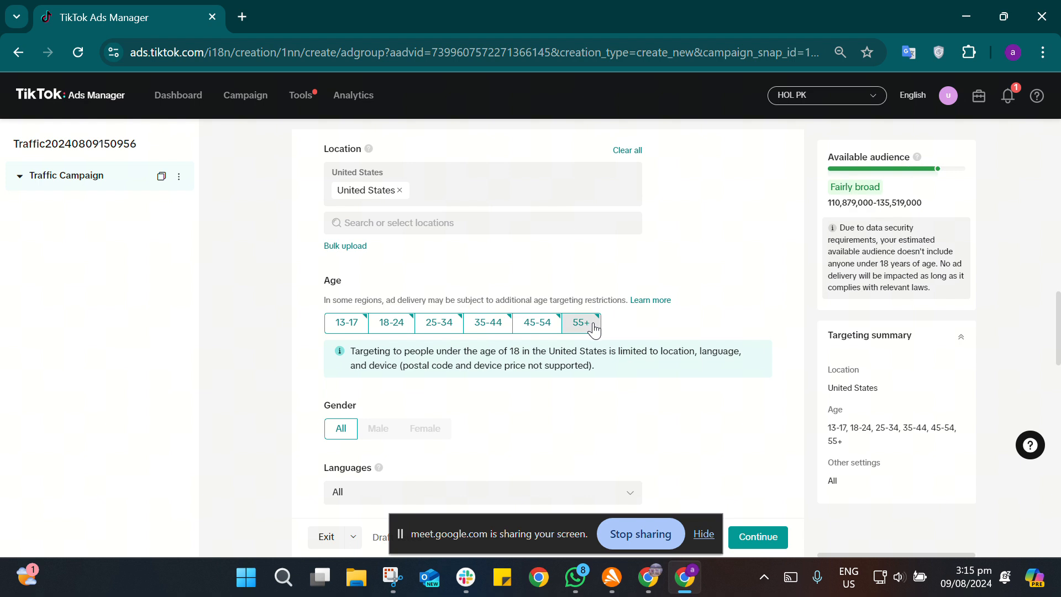
left_click(353, 323)
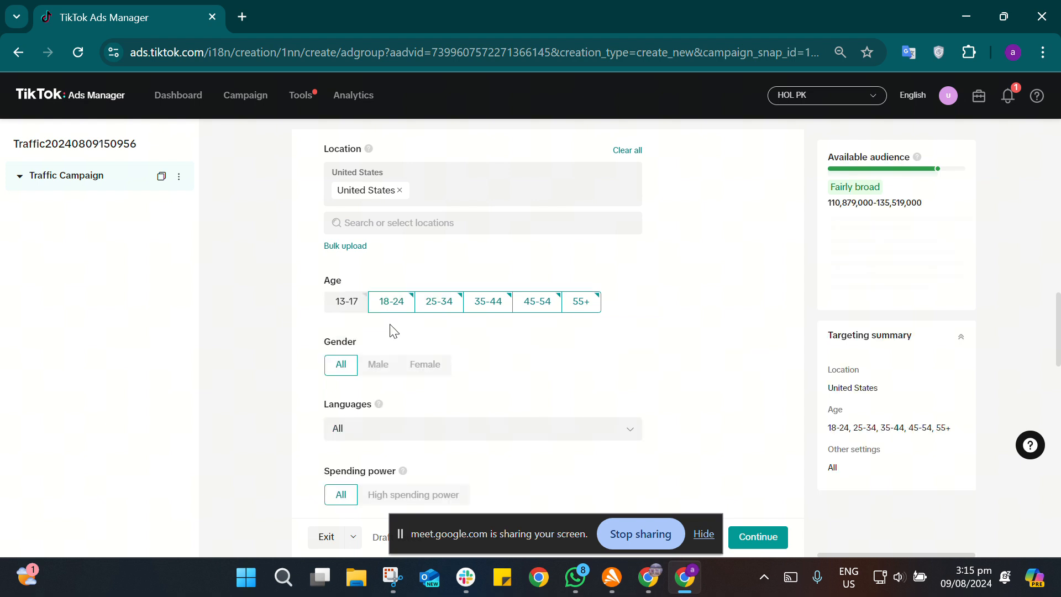
Step: Search the ad group's interests and behaviors for "fashion" and add the additional interest "online fashion store" to the targeting
scroll(500, 363, "down", 2)
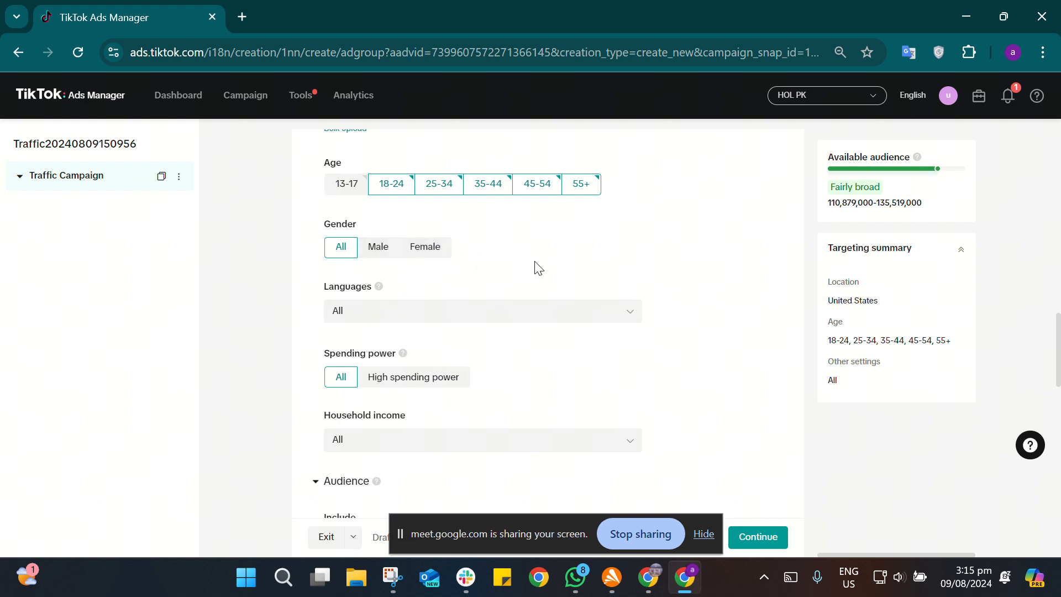
scroll(539, 268, "down", 3)
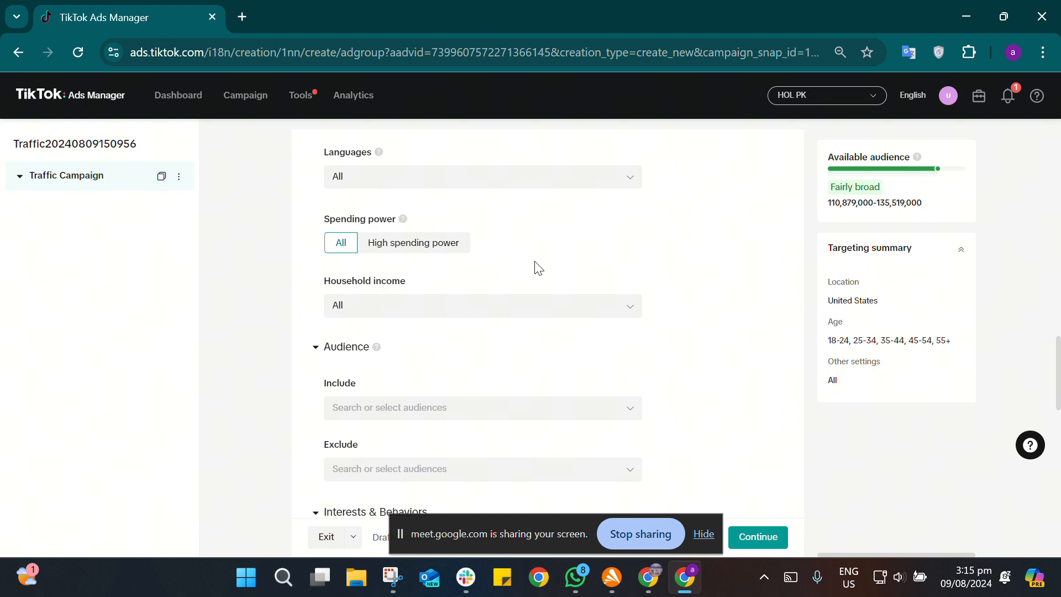
scroll(539, 268, "down", 3)
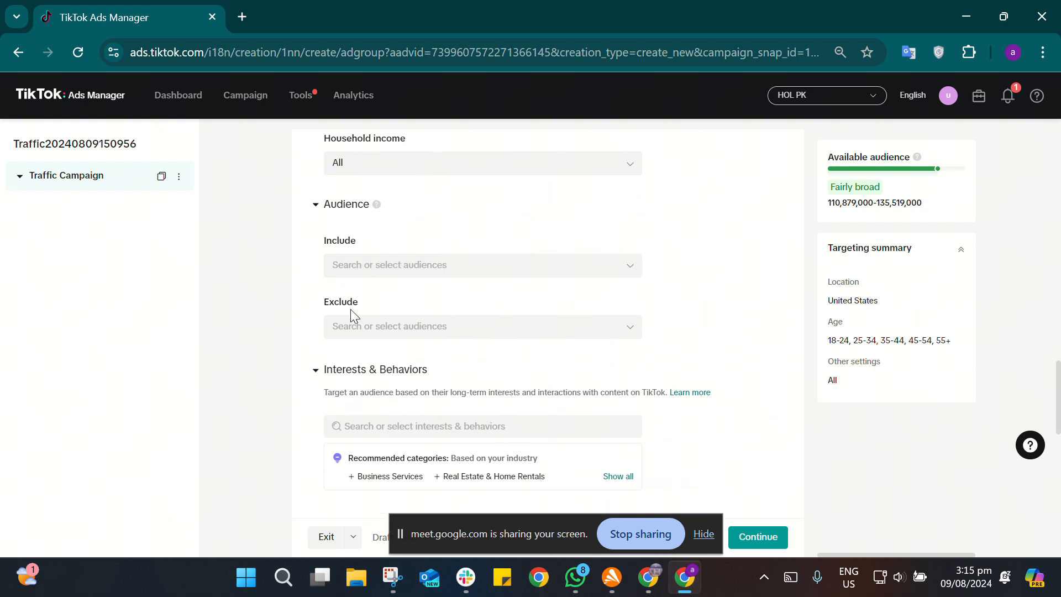
scroll(470, 285, "down", 1)
scroll(472, 286, "down", 2)
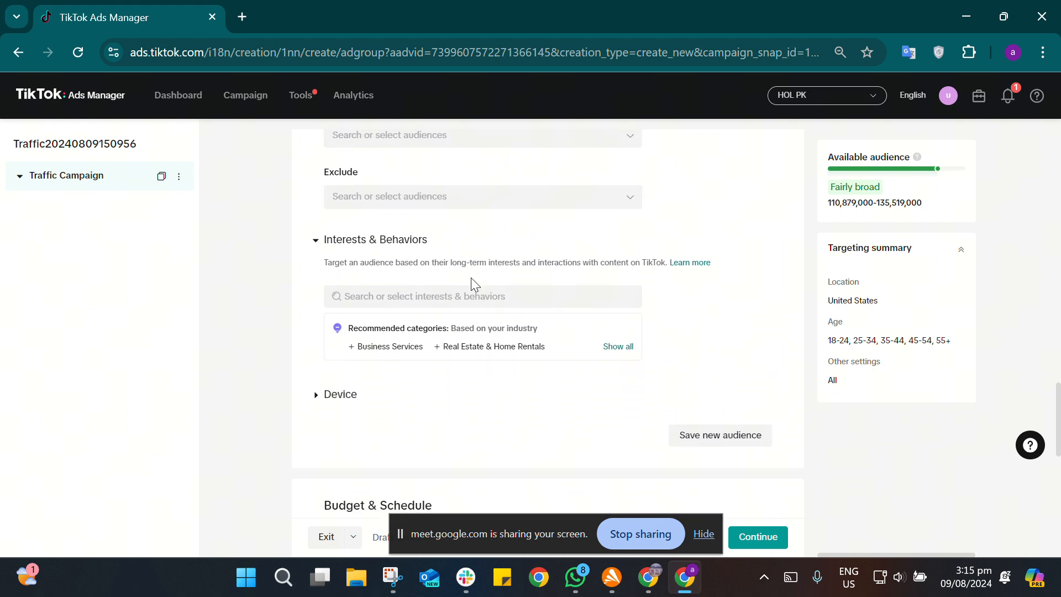
left_click(395, 298)
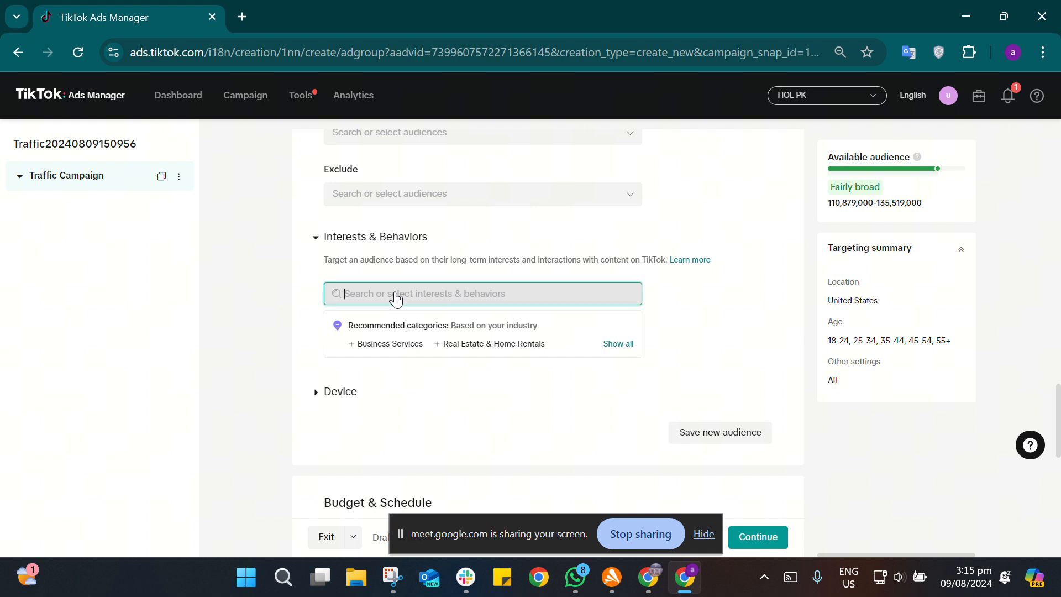
mouse_move(453, 316)
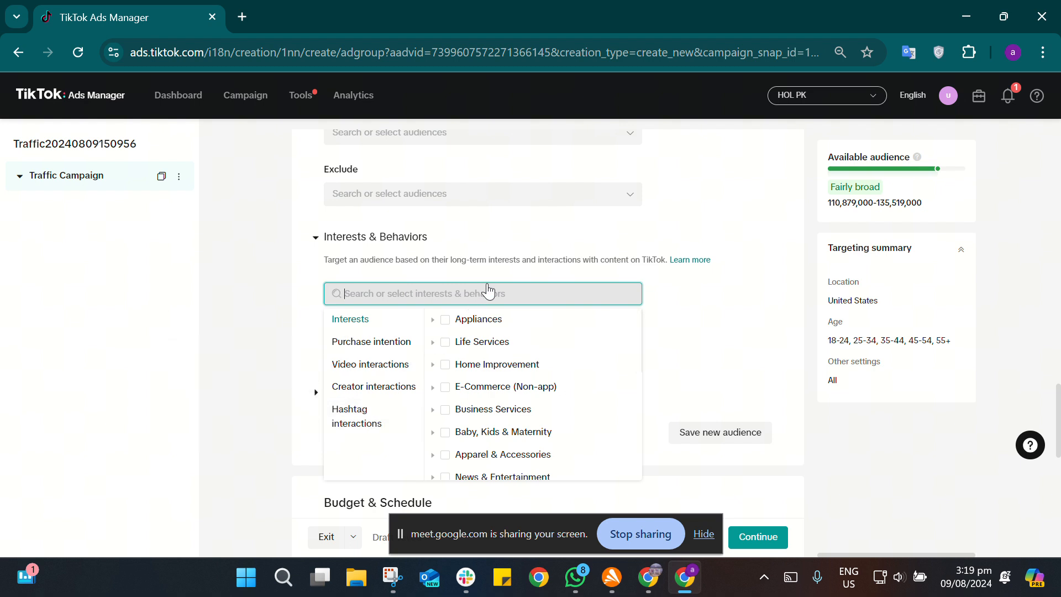
type("fashion")
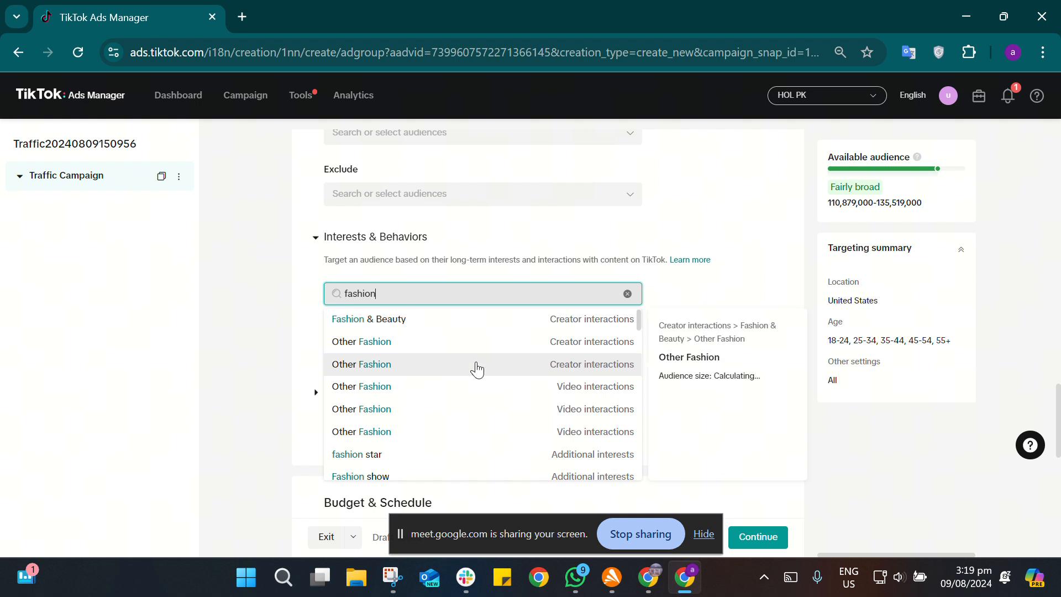
scroll(477, 369, "down", 3)
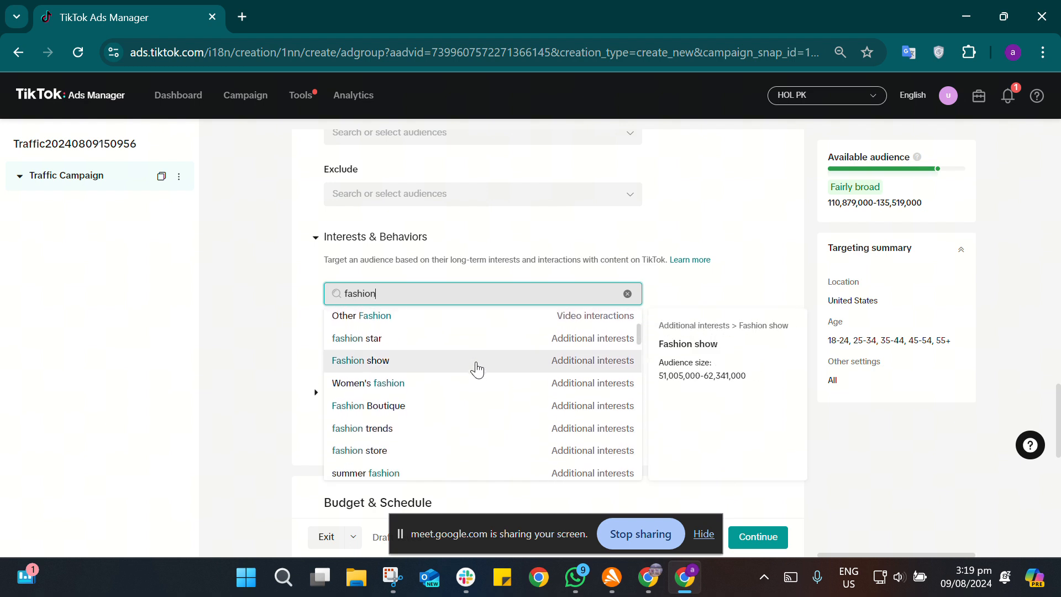
scroll(477, 369, "down", 6)
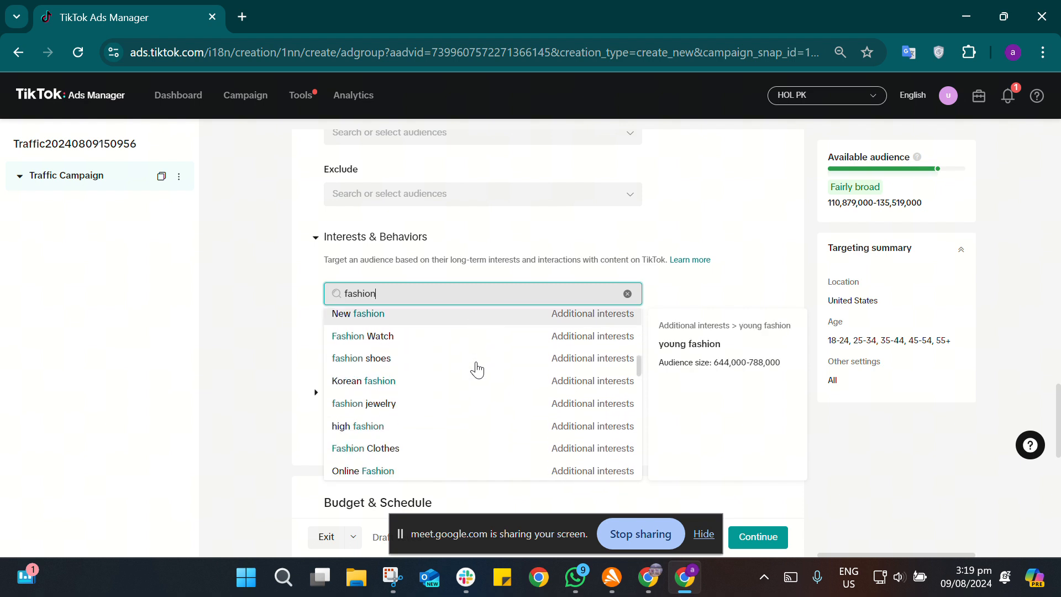
scroll(477, 369, "down", 8)
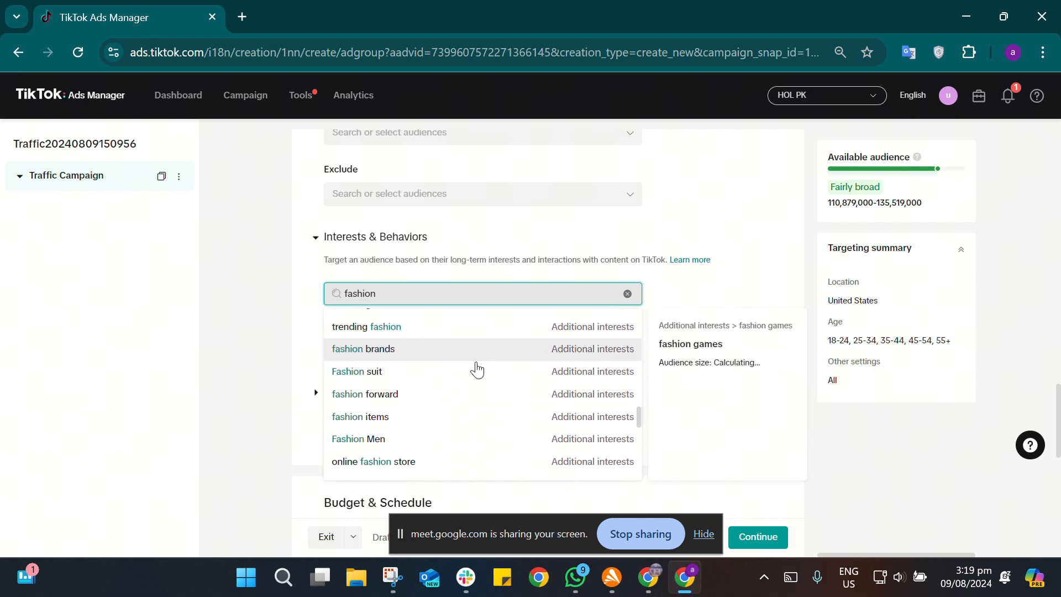
scroll(477, 369, "down", 2)
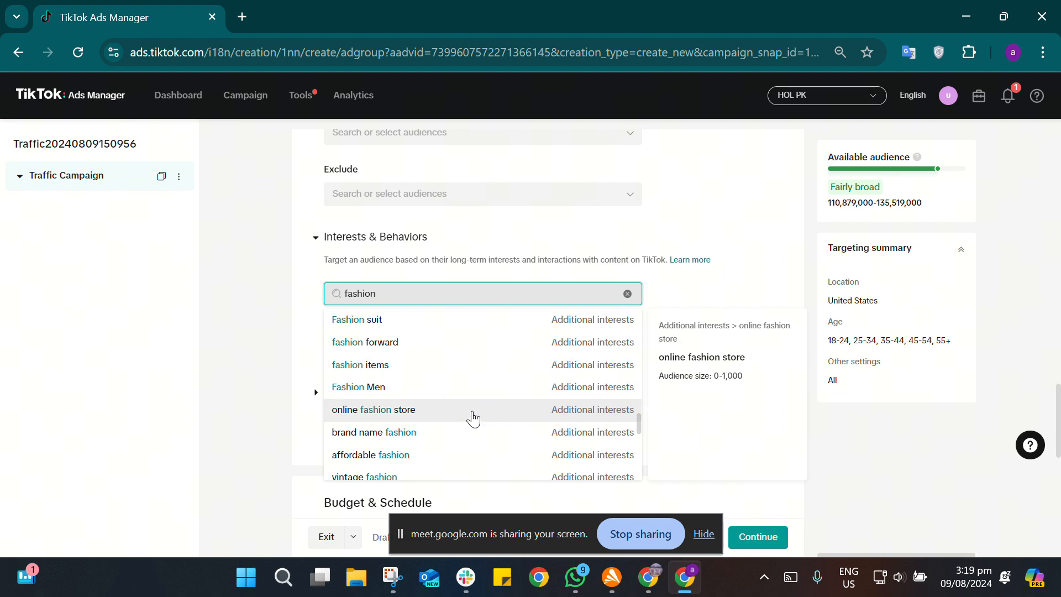
left_click(473, 410)
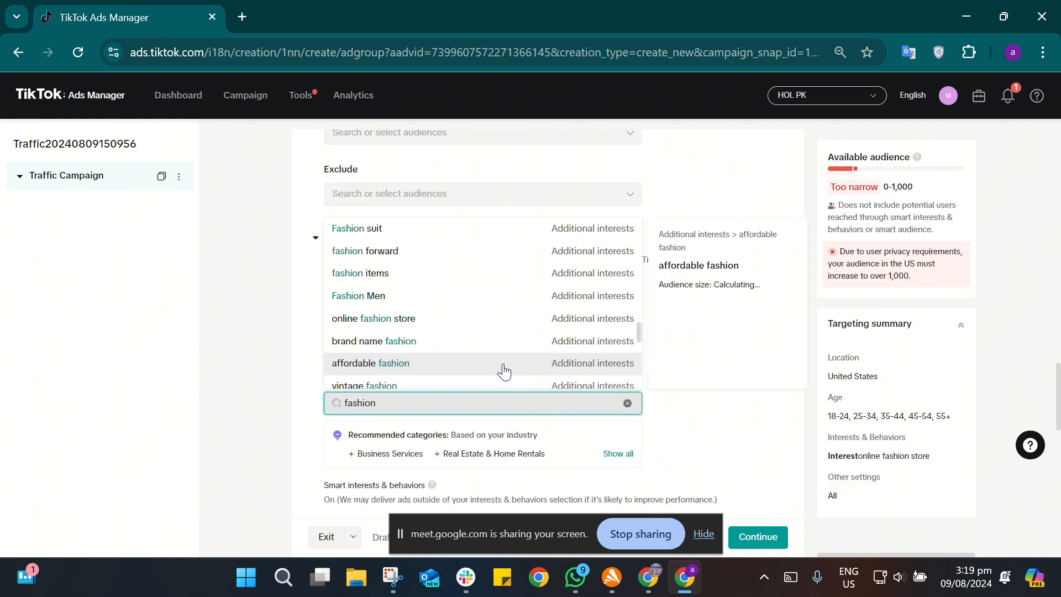
Step: Search the interests for "clothing" and add Clothing Accessories, Men's Clothing, Women's Clothing and the additional interest Clothing
key("BackSpace")
key("BackSpace")
key("BackSpace")
key("BackSpace")
key("BackSpace")
key("BackSpace")
key("BackSpace")
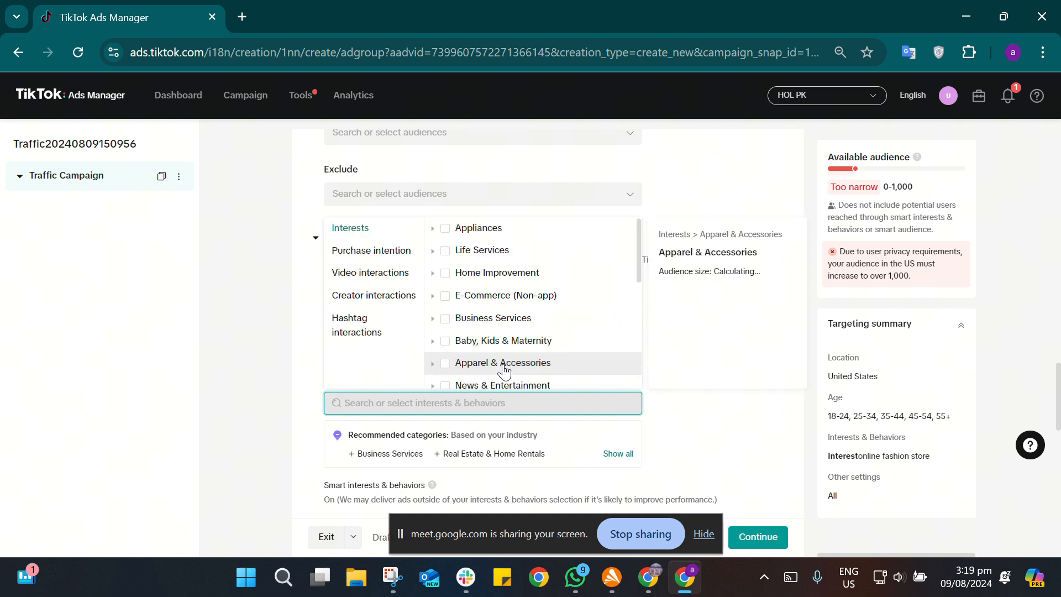
type("clothing")
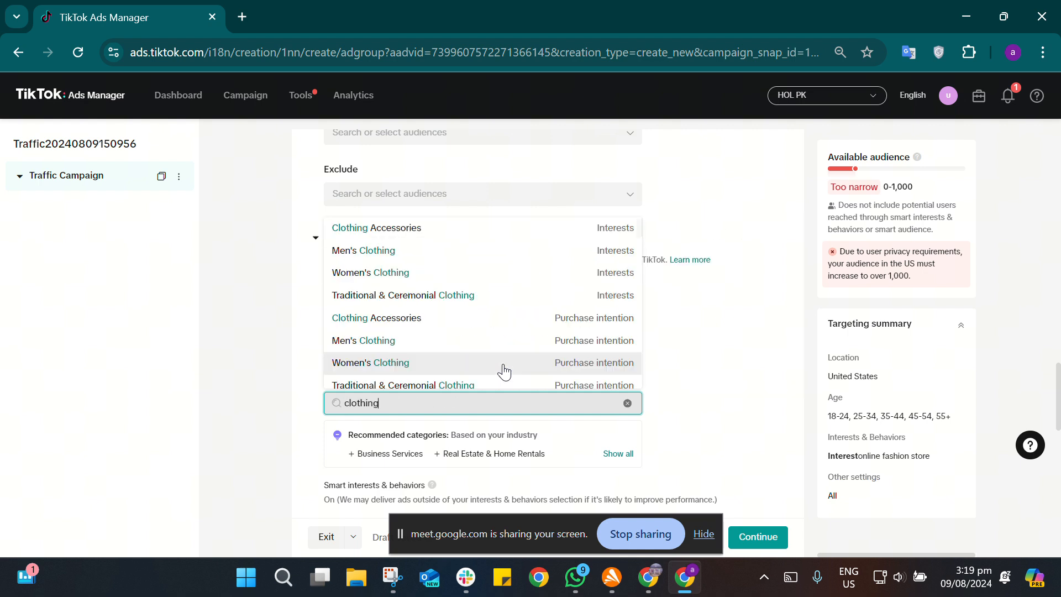
mouse_move(490, 237)
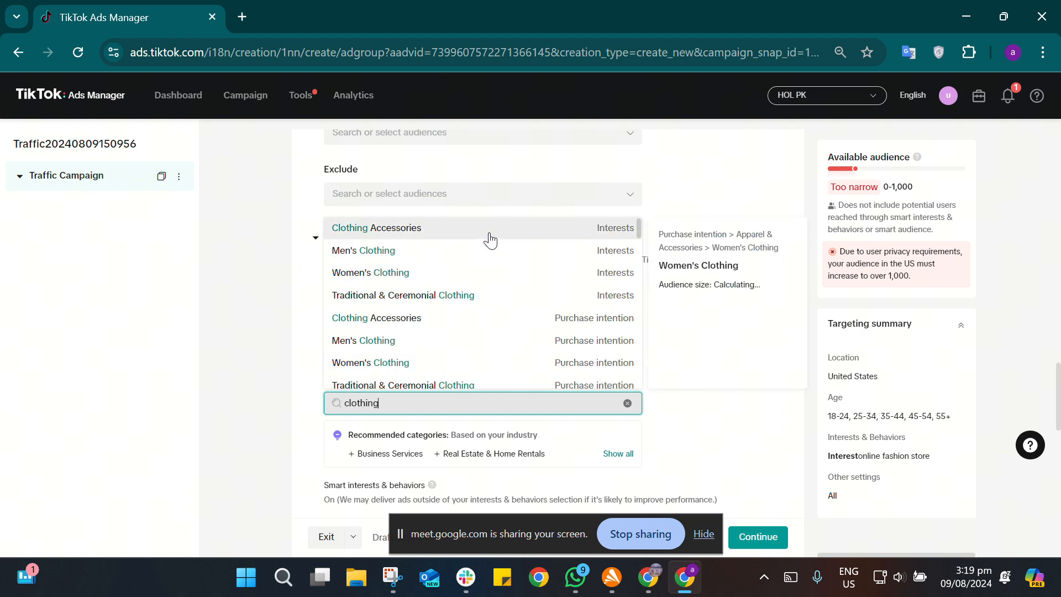
left_click(490, 237)
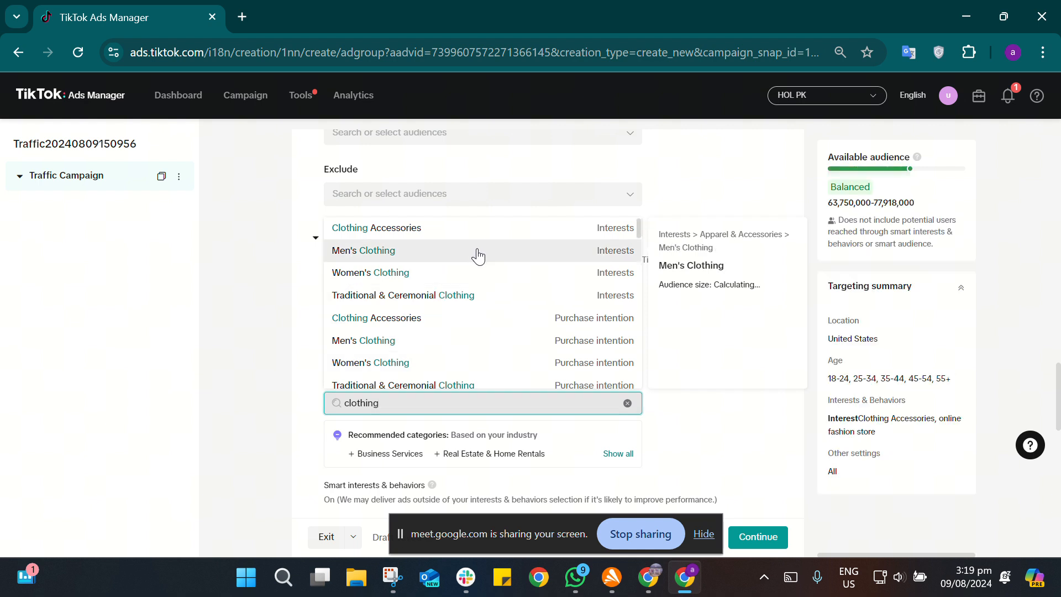
left_click(477, 254)
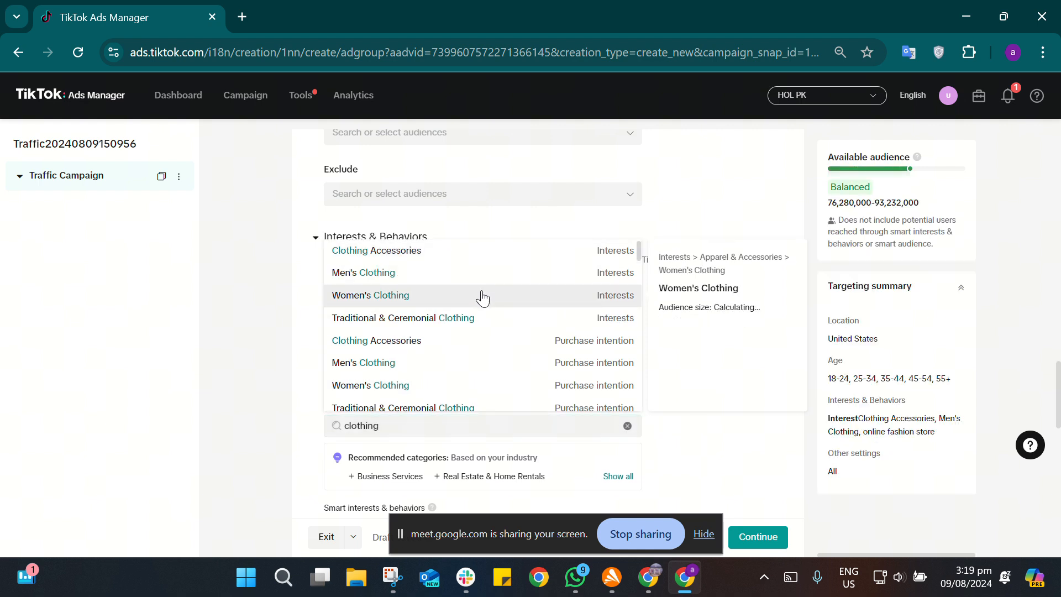
left_click(482, 297)
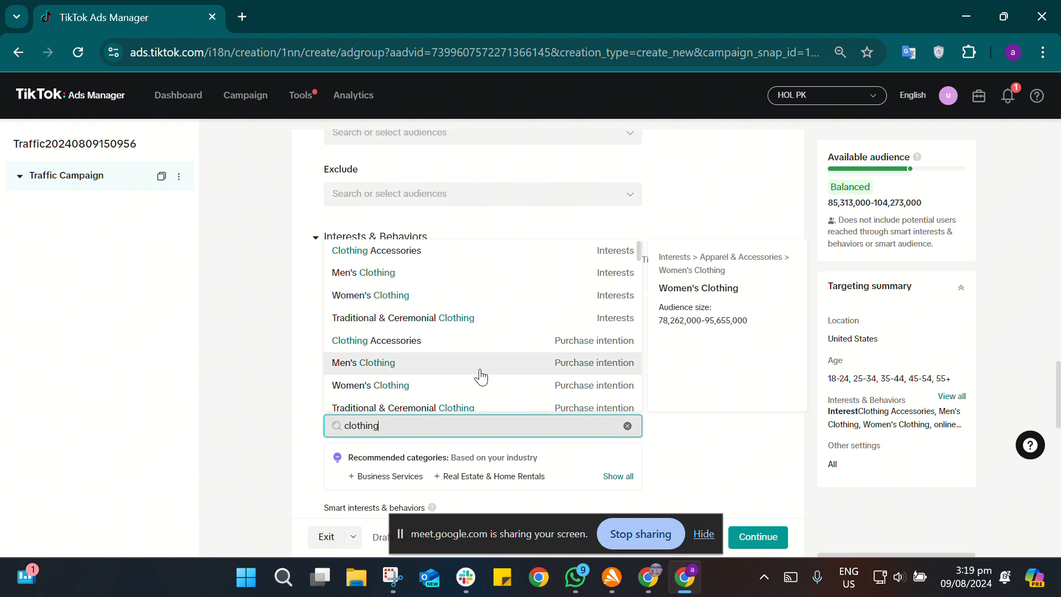
scroll(481, 375, "down", 3)
scroll(480, 374, "down", 2)
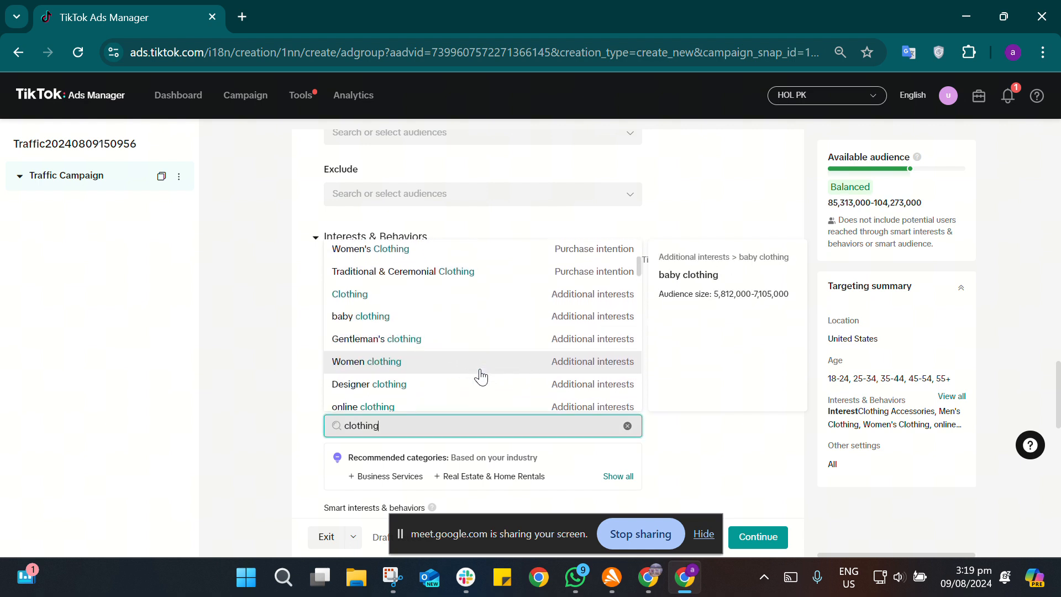
left_click(475, 296)
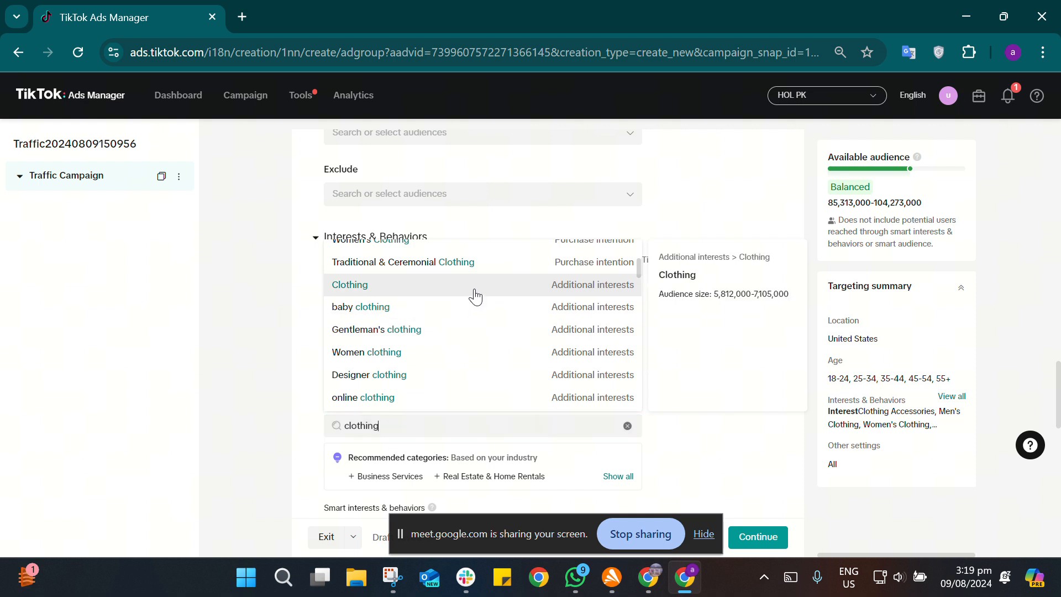
left_click(784, 366)
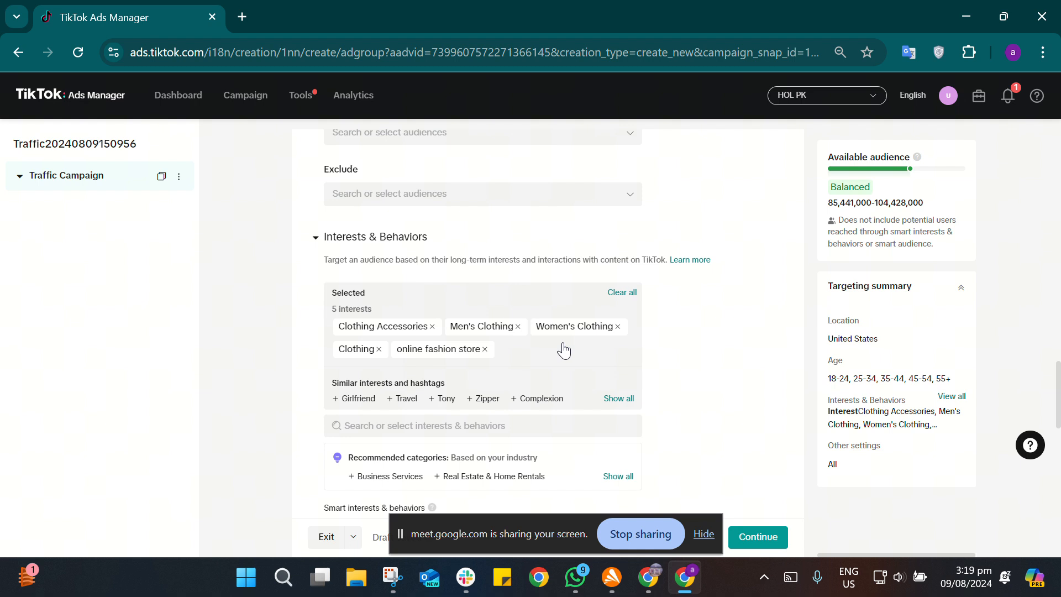
Step: Review the ad group's targeting settings, from location, age and gender down to the audience and selected interests
scroll(667, 315, "up", 4)
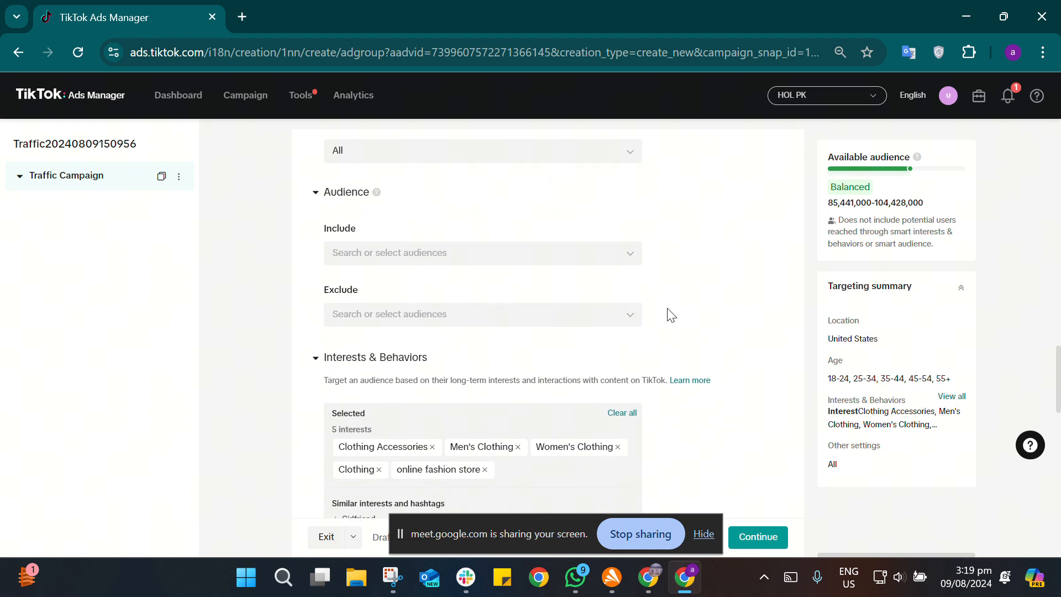
scroll(671, 315, "up", 7)
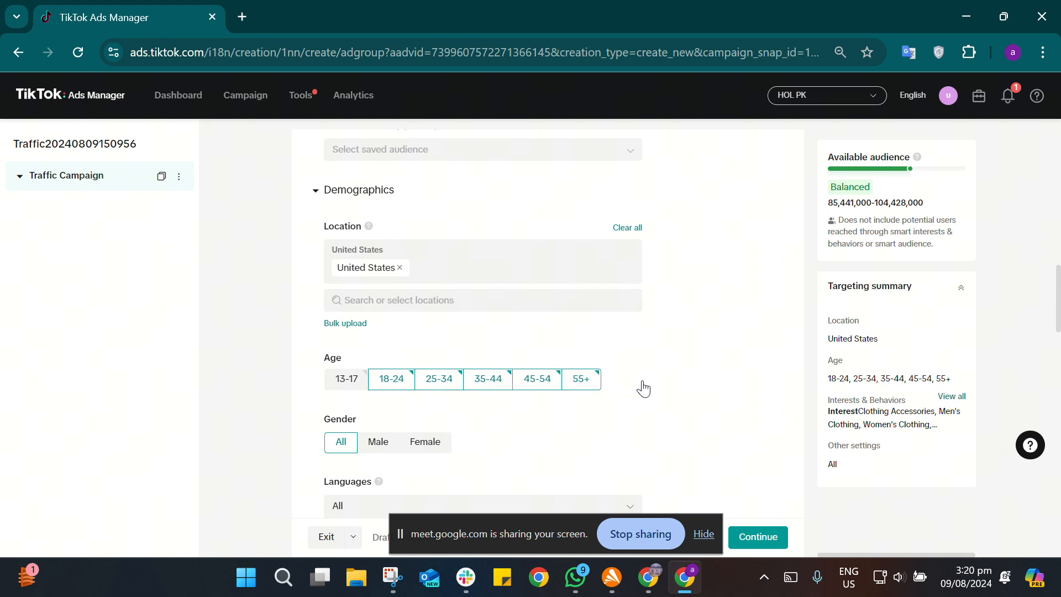
scroll(641, 386, "down", 2)
scroll(643, 387, "down", 1)
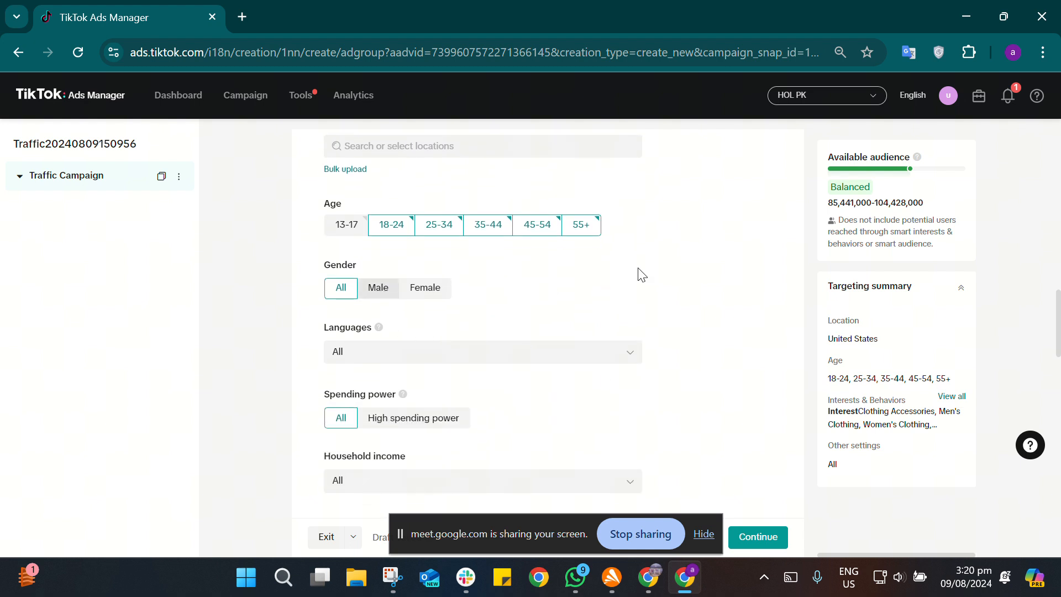
scroll(761, 279, "down", 5)
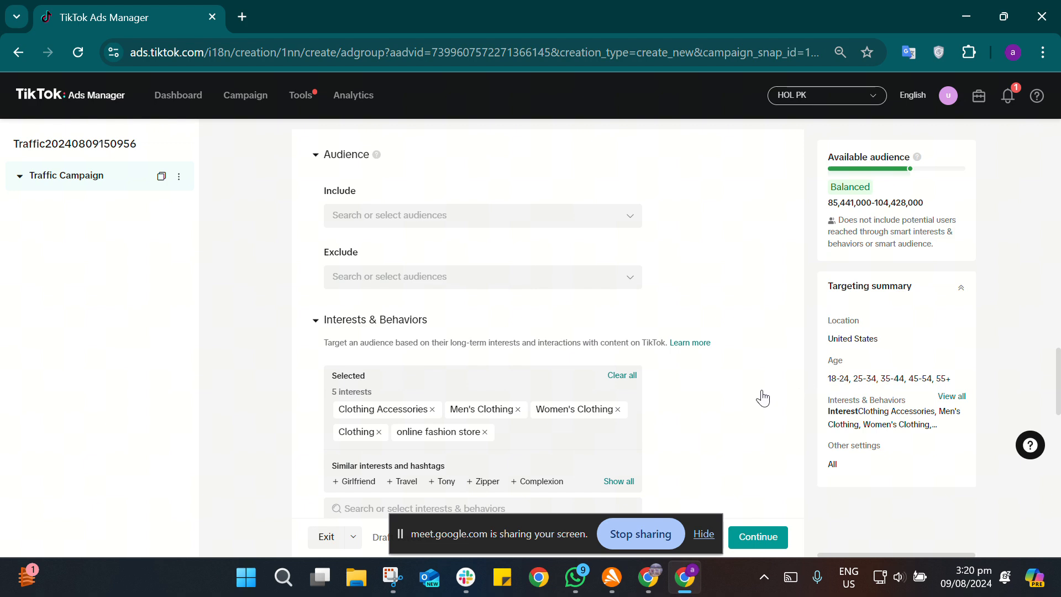
Step: Set the ad group's budget to 50 USD with the Daily budget type
scroll(763, 398, "down", 7)
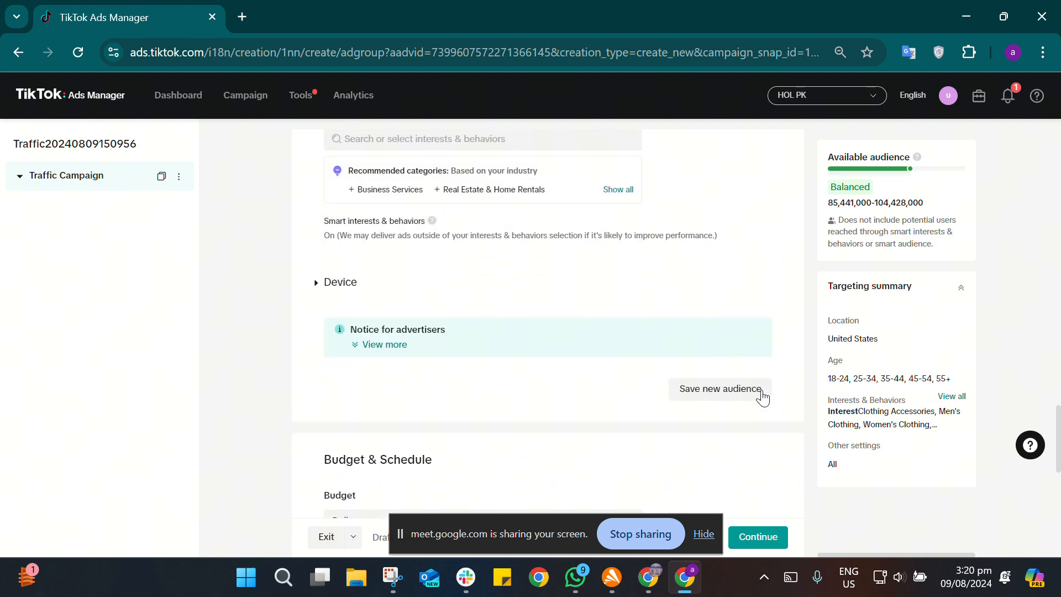
scroll(762, 390, "down", 3)
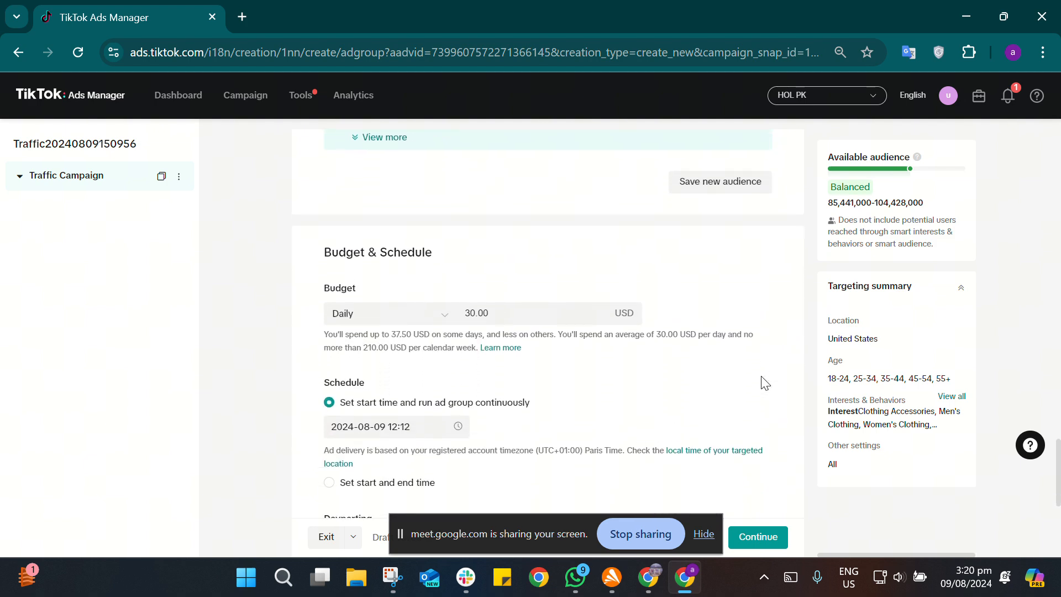
left_click(509, 310)
key("BackSpace")
key("BackSpace")
key("BackSpace")
key("BackSpace")
key("BackSpace")
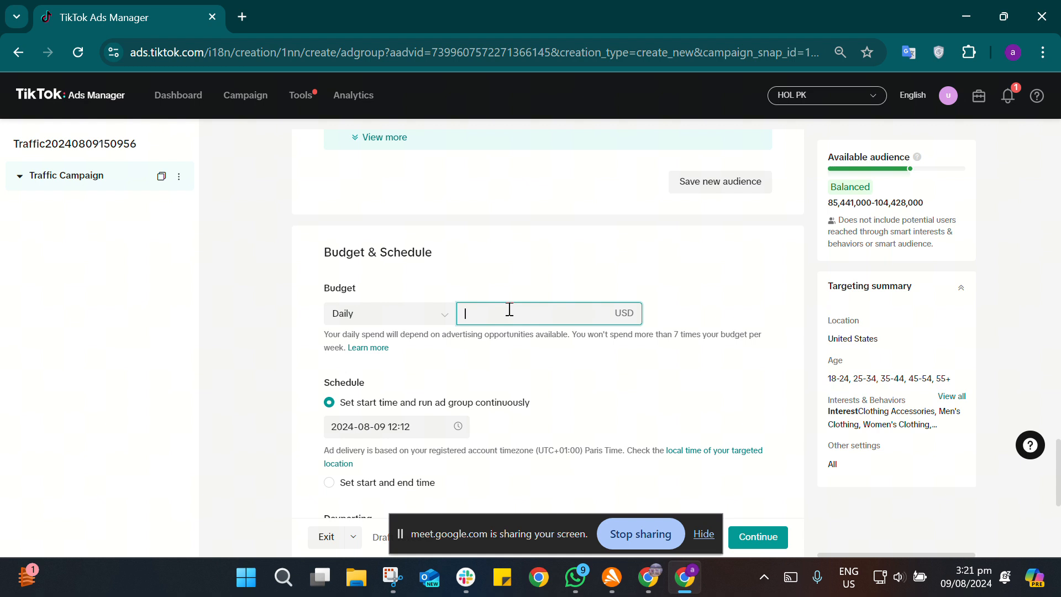
type("50")
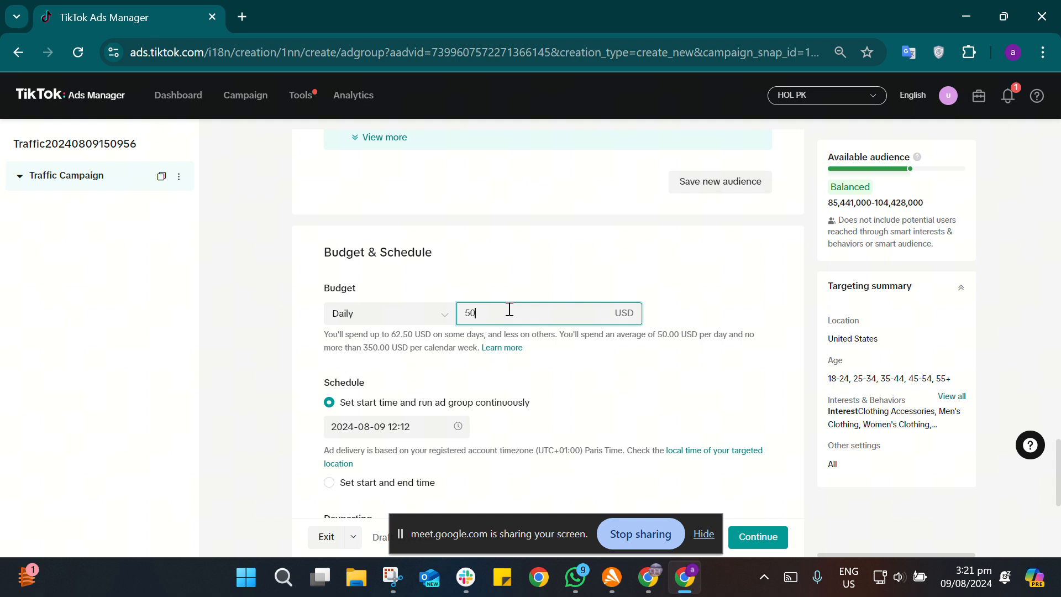
left_click(587, 390)
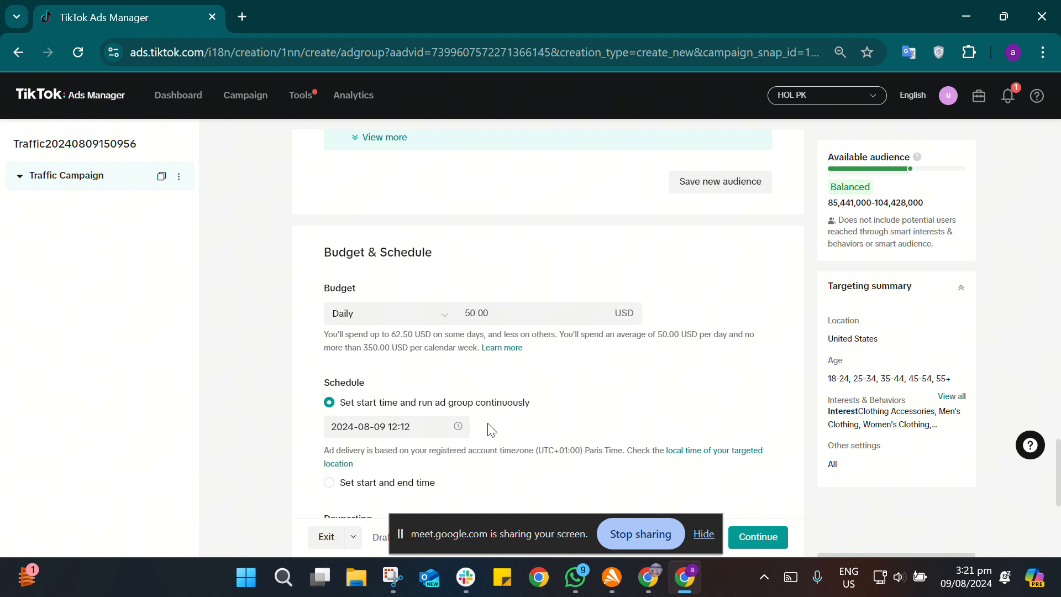
left_click(445, 319)
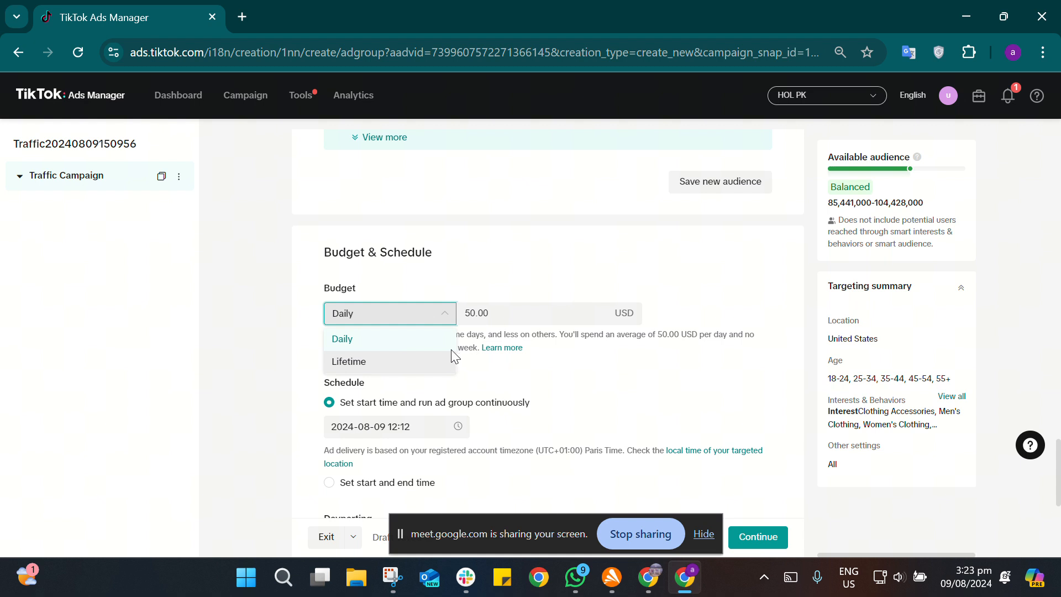
left_click(433, 345)
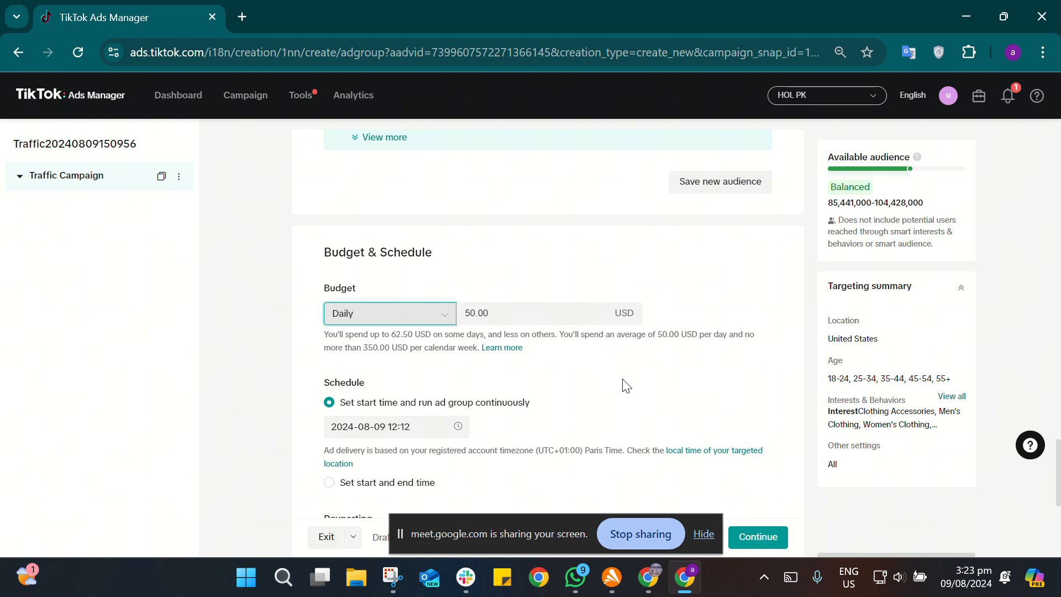
Step: Set the ad group's optimization goal to Landing page view in the Bidding & Optimization section
scroll(626, 386, "down", 1)
scroll(626, 385, "down", 3)
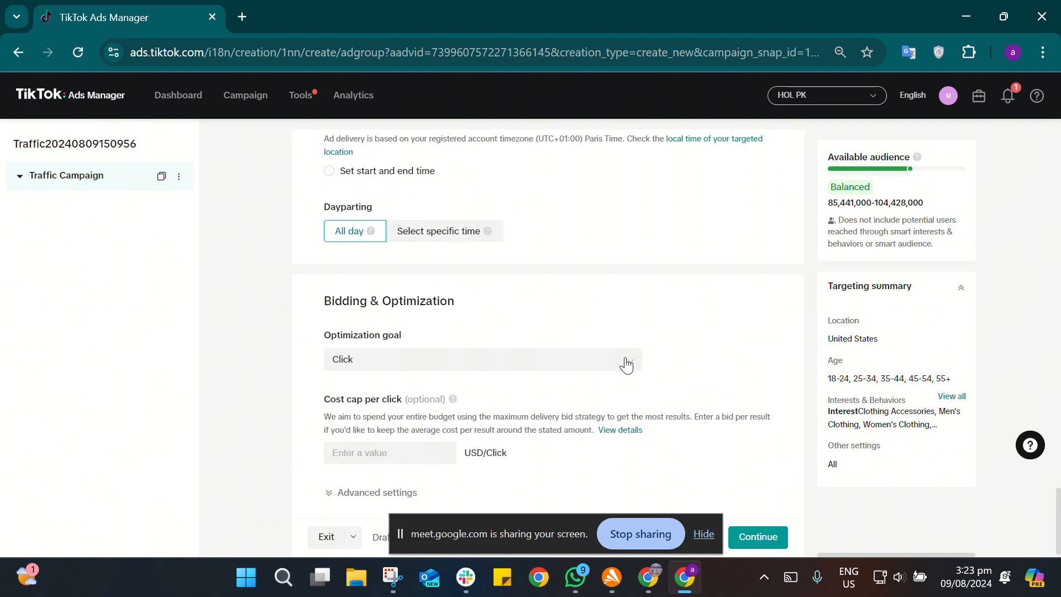
scroll(626, 366, "down", 1)
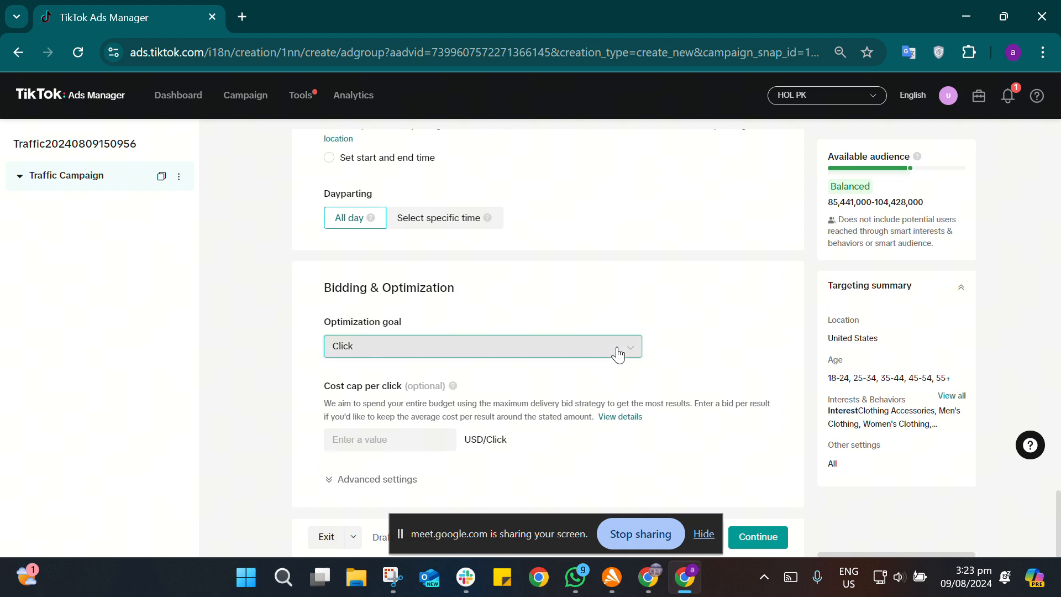
left_click(616, 353)
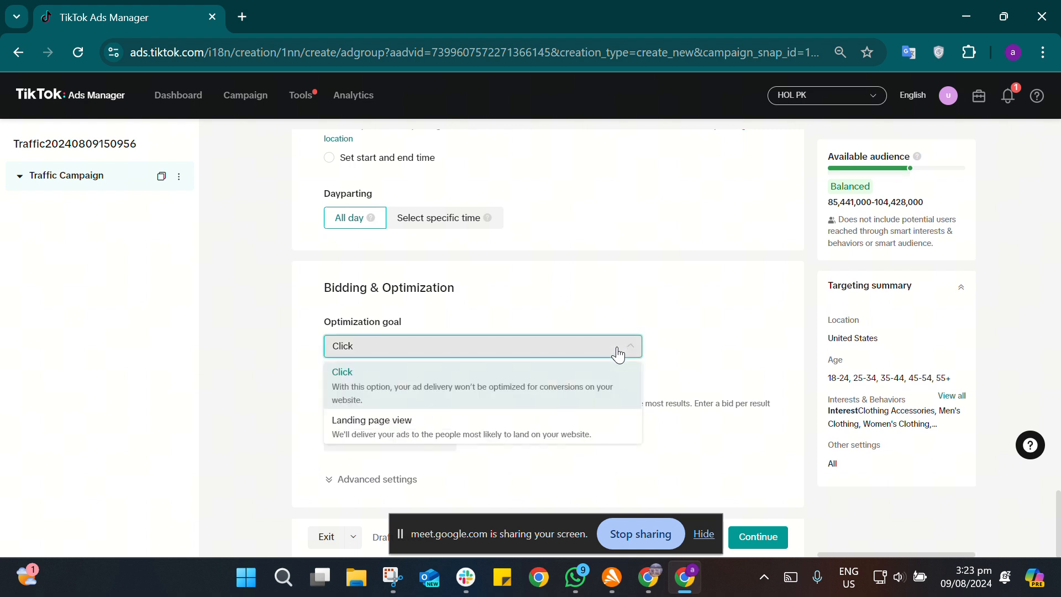
left_click(481, 425)
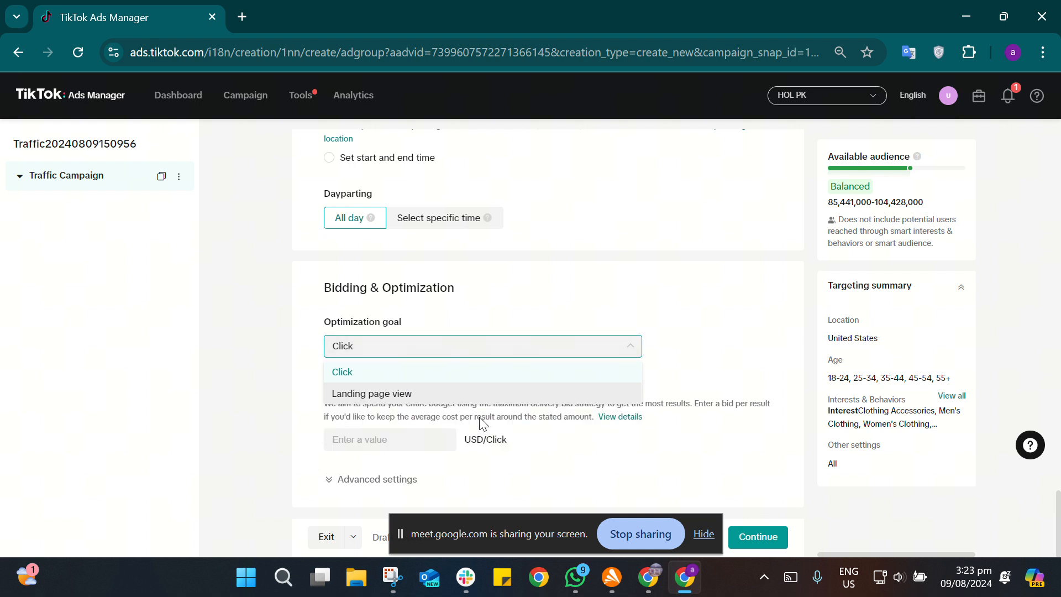
left_click(637, 348)
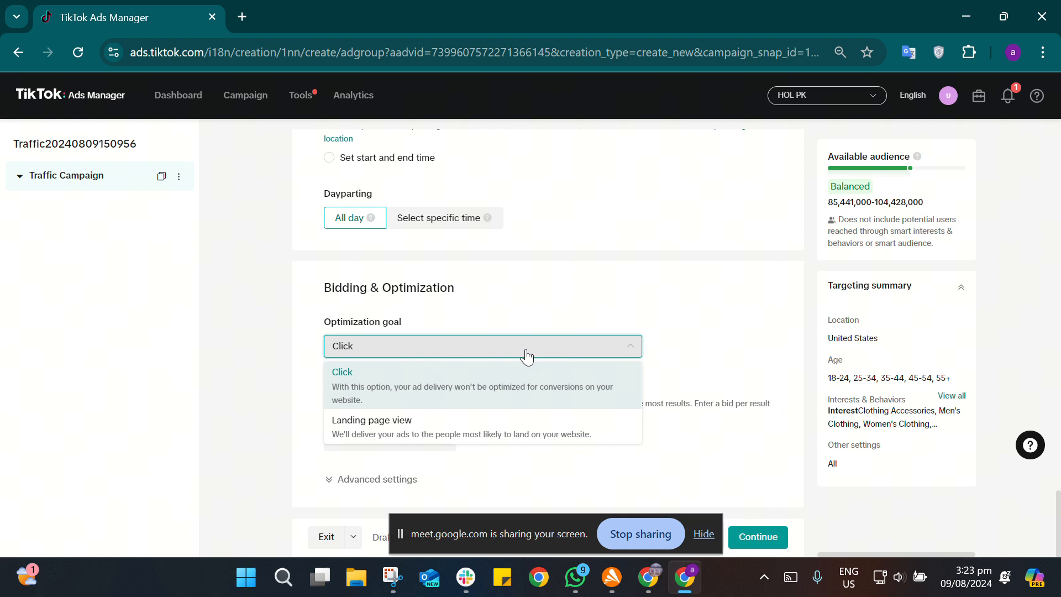
left_click(376, 433)
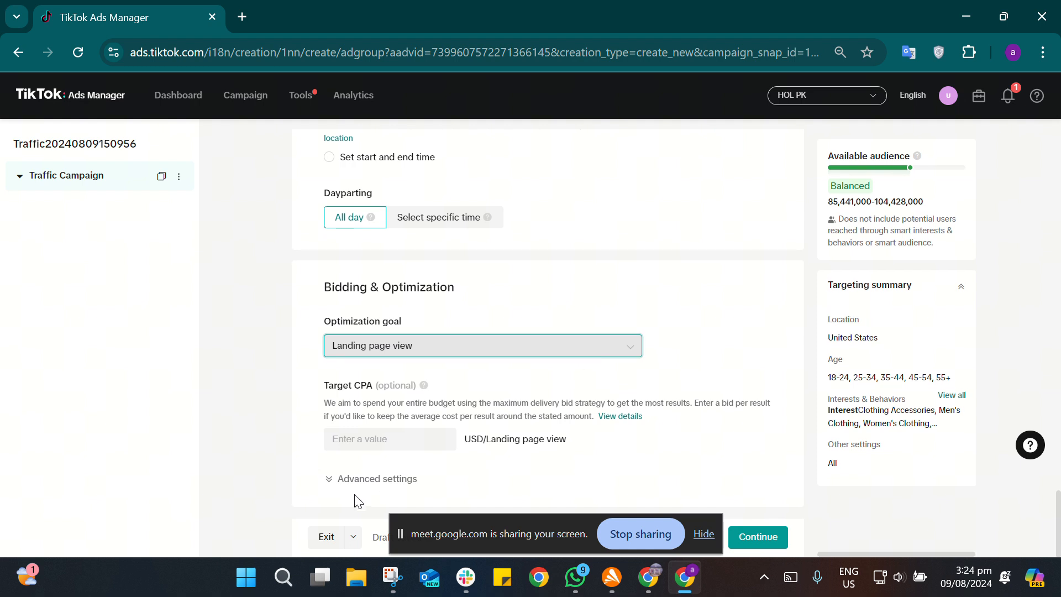
Step: Expand the advanced bidding settings to check the billing event and delivery type, and continue to the ad creation page
left_click(362, 482)
scroll(362, 487, "down", 2)
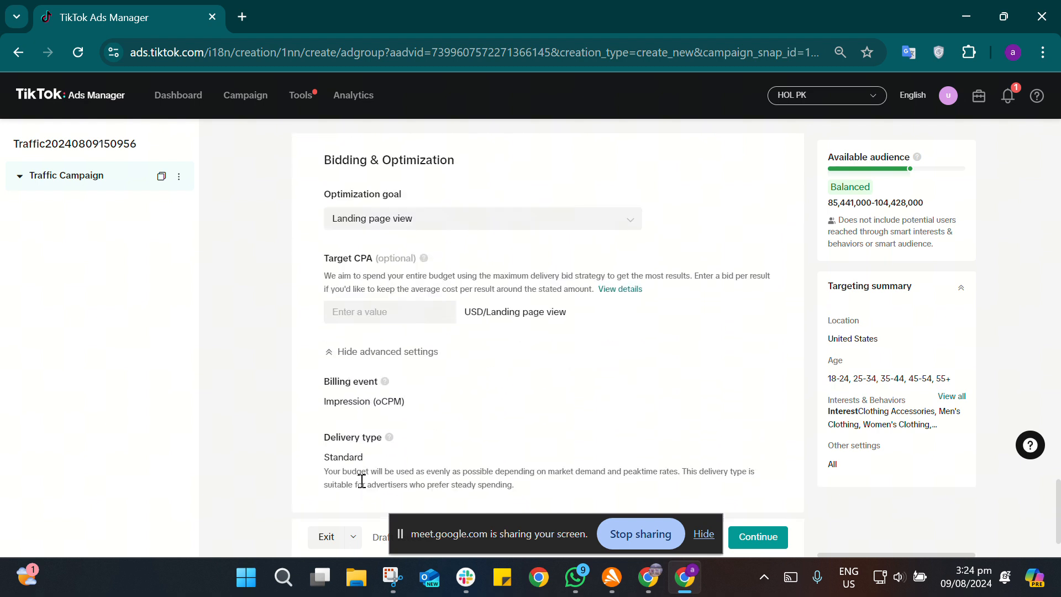
left_click(765, 540)
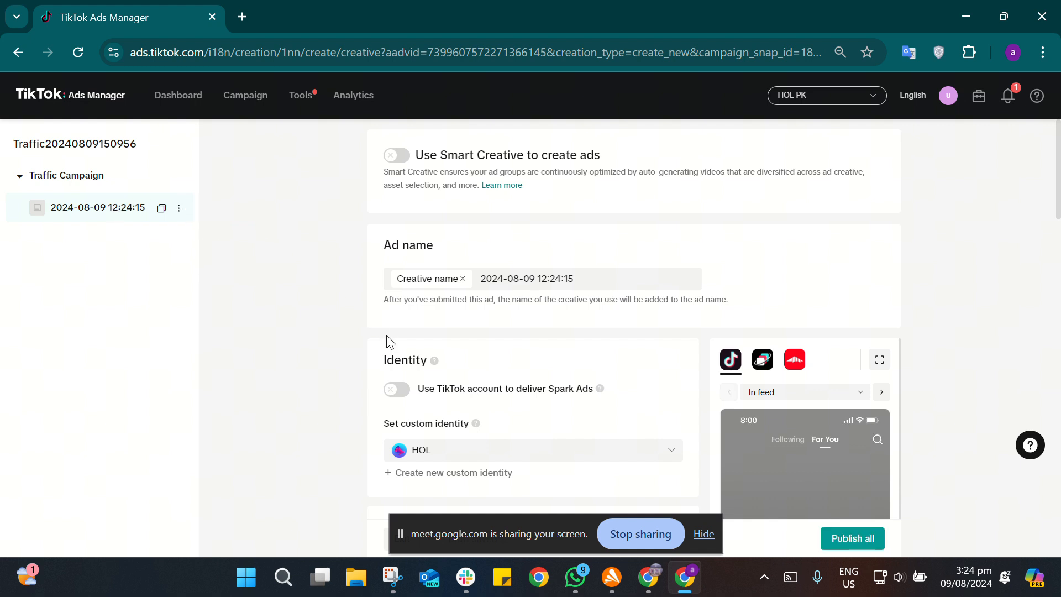
Step: Examine the ad's Identity section, including the Spark Ads option and the list of available custom identities
scroll(390, 342, "down", 3)
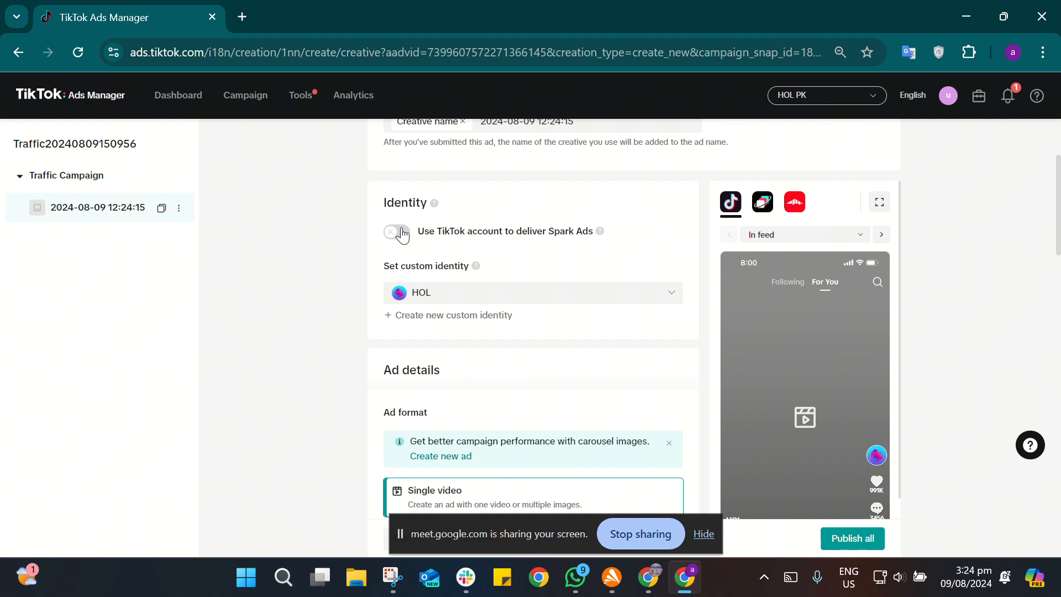
scroll(513, 248, "down", 1)
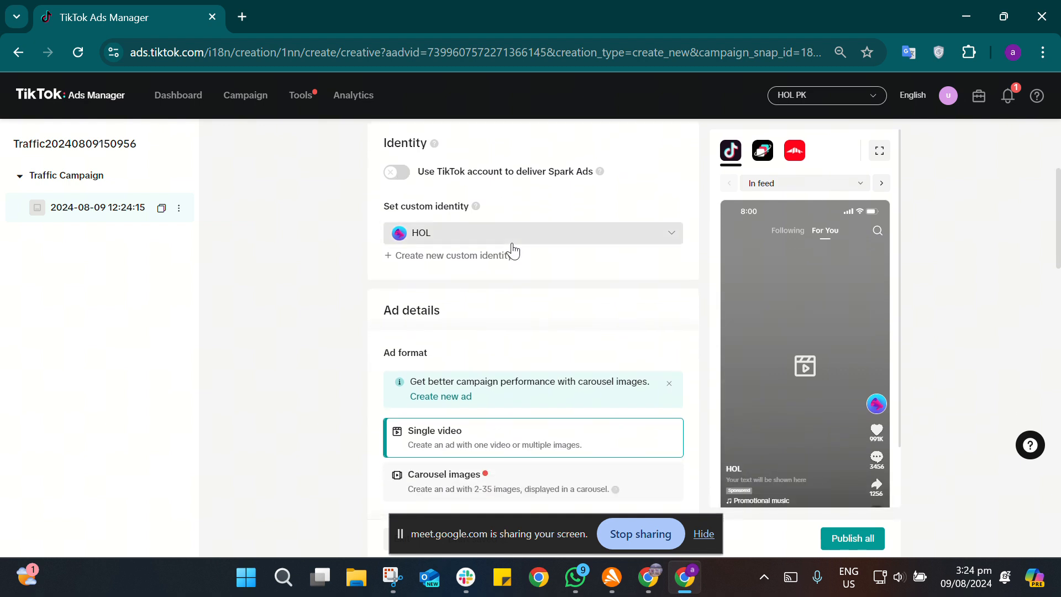
scroll(504, 276, "down", 1)
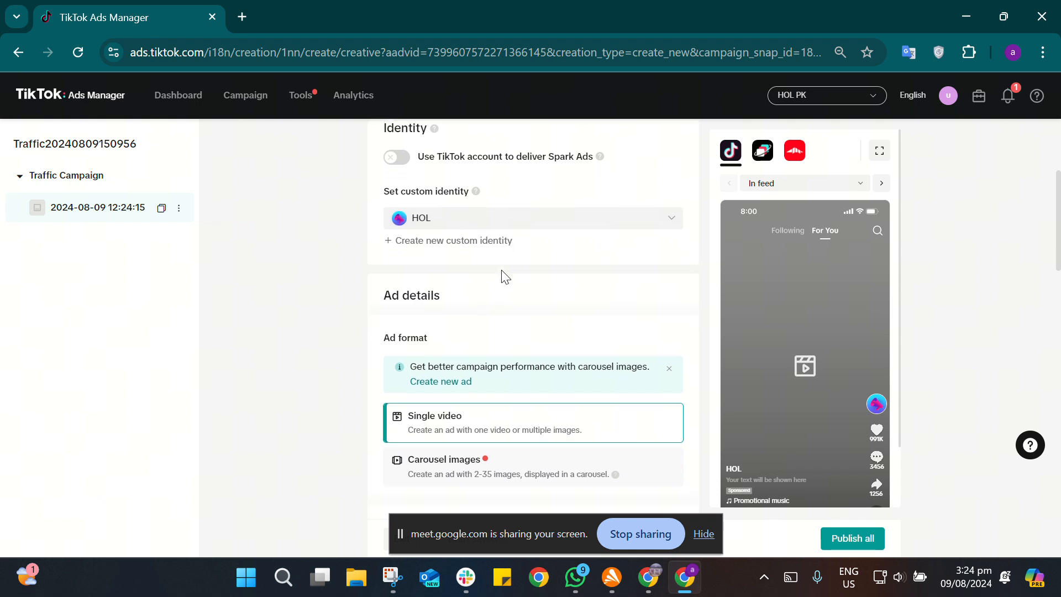
left_click(587, 222)
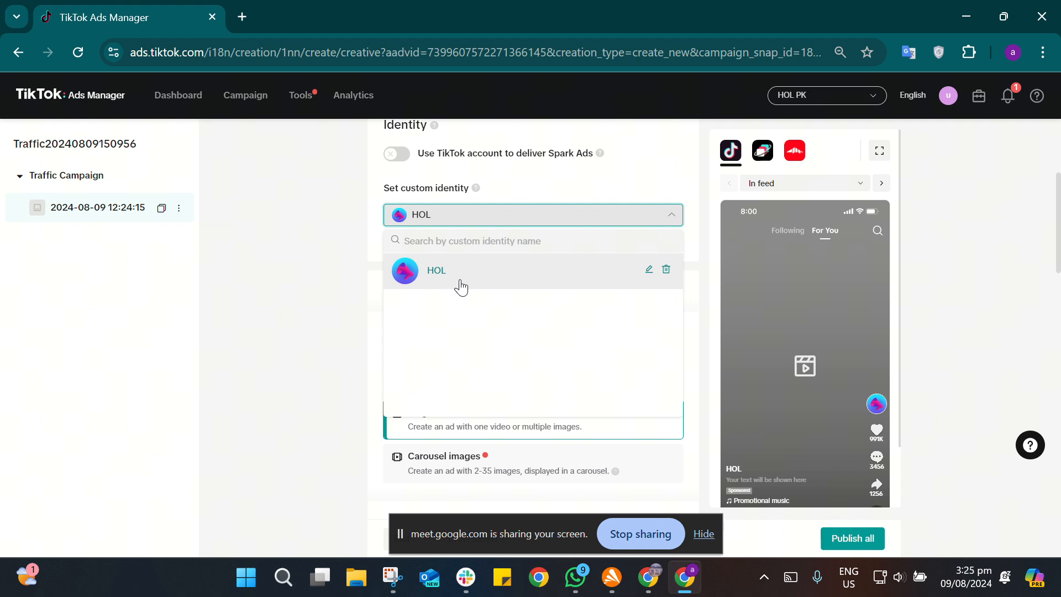
left_click(535, 216)
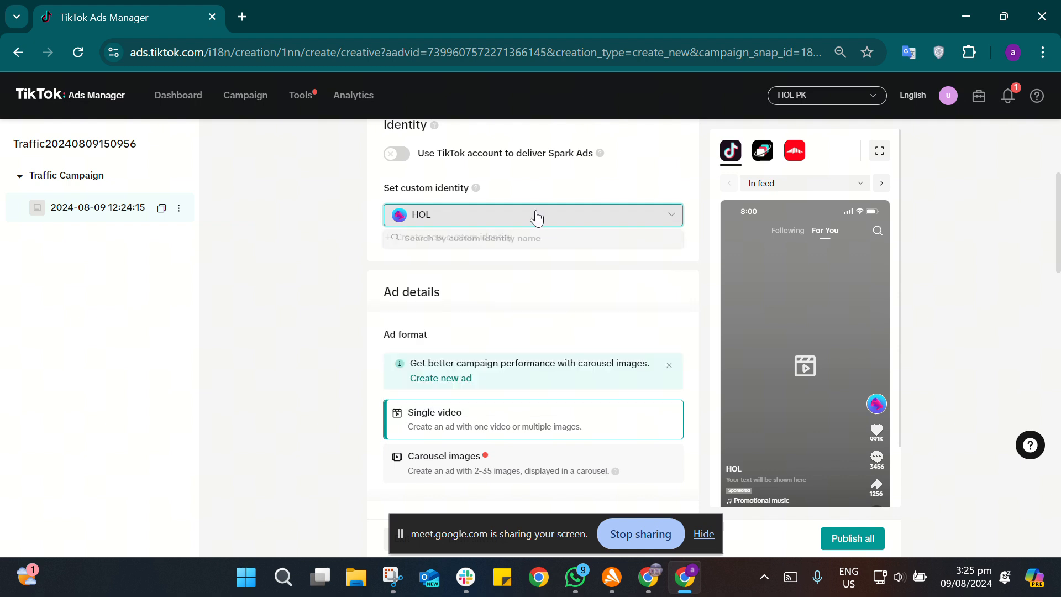
Step: Add the video file HofTs-20-7(Ad Reel) from the Downloads folder as an upload for the single video ad creative
scroll(469, 339, "down", 2)
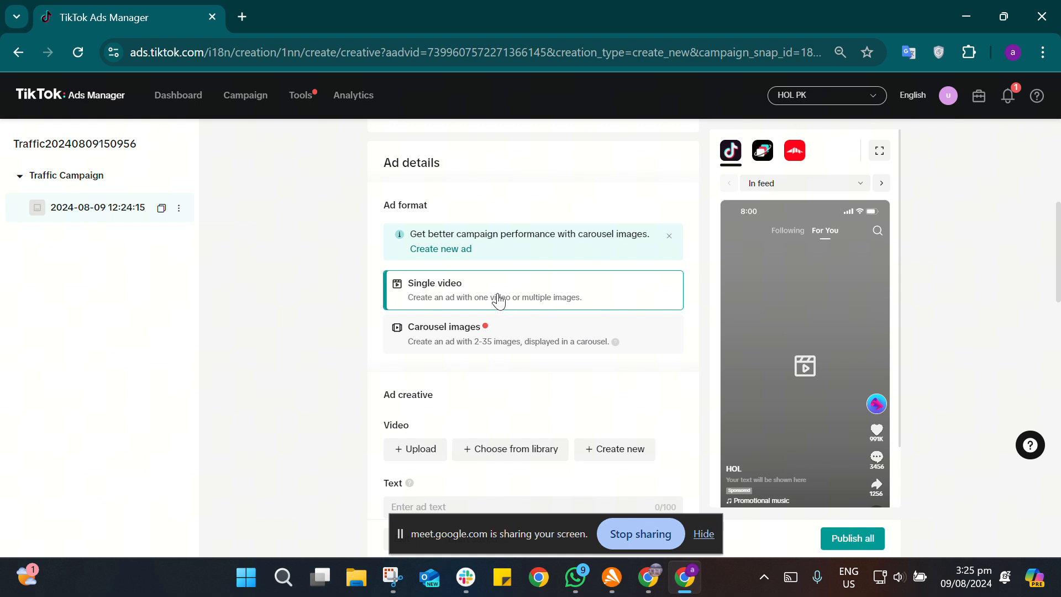
scroll(500, 301, "down", 3)
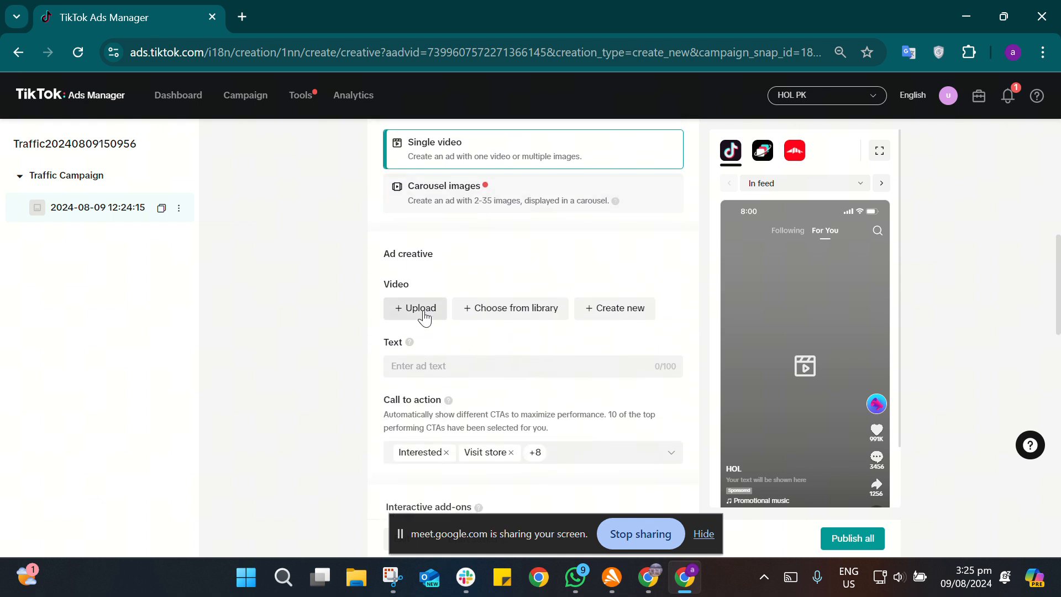
left_click(424, 315)
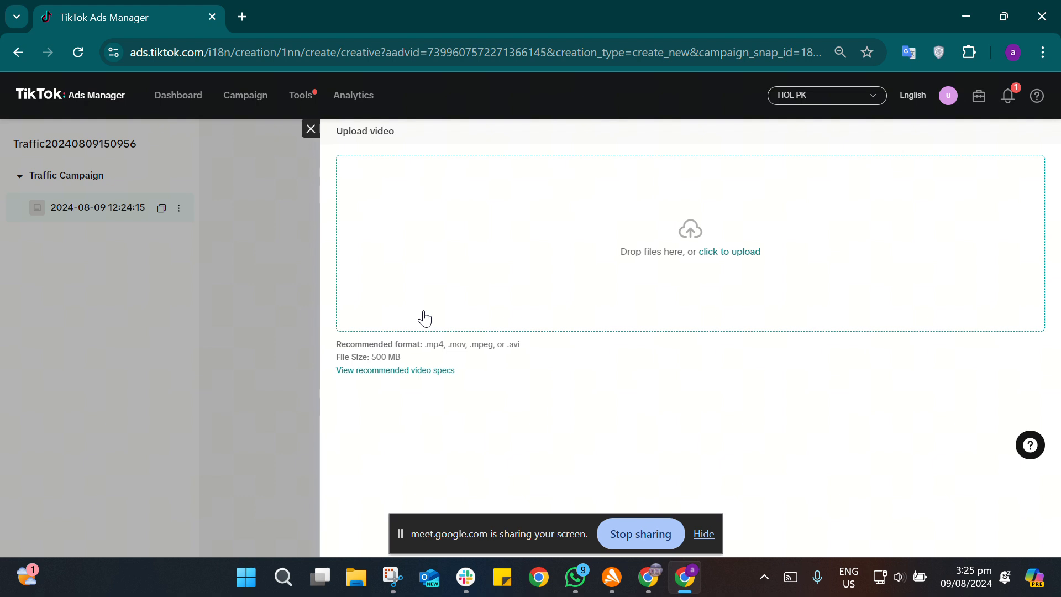
left_click(725, 251)
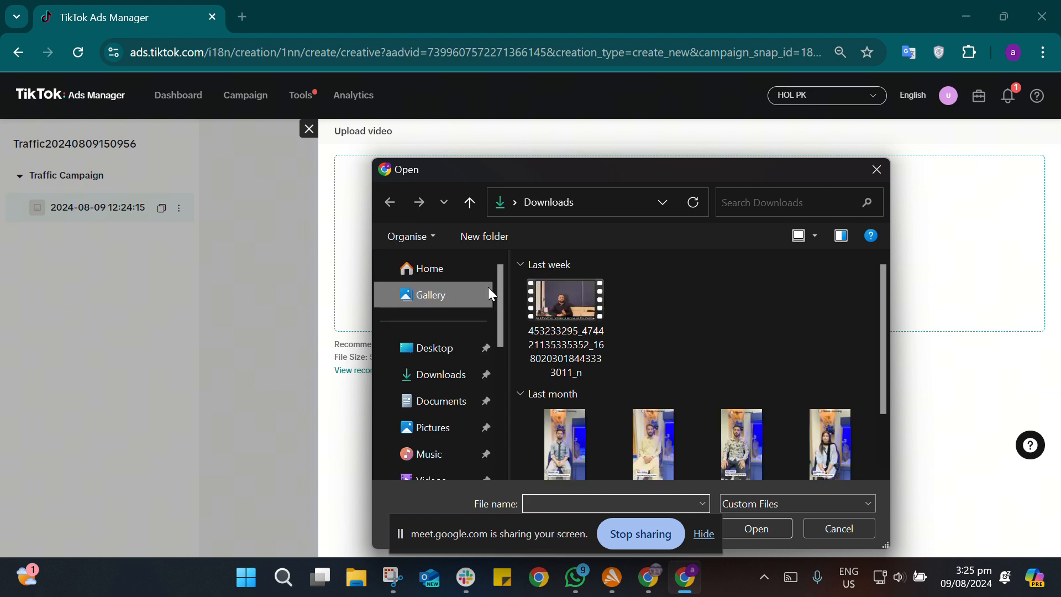
scroll(621, 343, "down", 3)
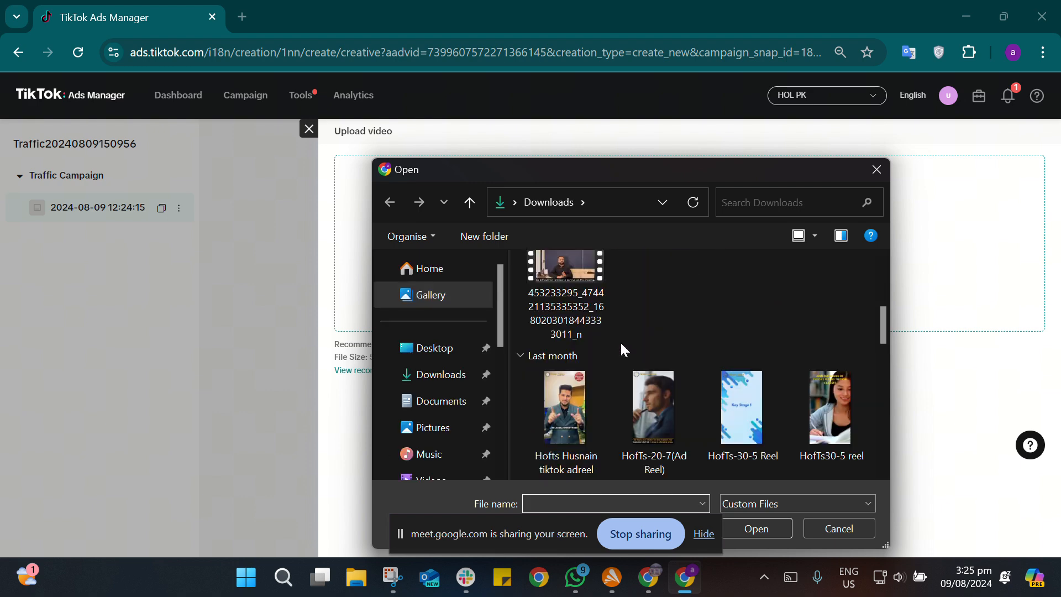
scroll(621, 342, "down", 4)
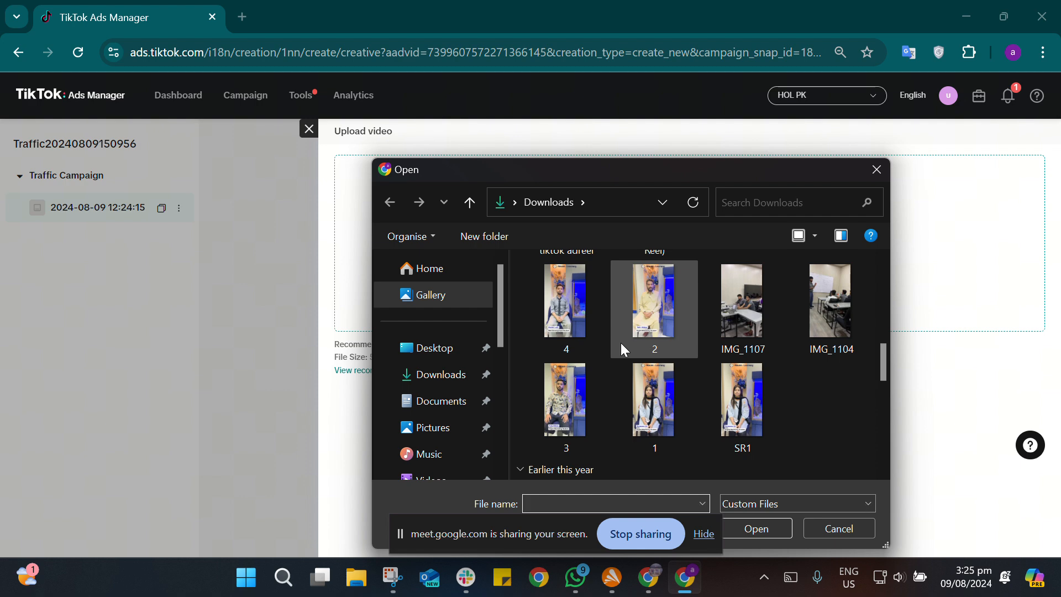
scroll(621, 343, "up", 2)
left_click(646, 314)
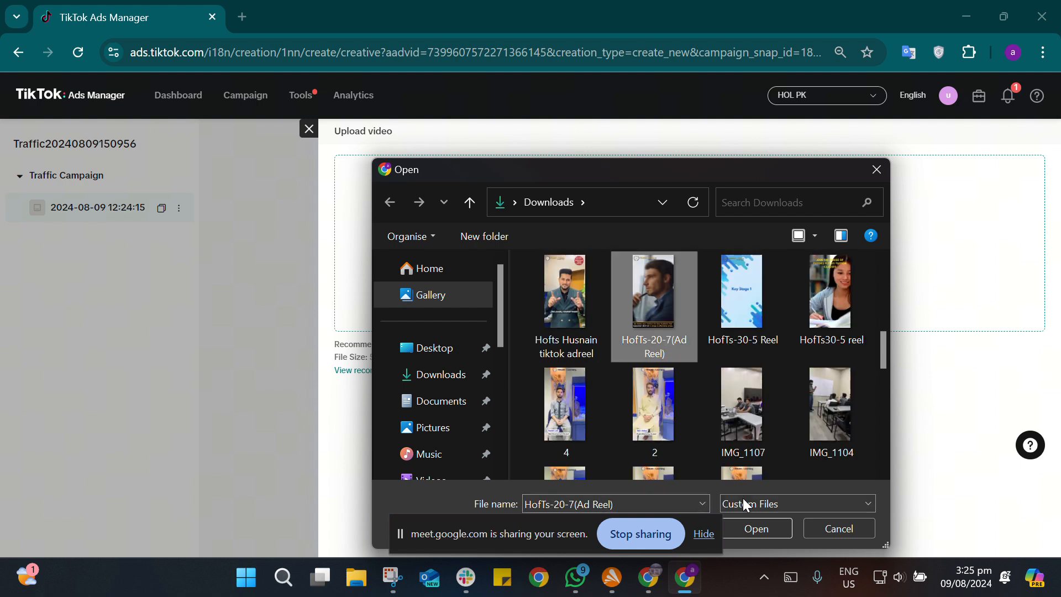
left_click(758, 529)
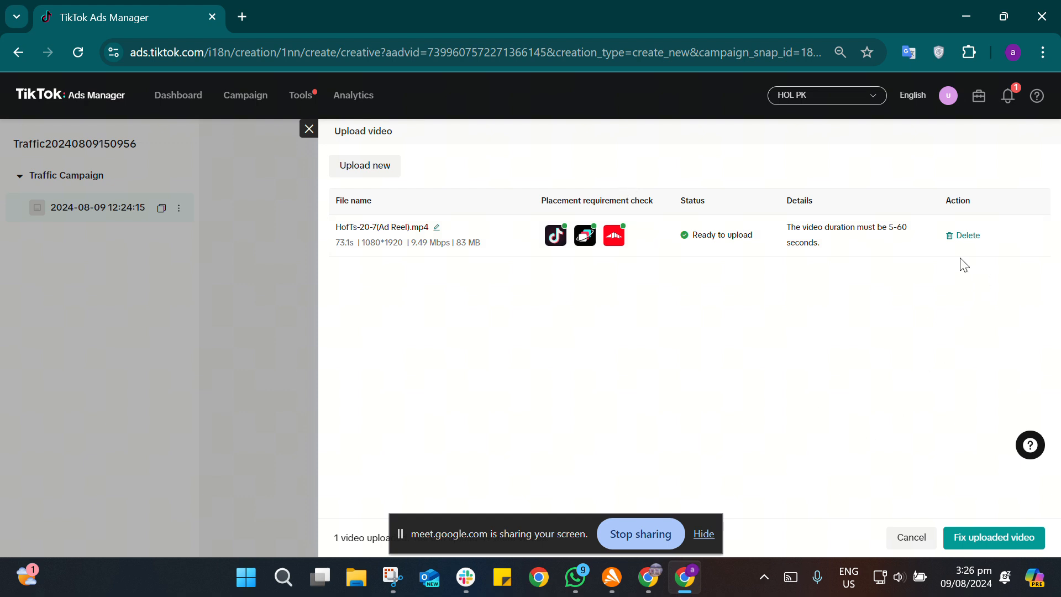
Step: Fix the uploaded video's length automatically and use the 24-second fixed version as the ad's video
left_click(970, 539)
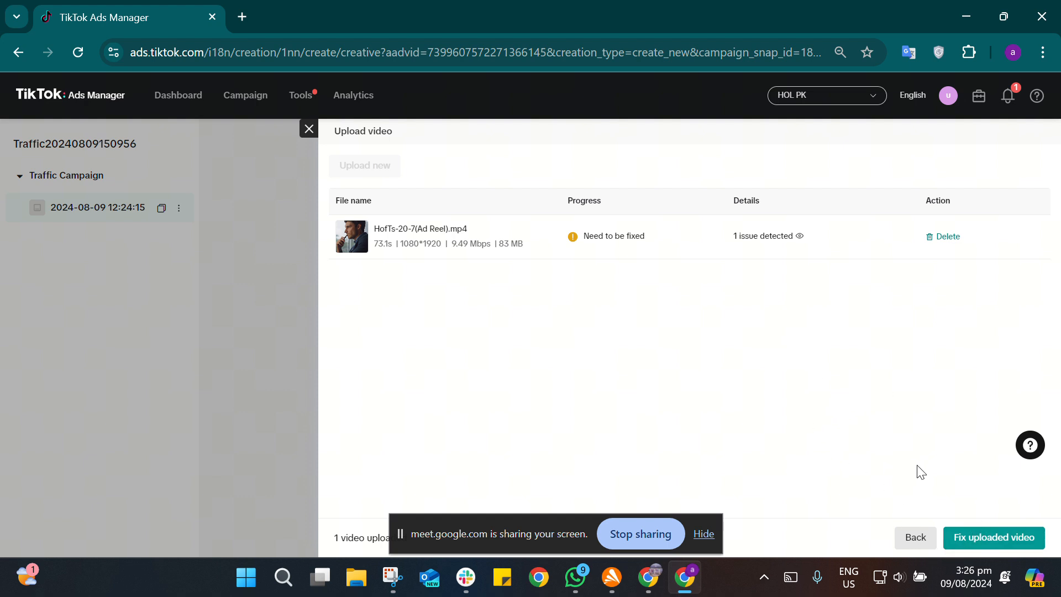
left_click(1000, 544)
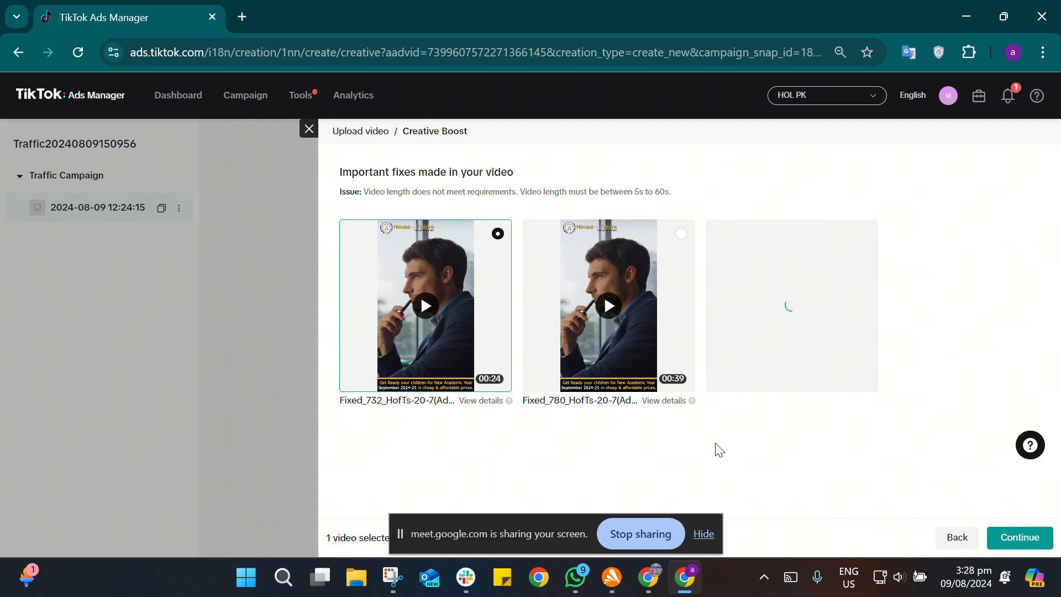
left_click(308, 132)
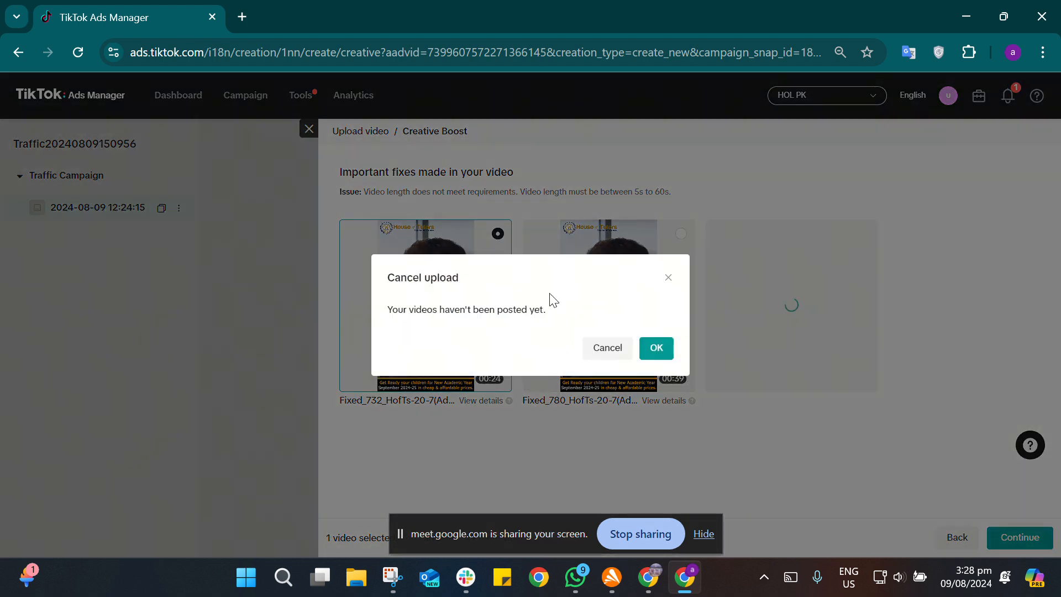
left_click(668, 278)
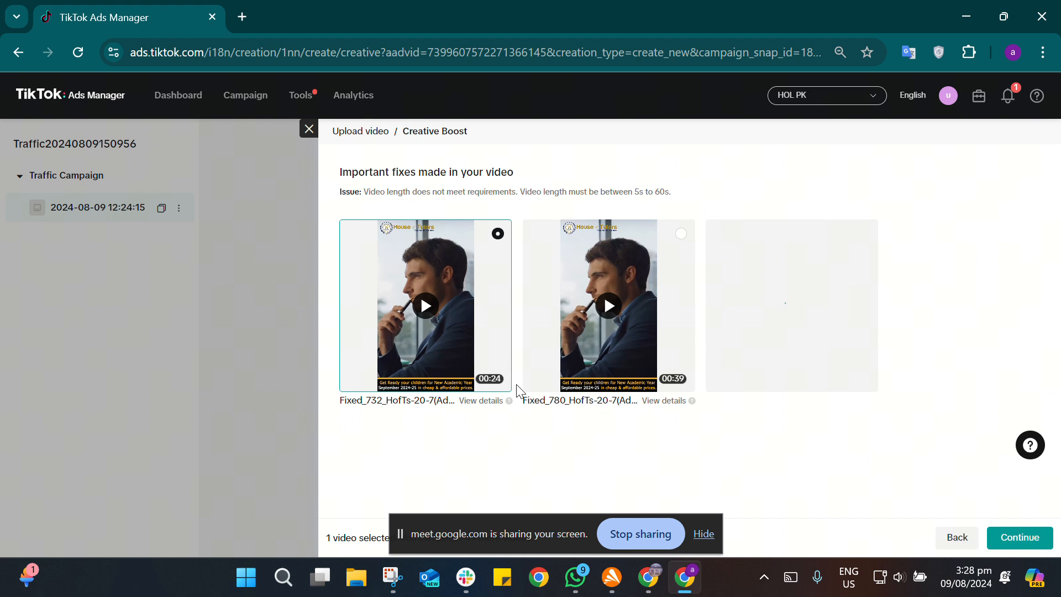
mouse_move(481, 349)
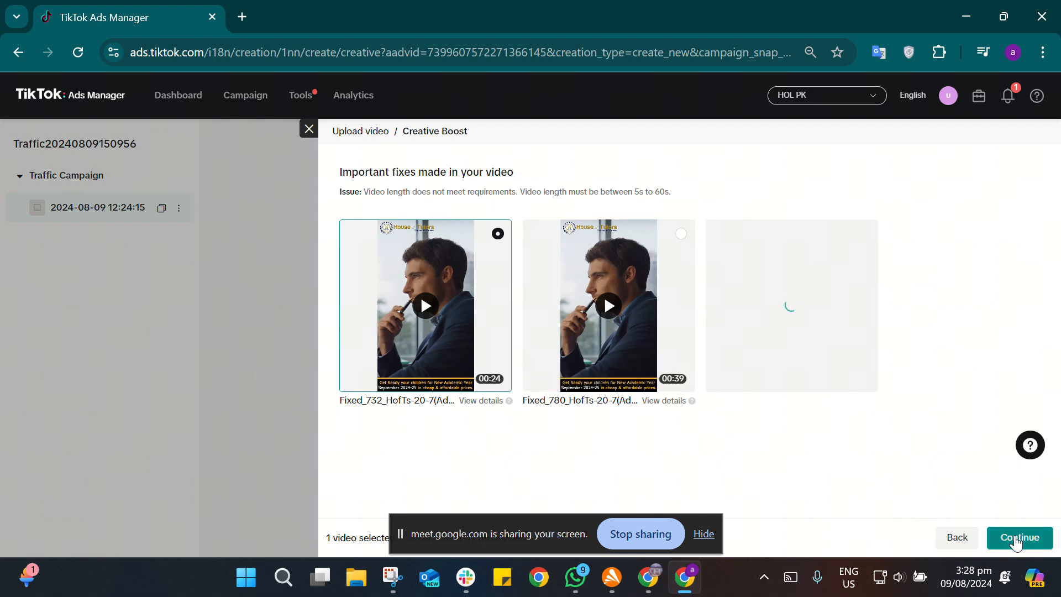
left_click(1020, 537)
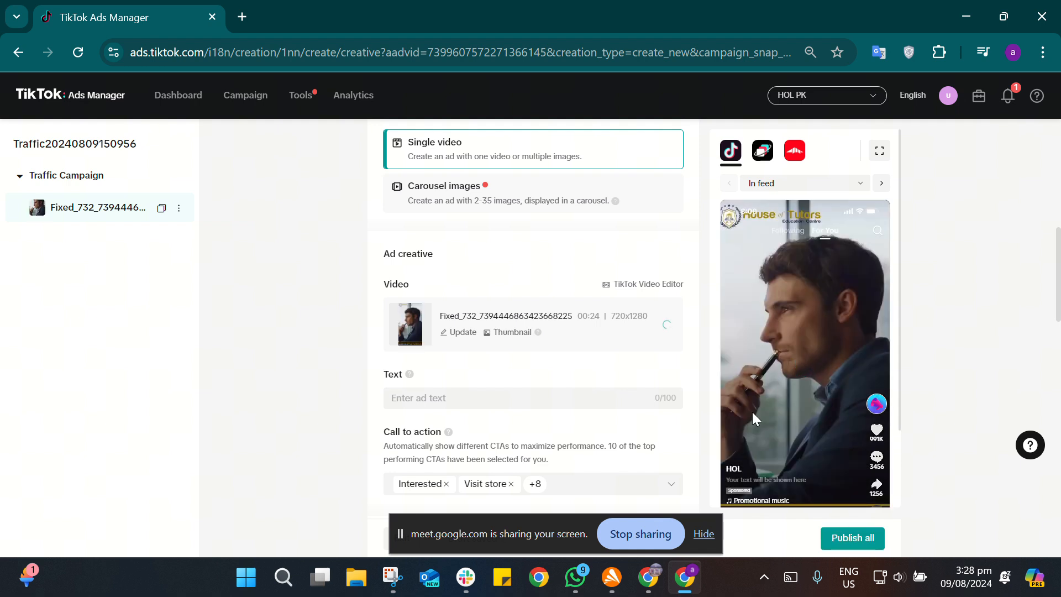
Step: Enter "Best colthing in the town" as the ad text
mouse_move(816, 353)
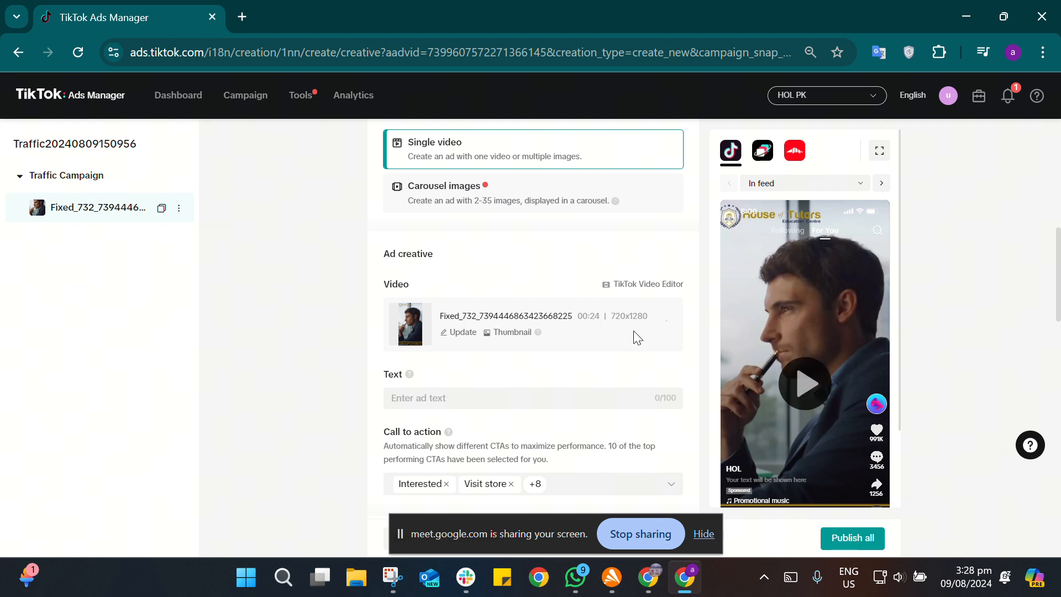
scroll(528, 398, "down", 1)
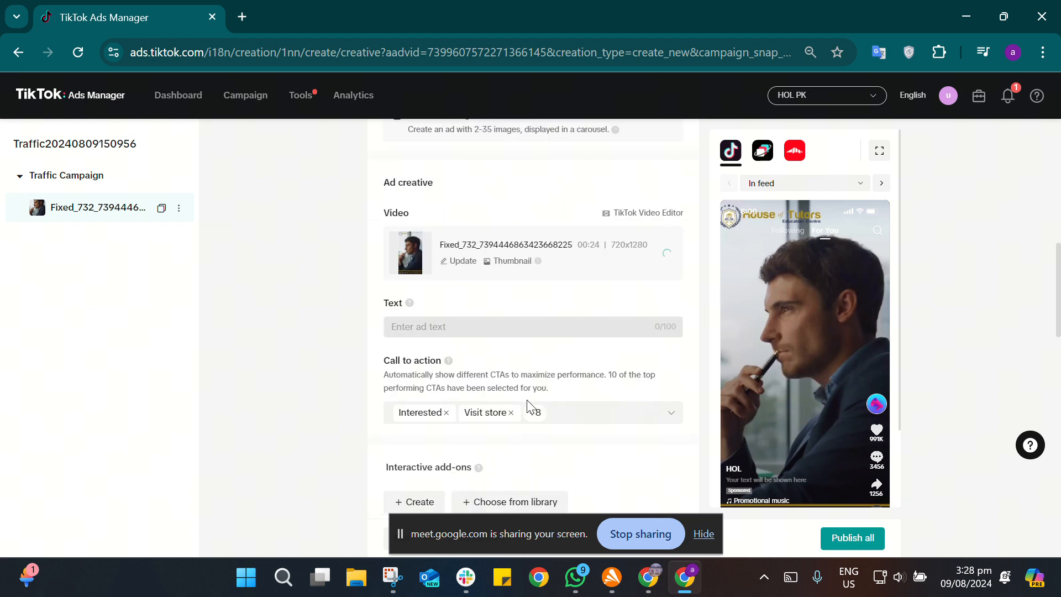
left_click_drag(528, 401, 550, 347)
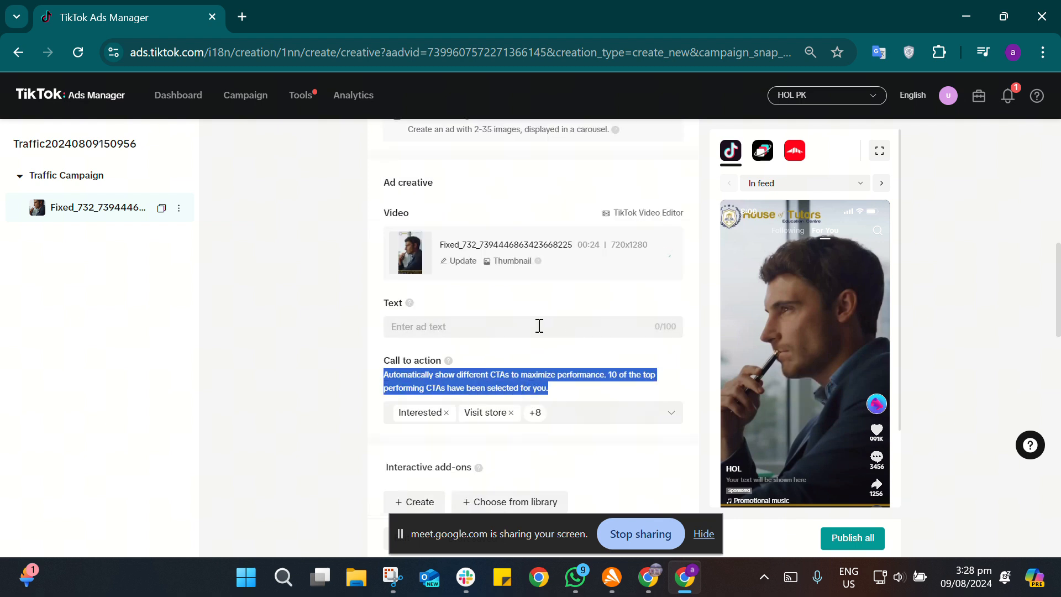
left_click(539, 326)
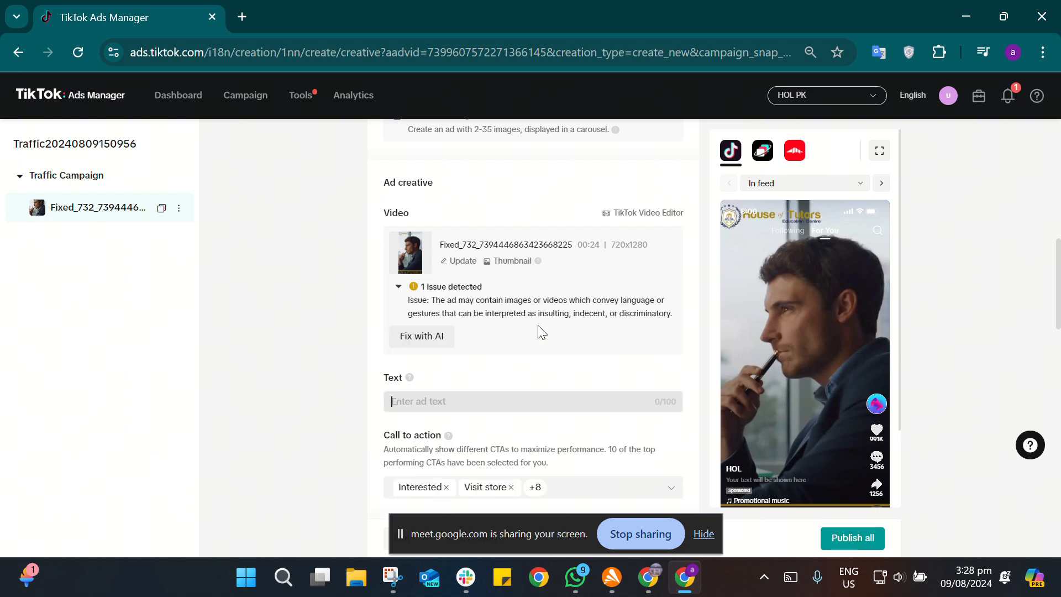
type("Best colthing in the town")
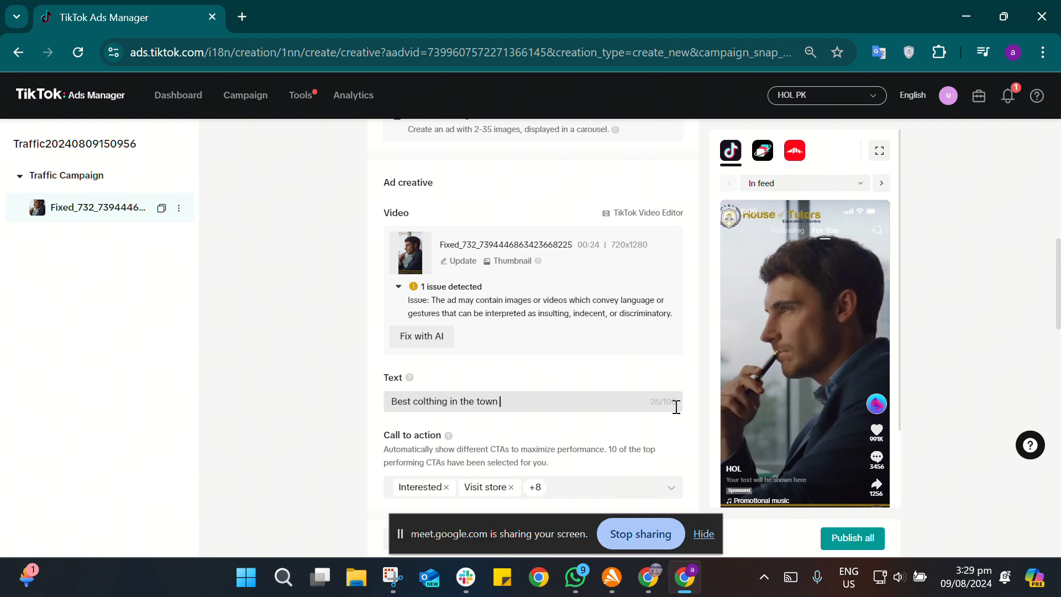
left_click(681, 437)
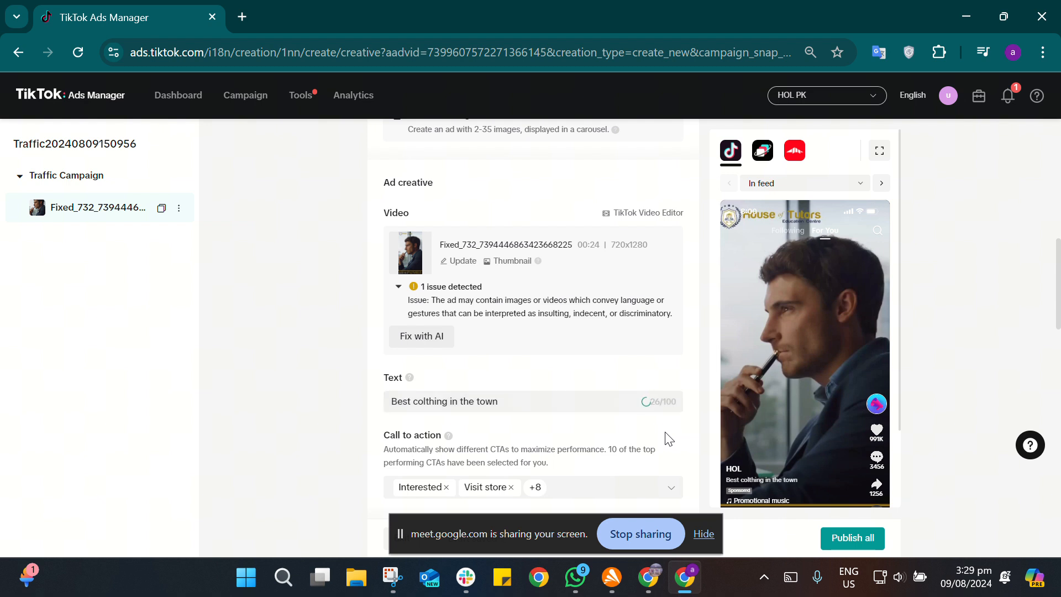
Step: Correct the misspelled word in the ad text so that it reads "Best clothing in the town"
scroll(669, 438, "down", 3)
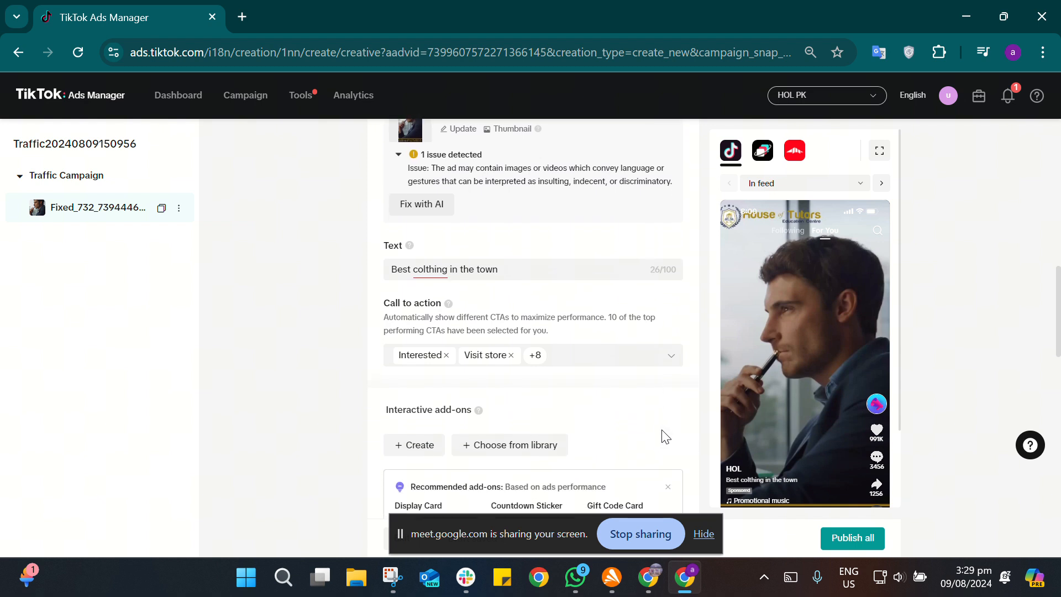
mouse_move(440, 274)
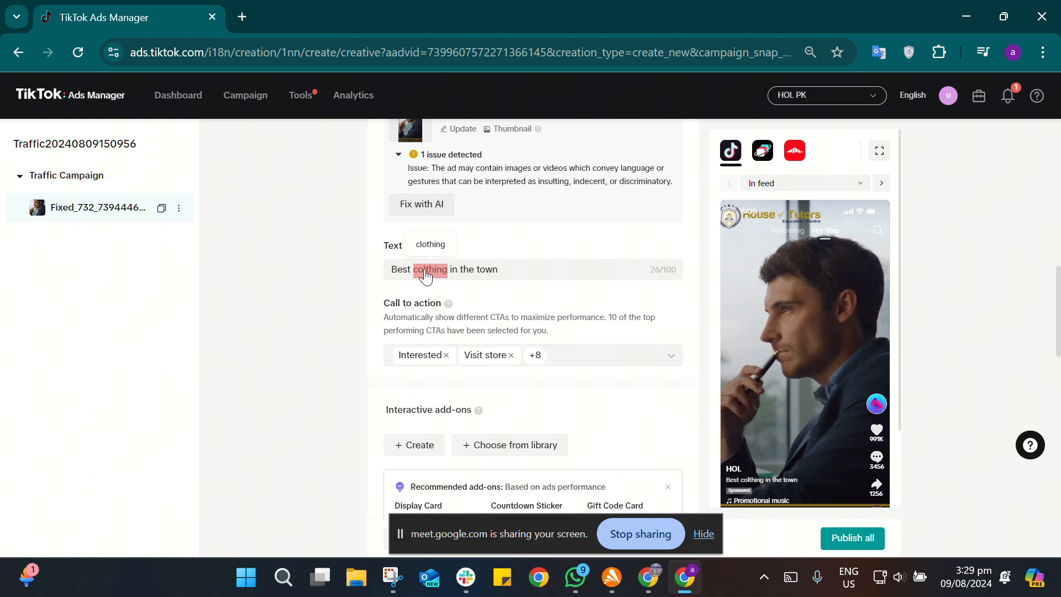
left_click(502, 271)
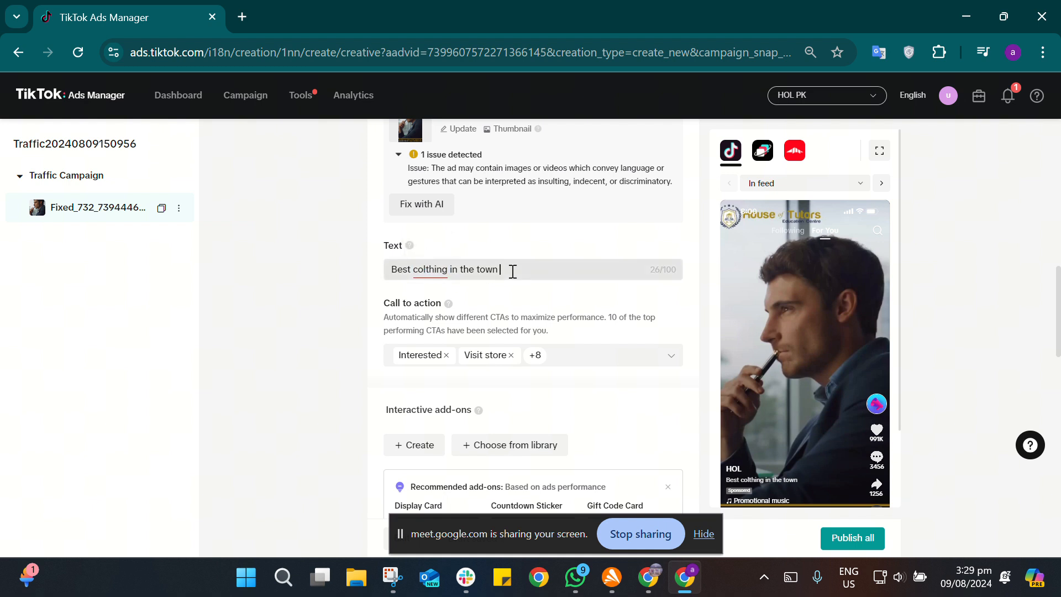
key("ctrl+Left")
key("ctrl+Left")
key("ctrl+Left")
key("BackSpace")
key("BackSpace")
type("lo")
mouse_move(433, 273)
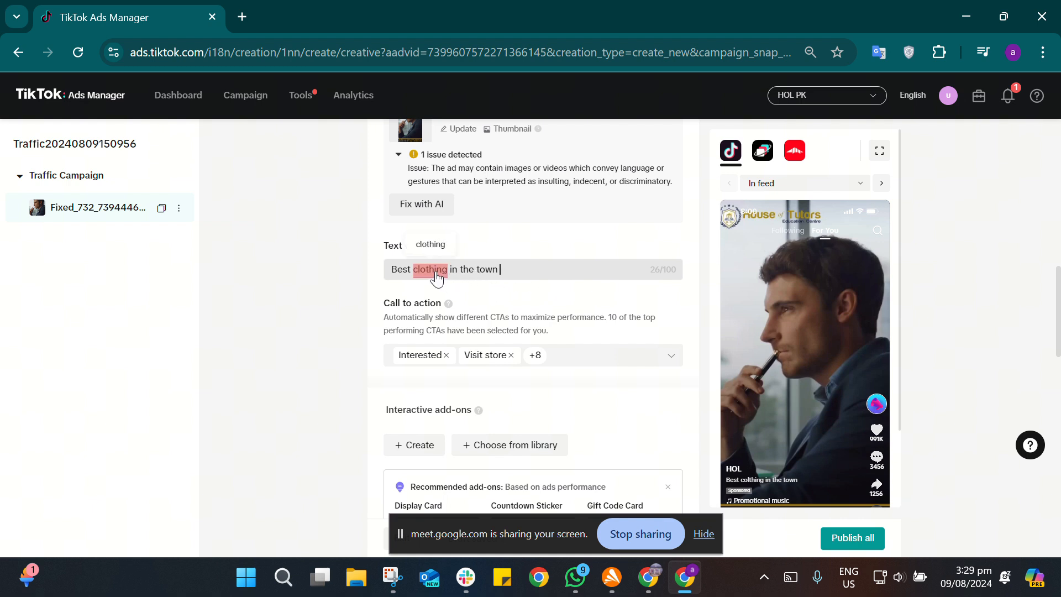
left_click(436, 271)
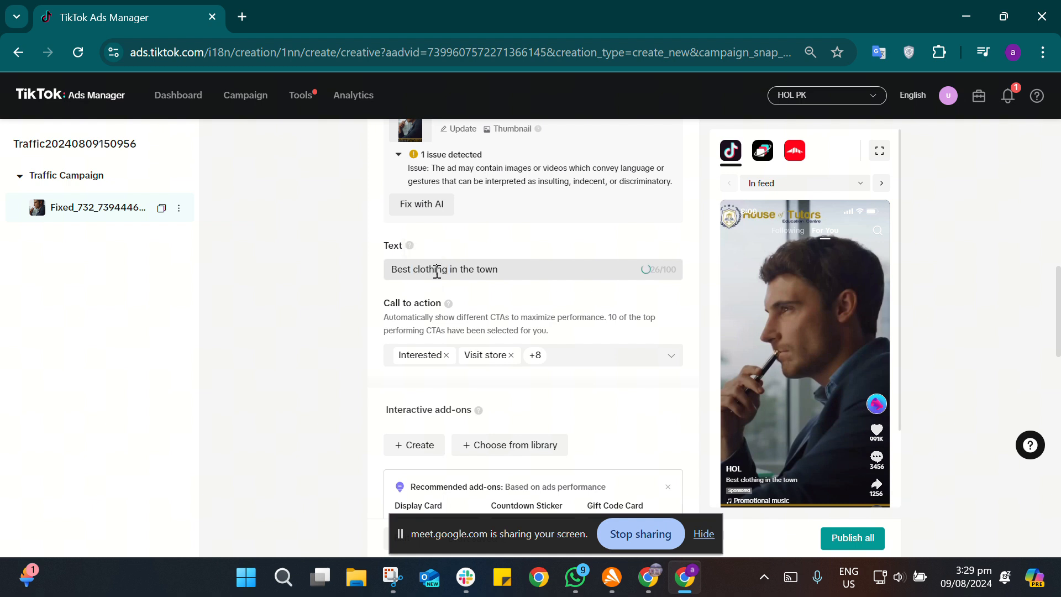
left_click(587, 306)
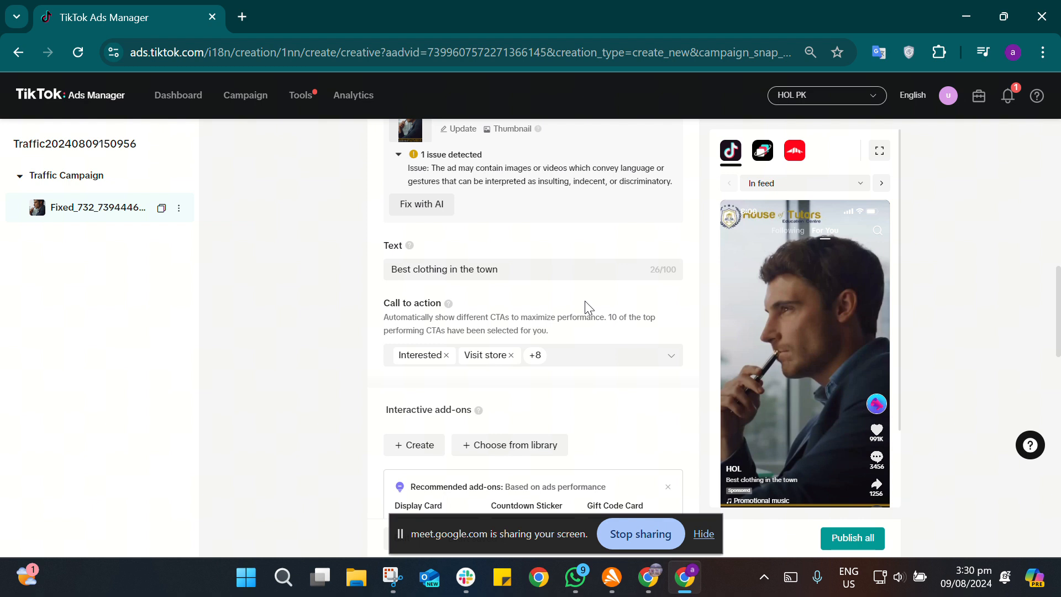
Step: Review the preselected call-to-action options and clear all of them from the ad
scroll(585, 300, "down", 1)
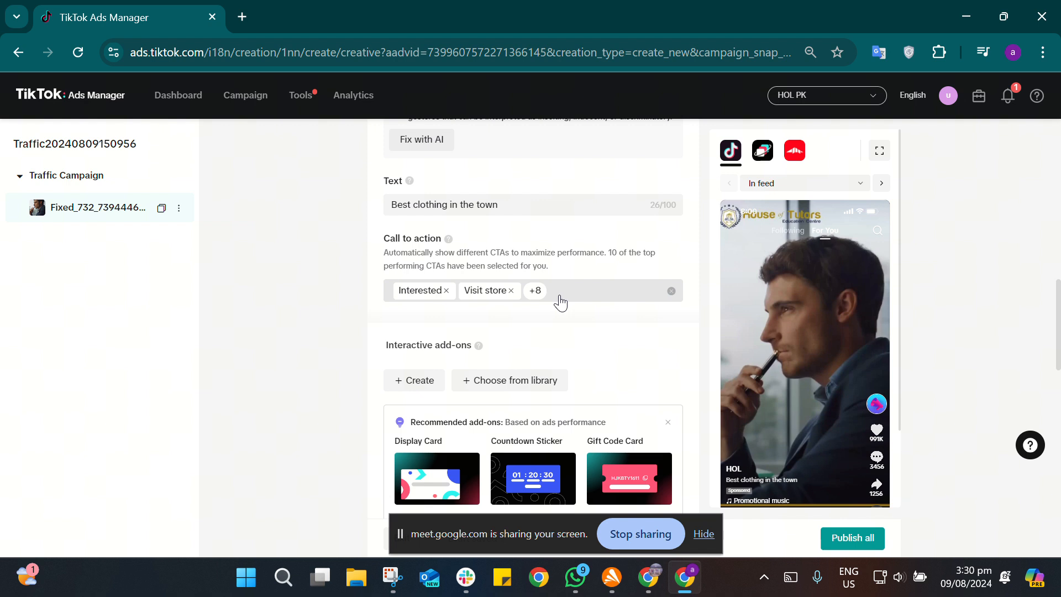
left_click(540, 295)
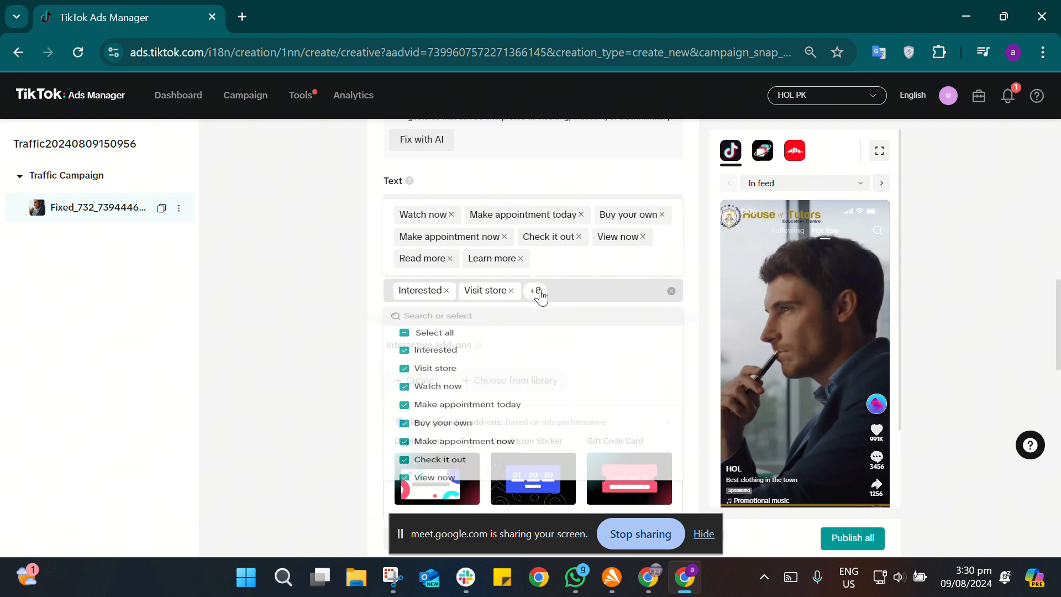
left_click(540, 296)
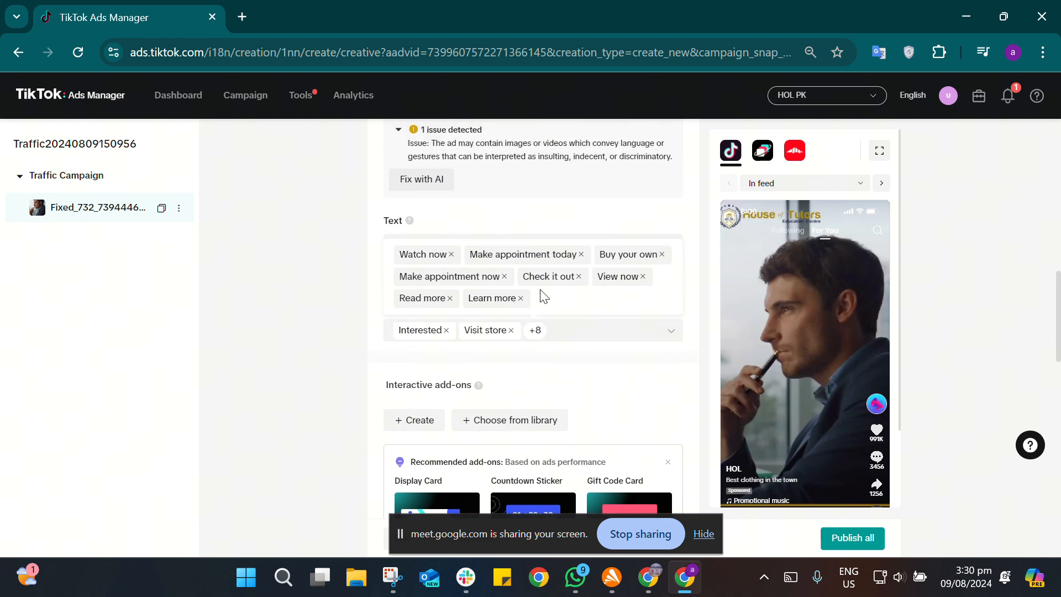
left_click(671, 331)
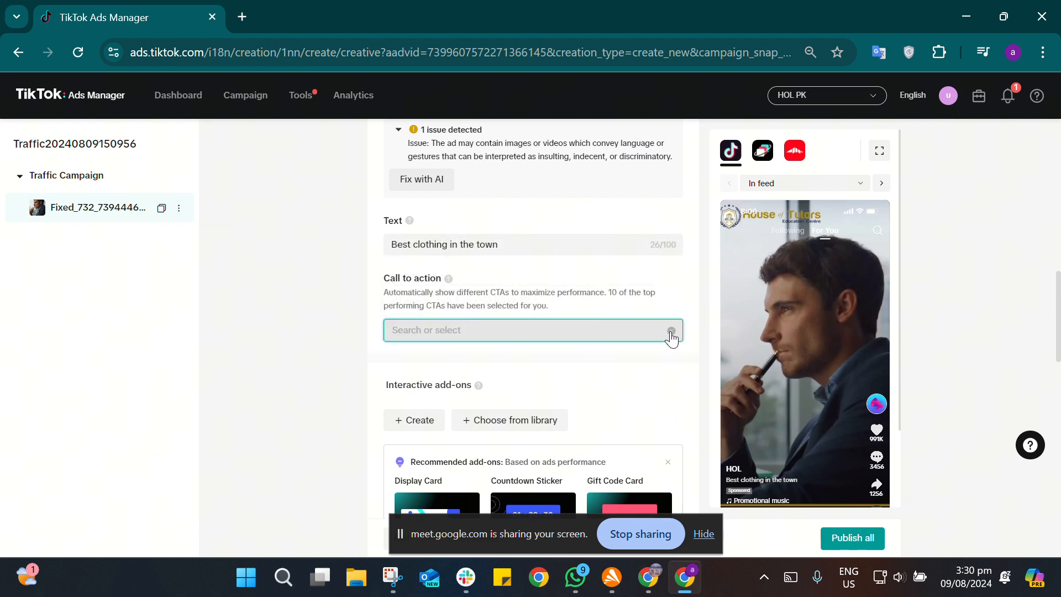
Step: Select "Shop now", "Buy your own" and "Order now" as the ad's call-to-action options
left_click(564, 330)
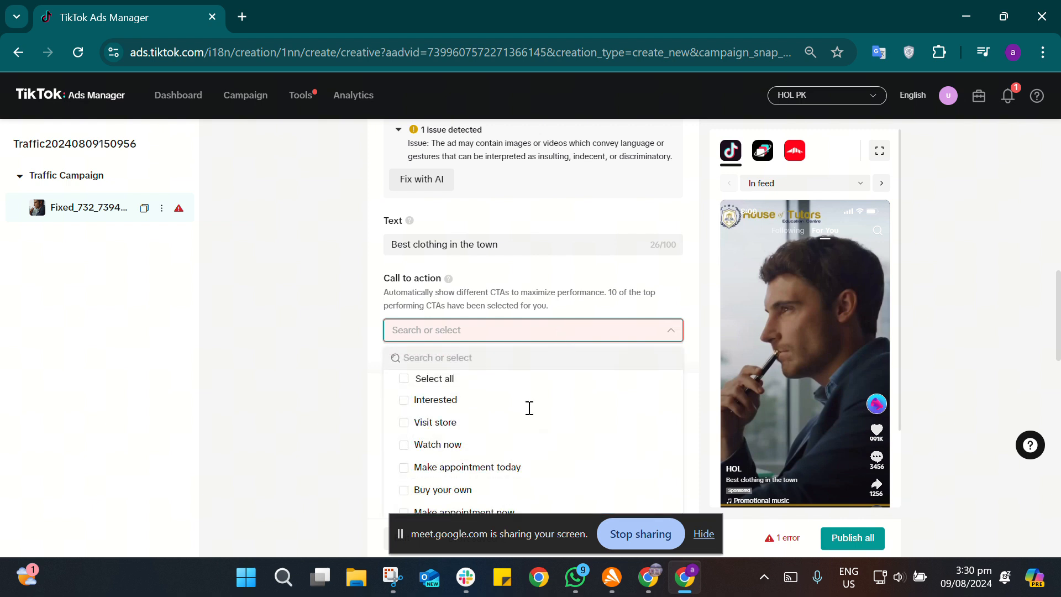
scroll(532, 421, "down", 5)
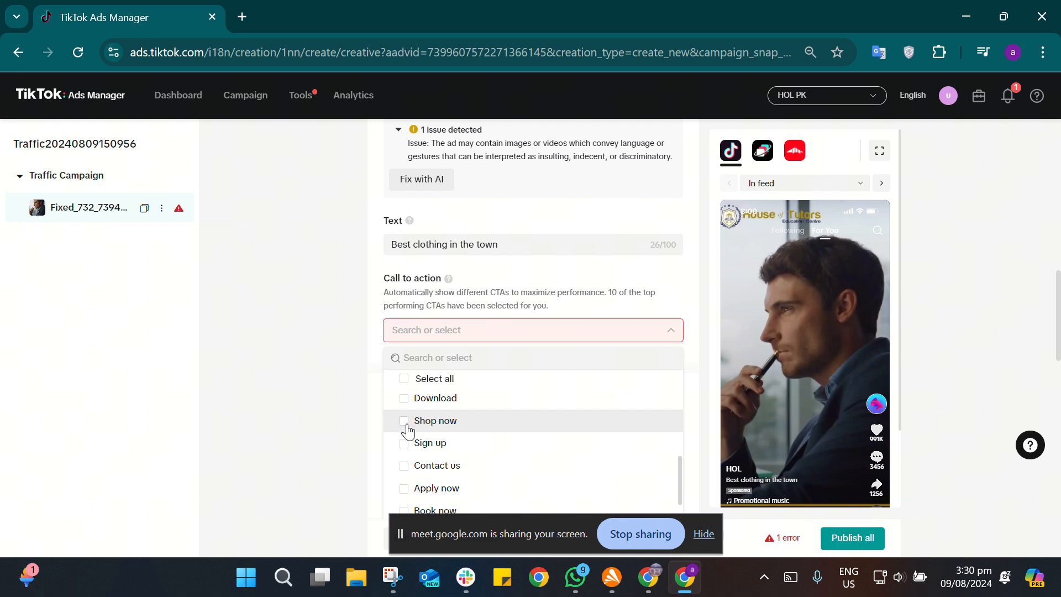
left_click(405, 425)
scroll(481, 435, "up", 1)
scroll(481, 435, "up", 4)
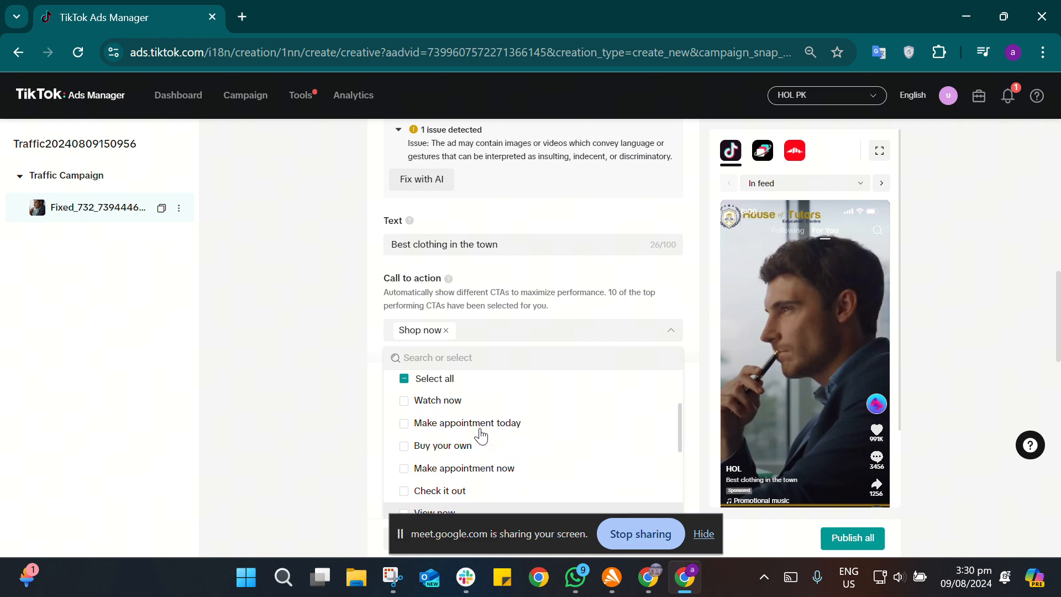
left_click(406, 452)
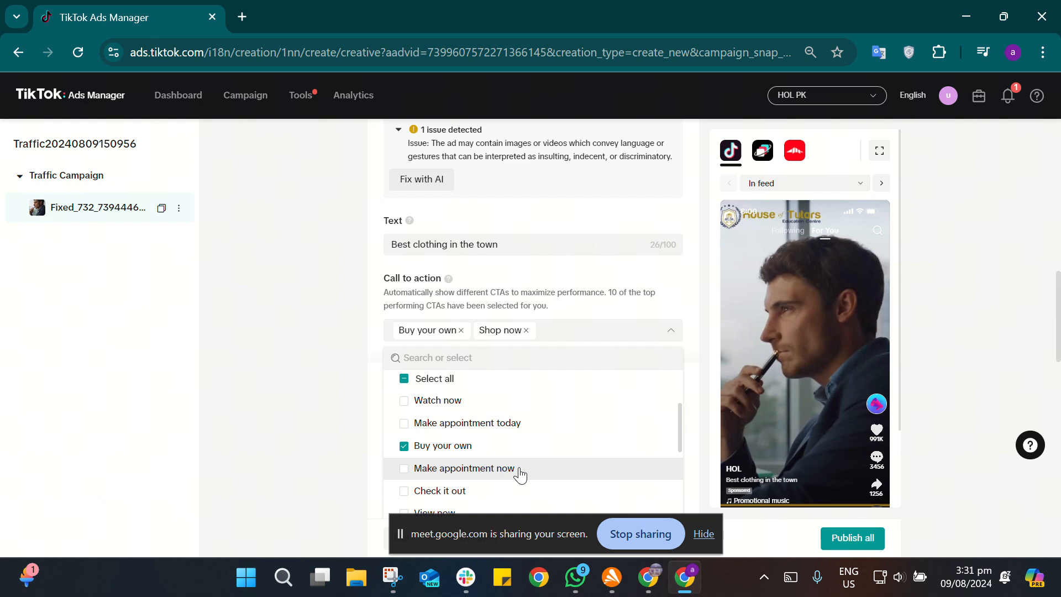
scroll(520, 474, "down", 3)
scroll(519, 474, "down", 5)
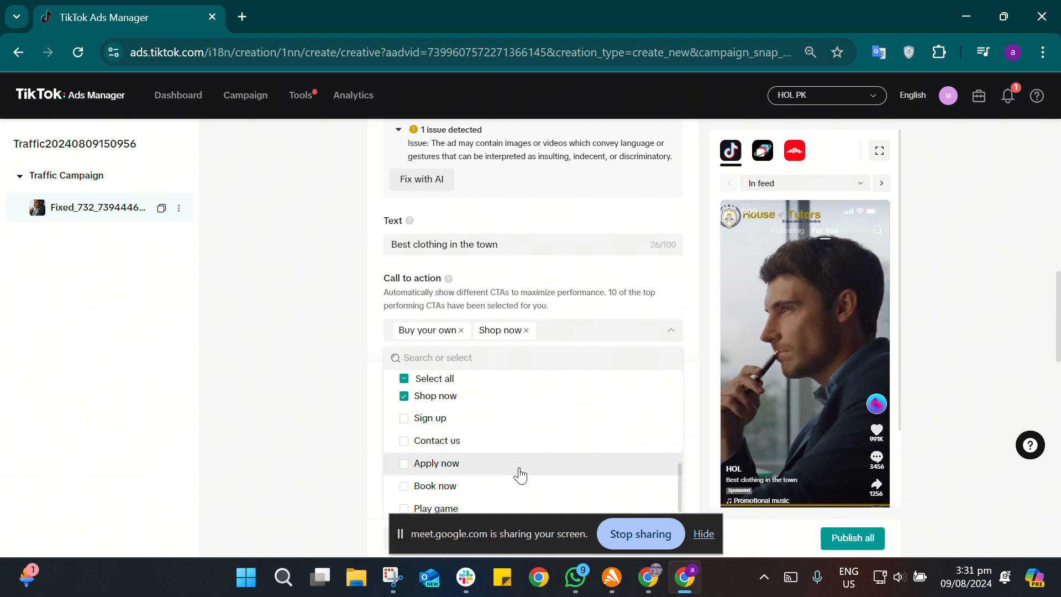
scroll(519, 474, "down", 1)
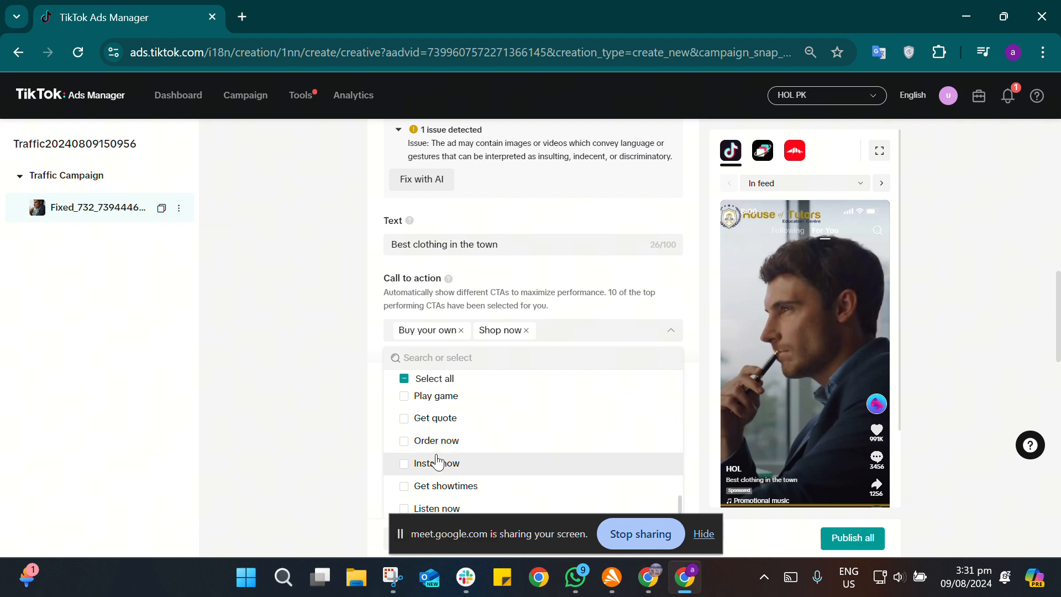
left_click(405, 442)
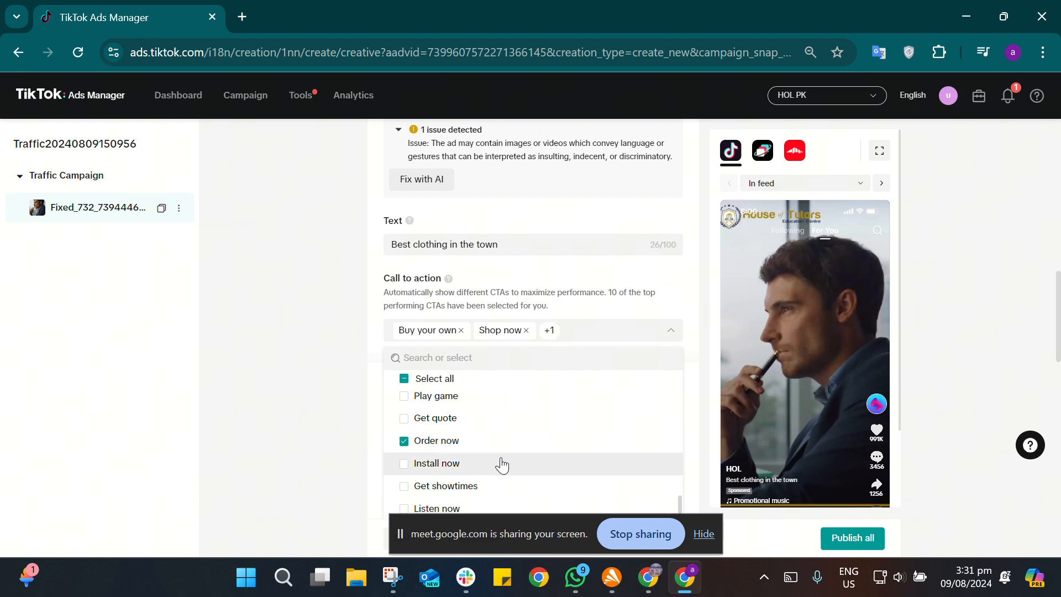
Step: Look through the remaining call-to-action options and close the list
scroll(502, 465, "down", 2)
scroll(501, 466, "up", 1)
scroll(502, 465, "up", 5)
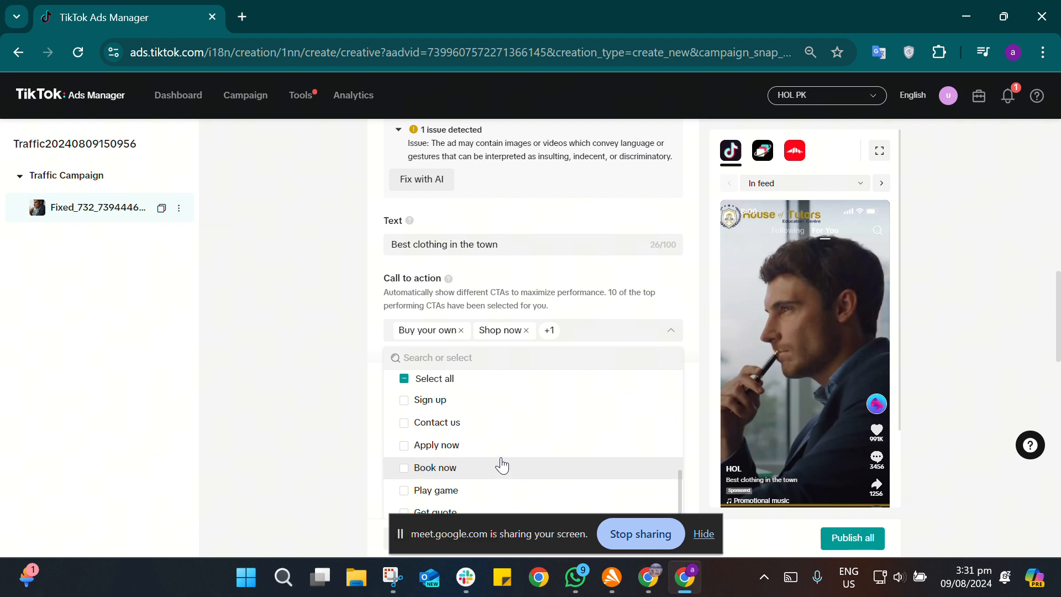
scroll(502, 465, "up", 5)
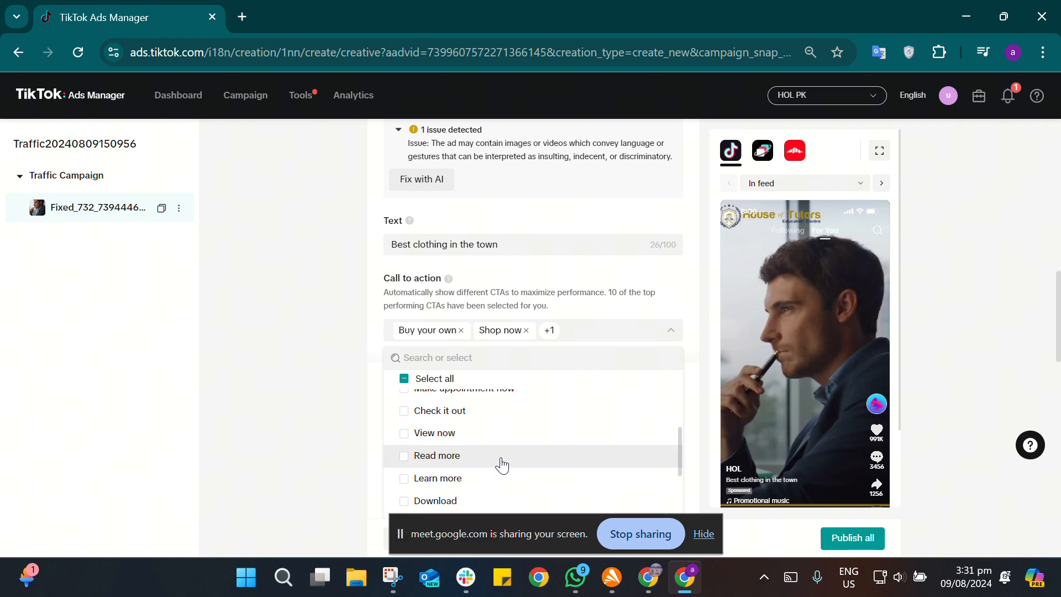
scroll(502, 466, "up", 3)
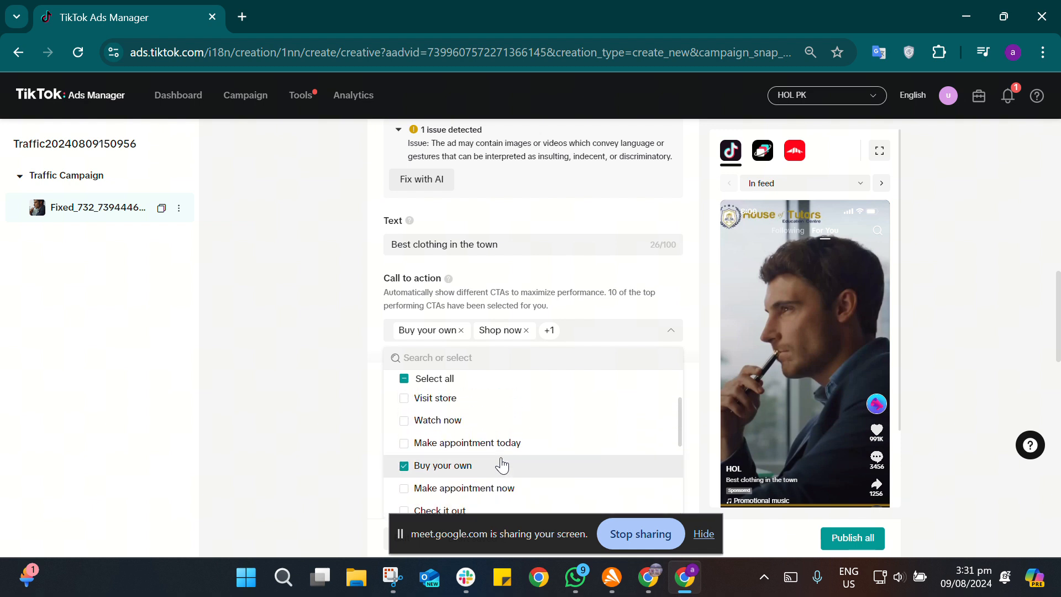
scroll(502, 465, "down", 5)
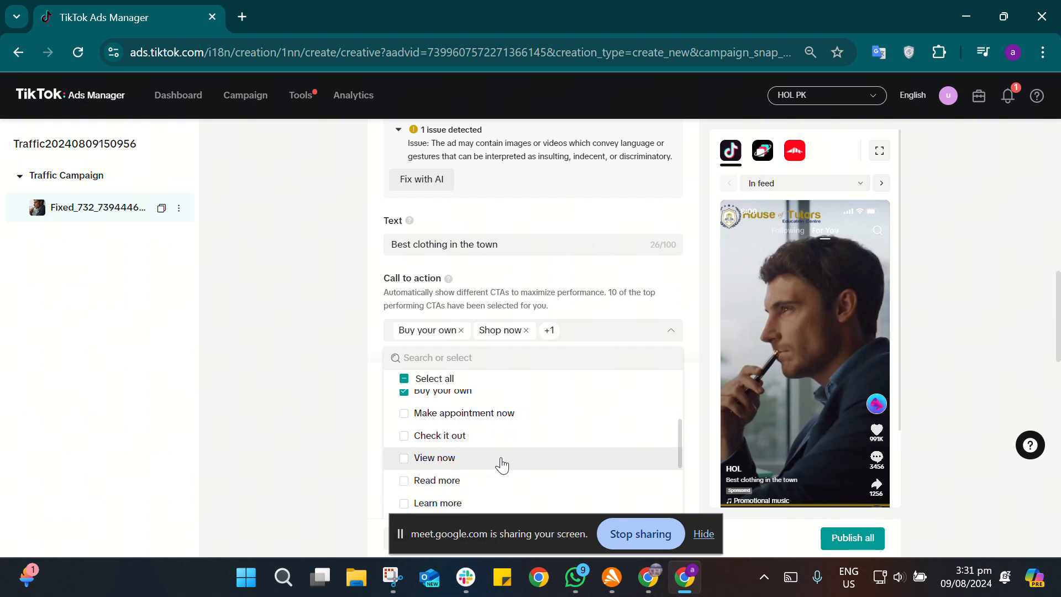
scroll(501, 465, "down", 2)
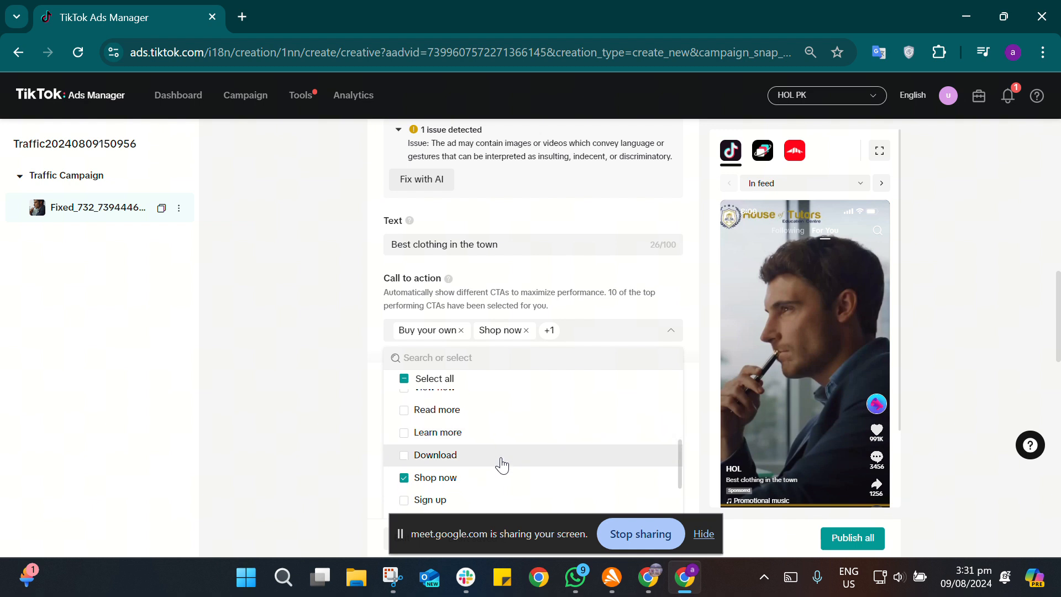
scroll(502, 465, "down", 3)
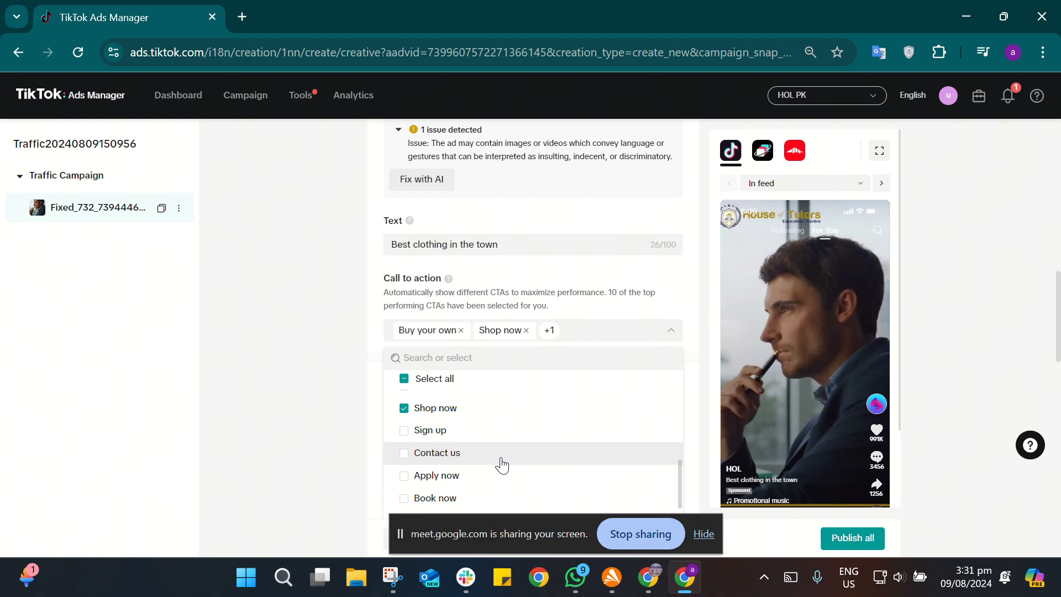
left_click(704, 334)
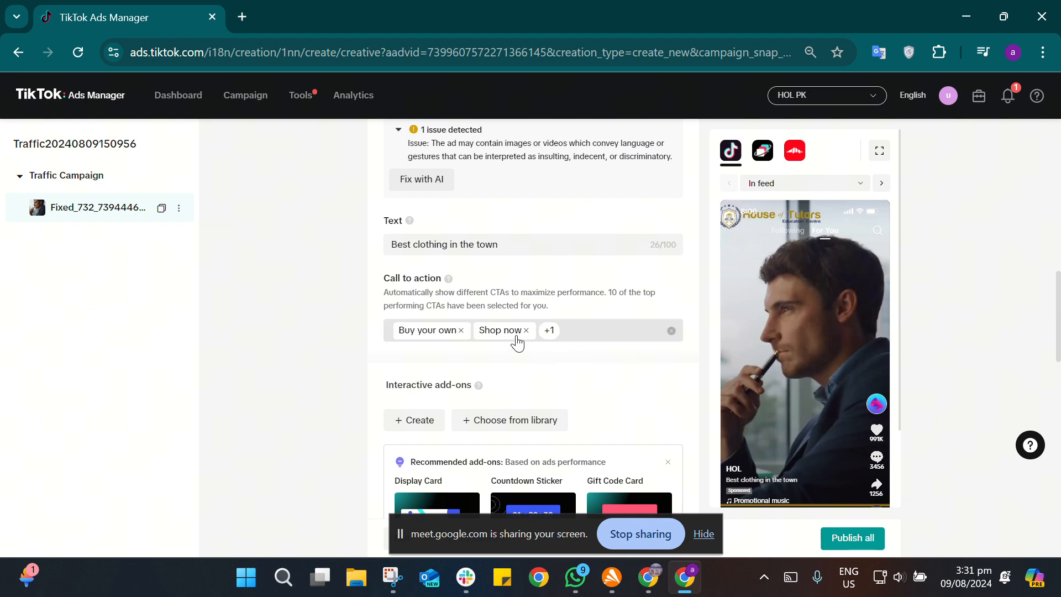
Step: Dismiss the recommended add-ons in the Interactive add-ons section
scroll(625, 392, "down", 2)
scroll(624, 389, "down", 3)
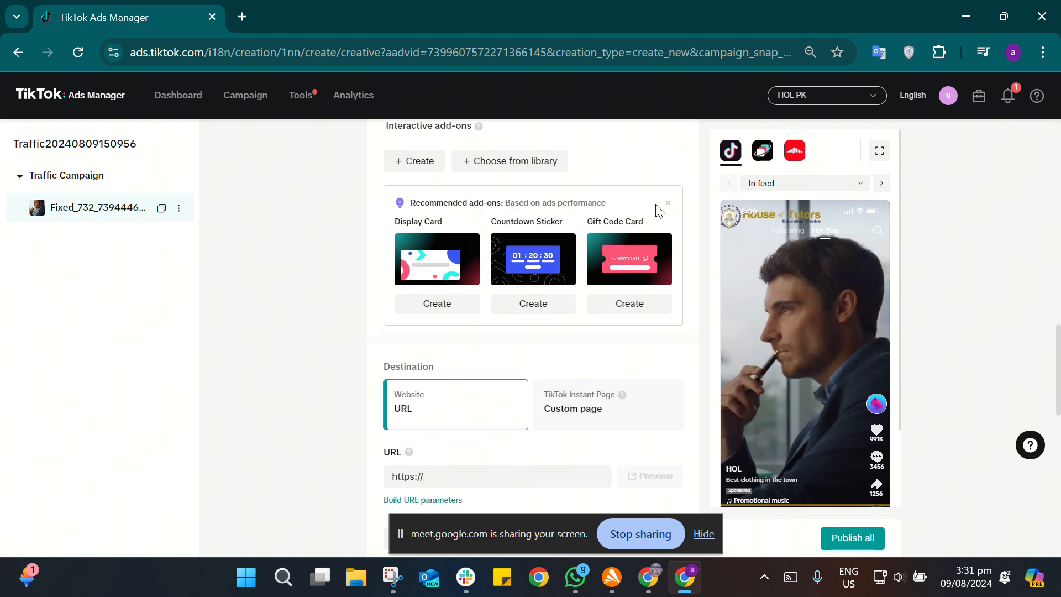
left_click(668, 203)
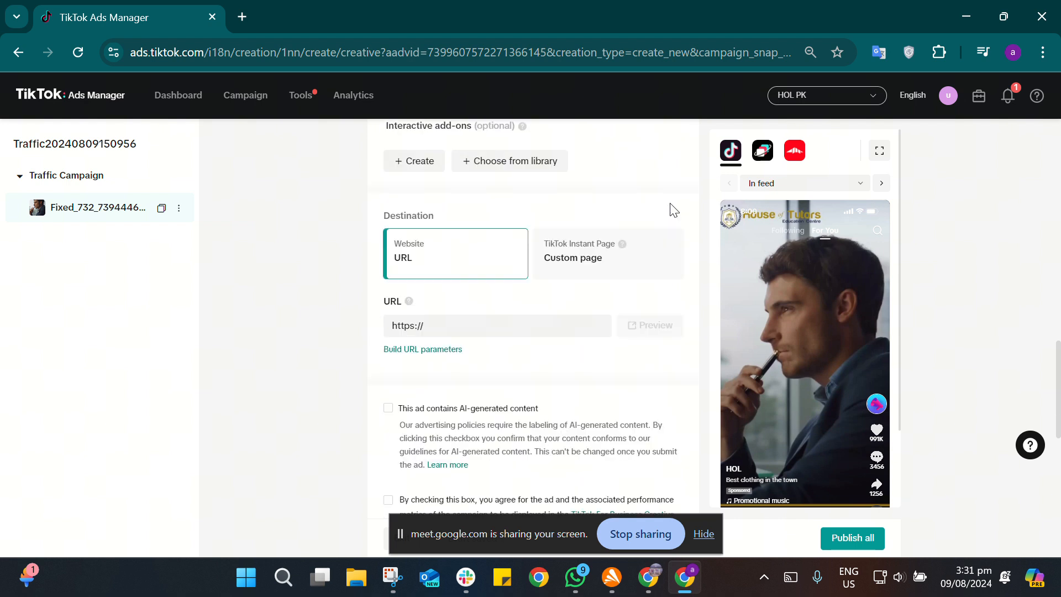
scroll(659, 215, "down", 1)
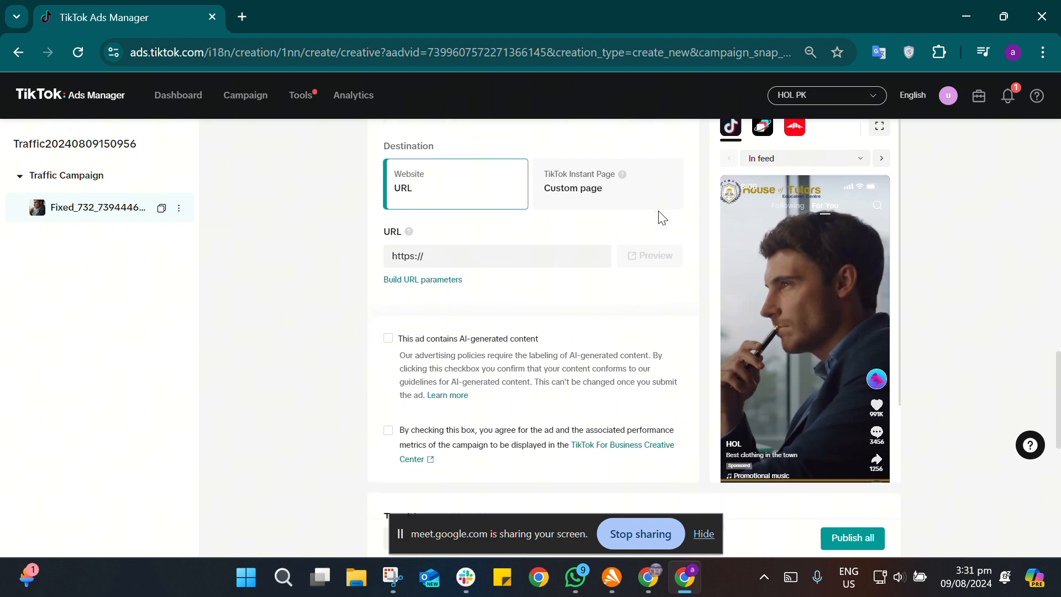
left_click(518, 257)
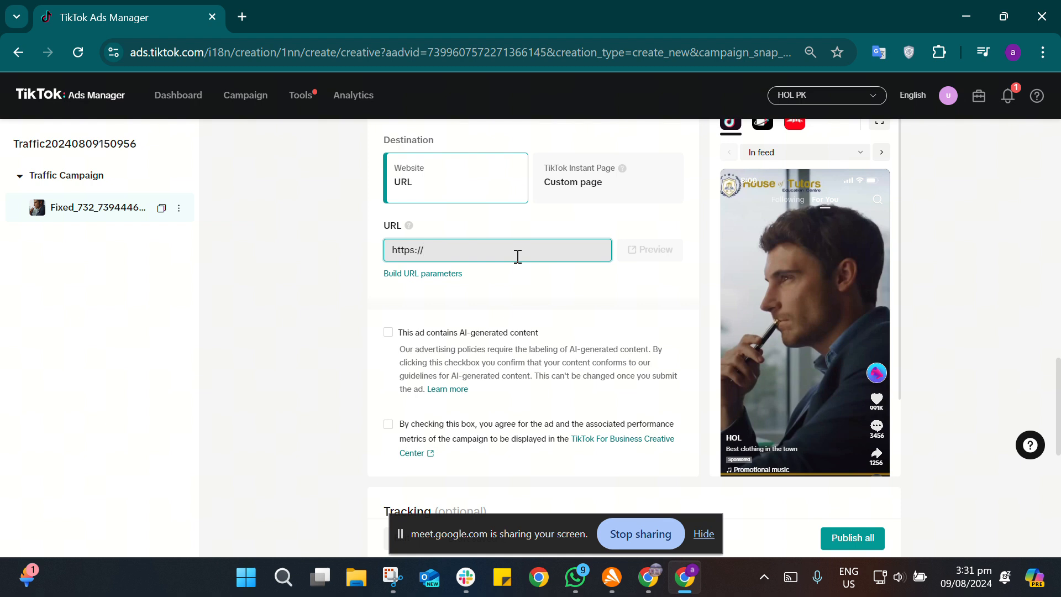
type("houseoflearing.pk")
left_click(707, 308)
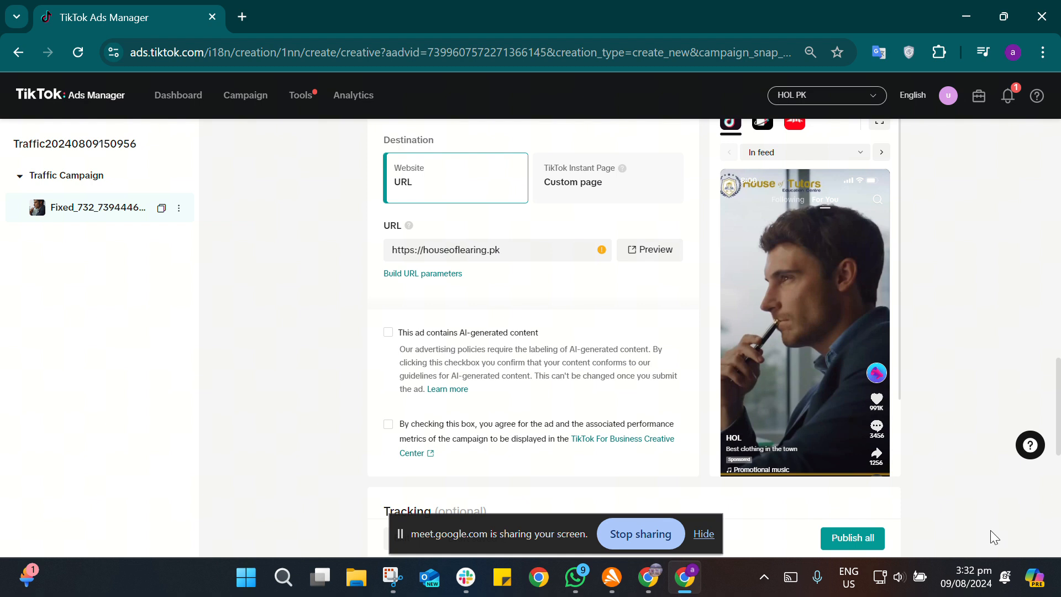
Step: Raise the computer's sound volume slightly and close the quick settings
left_click(901, 578)
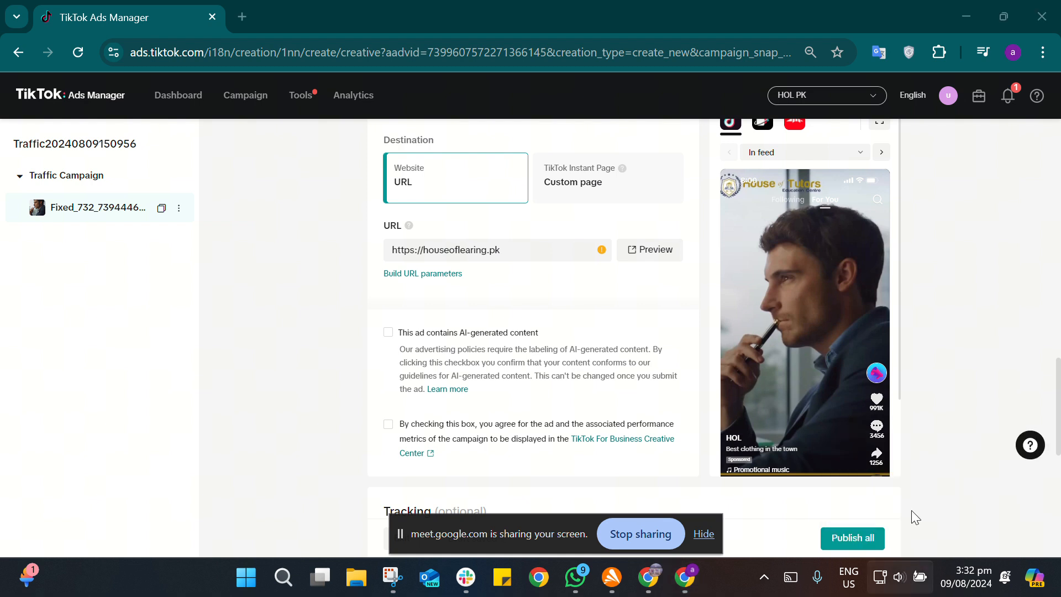
left_click_drag(869, 470, 888, 473)
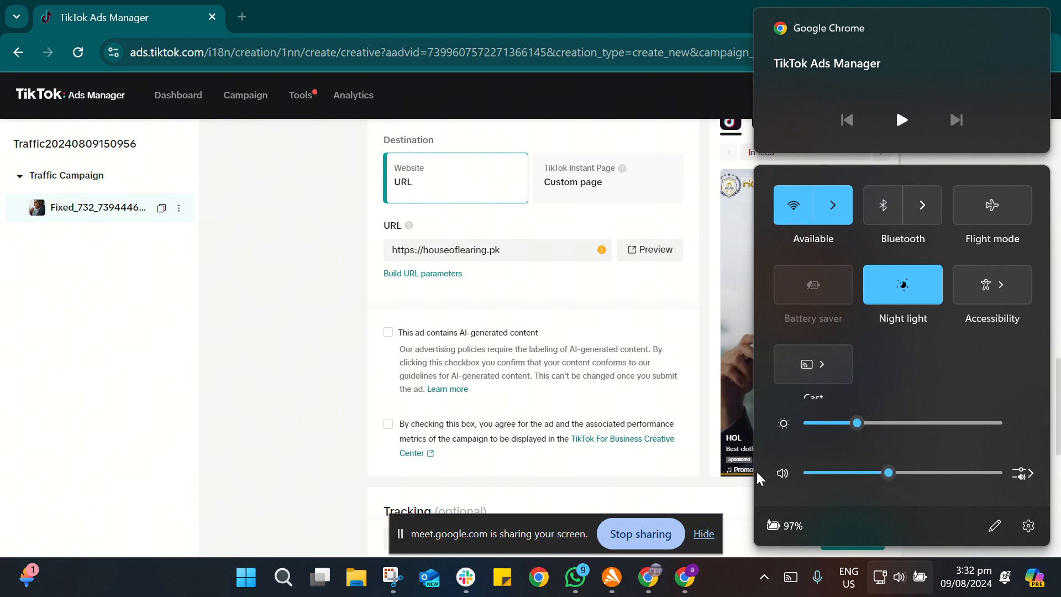
left_click(257, 413)
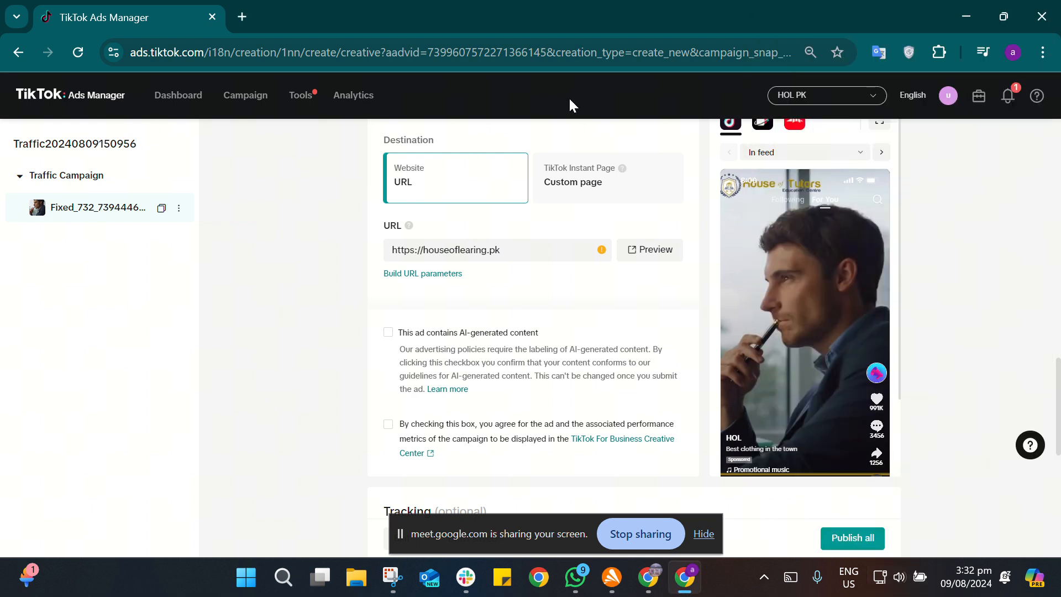
Step: Switch to the Google Meet call and present the entire screen
left_click(957, 19)
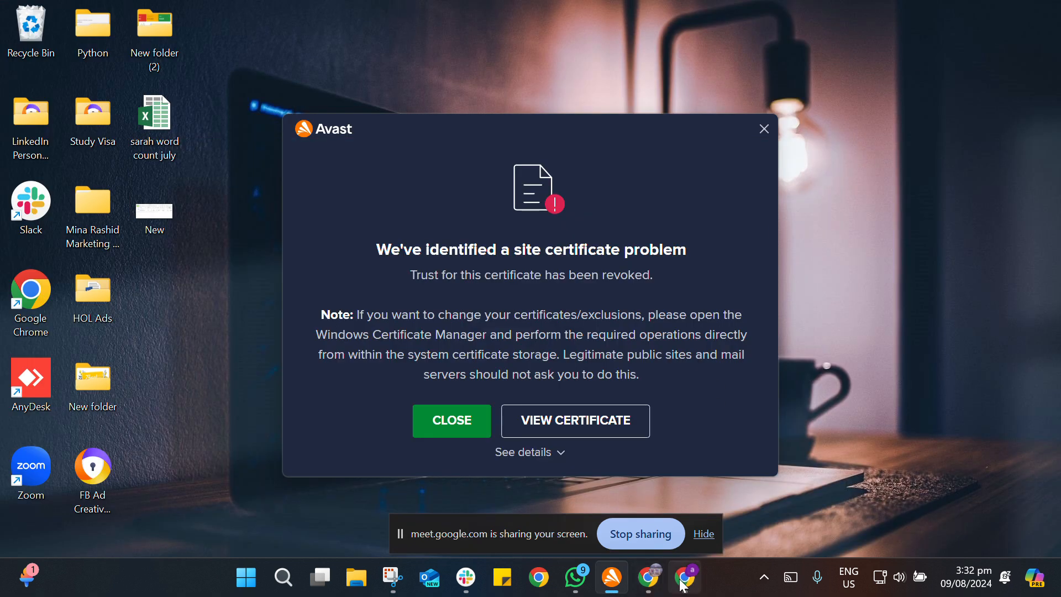
mouse_move(684, 585)
mouse_move(649, 579)
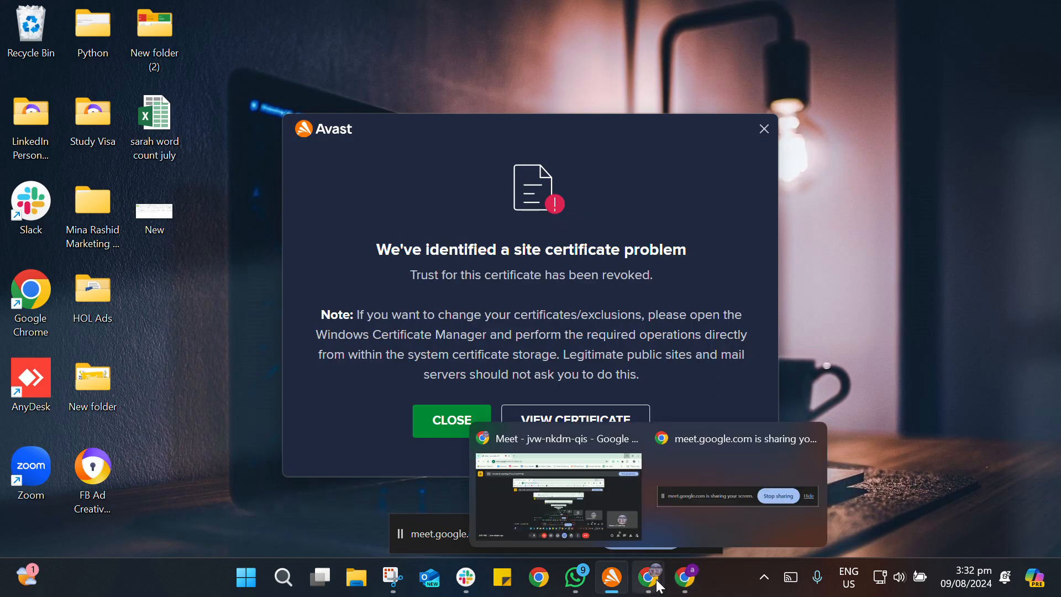
left_click(605, 516)
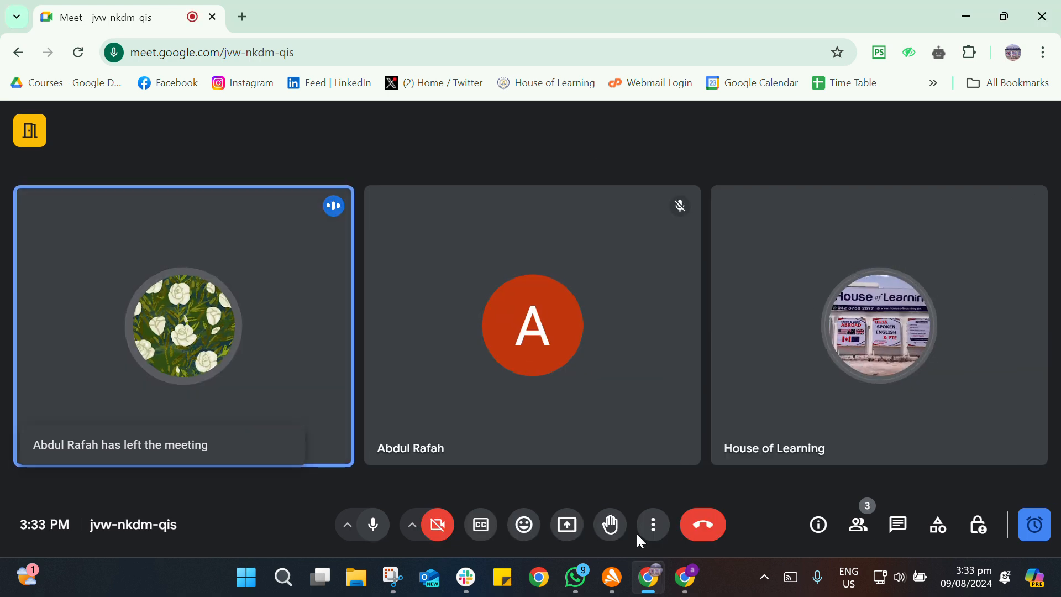
left_click(565, 529)
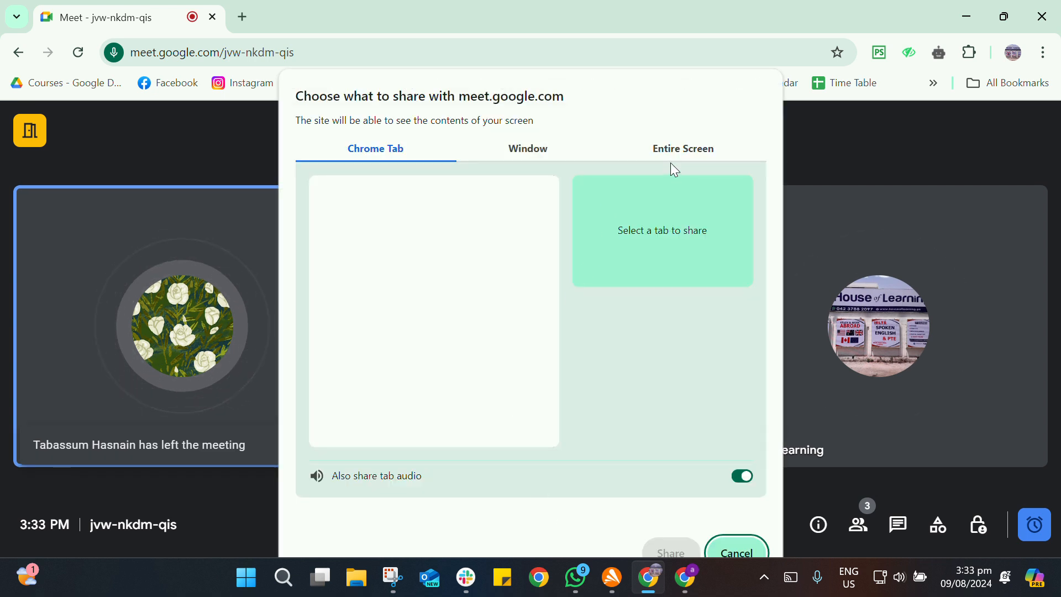
left_click(674, 155)
left_click(508, 218)
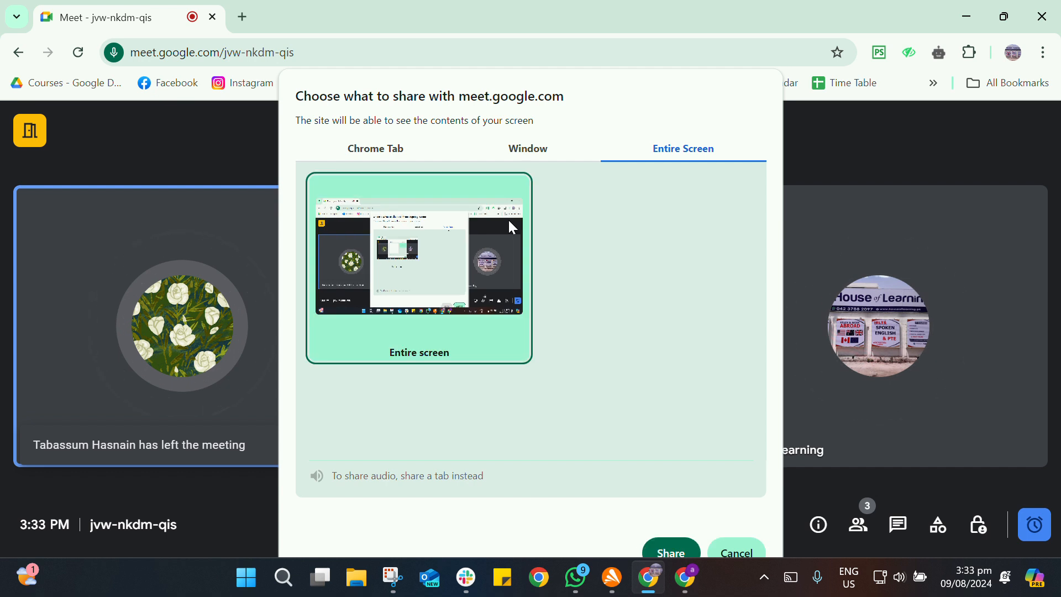
left_click(671, 552)
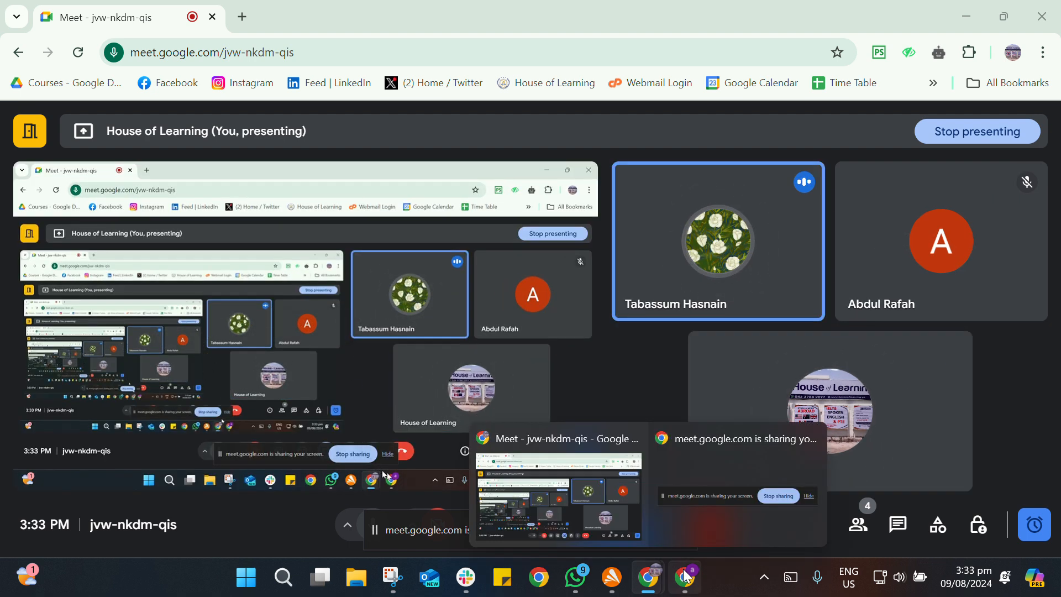
Step: Return to TikTok Ads Manager and briefly play the ad's video preview, pausing it again
left_click(698, 585)
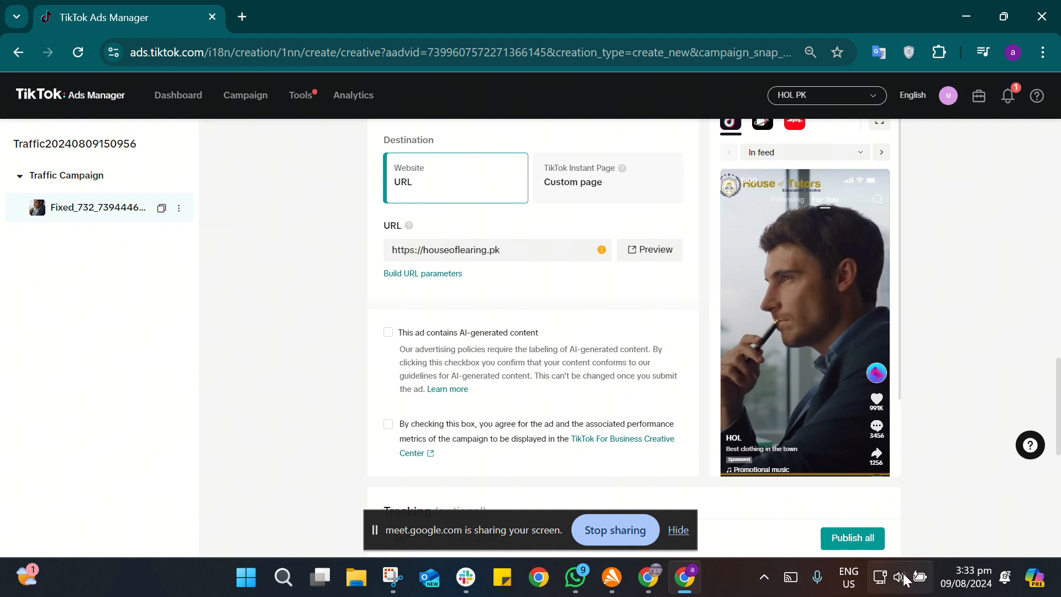
mouse_move(828, 404)
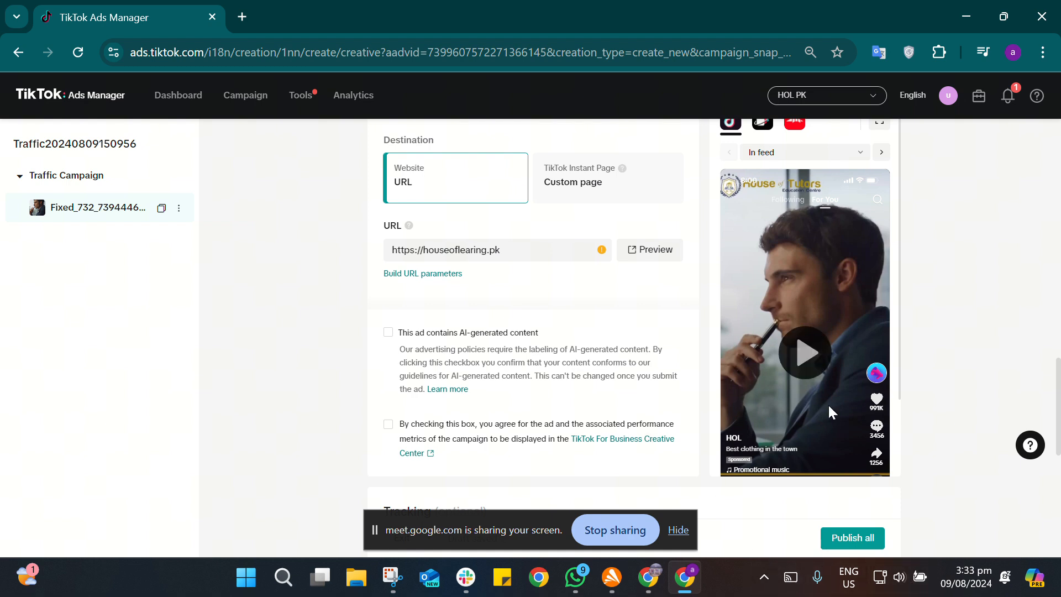
left_click(806, 358)
left_click(806, 358)
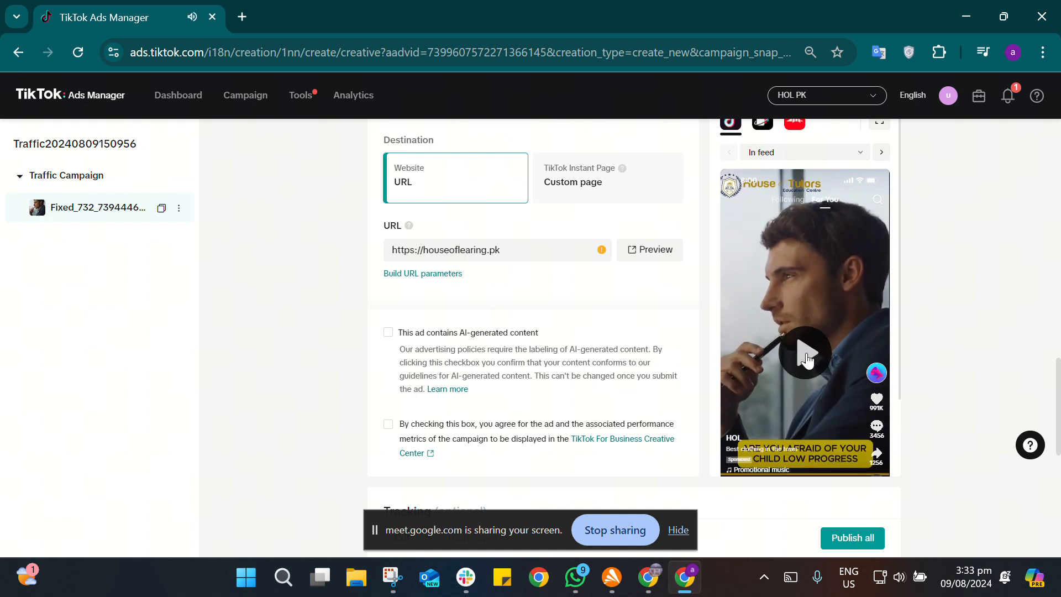
scroll(702, 316, "down", 1)
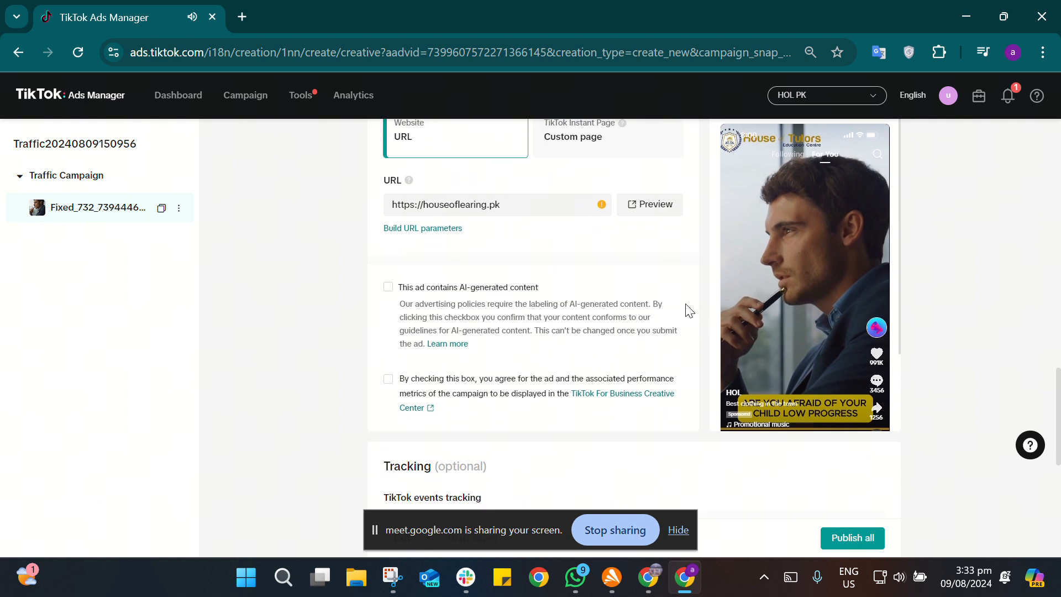
scroll(689, 309, "up", 4)
scroll(681, 301, "down", 3)
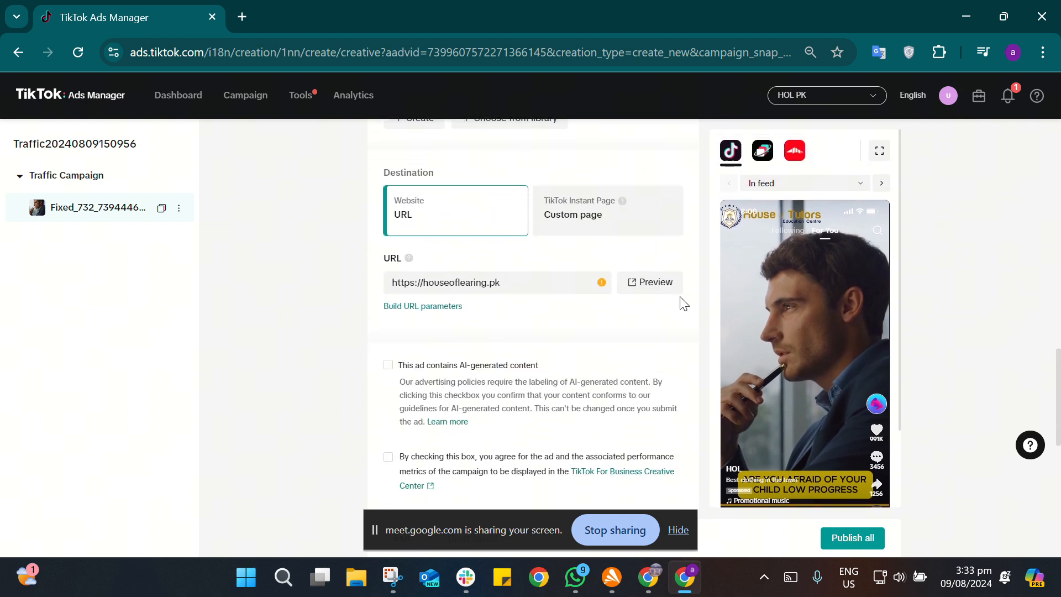
scroll(684, 304, "down", 1)
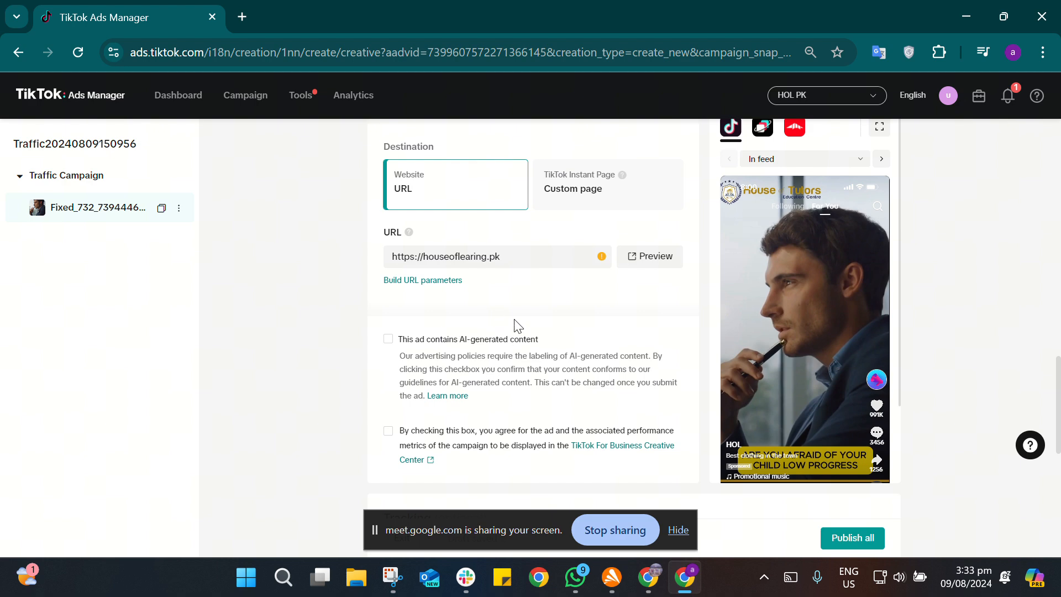
Step: Switch to the Google Meet call, stop the current presentation and present the entire screen again
left_click(966, 17)
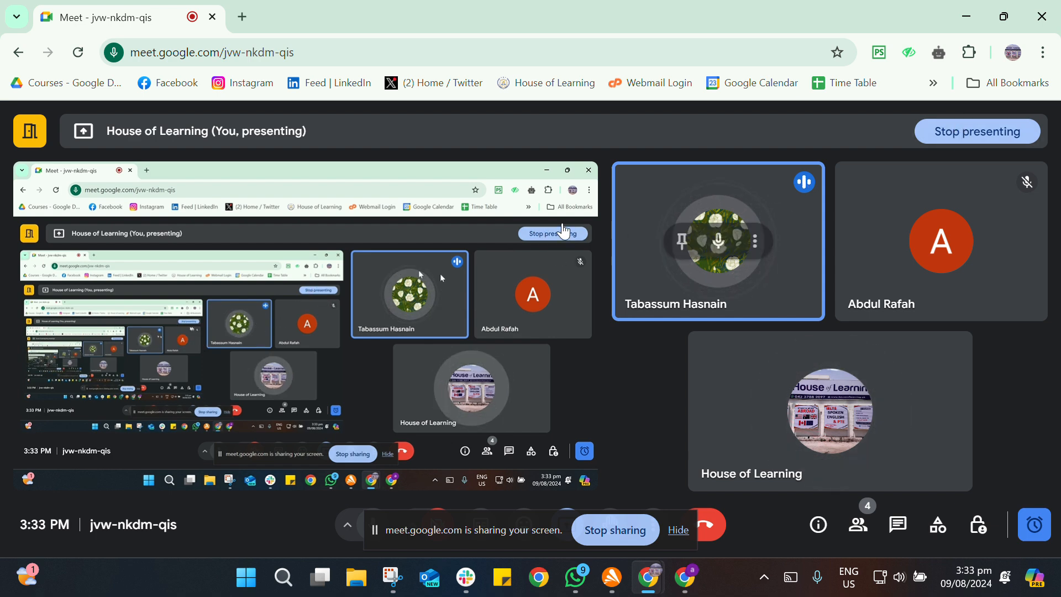
mouse_move(669, 212)
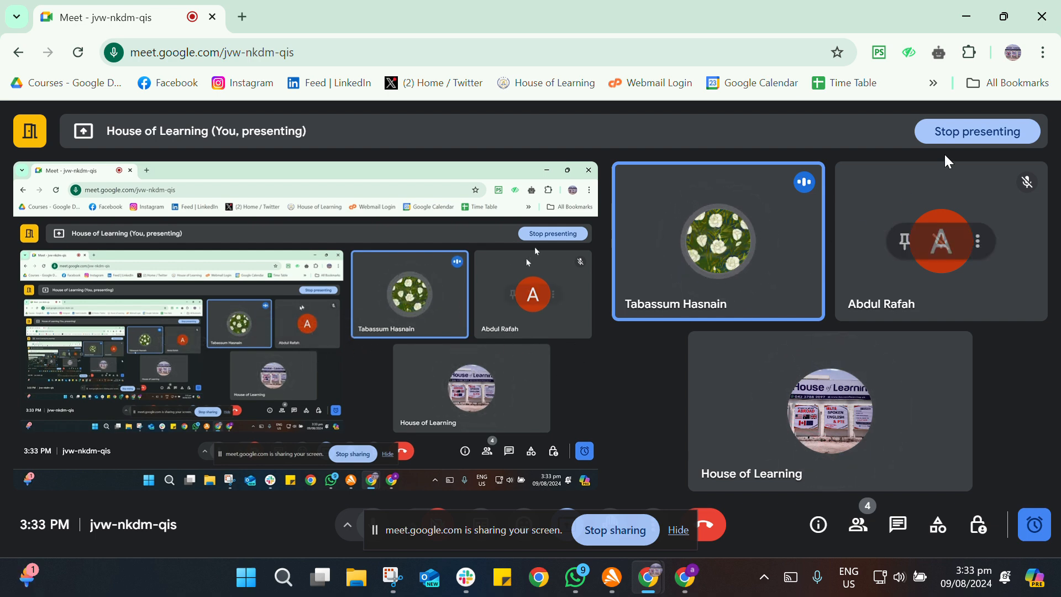
left_click(952, 133)
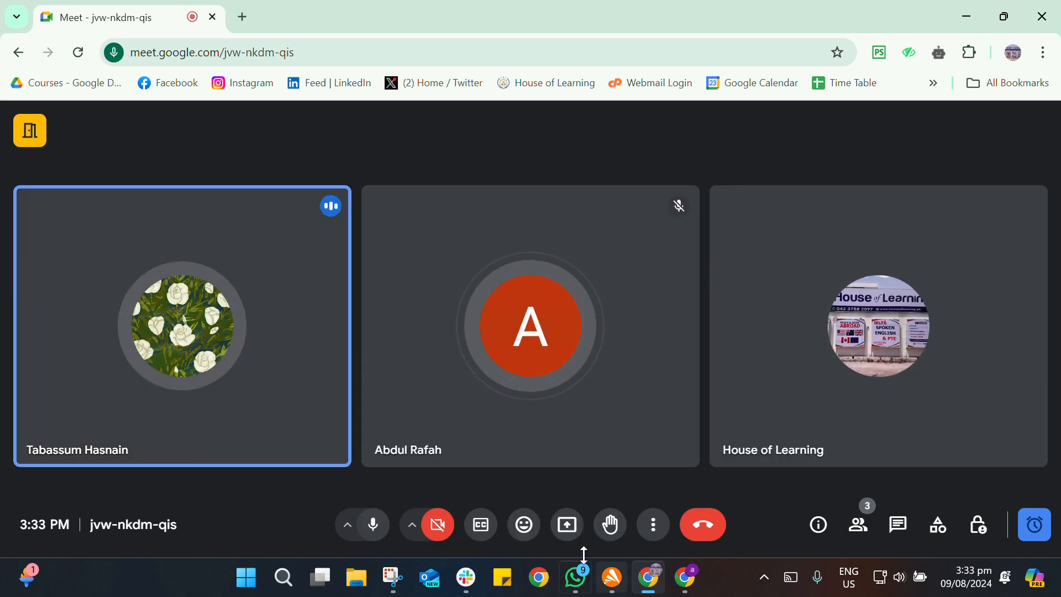
left_click(569, 524)
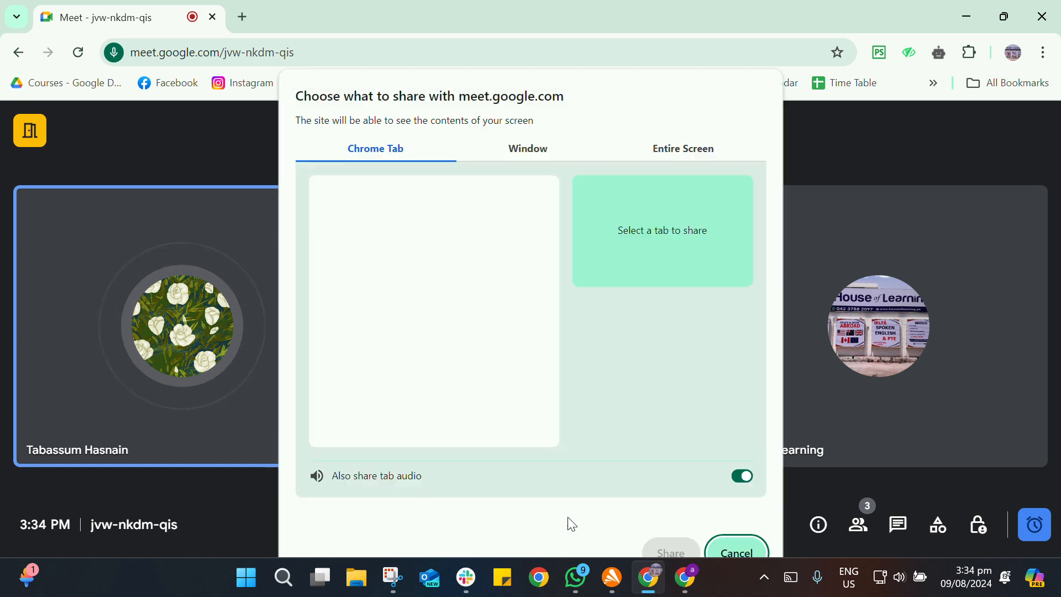
left_click(680, 153)
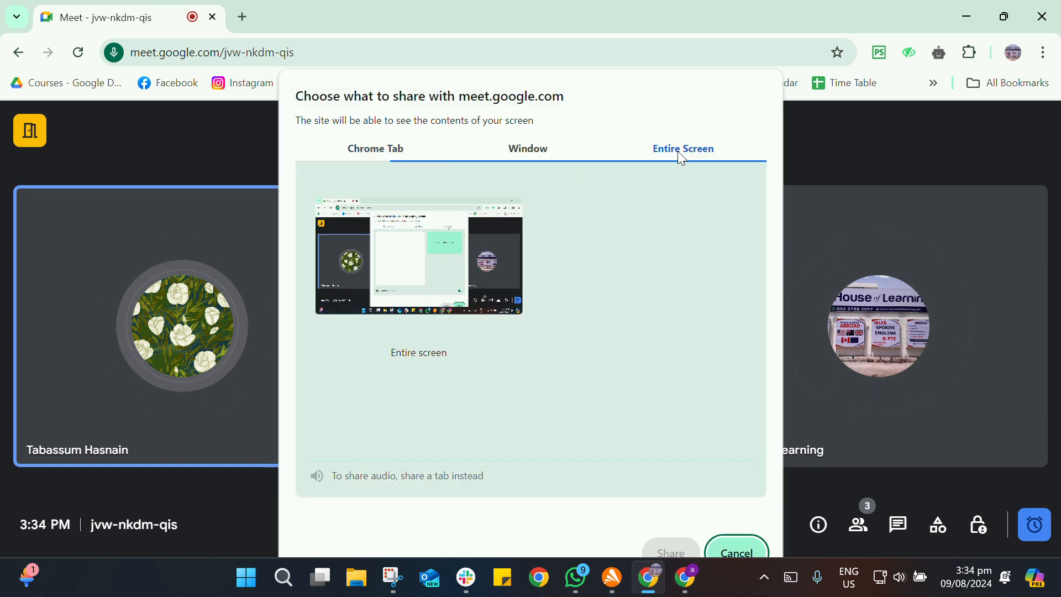
left_click(494, 218)
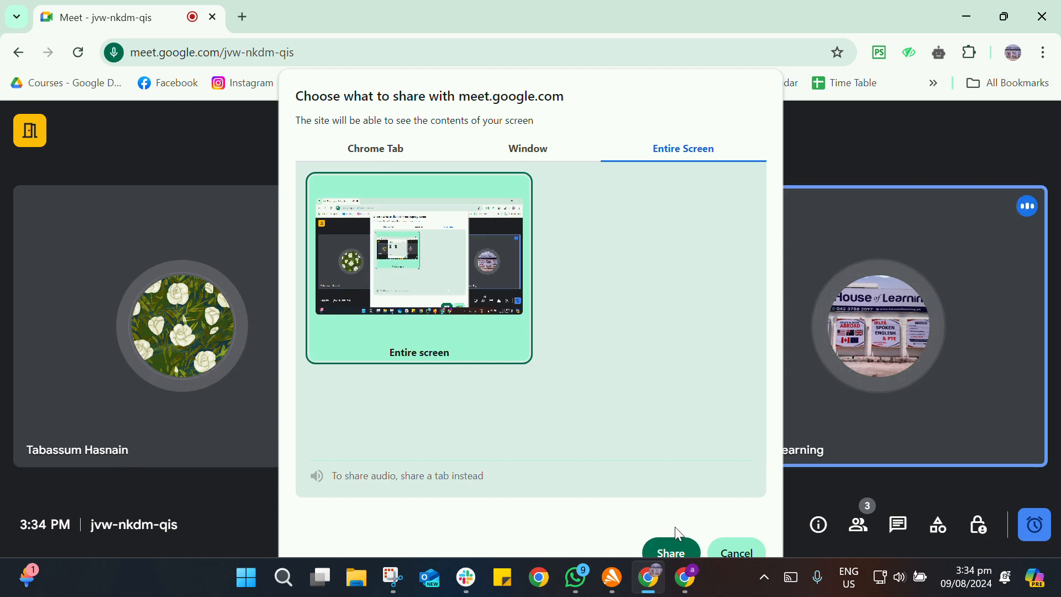
left_click(674, 548)
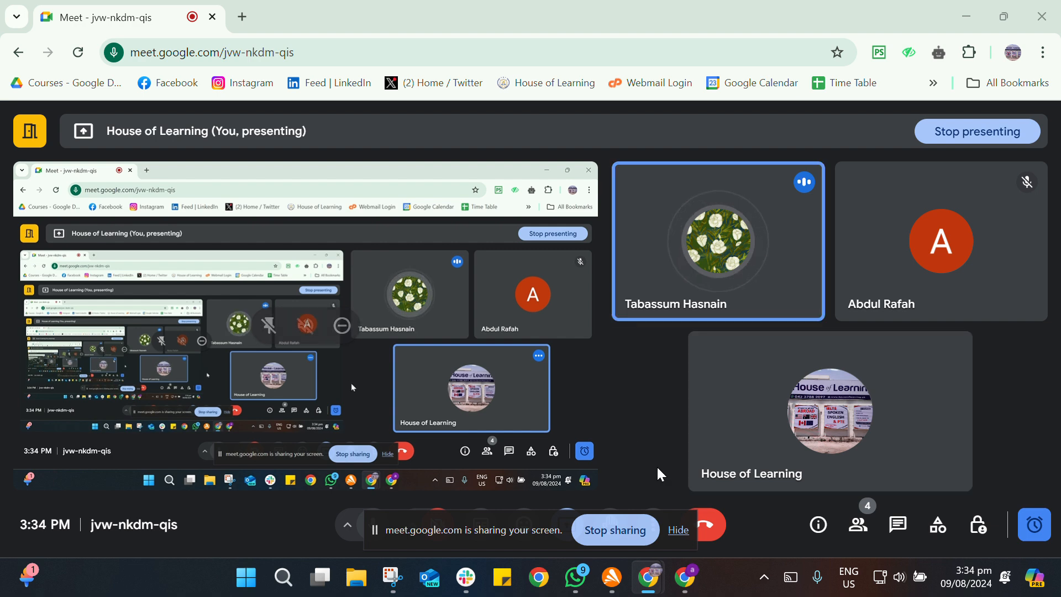
Step: Check the Google Meet call and return to the ad in TikTok Ads Manager
left_click(691, 583)
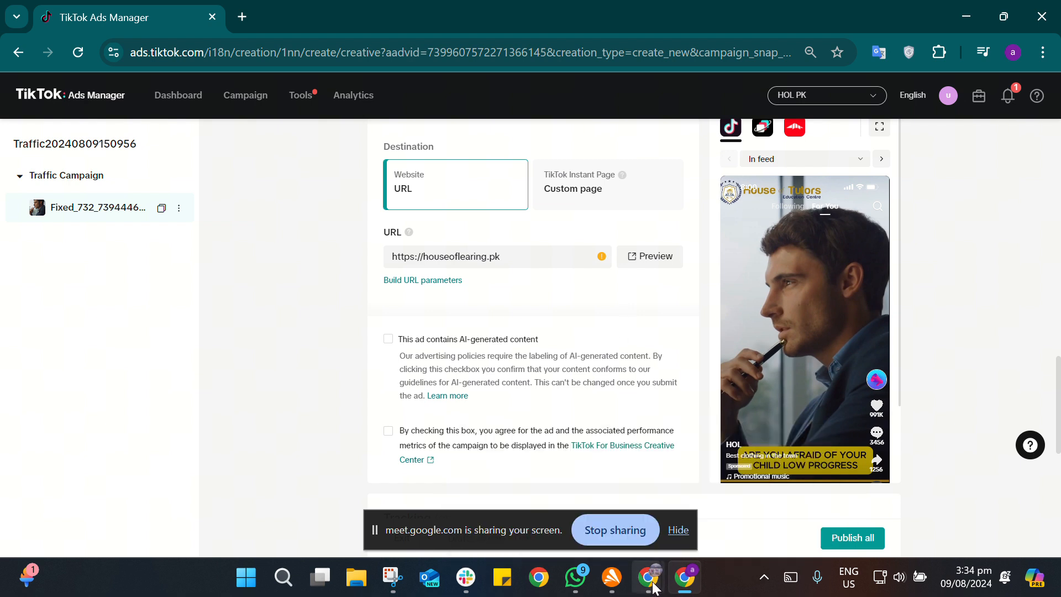
left_click(685, 577)
left_click(603, 515)
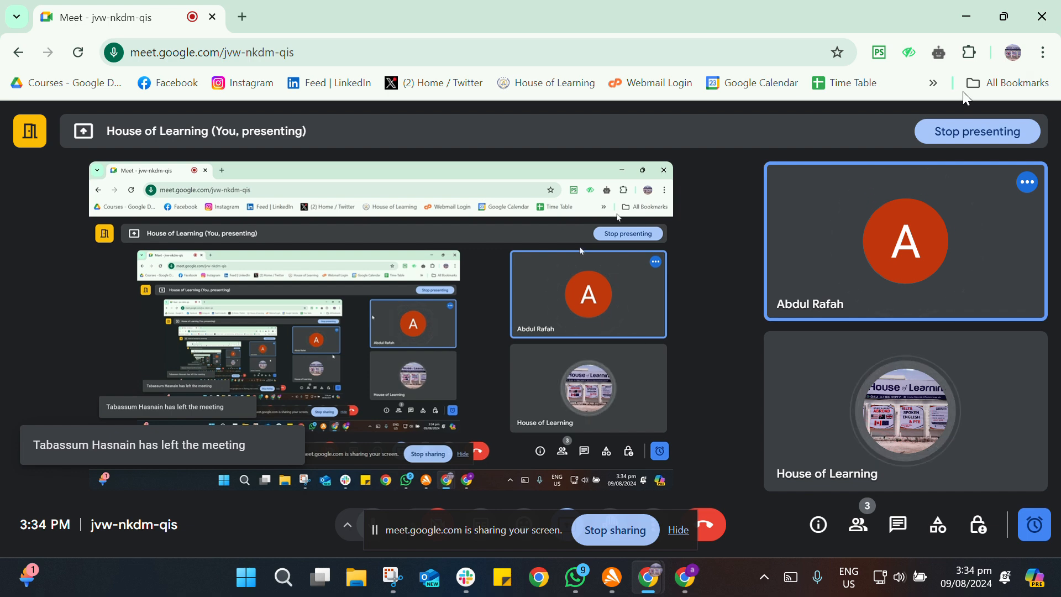
left_click(964, 17)
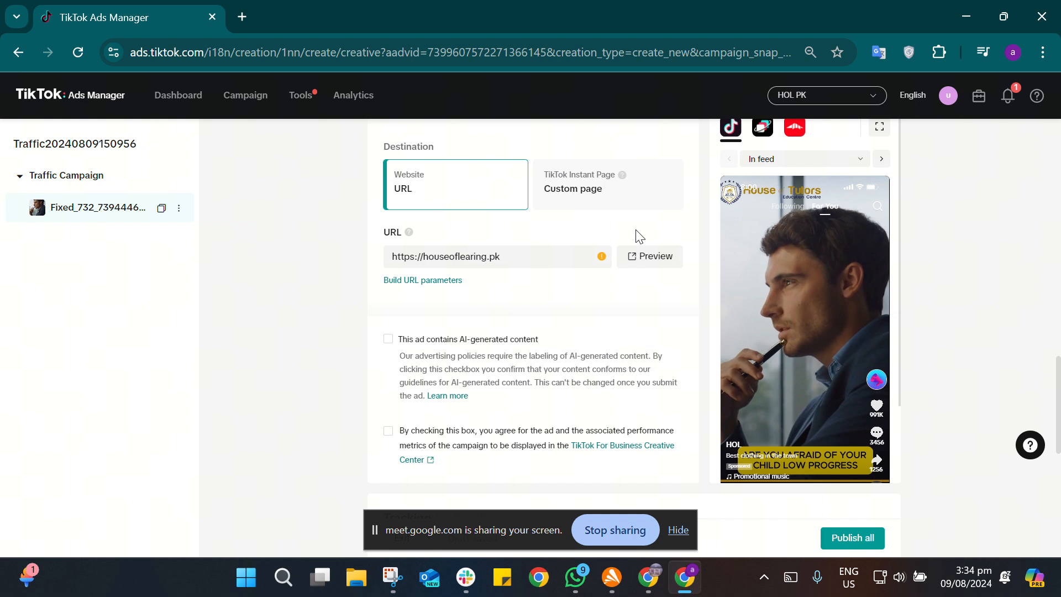
Step: Review the ad's destination URL, the content disclosures and the optional tracking settings
left_click(572, 257)
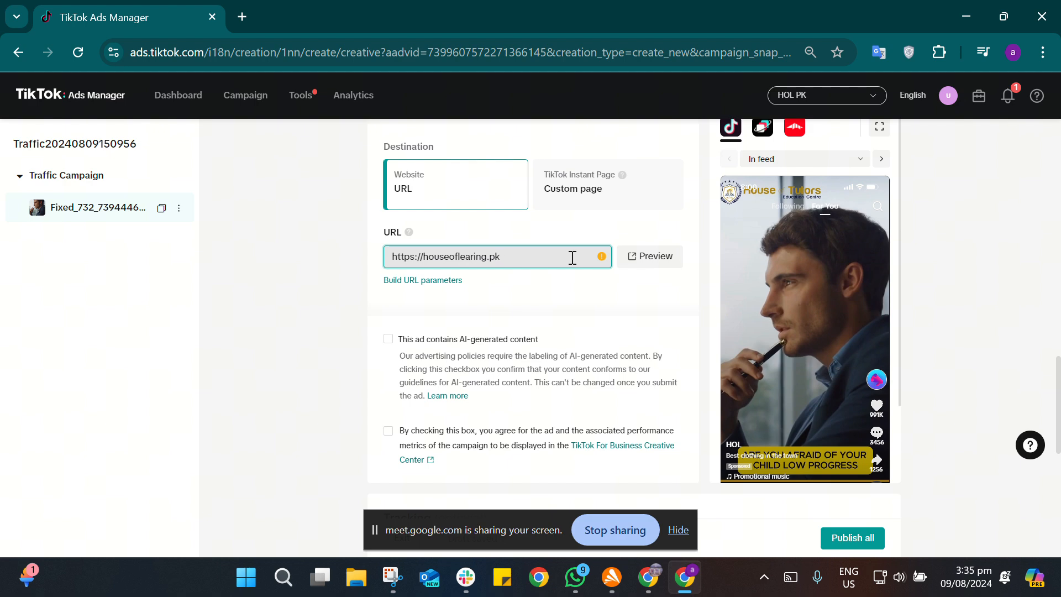
scroll(572, 258, "down", 6)
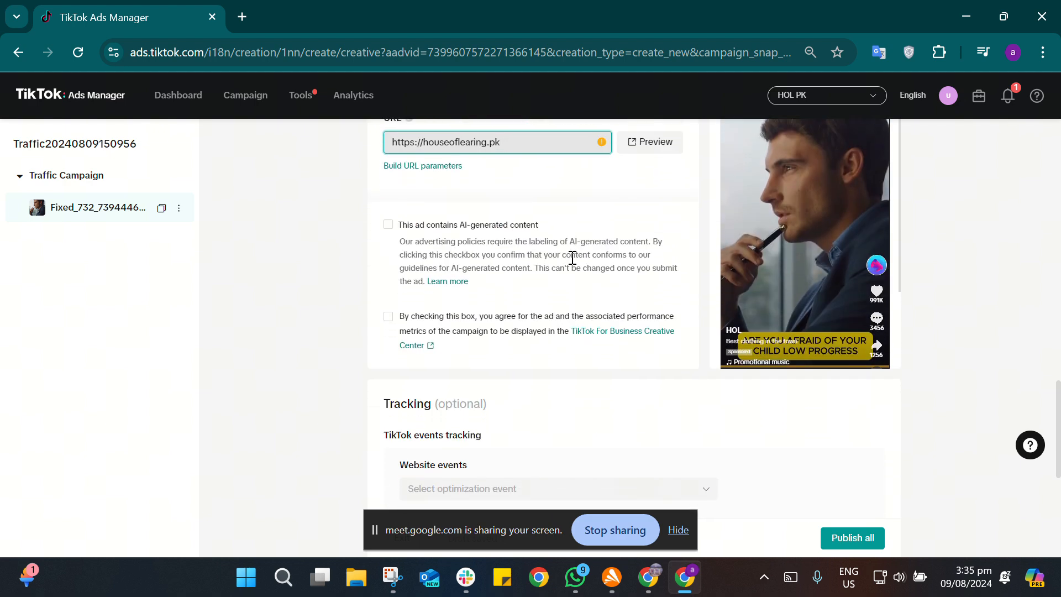
scroll(572, 258, "down", 3)
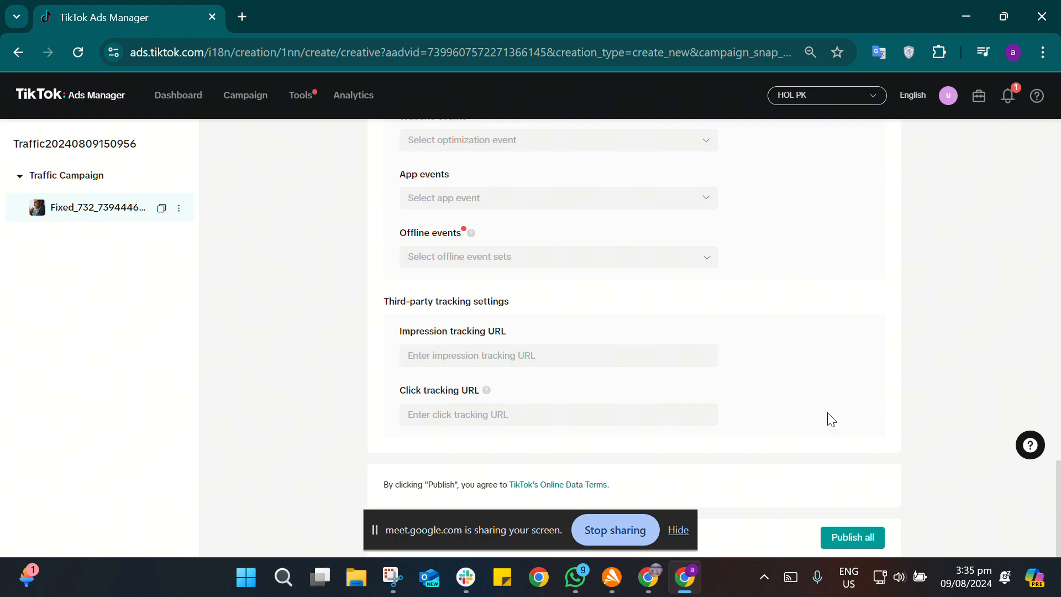
scroll(831, 419, "up", 3)
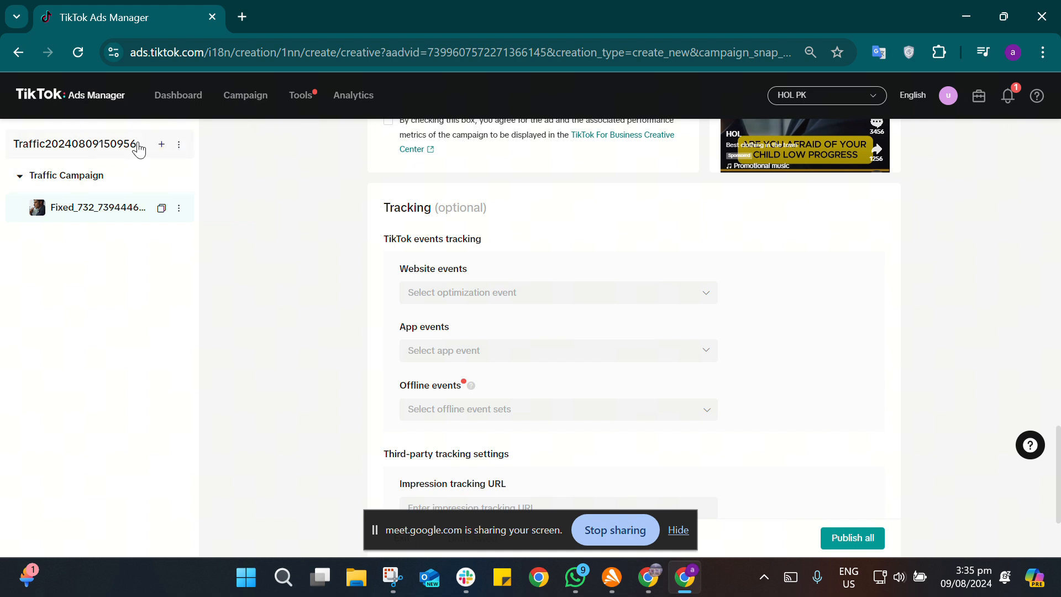
Step: Exit the unpublished ad draft to the Campaign page and keep waiting for the page to load
left_click(251, 109)
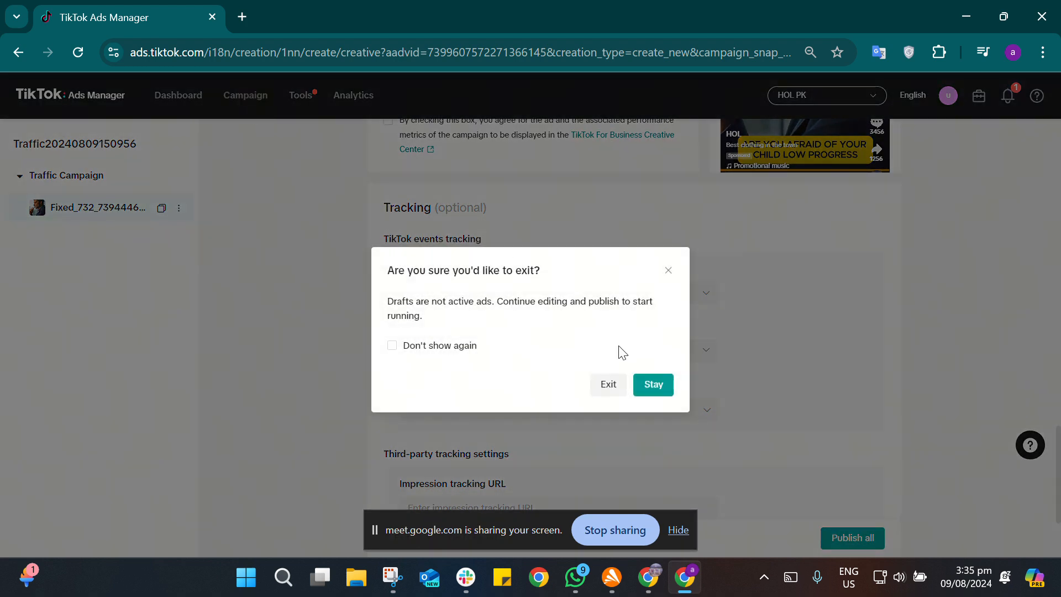
left_click(610, 387)
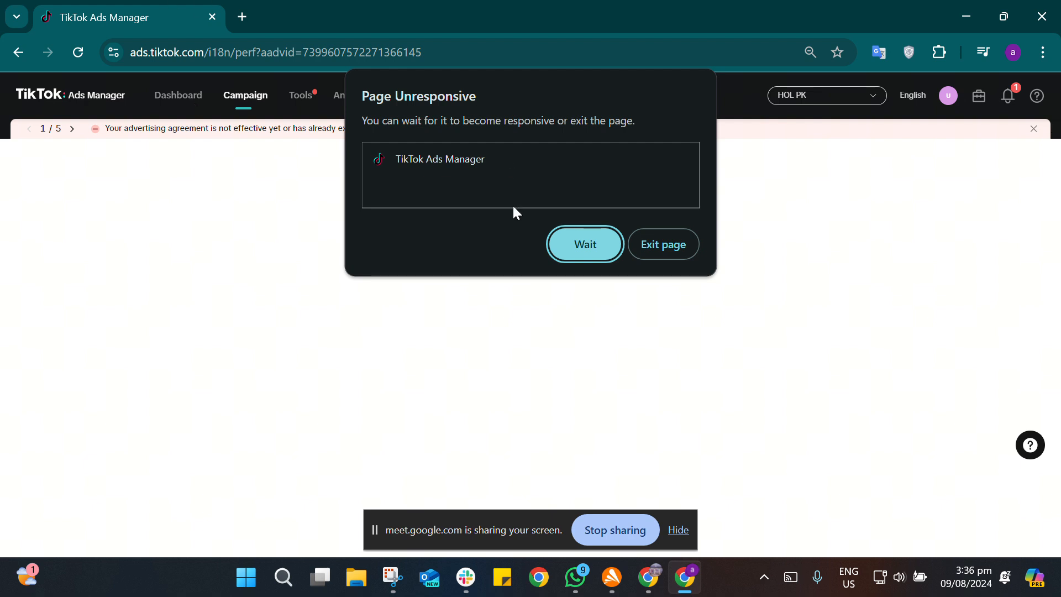
left_click(602, 243)
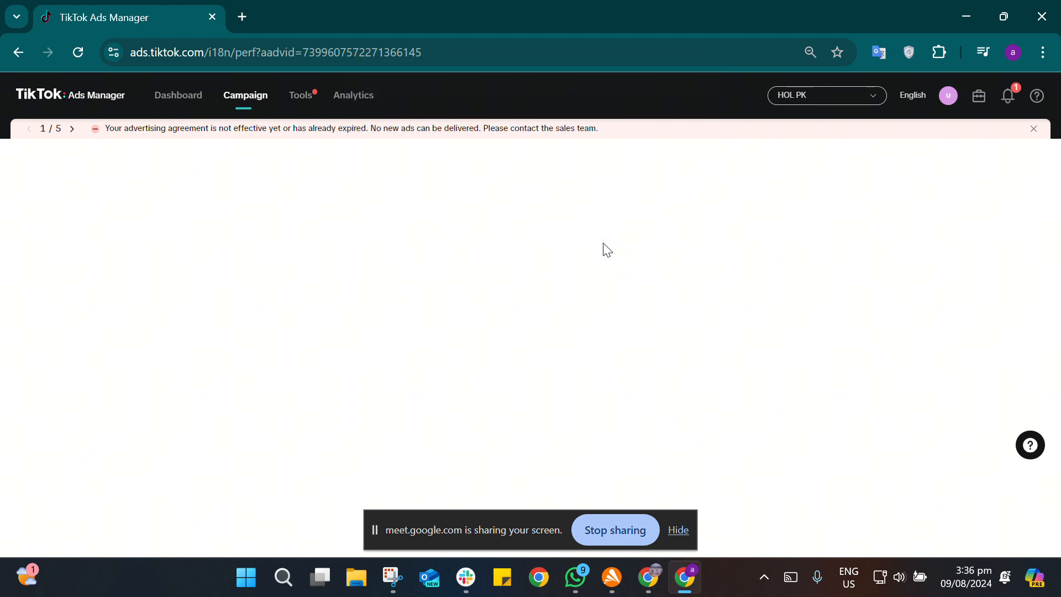
Step: Open the TikTok Ads Manager dashboard in a new browser tab and close the old tab with the blank Campaign page
left_click(244, 17)
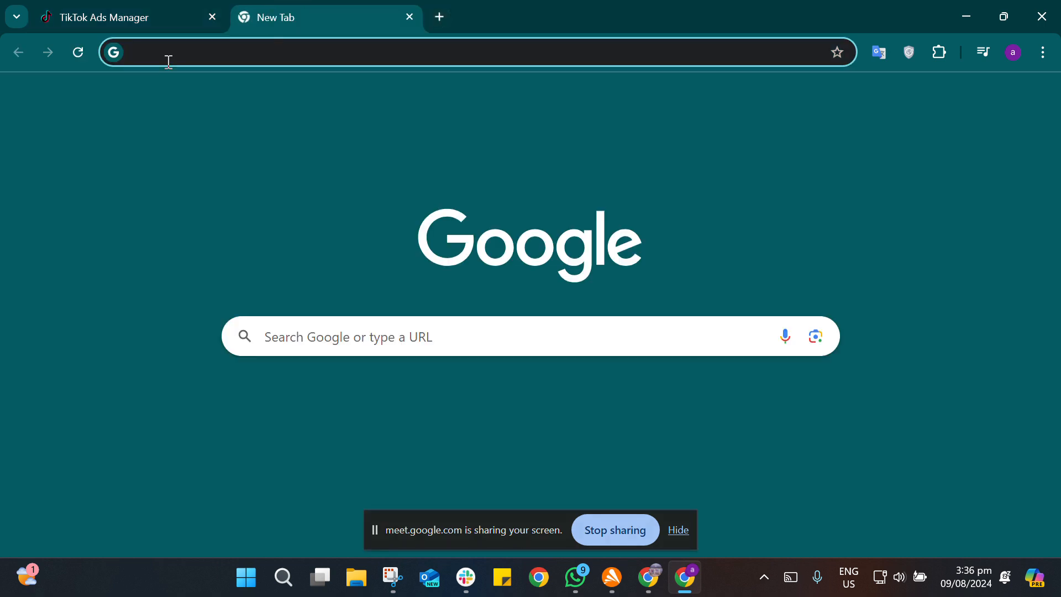
left_click(131, 16)
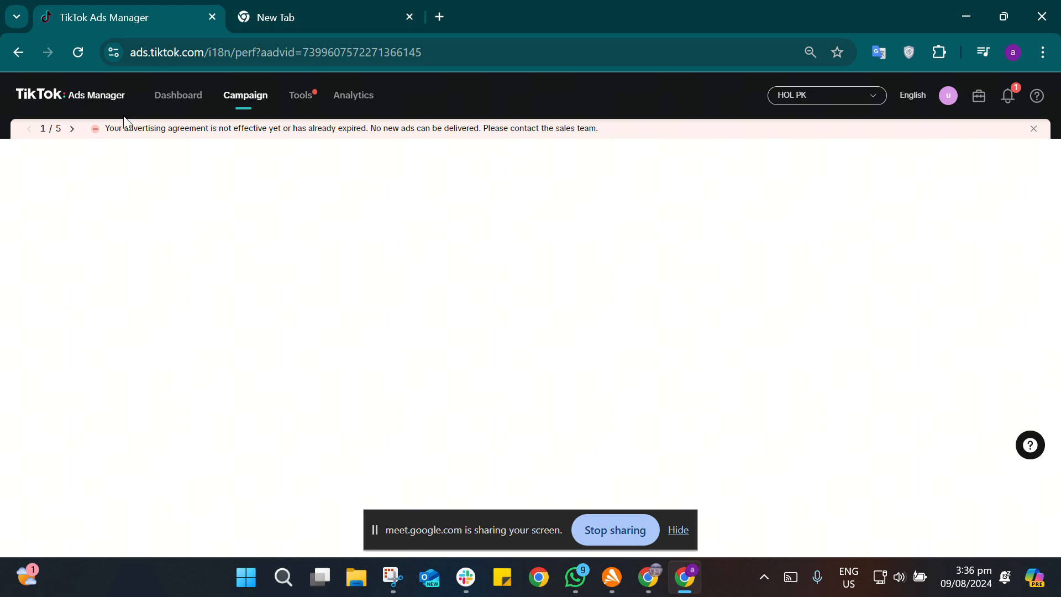
left_click(288, 15)
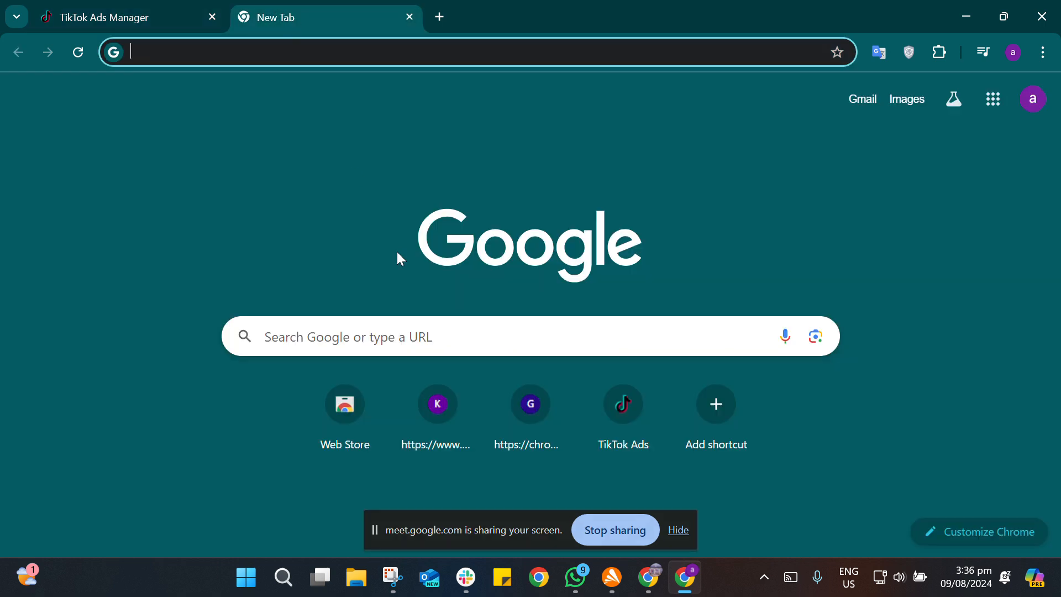
left_click(599, 409)
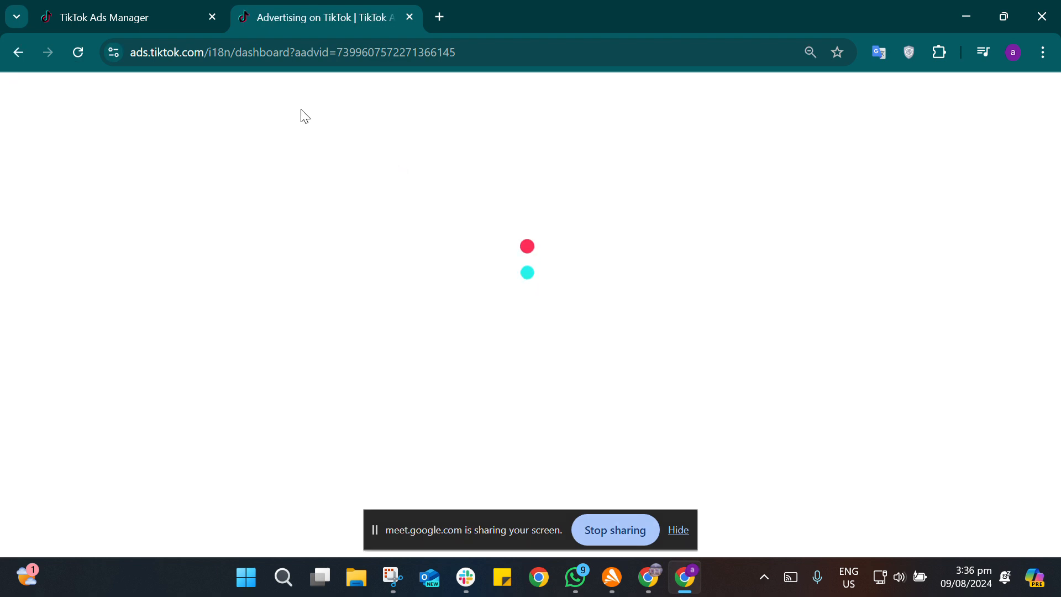
left_click(213, 17)
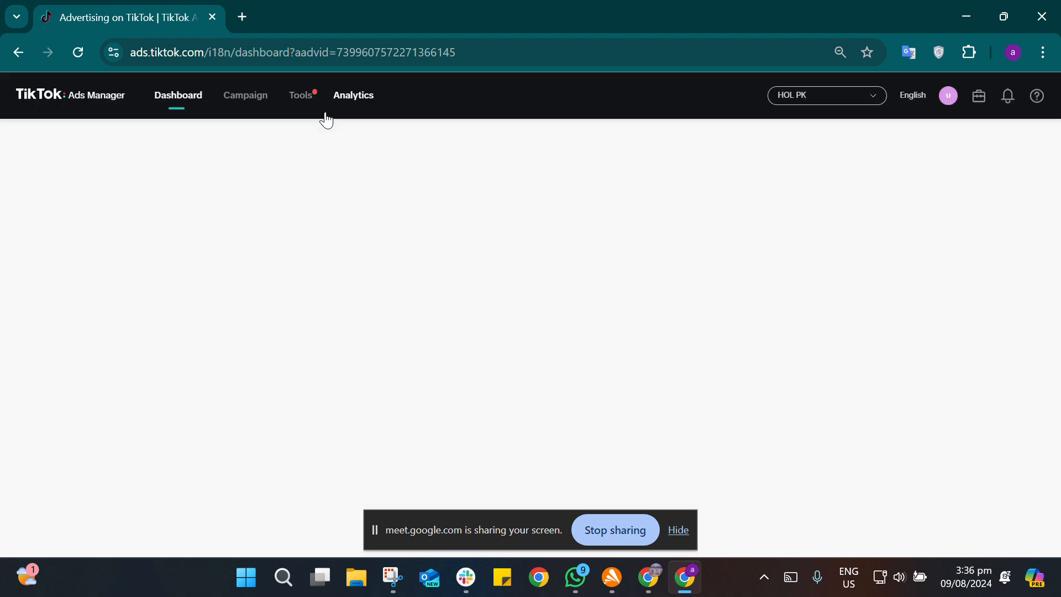
left_click(325, 115)
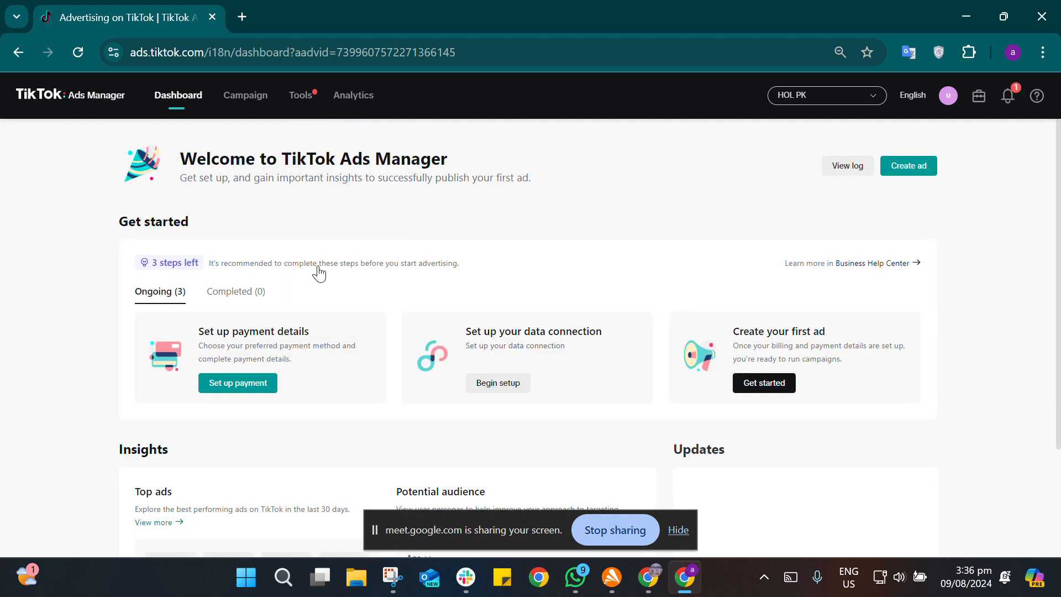
Step: Start a new ad with the Video views advertising objective and try to continue to the ad group
left_click(909, 166)
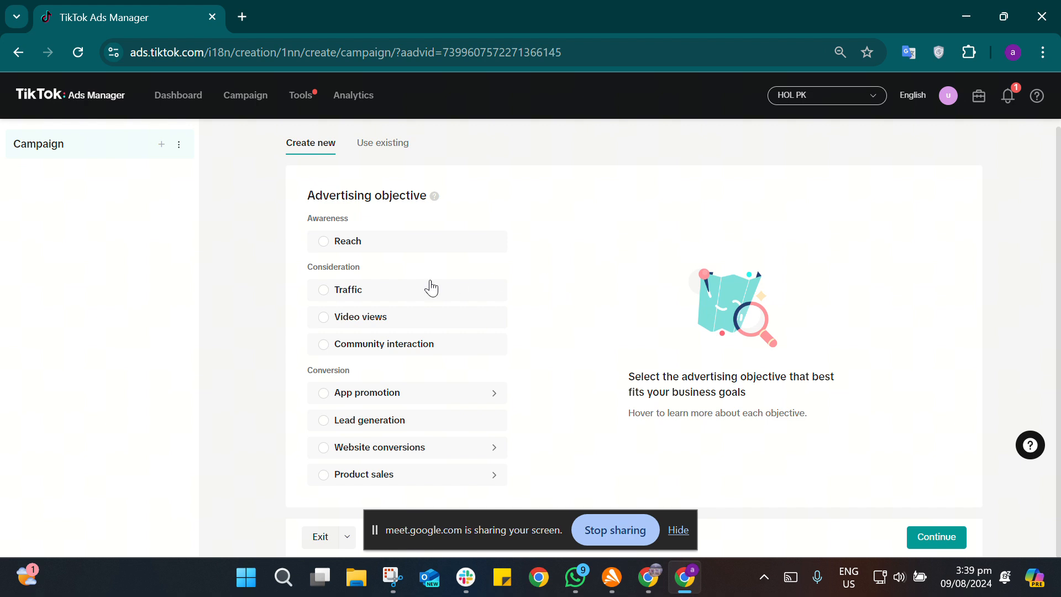
left_click(344, 327)
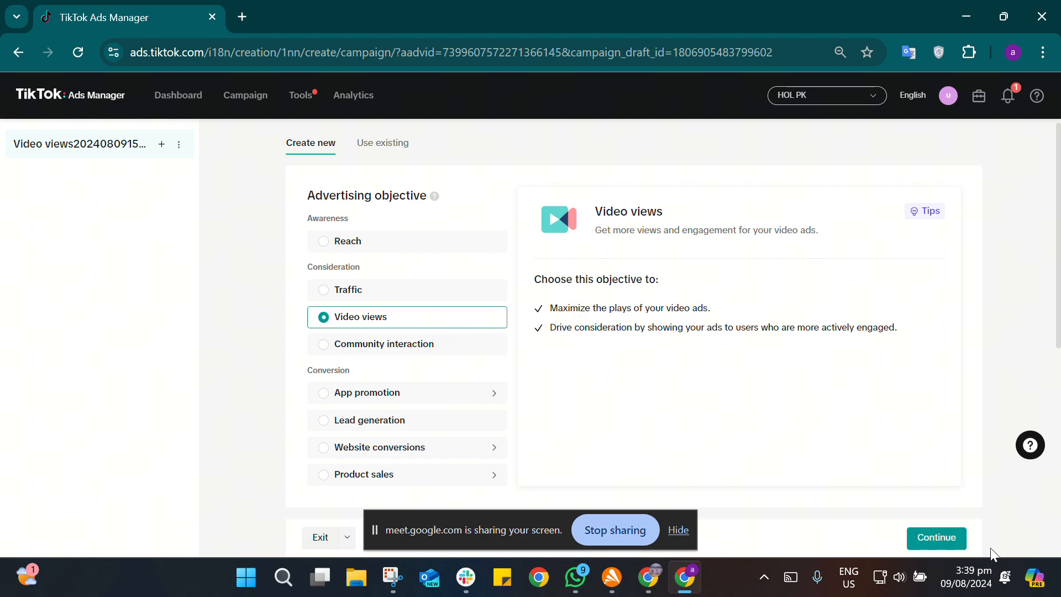
left_click(937, 538)
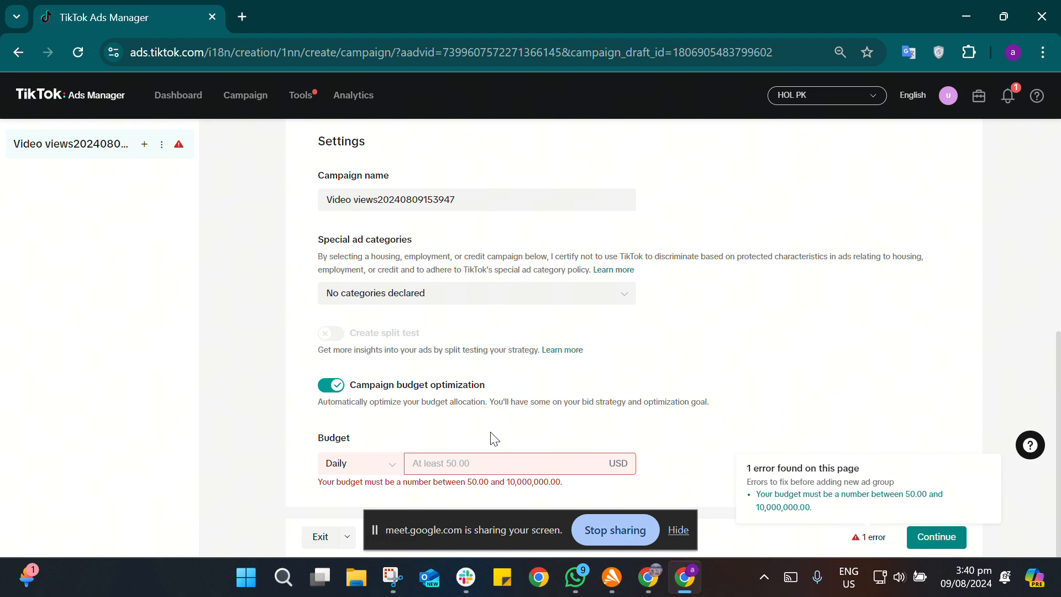
Step: Set the campaign's daily budget to 50 USD and look over the objective and campaign settings
left_click(493, 463)
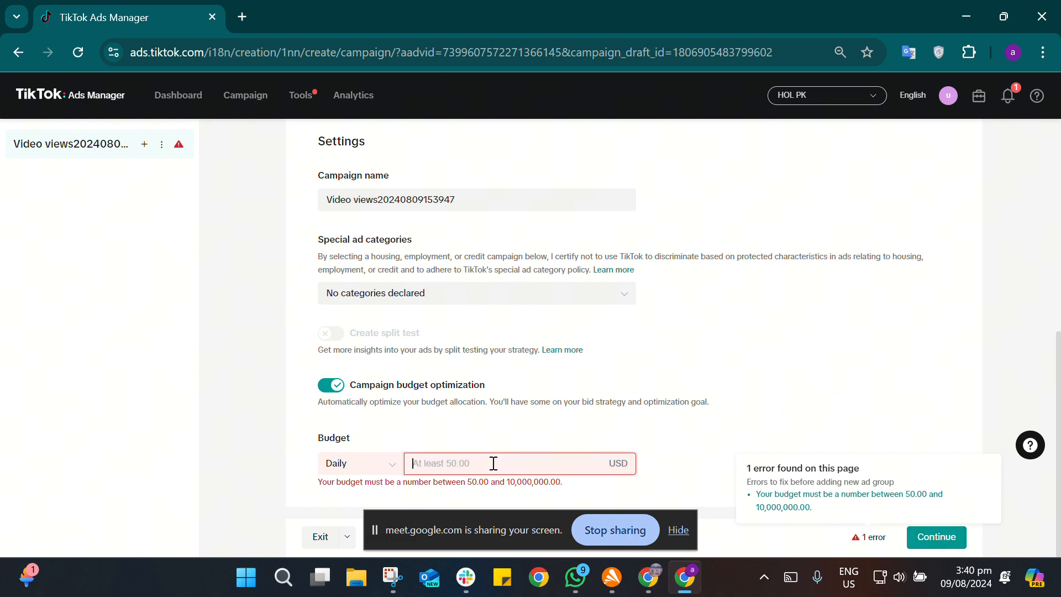
type("50")
left_click(679, 449)
scroll(621, 404, "up", 3)
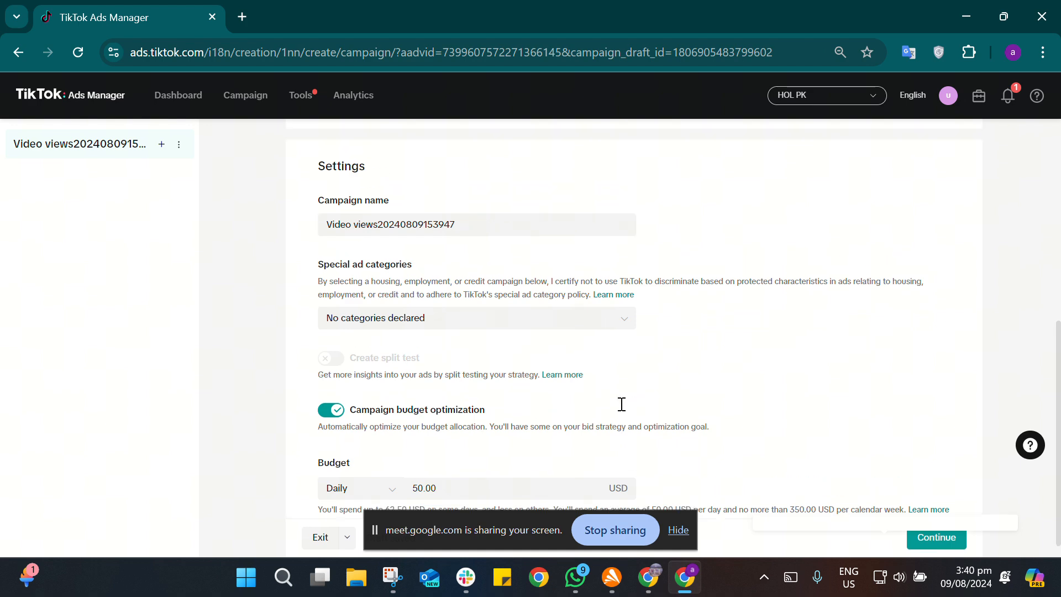
scroll(621, 404, "up", 3)
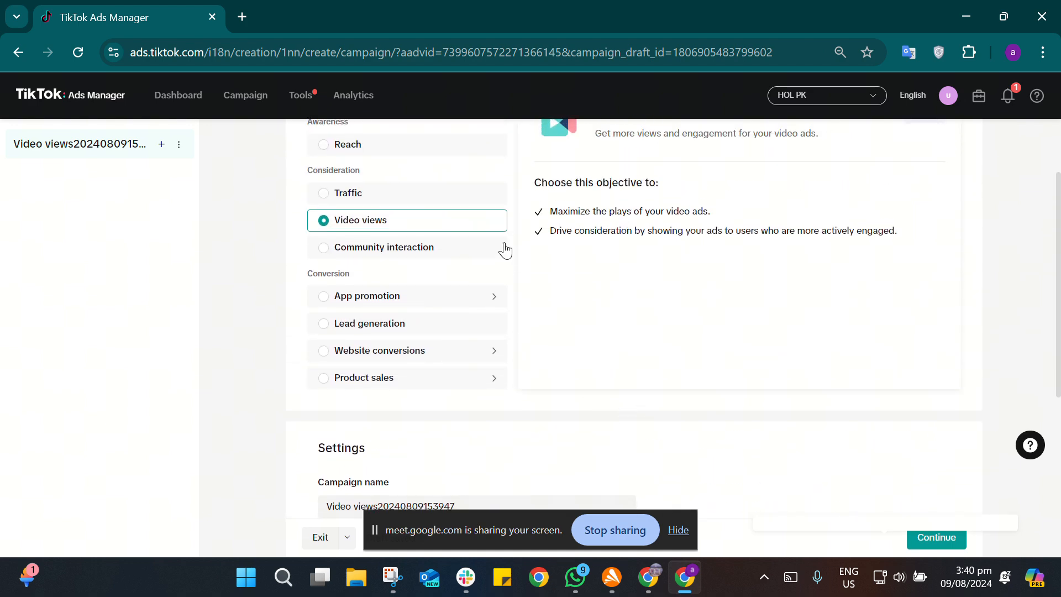
scroll(702, 349, "down", 6)
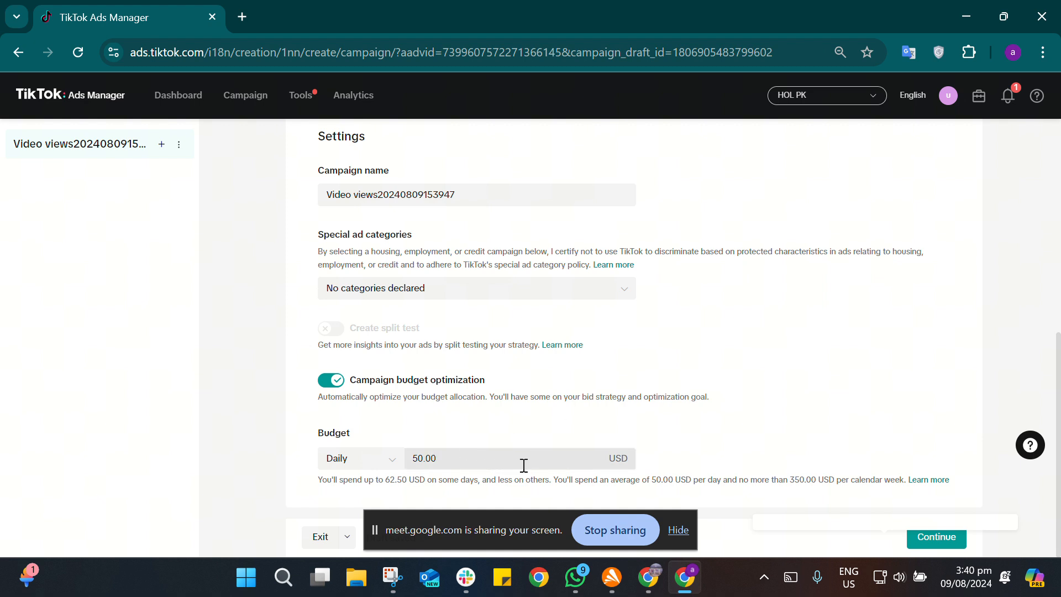
Step: Turn off campaign budget optimization and shorten the campaign name to "Video views" by removing its number suffix
left_click(335, 380)
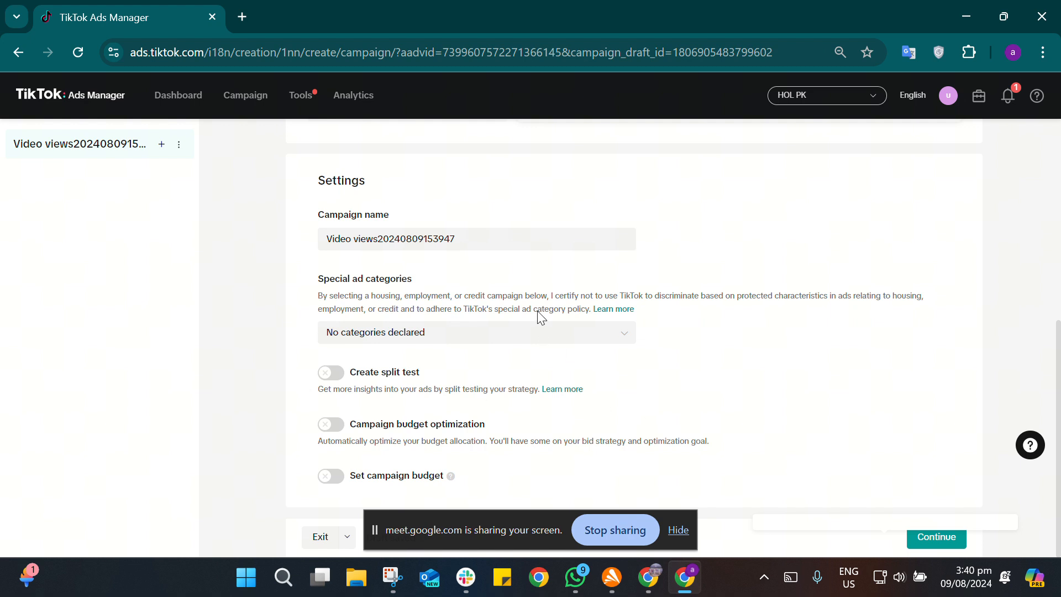
left_click(478, 239)
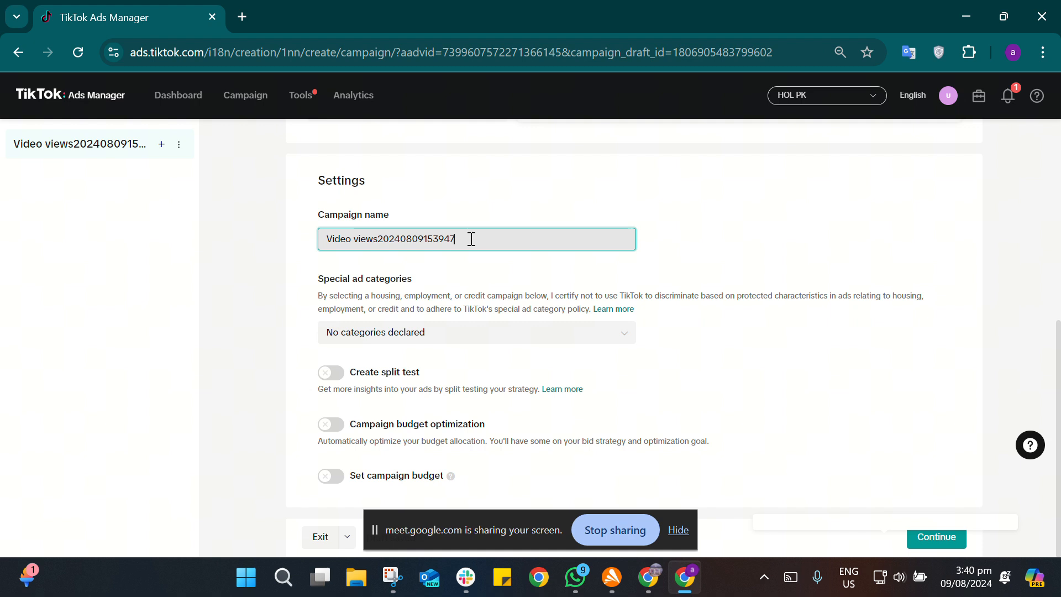
left_click(402, 234, "shift")
left_click_drag(402, 233, 380, 239)
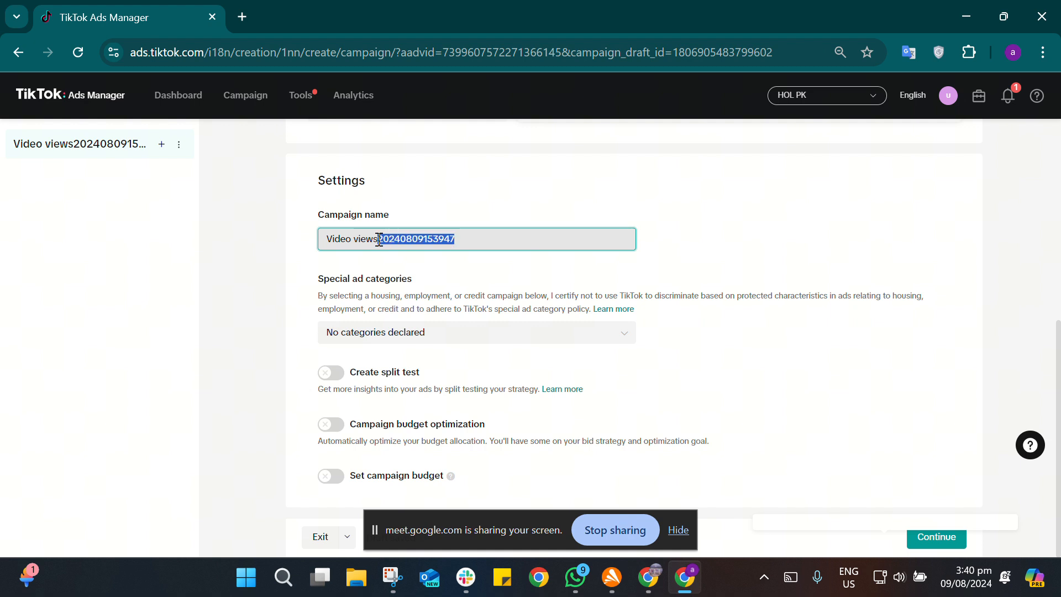
key("BackSpace")
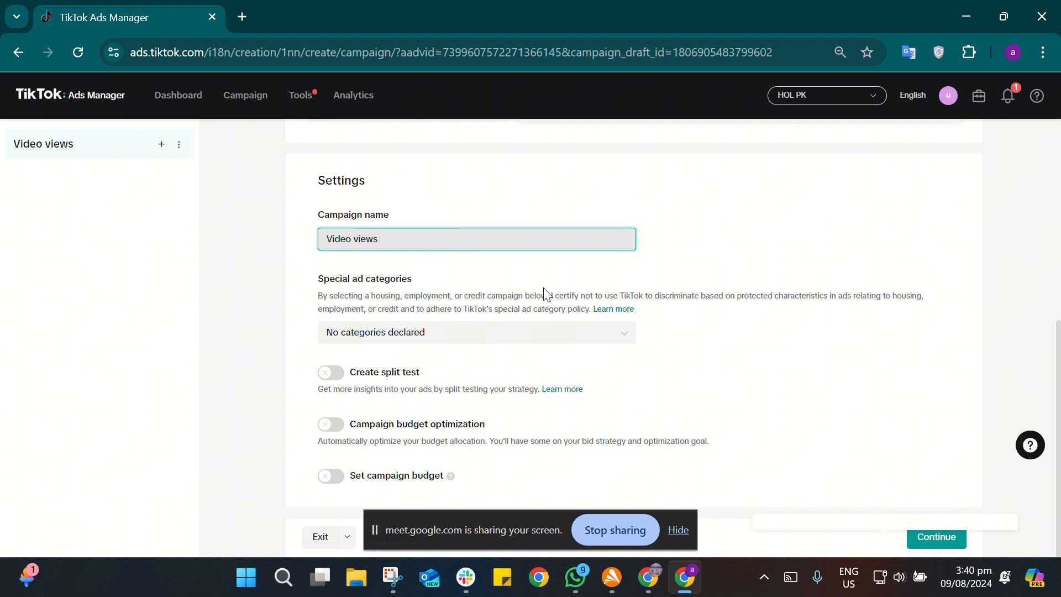
Step: Check the special ad categories without declaring any and continue to the ad group setup, dismissing the introductory tip
left_click(595, 337)
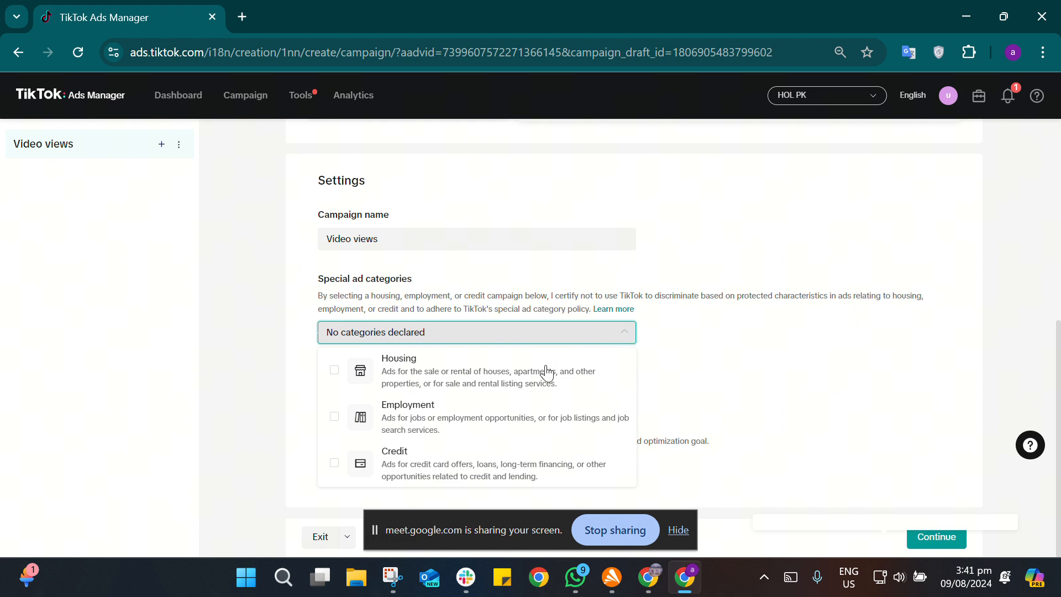
left_click(621, 319)
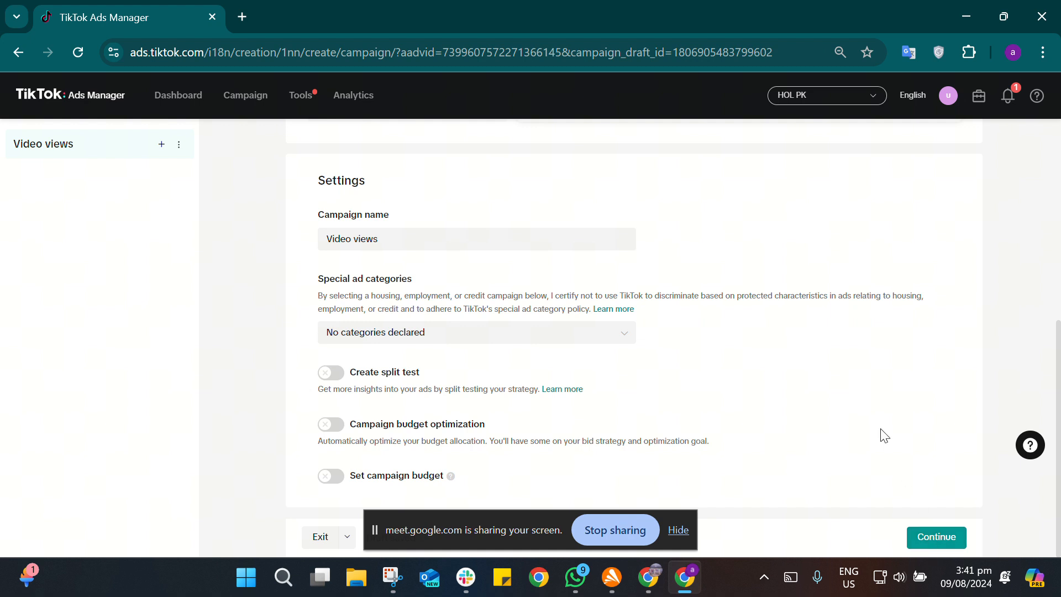
left_click(938, 540)
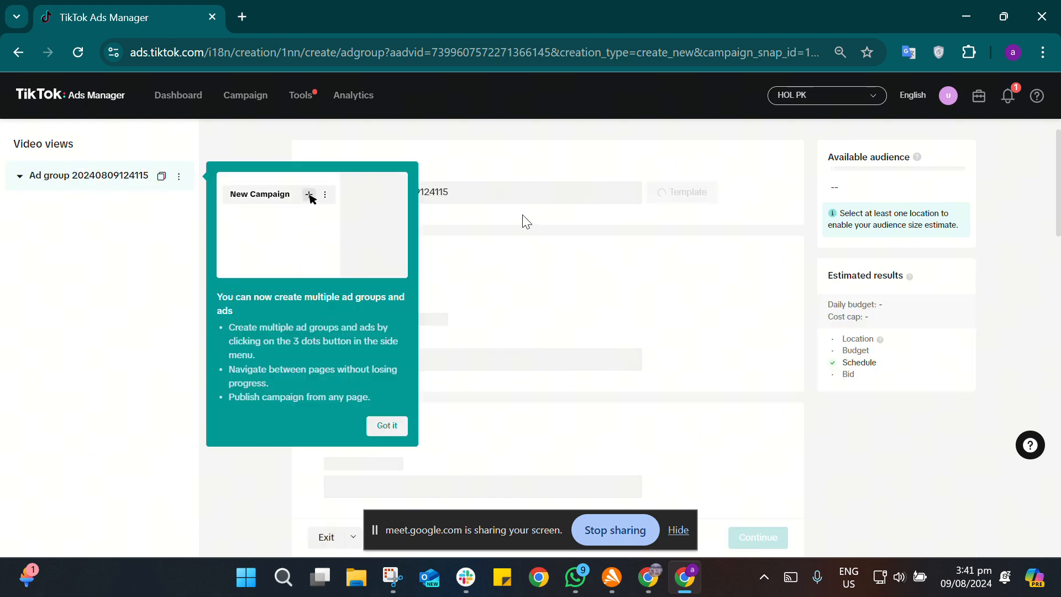
left_click(389, 430)
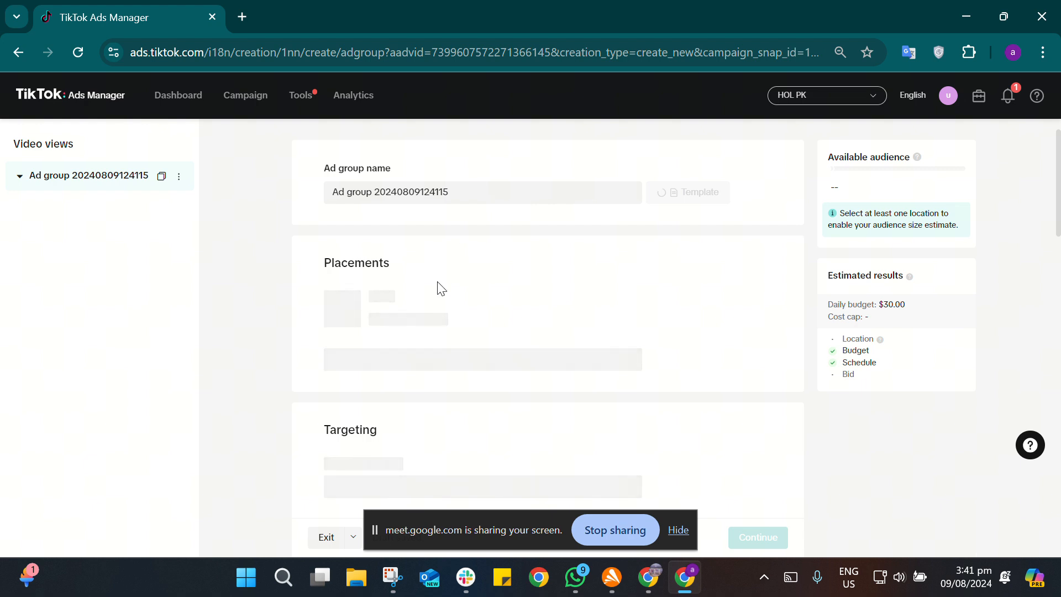
Step: Expand the advanced placement settings and review the user comment, video download and video sharing options
scroll(440, 288, "down", 3)
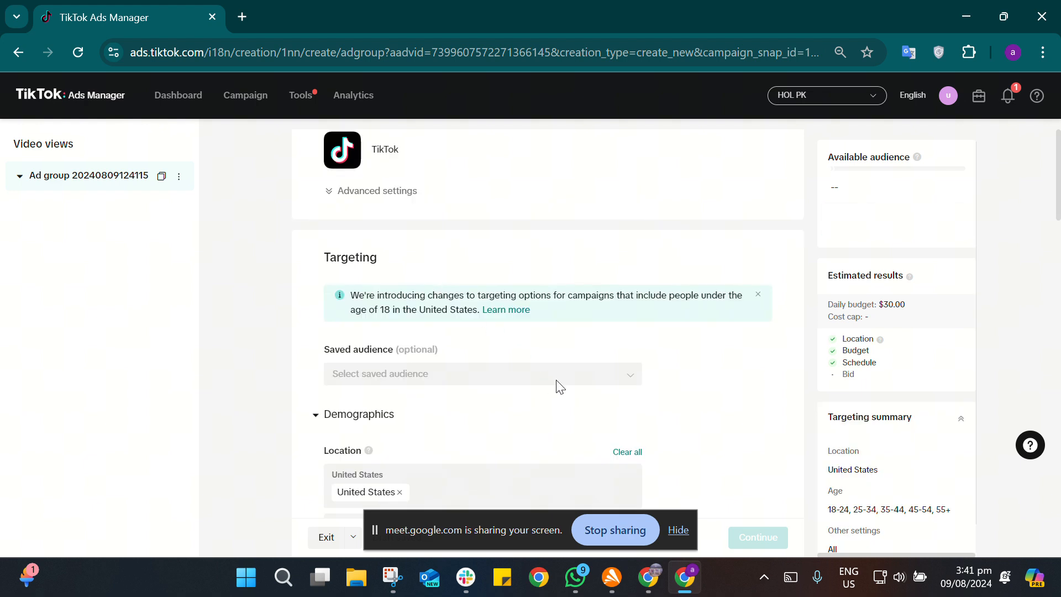
scroll(699, 394, "down", 2)
scroll(700, 394, "up", 3)
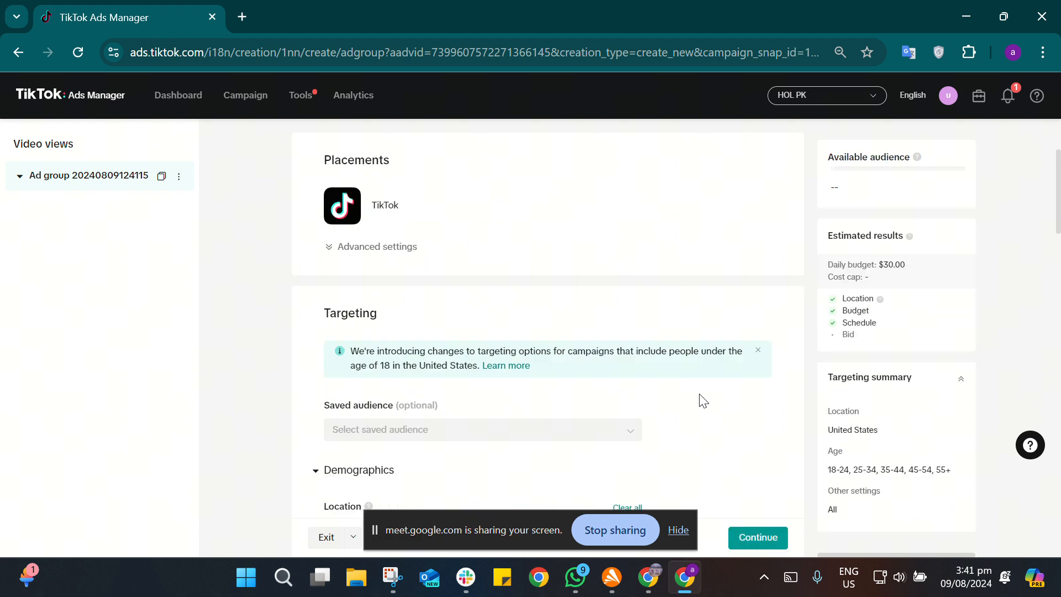
scroll(701, 400, "up", 2)
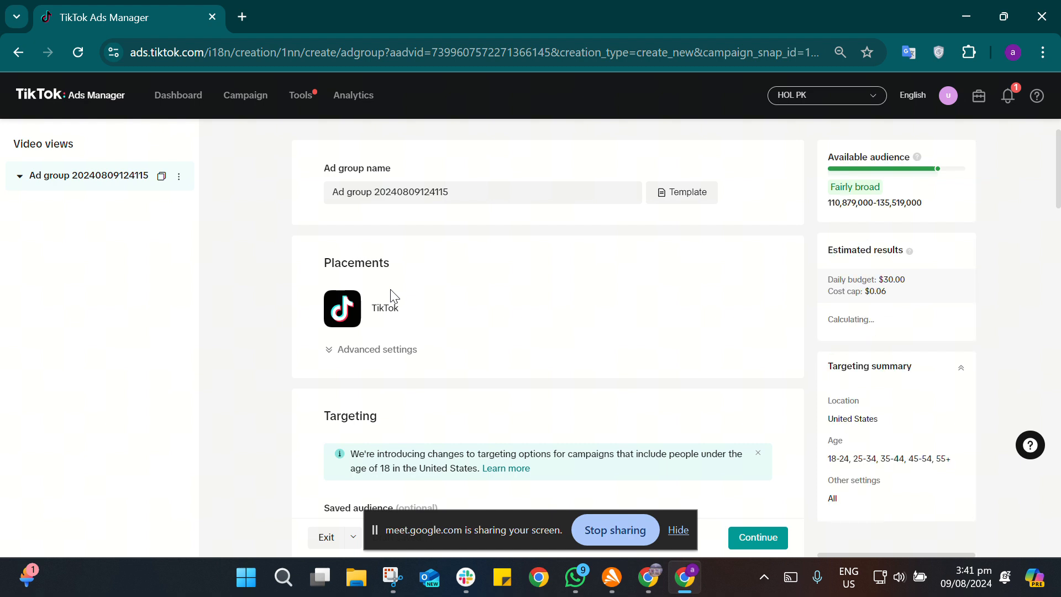
left_click(365, 354)
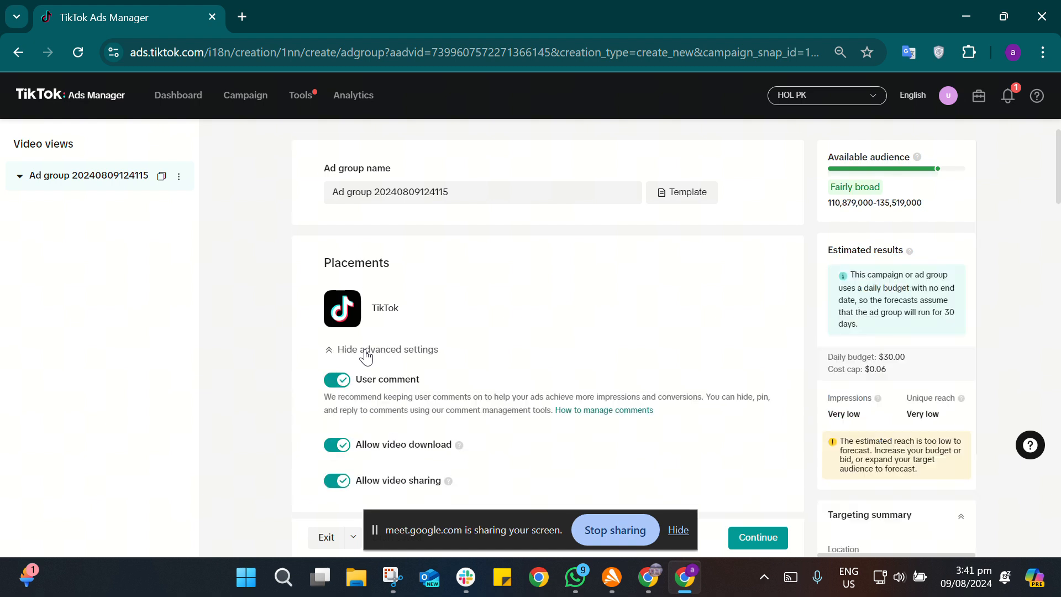
scroll(366, 357, "down", 1)
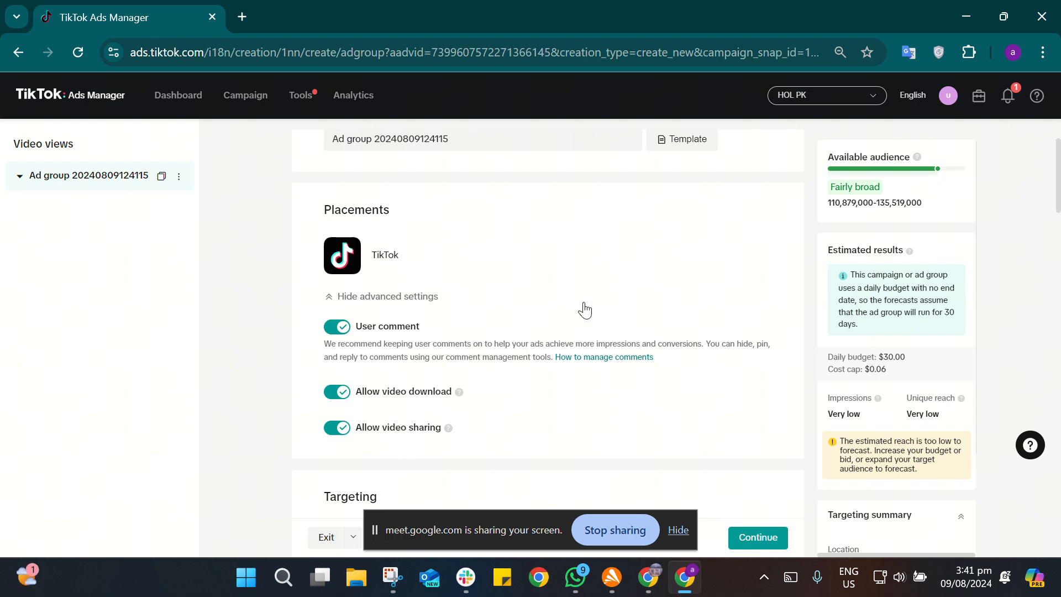
Step: Browse the locations available for targeting without changing the United States selection
scroll(585, 310, "down", 8)
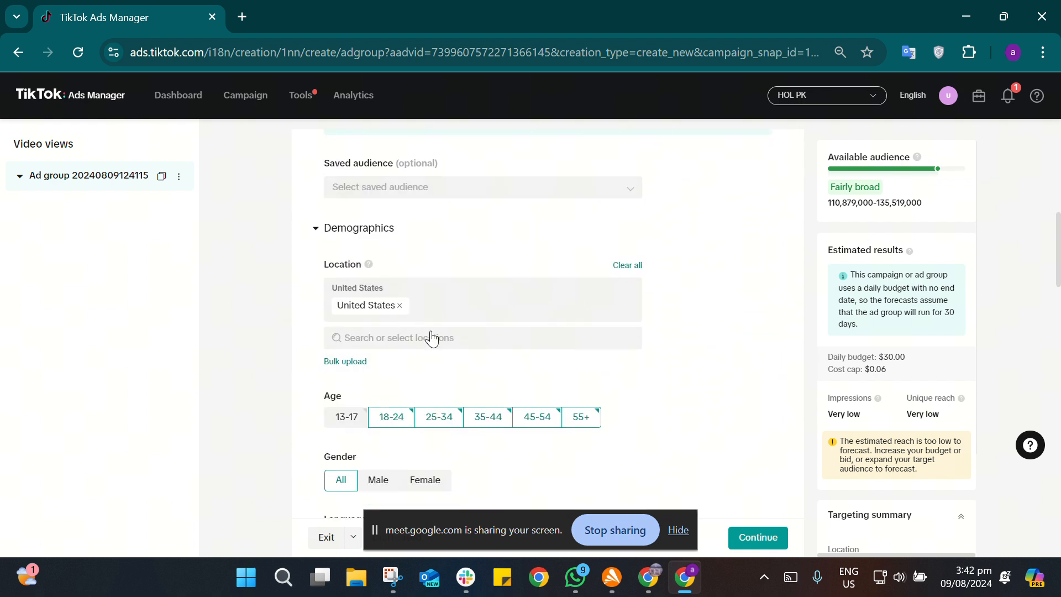
left_click(454, 342)
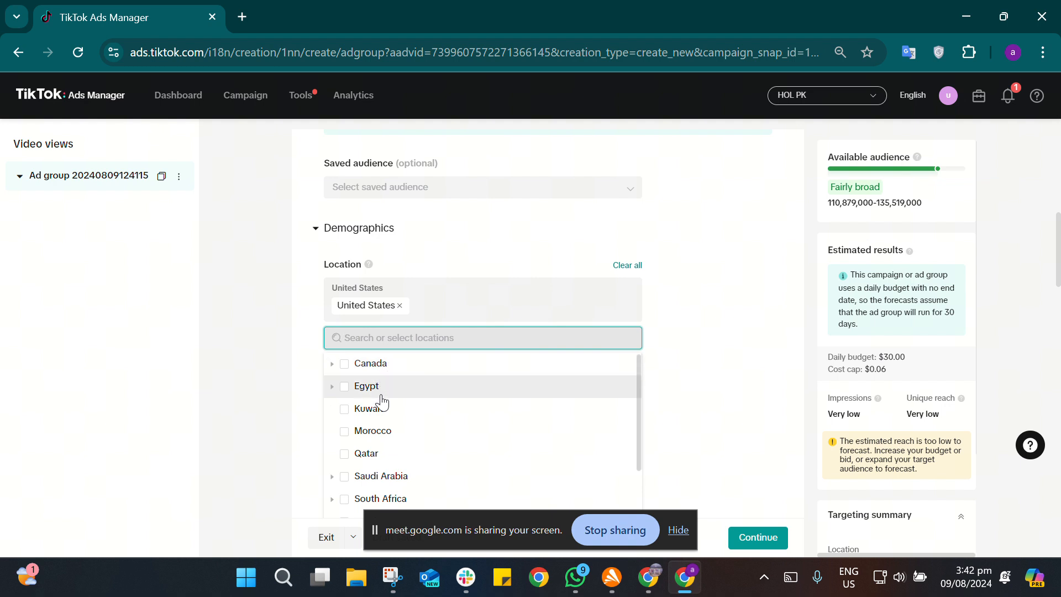
scroll(409, 464, "down", 2)
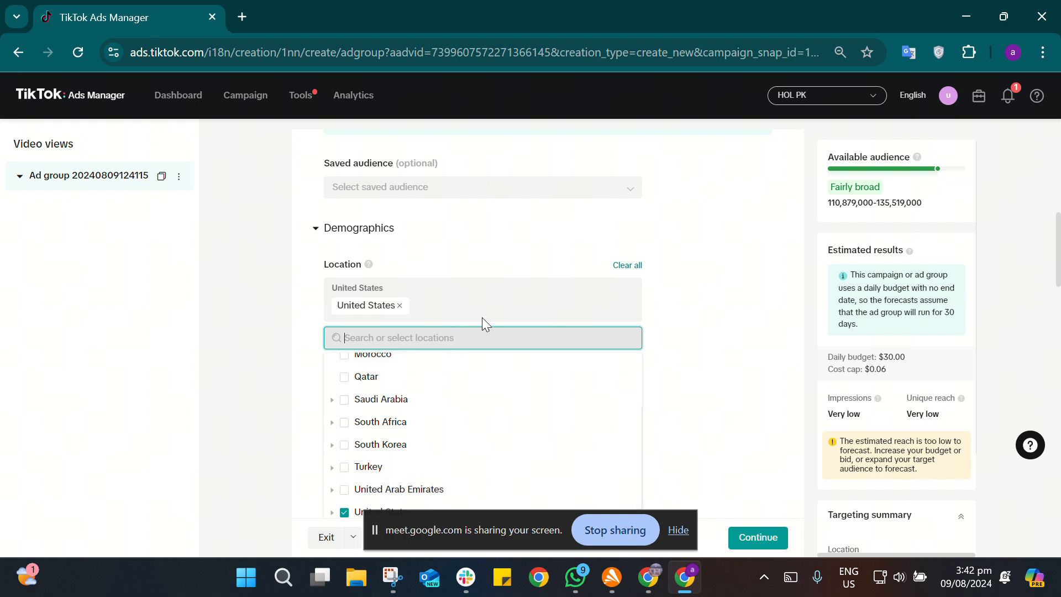
left_click(703, 343)
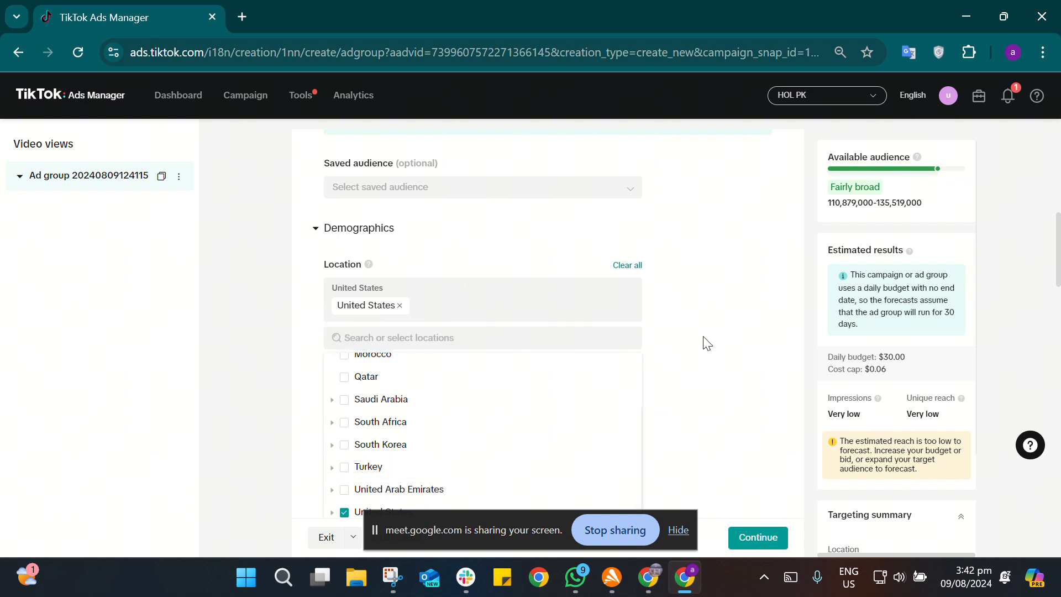
Step: Review the demographic targeting options, including the household income choices, without changing any of them
scroll(527, 318, "down", 3)
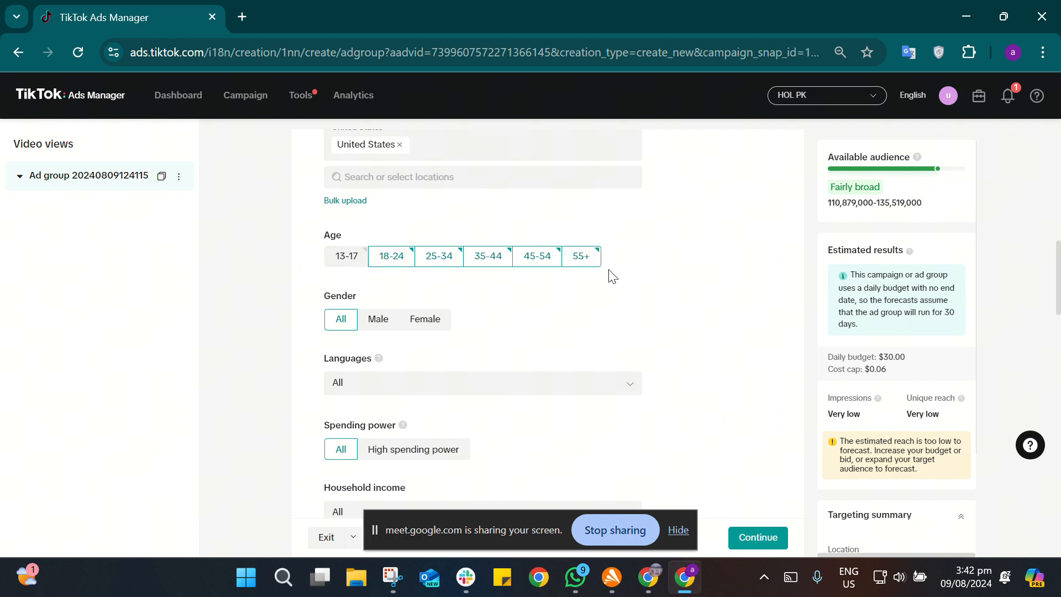
scroll(553, 283, "down", 2)
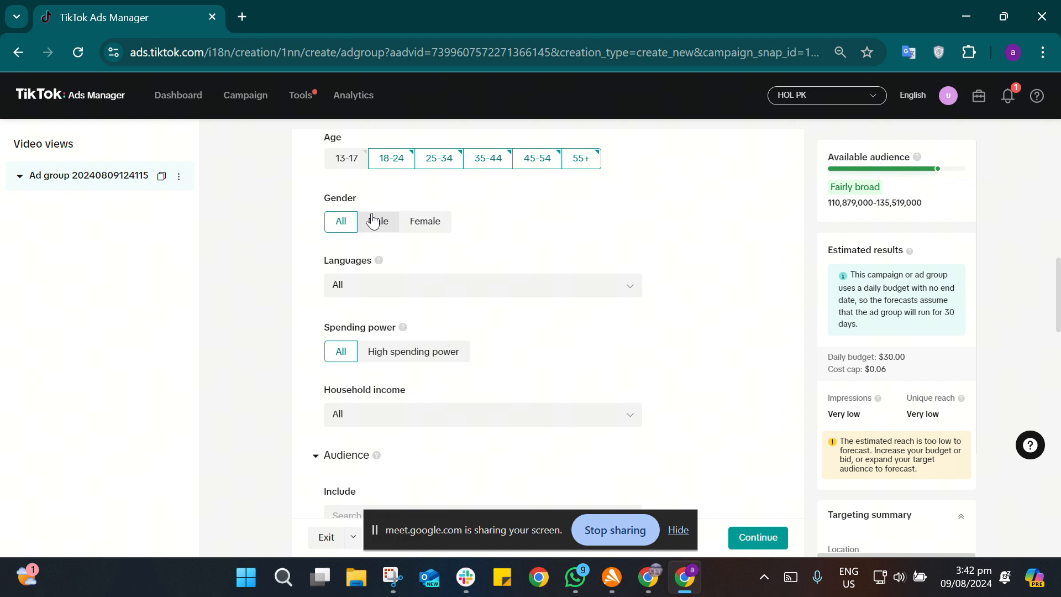
scroll(533, 292, "down", 2)
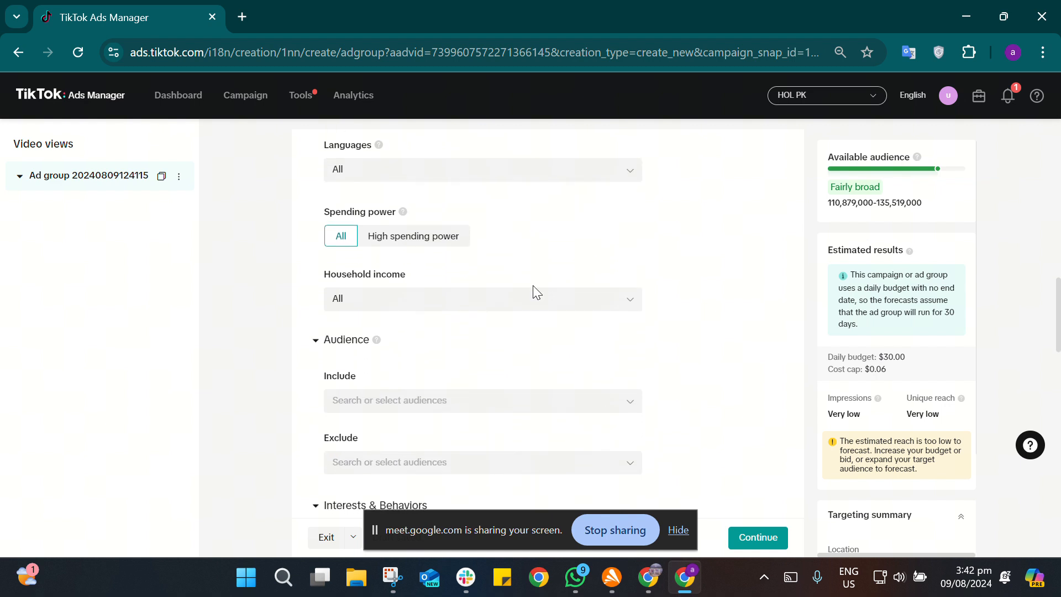
scroll(533, 285, "down", 1)
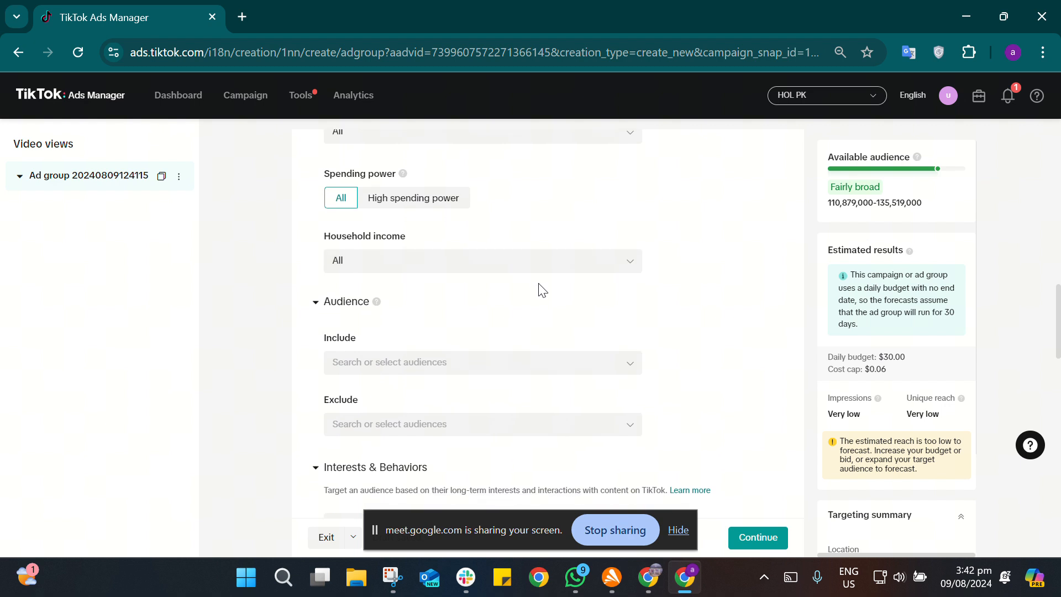
left_click(603, 261)
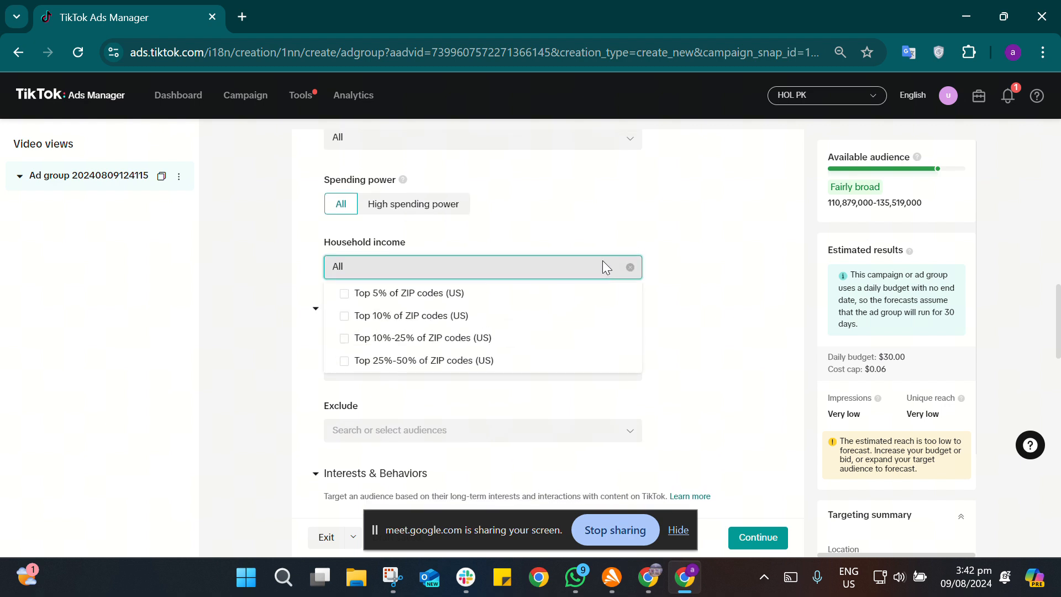
scroll(606, 261, "up", 2)
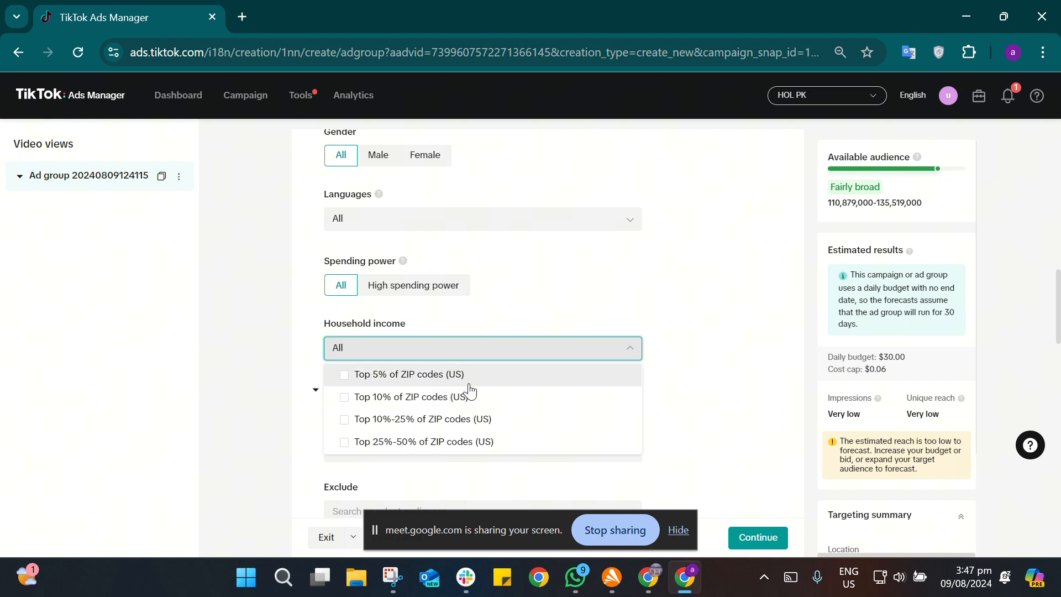
left_click(614, 351)
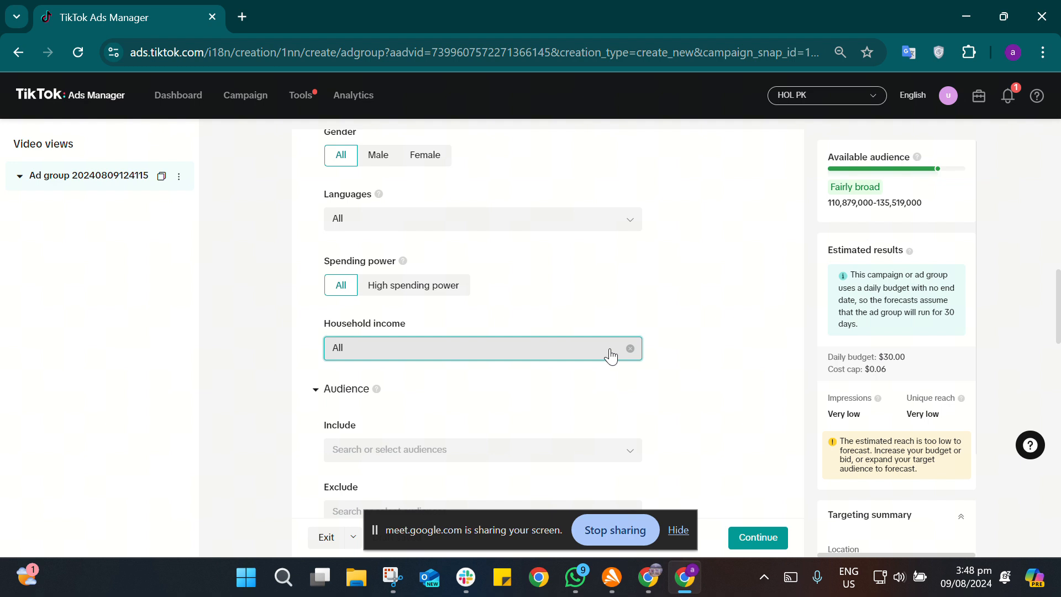
Step: Search the interests and behaviors for "fashion" and add the Fashion & Beauty creator interaction
scroll(577, 395, "down", 2)
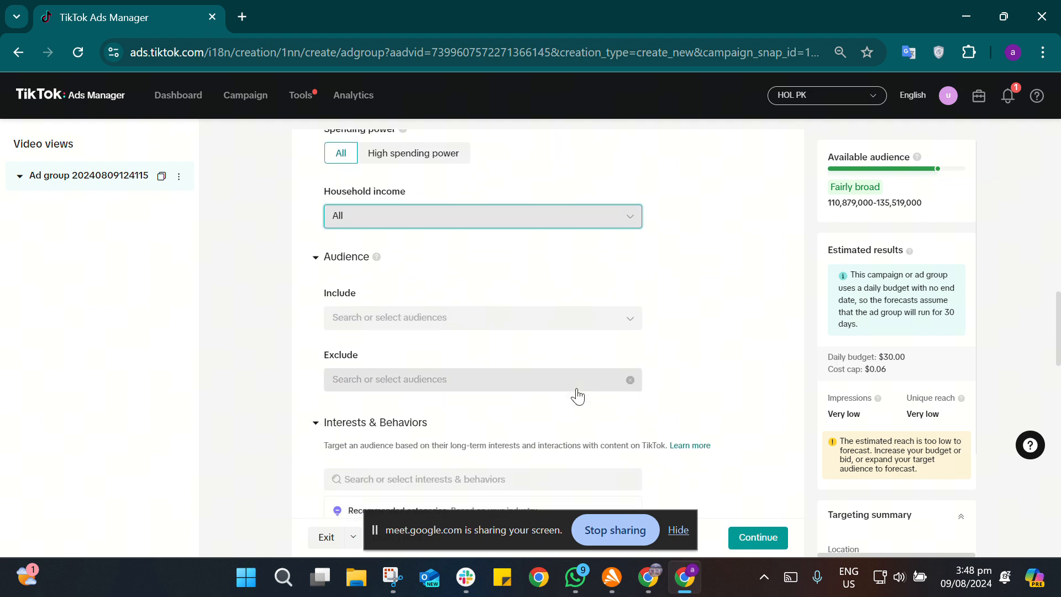
scroll(576, 396, "down", 2)
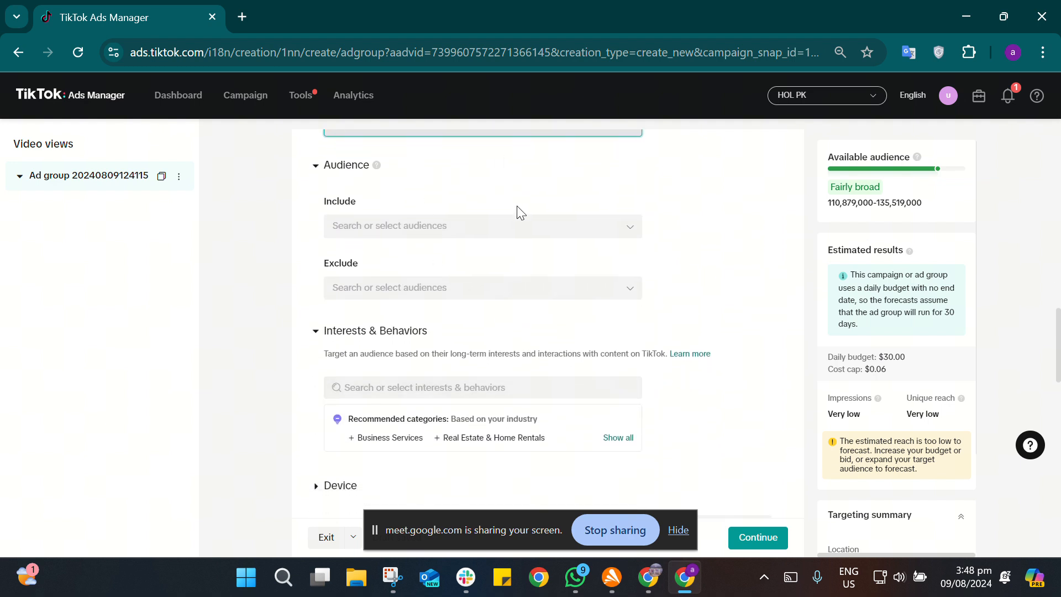
scroll(473, 346, "down", 1)
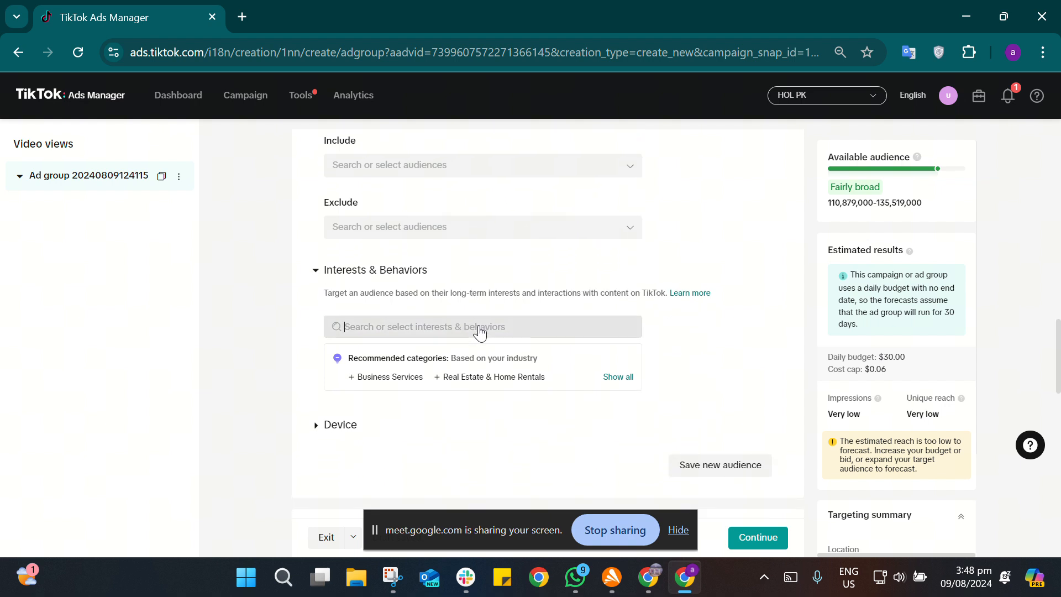
left_click(478, 332)
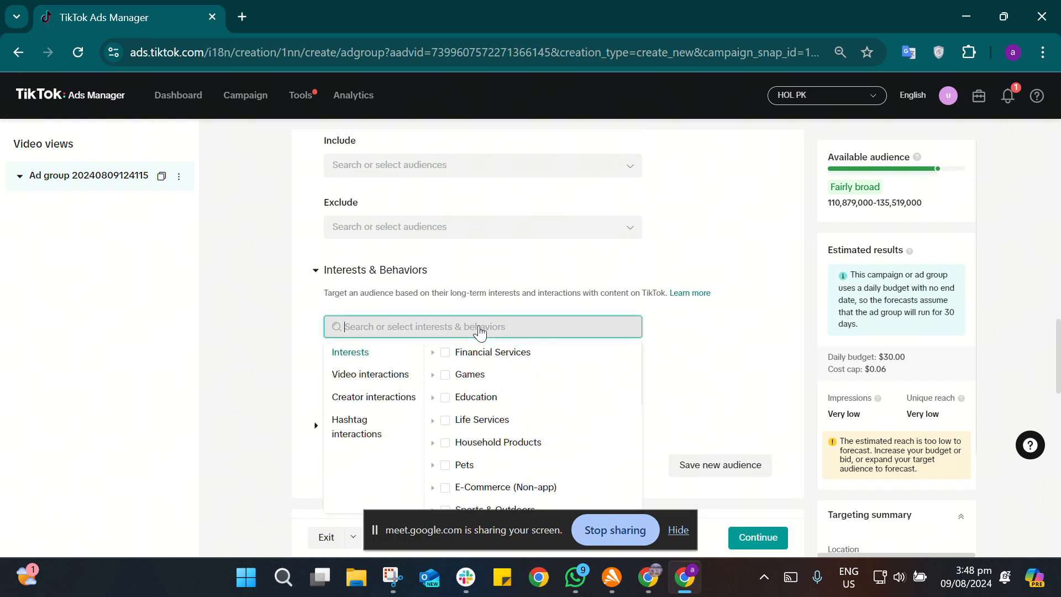
type("fas")
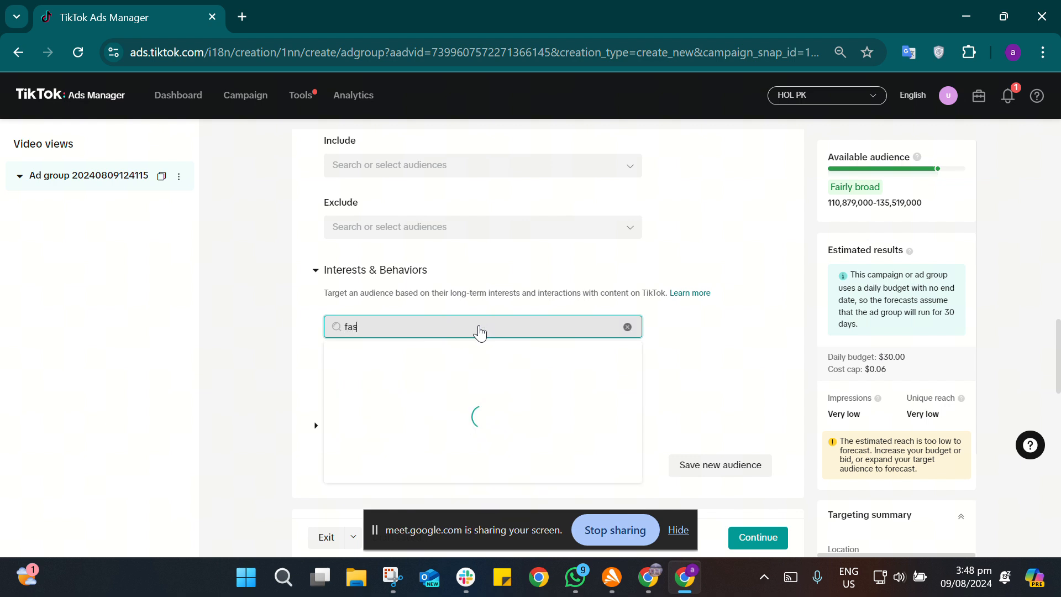
type("hion")
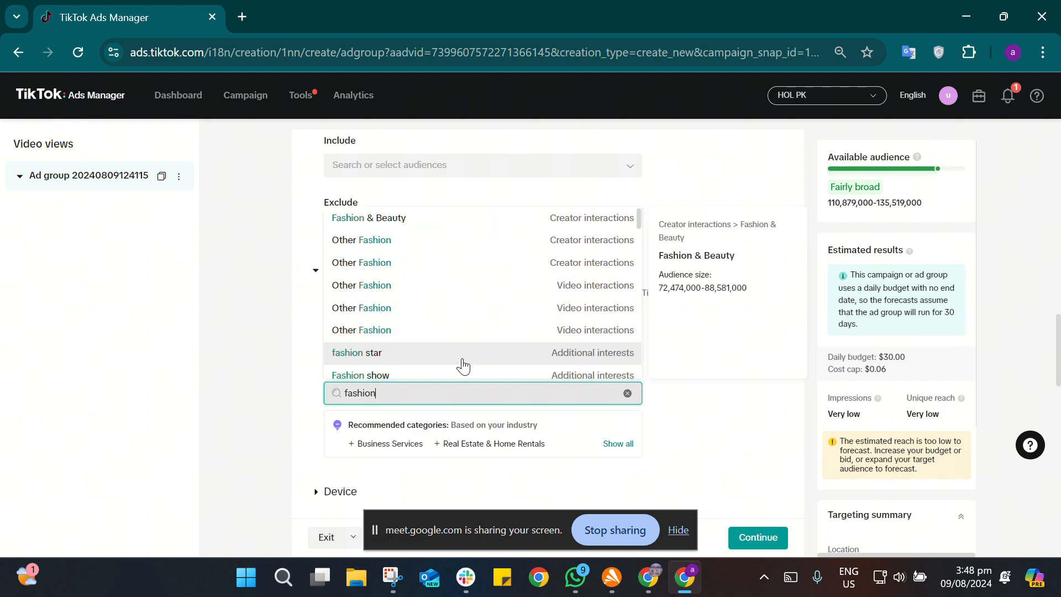
Step: Search the interests for "clothing" and add Clothing Accessories, Men's Clothing, Women's Clothing and baby clothing
key("BackSpace")
key("BackSpace")
key("BackSpace")
key("BackSpace")
key("BackSpace")
key("BackSpace")
key("BackSpace")
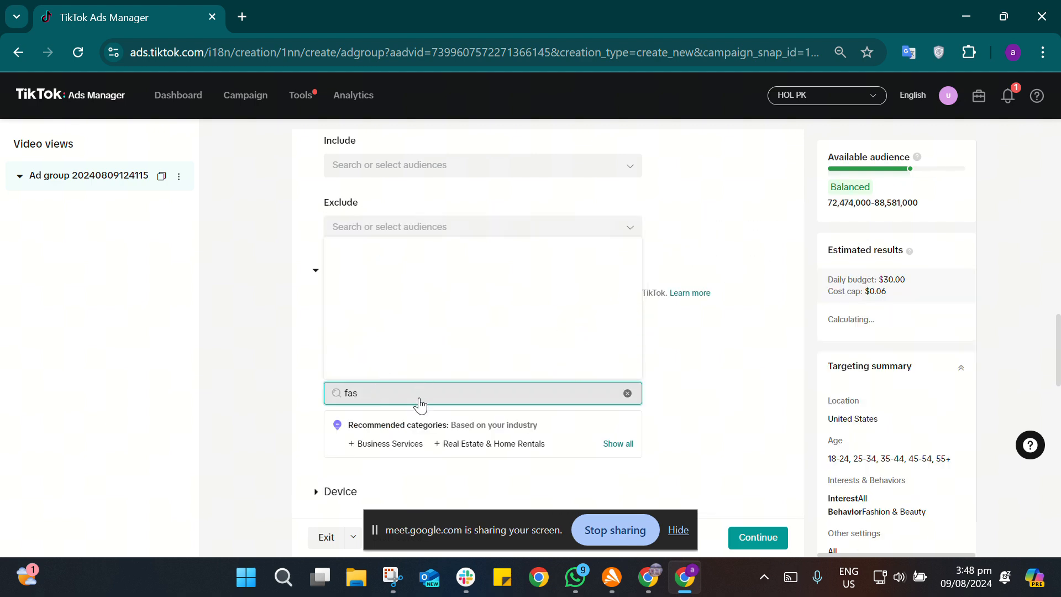
type("clothing")
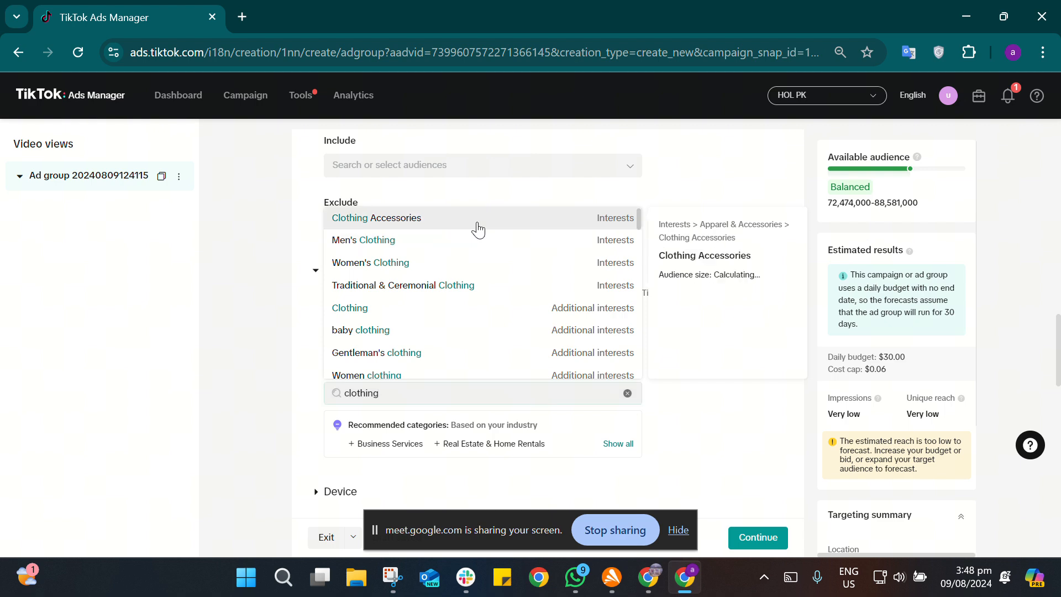
left_click(479, 224)
left_click(422, 400)
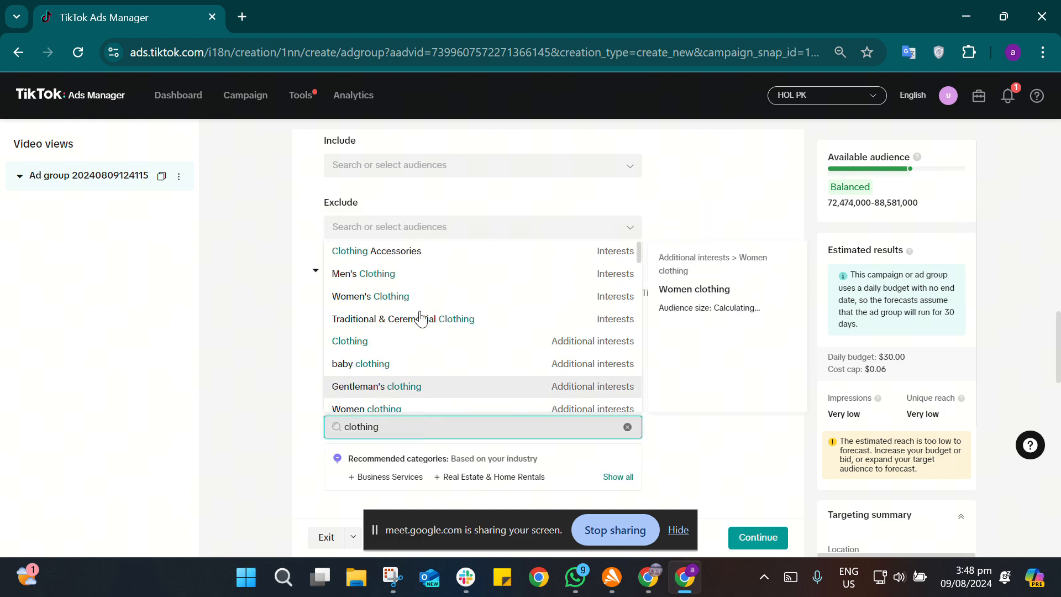
left_click(436, 323)
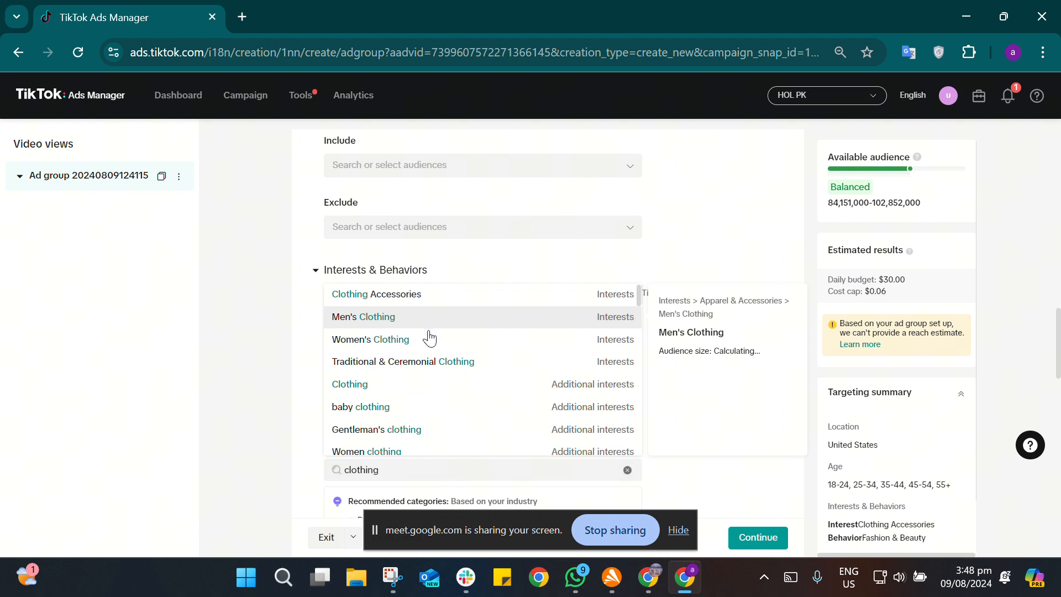
left_click(425, 347)
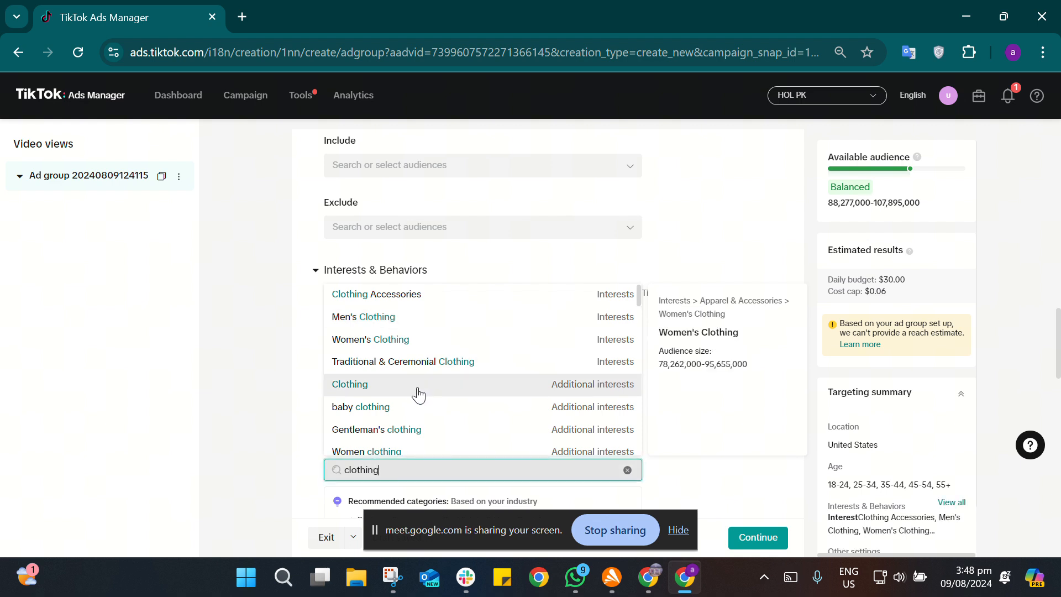
left_click(418, 409)
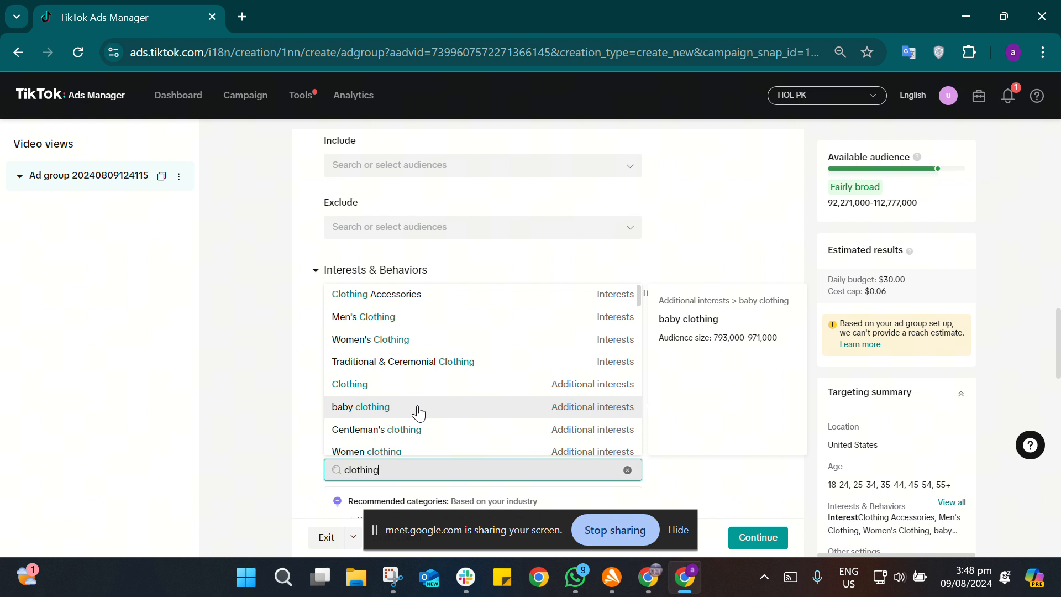
scroll(536, 429, "down", 2)
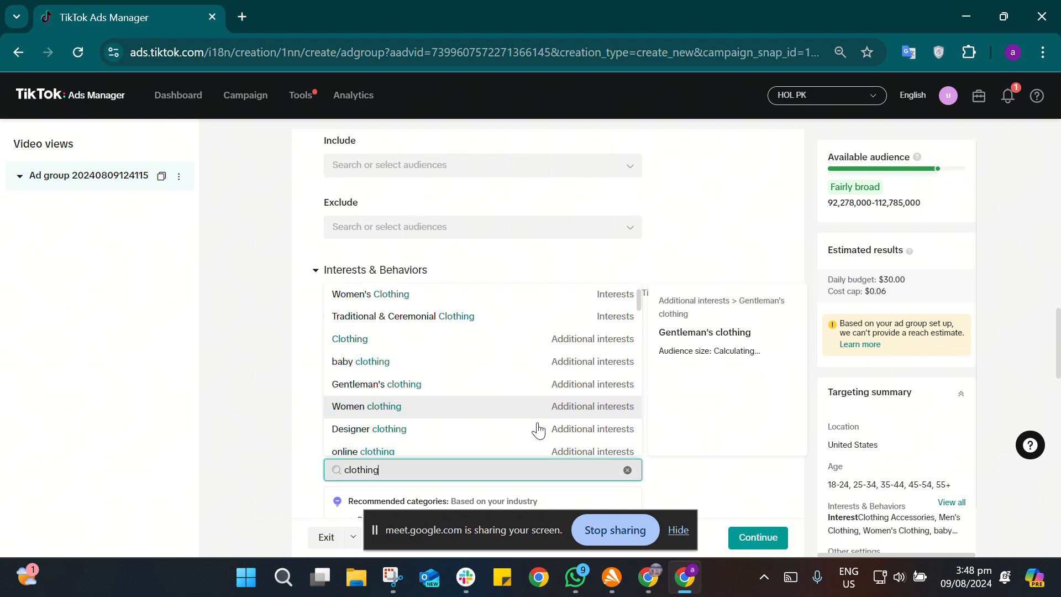
scroll(538, 430, "down", 1)
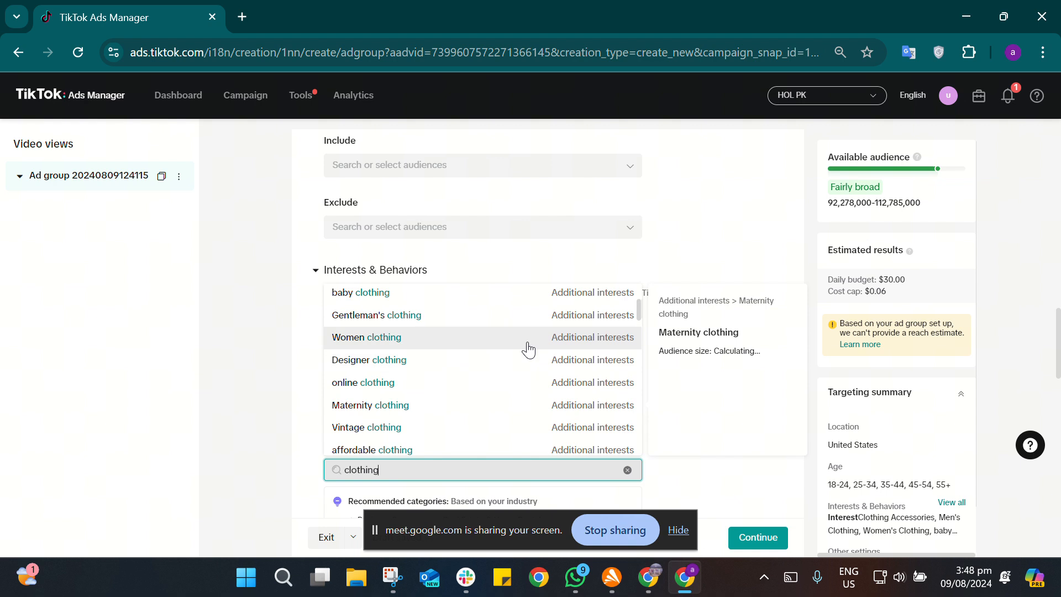
left_click(815, 378)
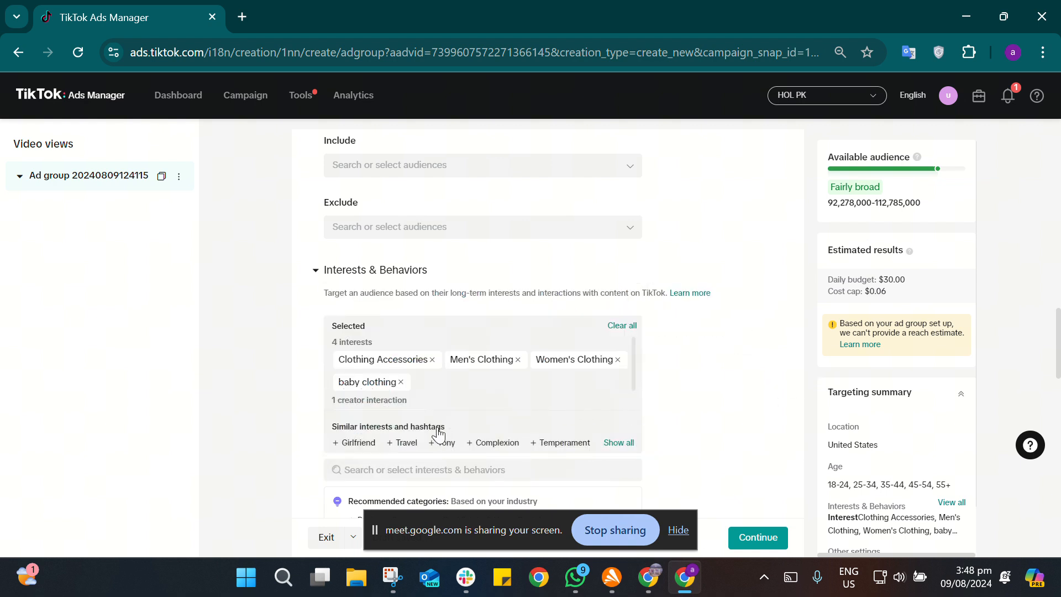
Step: Examine the interest and interaction categories, the audience settings, and the list of selected interests and creator interactions
left_click(395, 471)
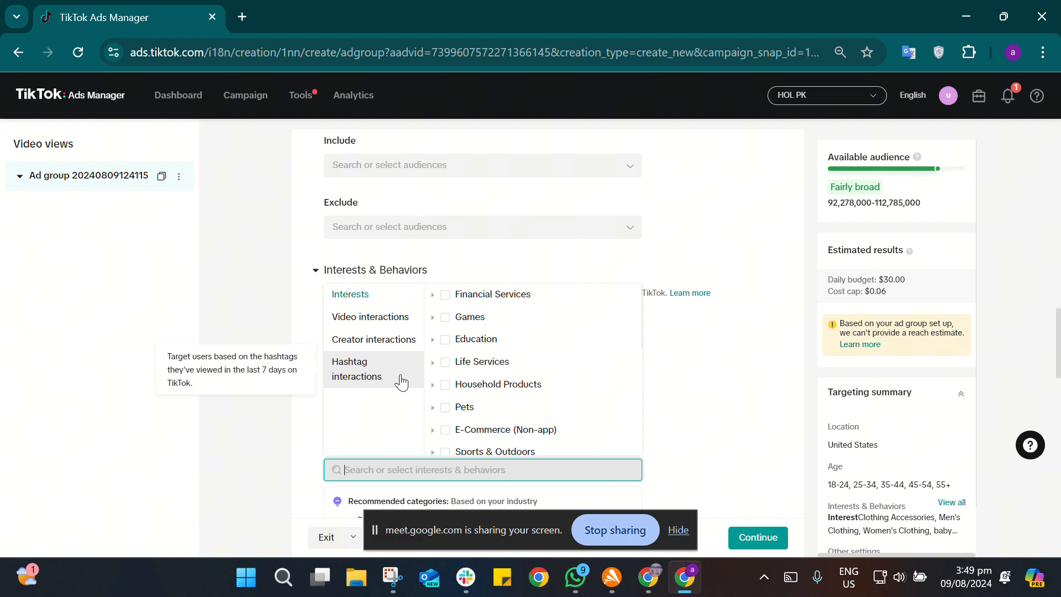
left_click(732, 414)
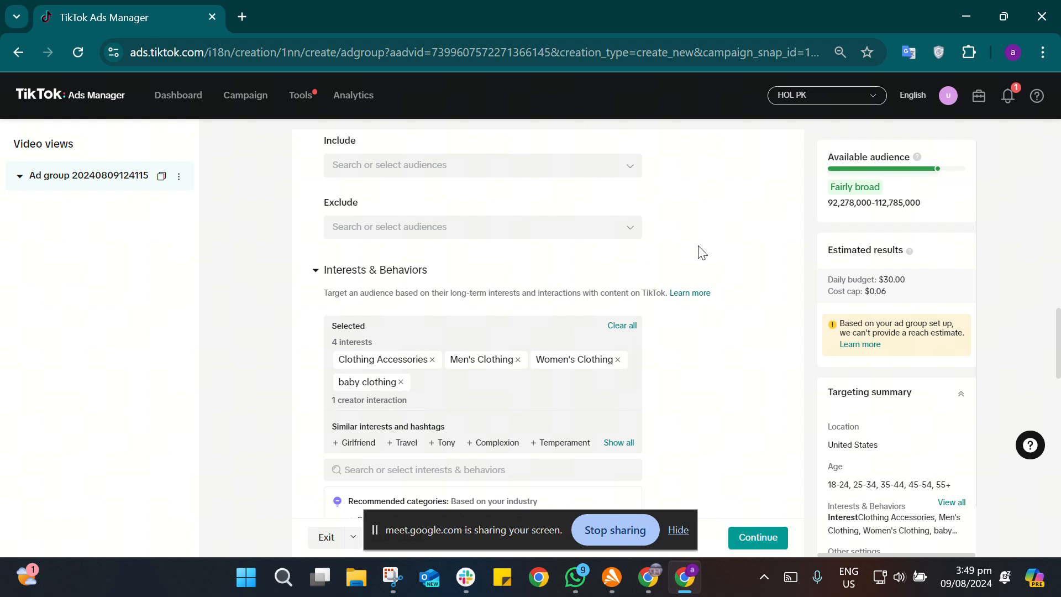
scroll(713, 250, "up", 1)
scroll(739, 251, "up", 3)
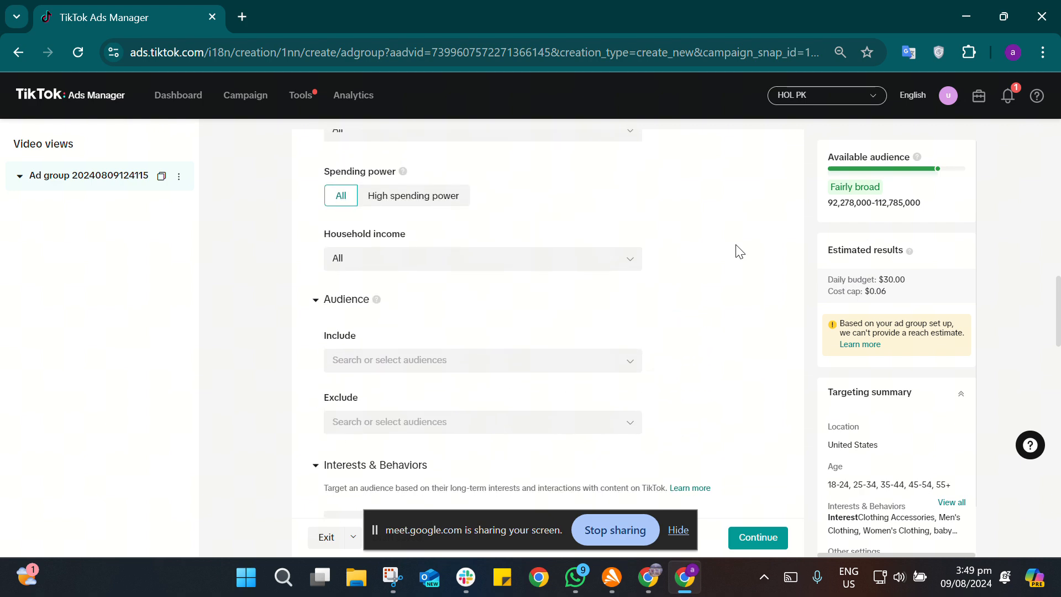
scroll(739, 252, "down", 4)
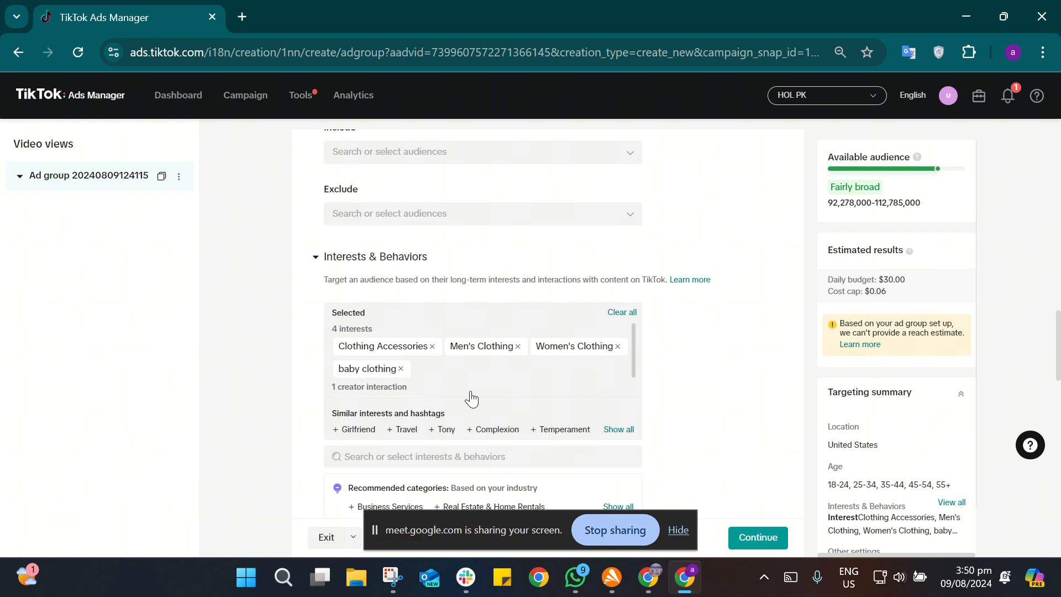
scroll(471, 398, "down", 1)
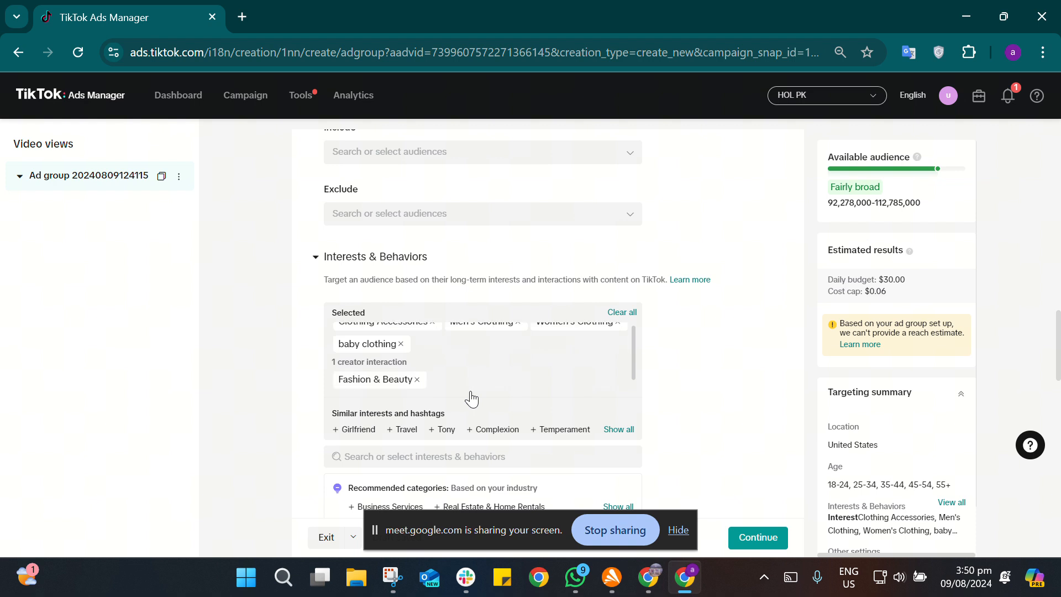
scroll(478, 358, "up", 1)
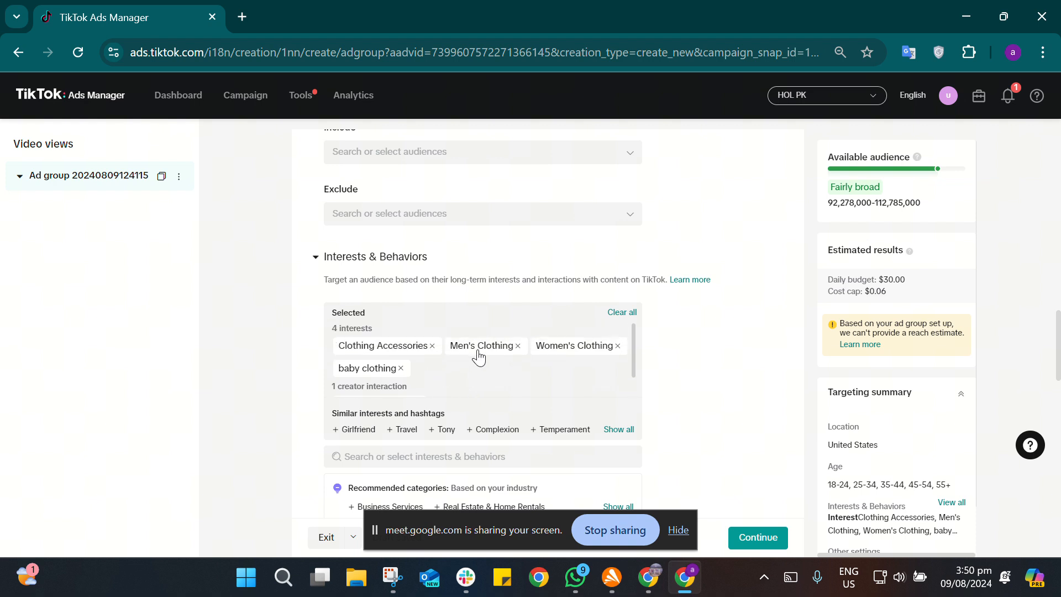
scroll(476, 358, "down", 1)
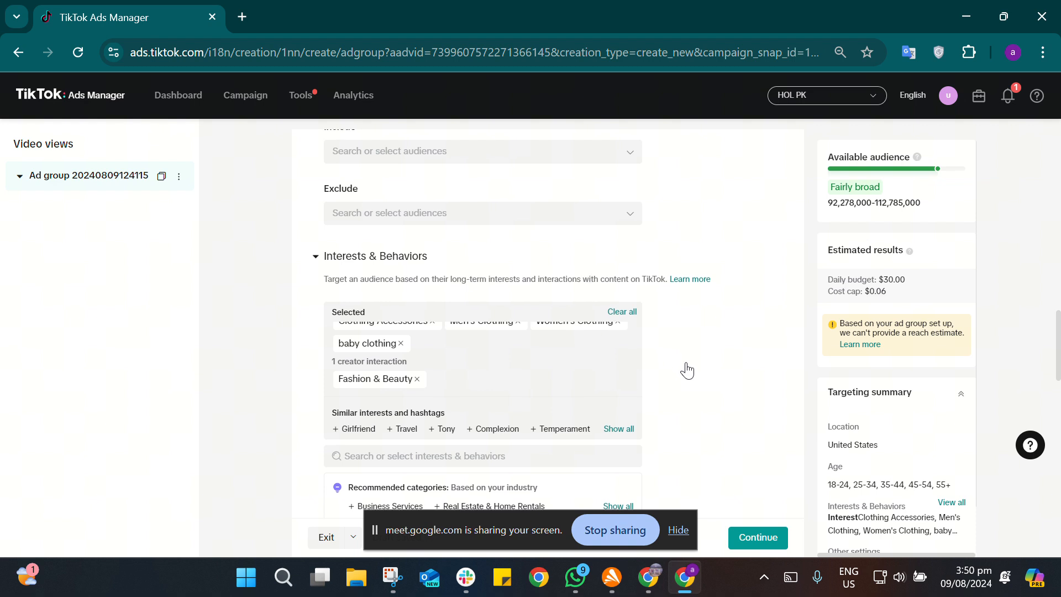
Step: Set the ad group's daily budget to 50 USD
scroll(687, 369, "down", 3)
scroll(687, 369, "down", 4)
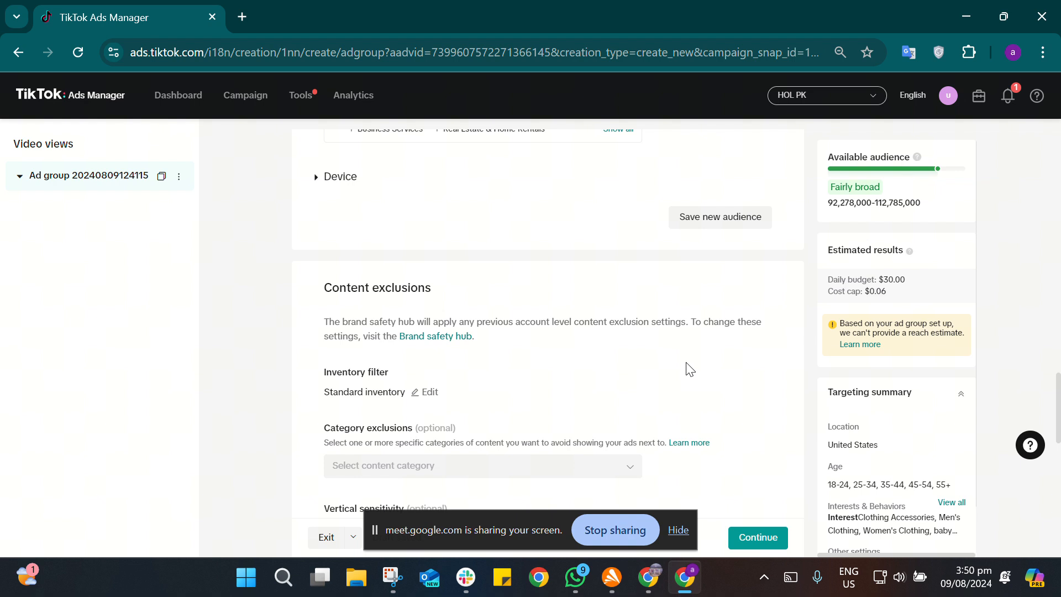
scroll(690, 370, "down", 3)
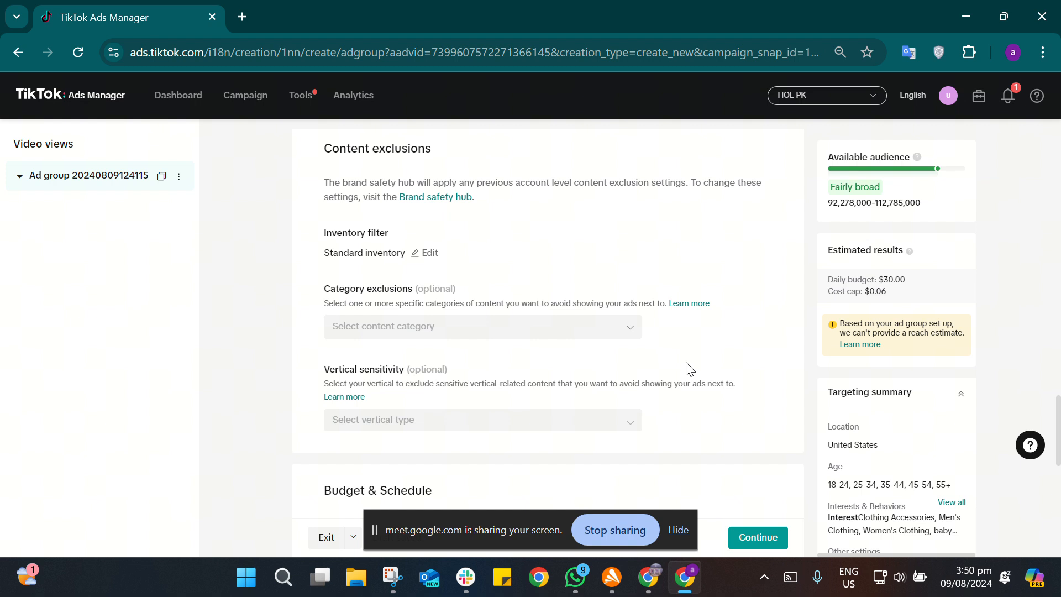
scroll(690, 370, "down", 2)
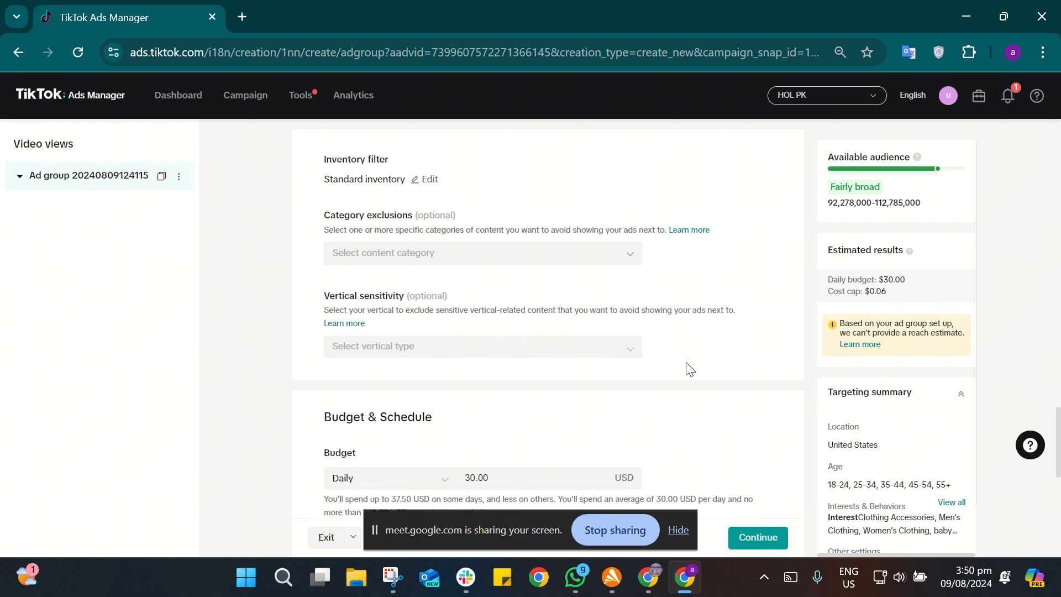
scroll(689, 369, "down", 3)
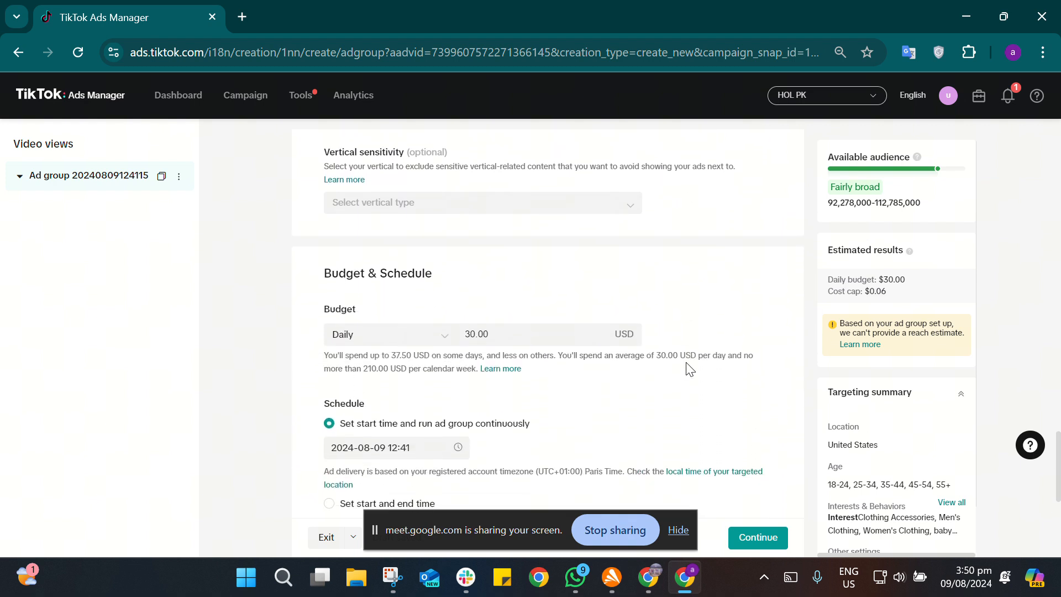
left_click(515, 329)
key("BackSpace")
key("BackSpace")
key("BackSpace")
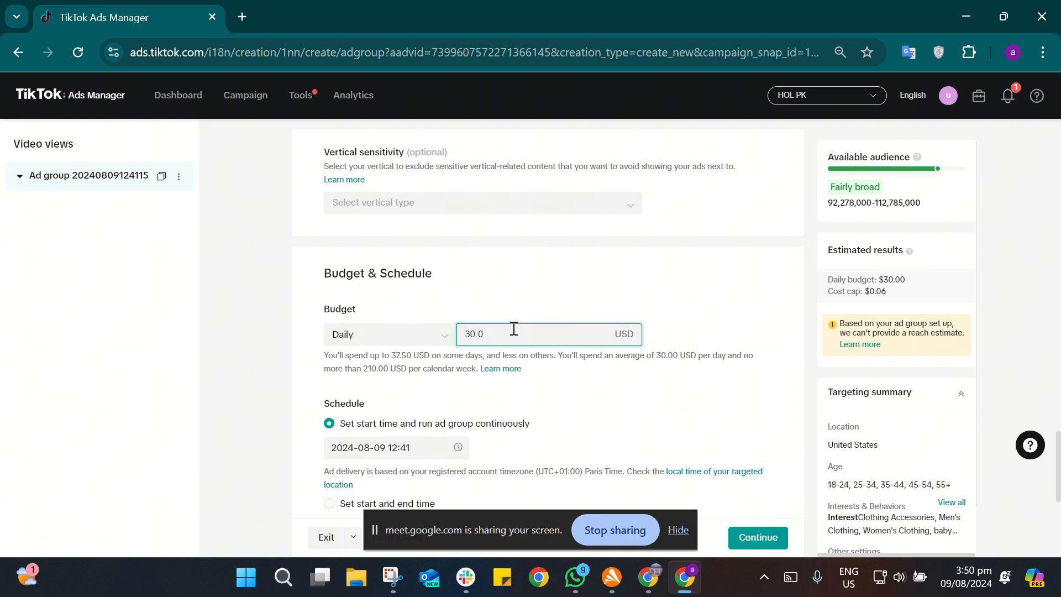
key("BackSpace")
key("BackSpace")
type("50")
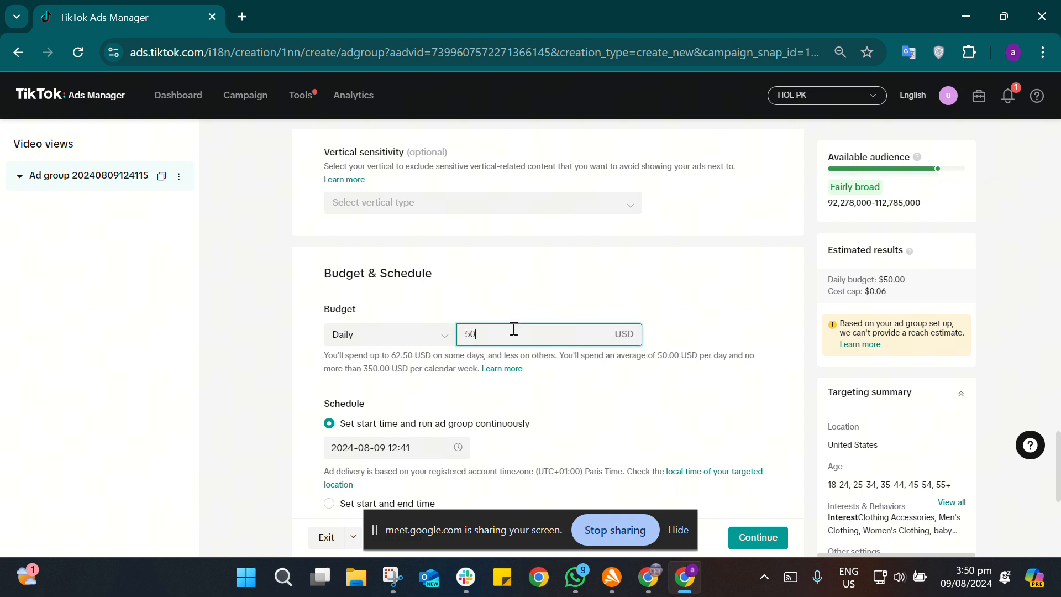
Step: Clear the bid control value in the ad group's Bidding & Optimization settings and continue to the ad setup
left_click(817, 323)
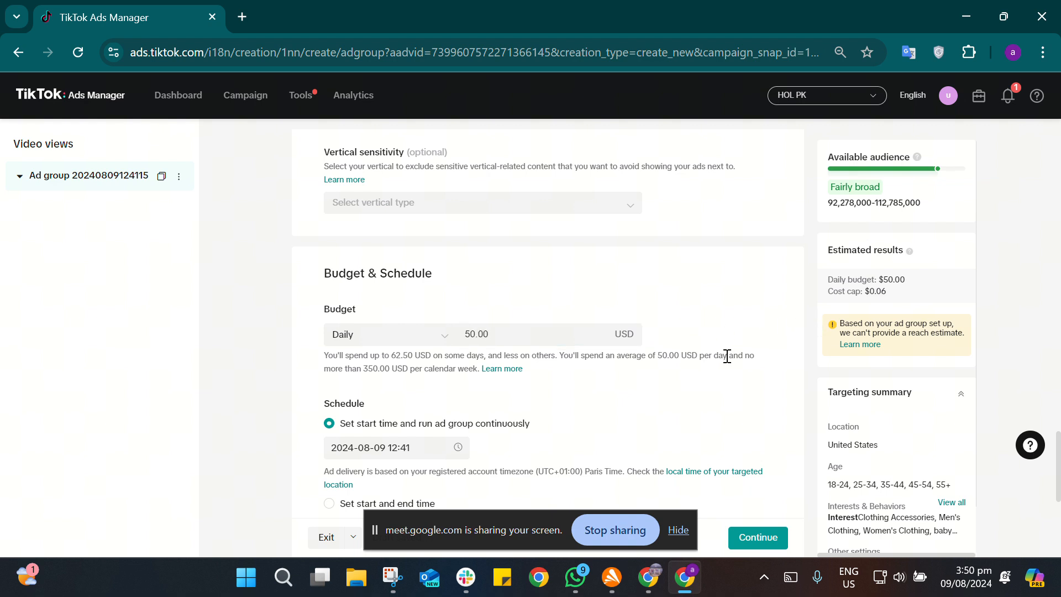
scroll(727, 356, "down", 5)
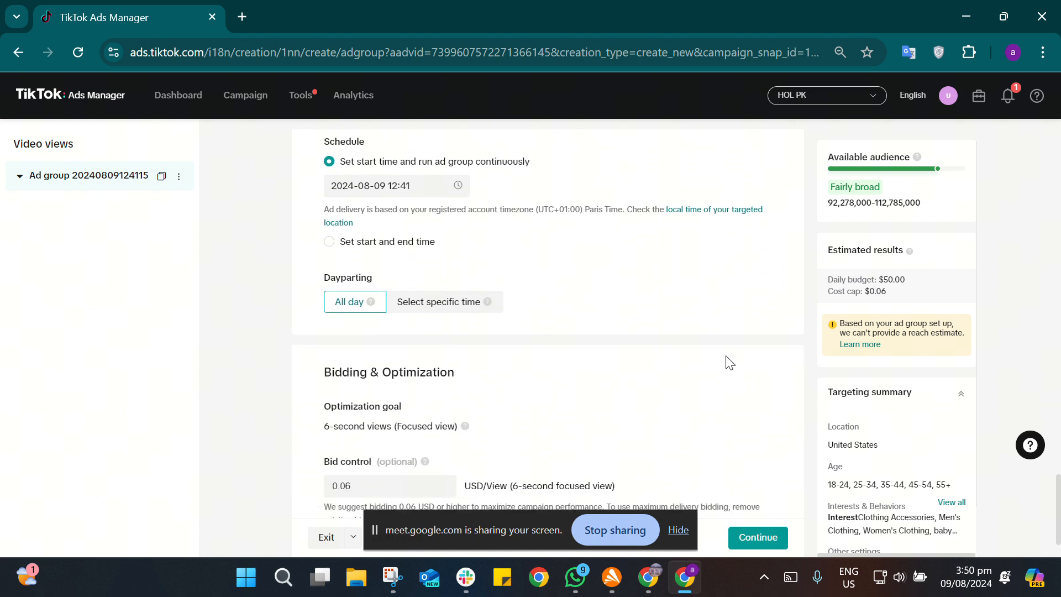
scroll(728, 361, "down", 1)
left_click(394, 409)
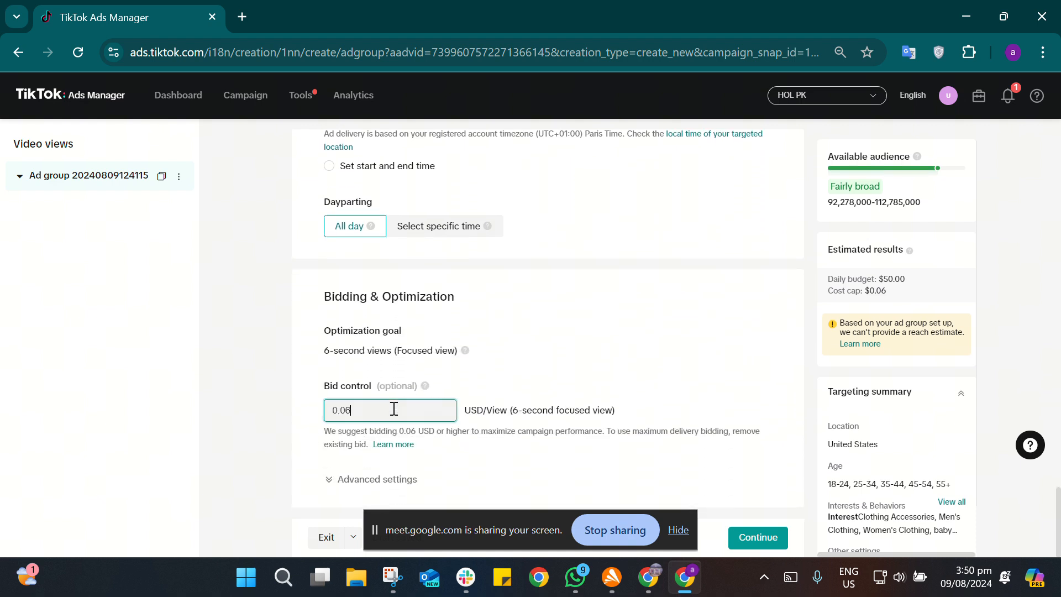
key("BackSpace")
key("BackSpace")
key("BackSpace")
key("BackSpace")
left_click(797, 406)
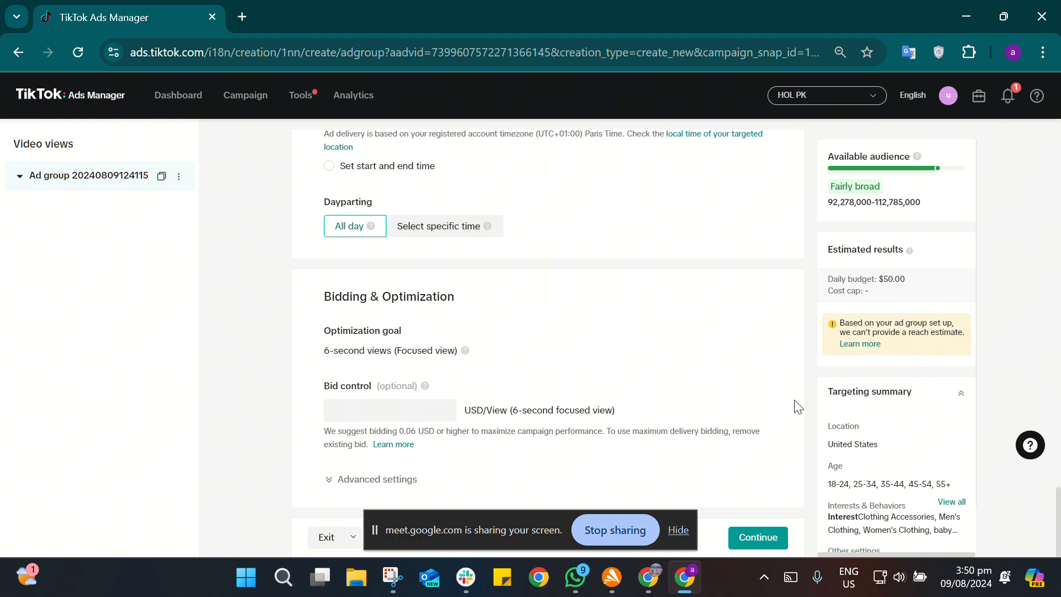
scroll(796, 406, "up", 3)
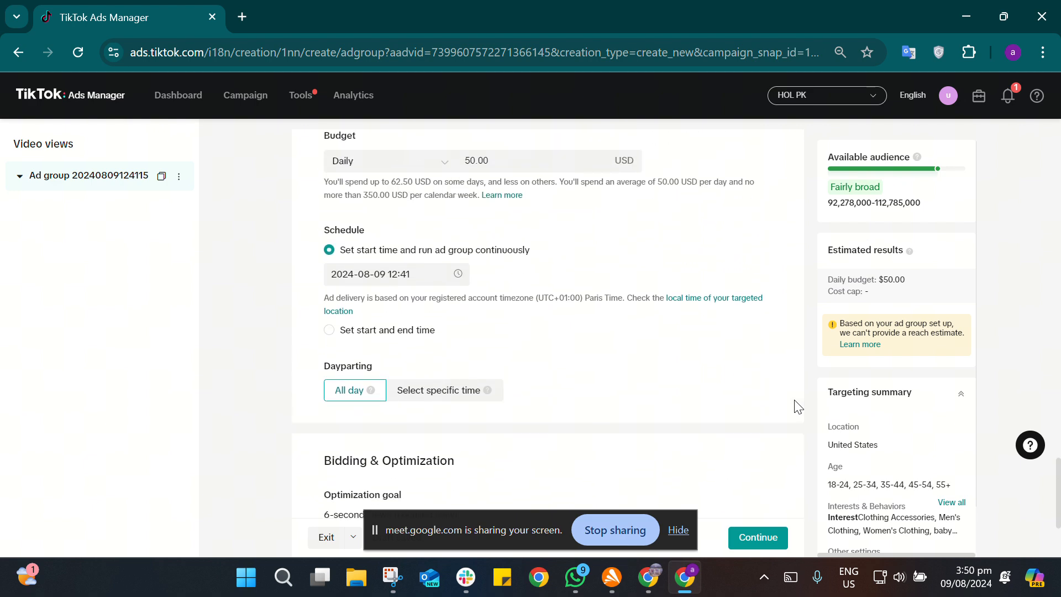
scroll(785, 453, "down", 3)
left_click(777, 536)
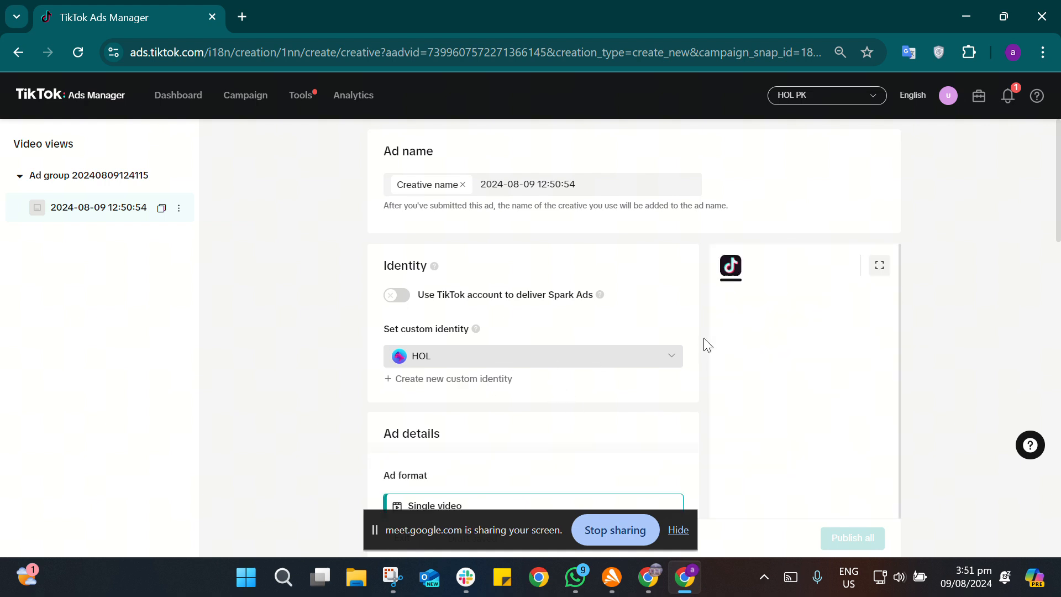
Step: Upload the video SaveInsta.App - 3317839997653899579.mp4 from Downloads as the single-video ad's creative
scroll(605, 333, "down", 2)
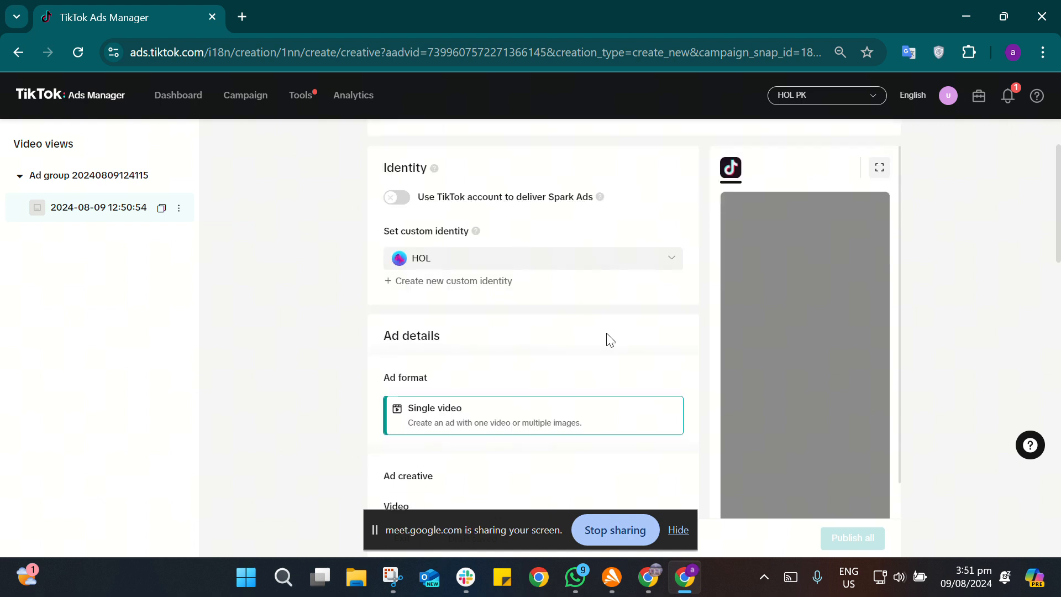
scroll(608, 337, "down", 1)
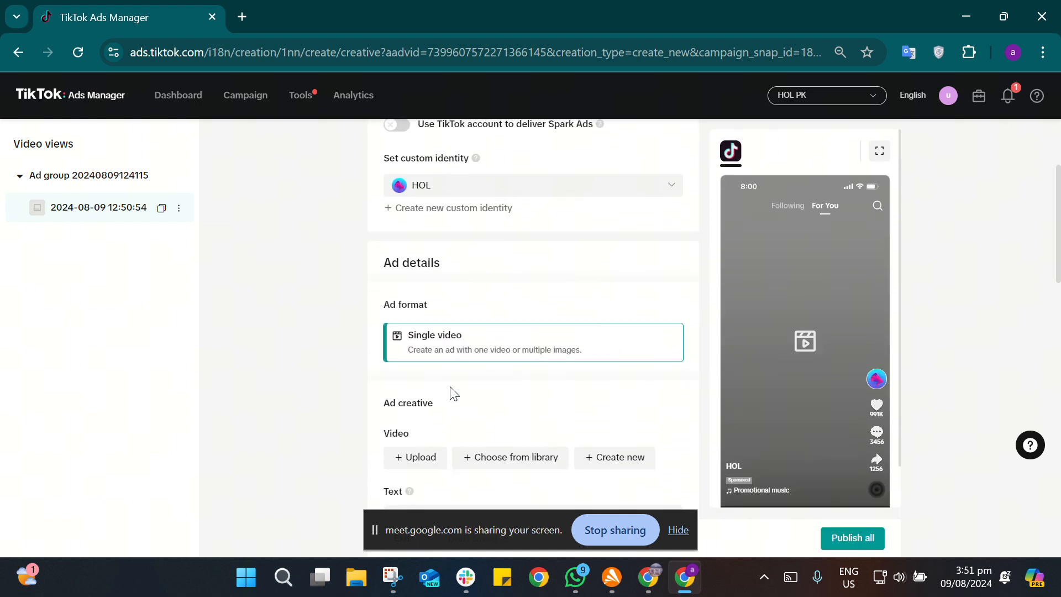
scroll(450, 390, "down", 2)
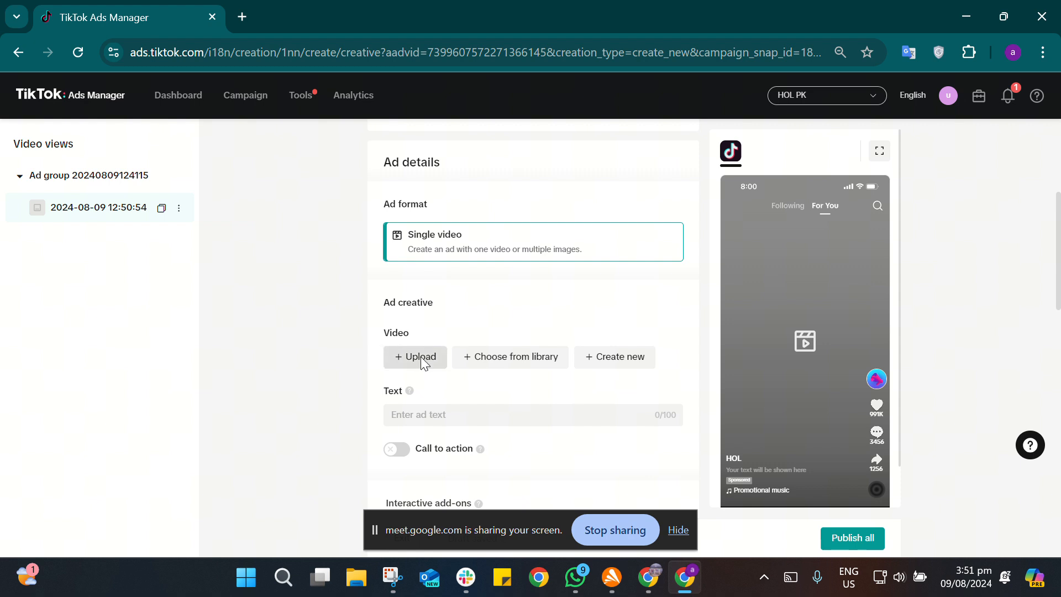
left_click(421, 358)
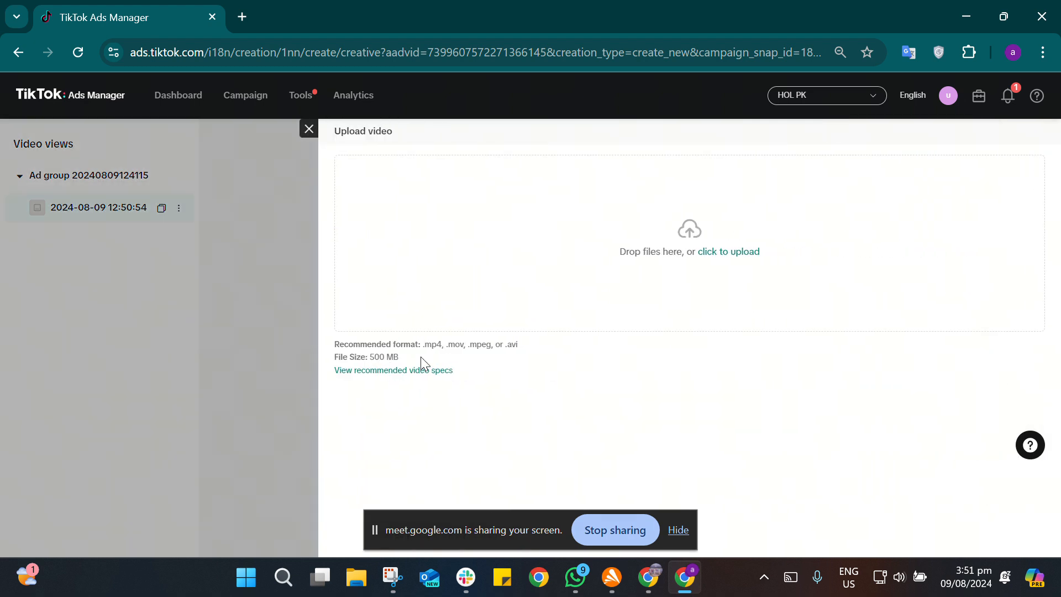
left_click(742, 253)
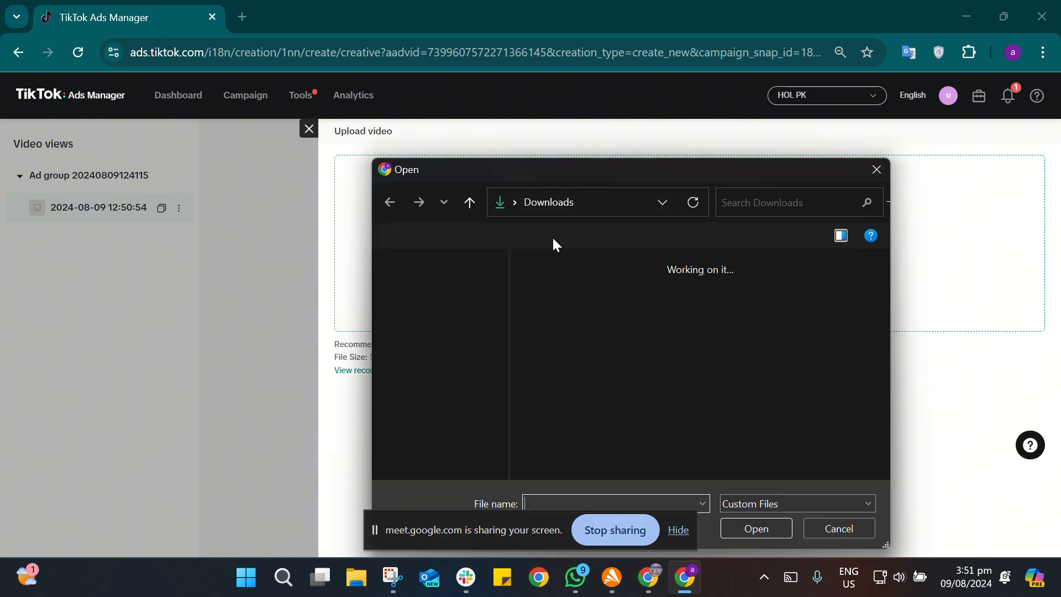
scroll(636, 338, "down", 5)
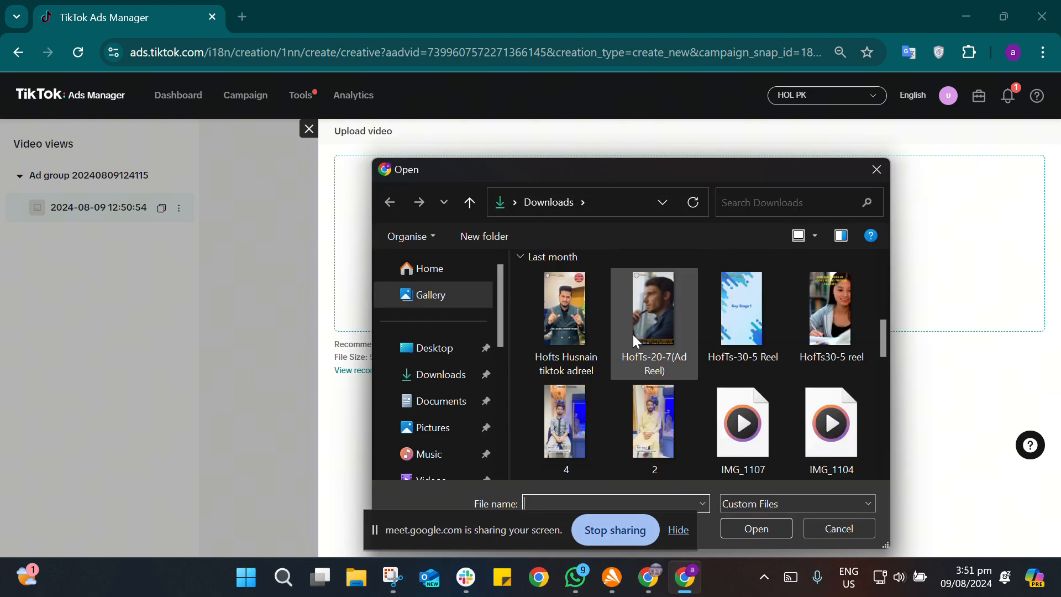
scroll(634, 334, "down", 10)
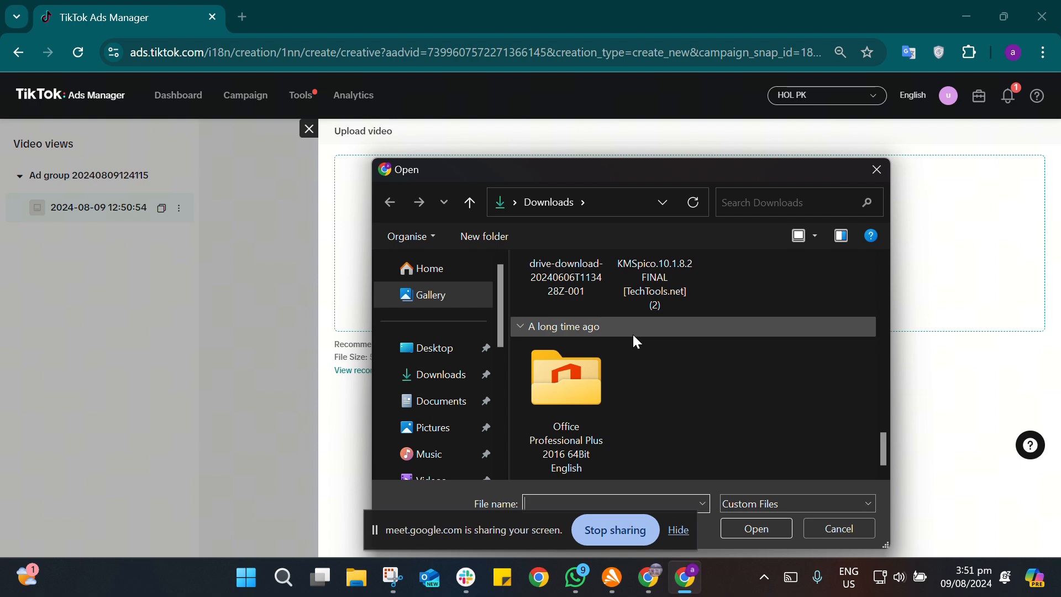
scroll(633, 339, "up", 5)
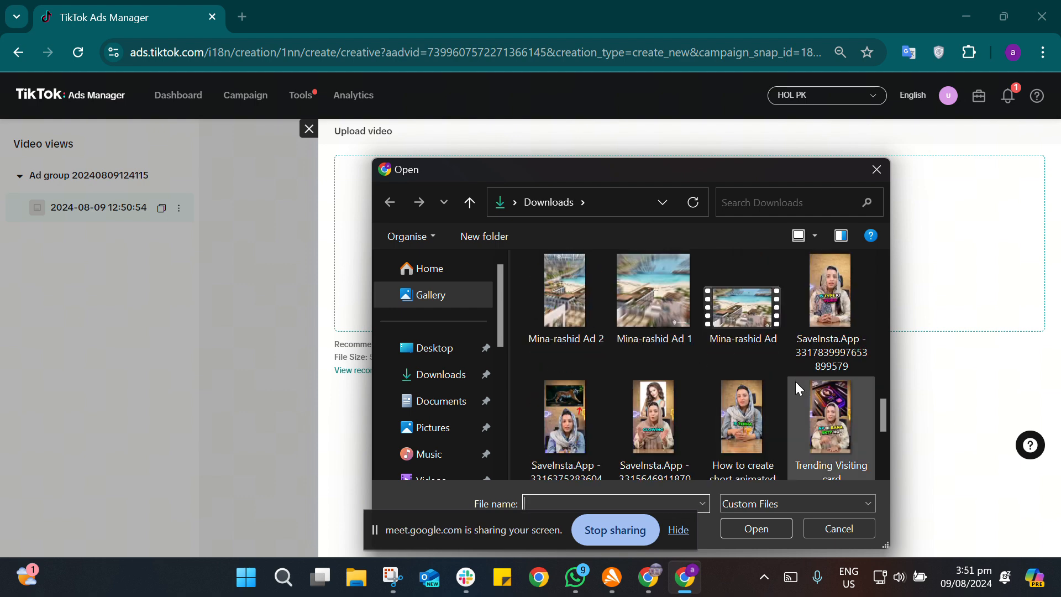
left_click(837, 341)
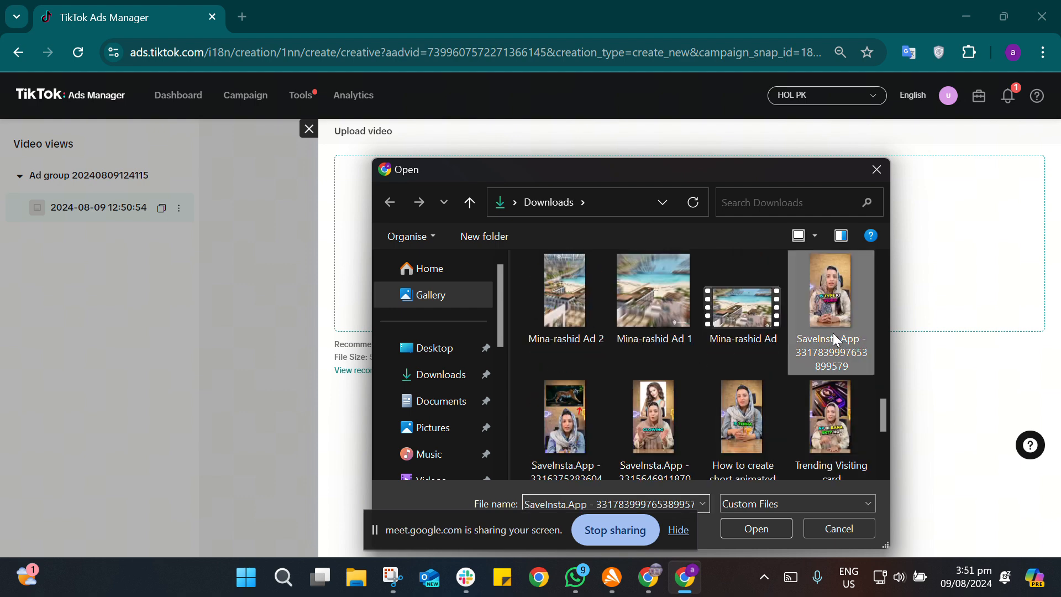
left_click(773, 525)
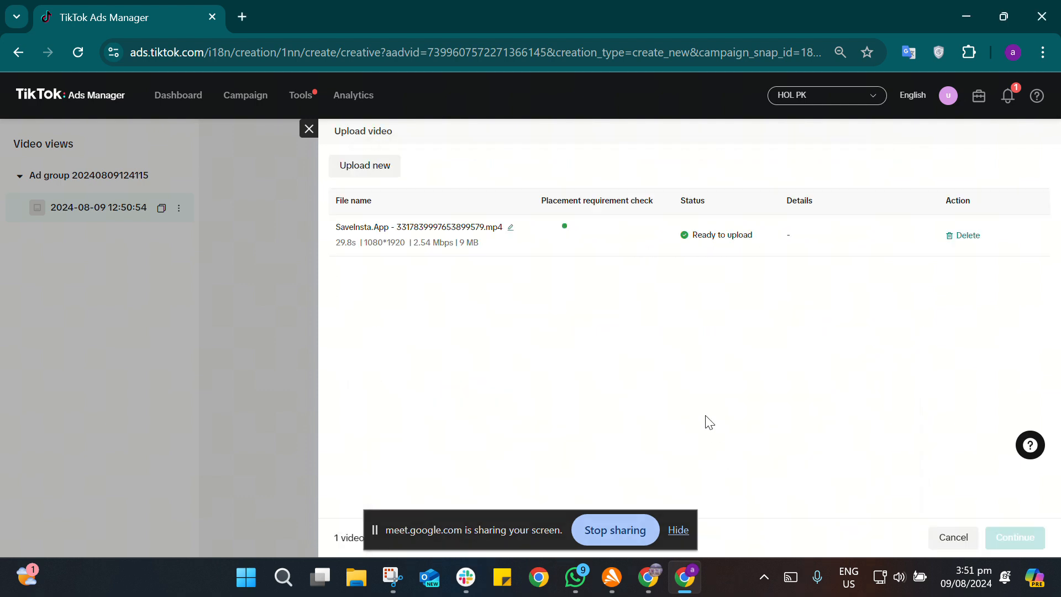
left_click(1022, 537)
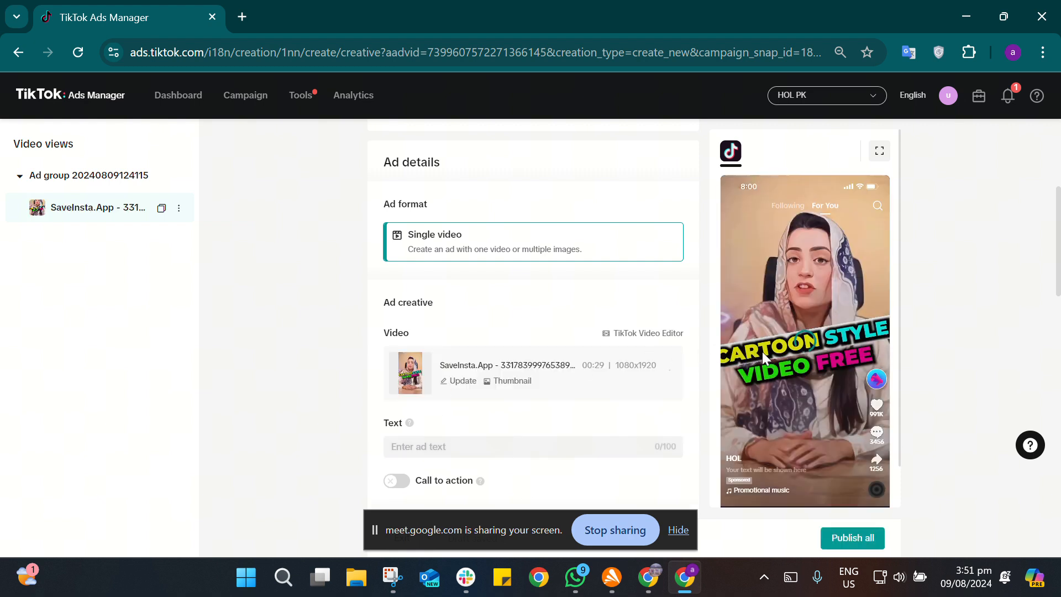
Step: Try to enable the ad's call to action and review its interactive add-ons, destination and disclaimer settings
mouse_move(761, 351)
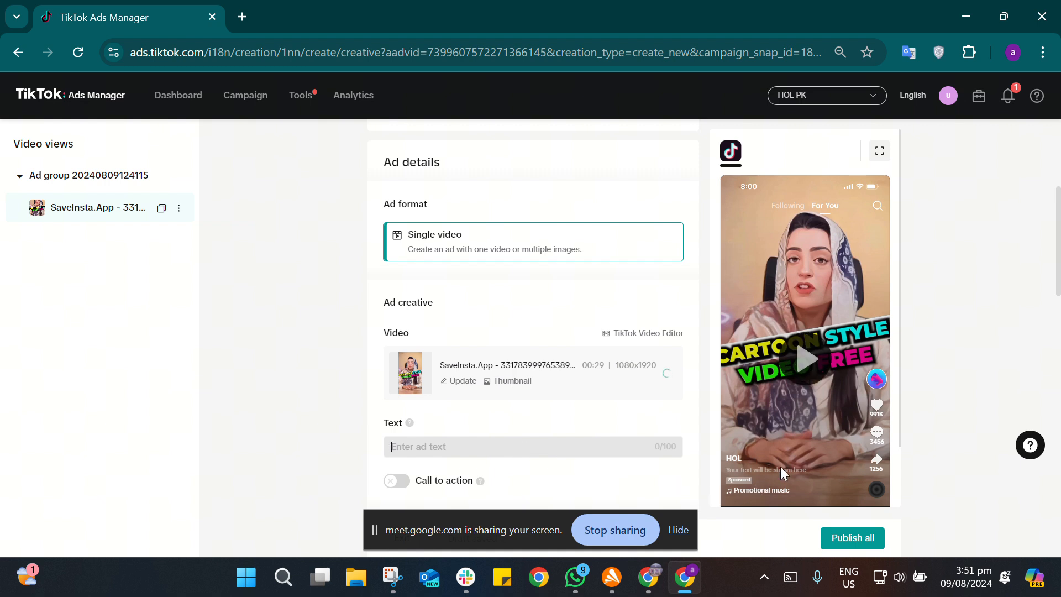
scroll(554, 453, "down", 3)
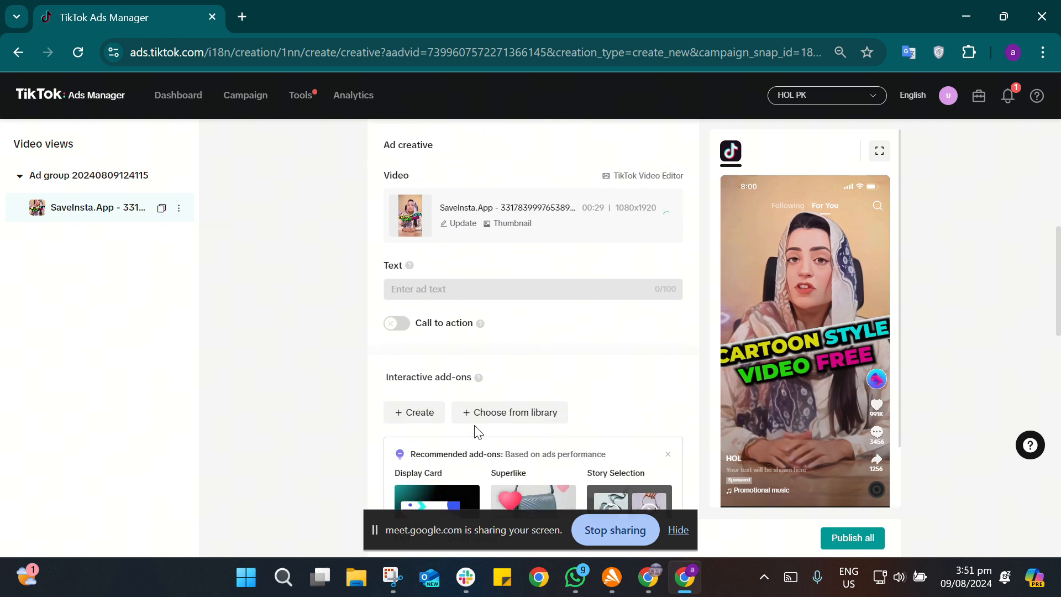
left_click(398, 324)
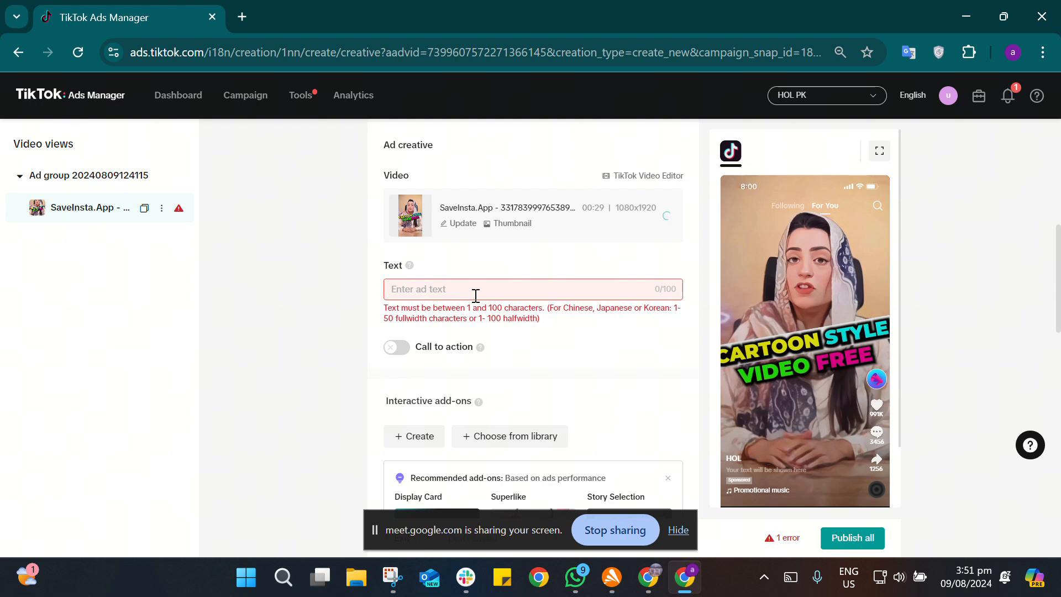
scroll(633, 394, "down", 5)
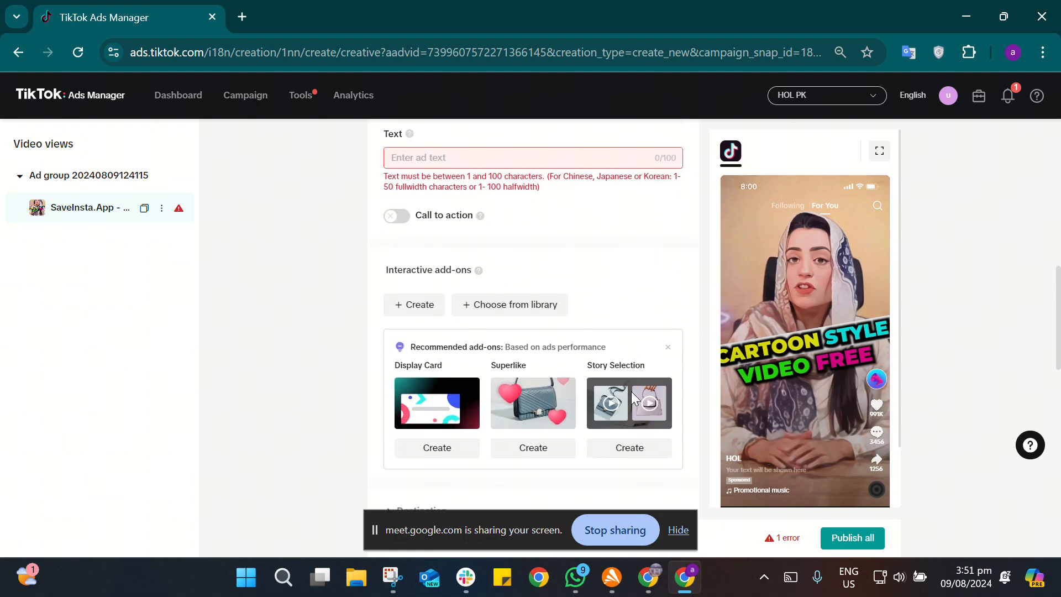
scroll(631, 394, "down", 2)
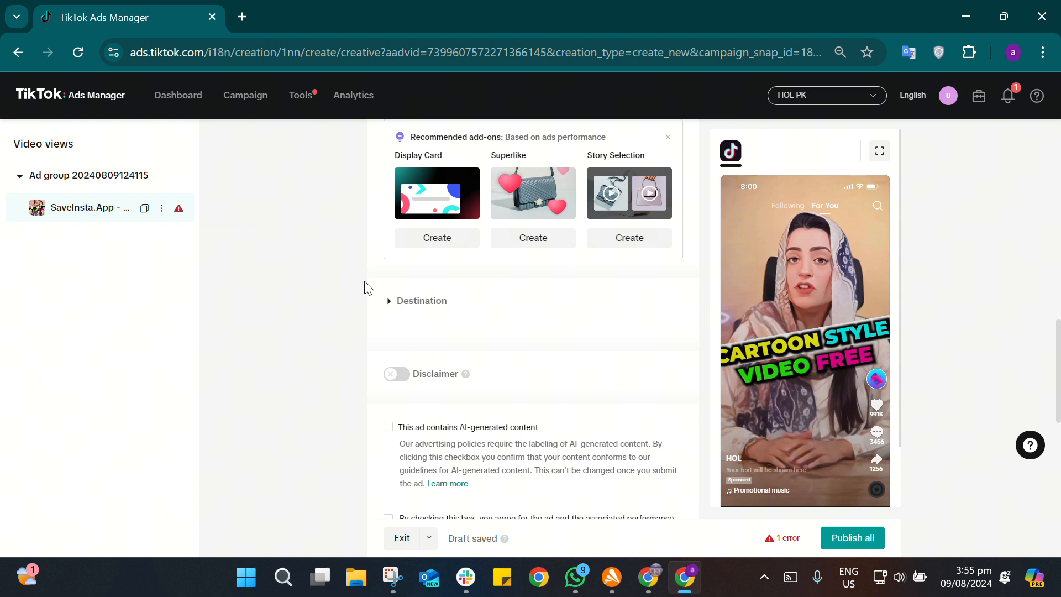
Step: Exit the video views ad draft and reopen the TikTok Ads dashboard in a new browser tab, replacing the old one
left_click(260, 108)
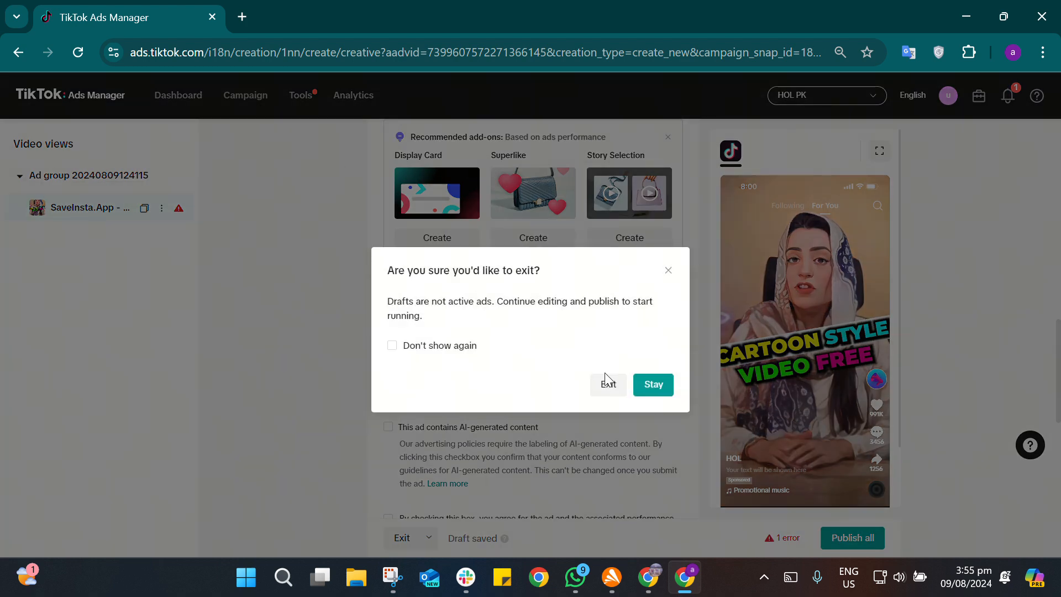
left_click(612, 387)
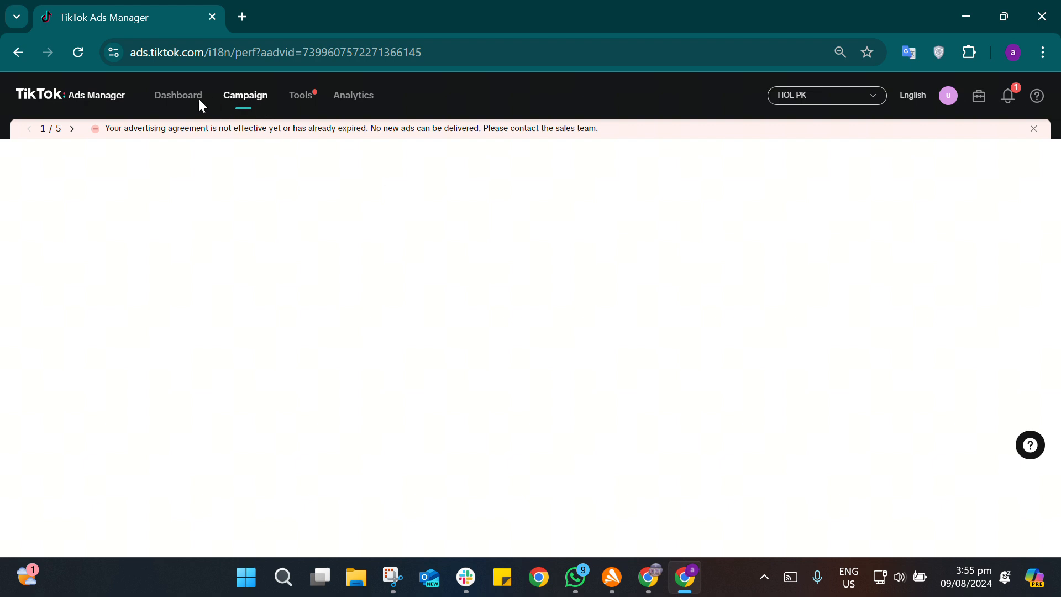
left_click(243, 21)
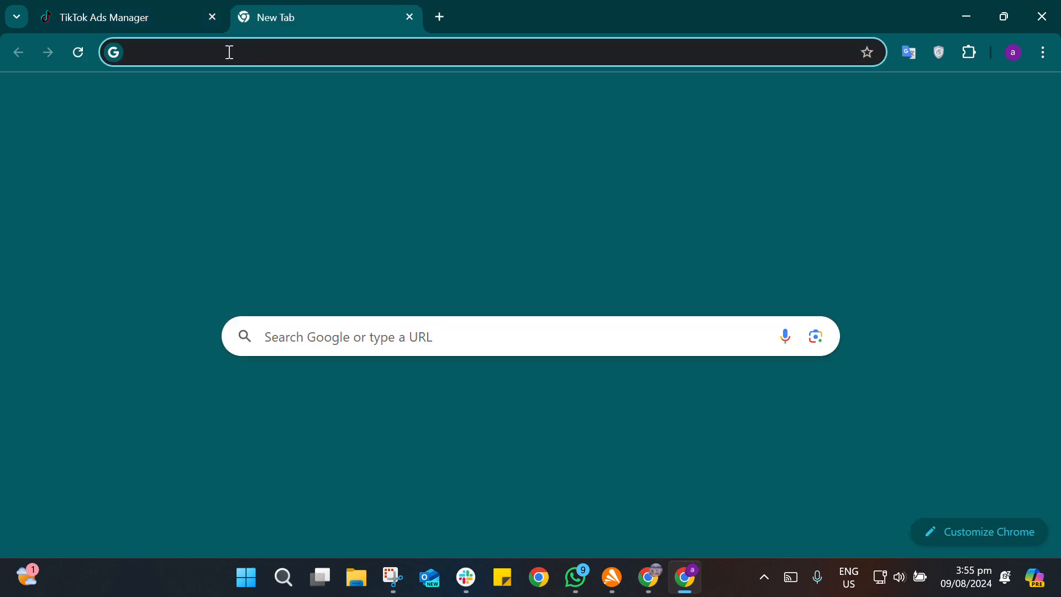
left_click(158, 31)
left_click(302, 28)
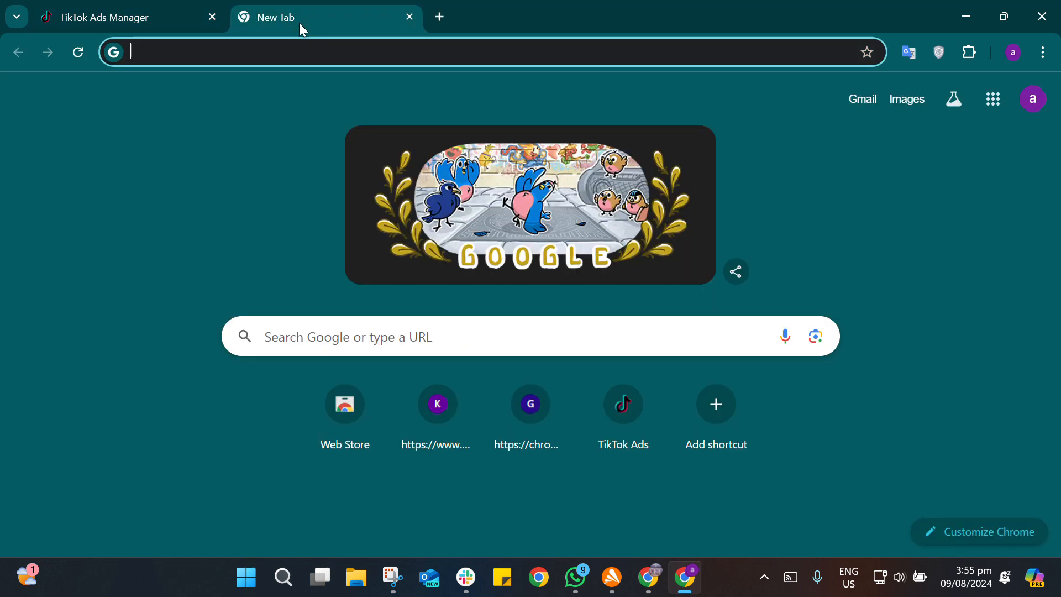
left_click(648, 445)
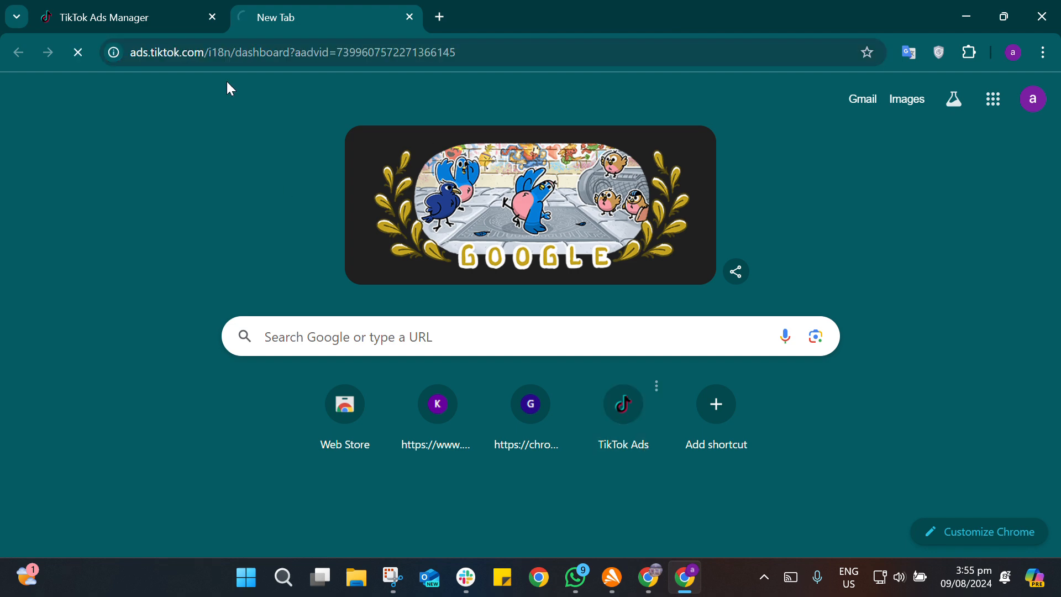
left_click(170, 15)
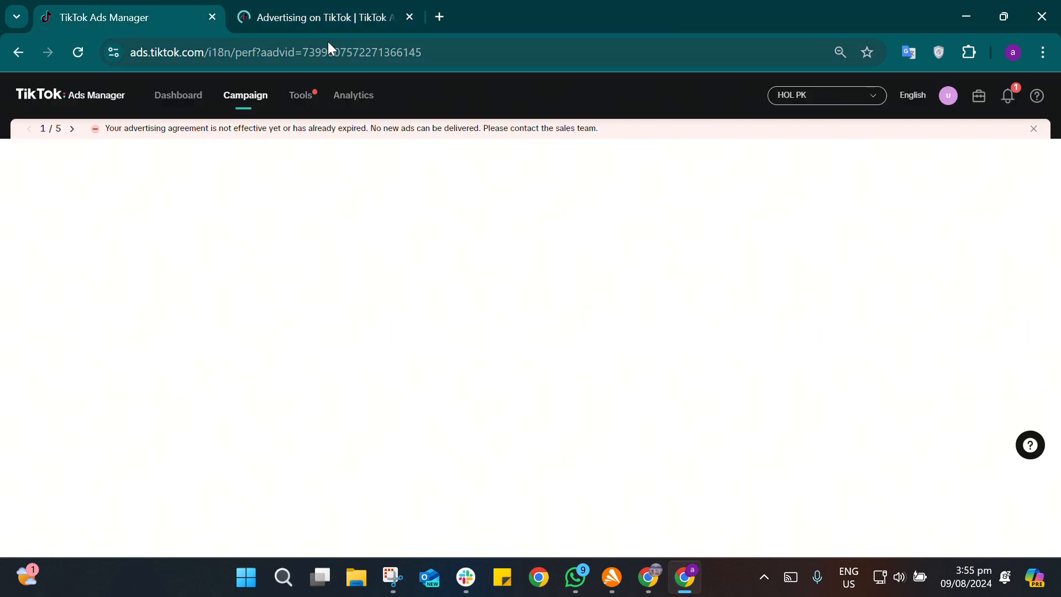
left_click(212, 18)
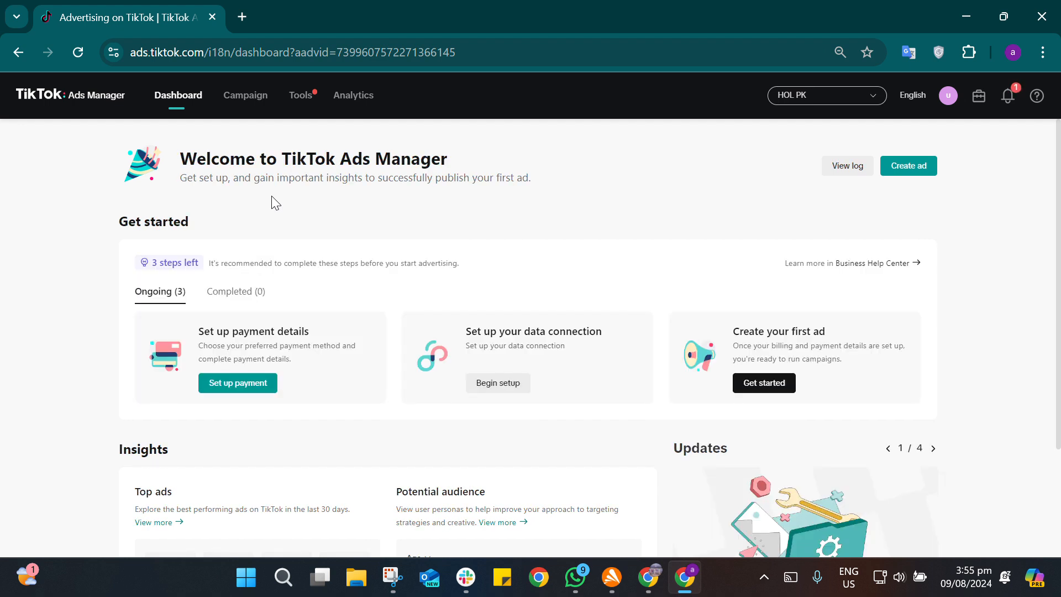
Step: Create a new ad campaign with the Community interaction objective and continue to its ad group settings, dismissing the multiple-ad-groups tip
left_click(923, 172)
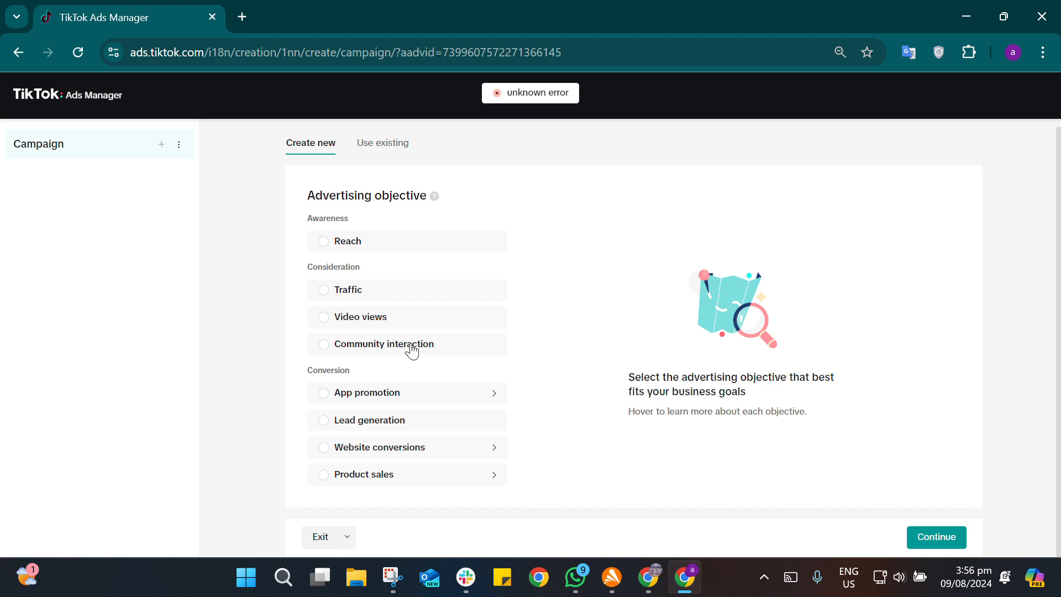
mouse_move(409, 347)
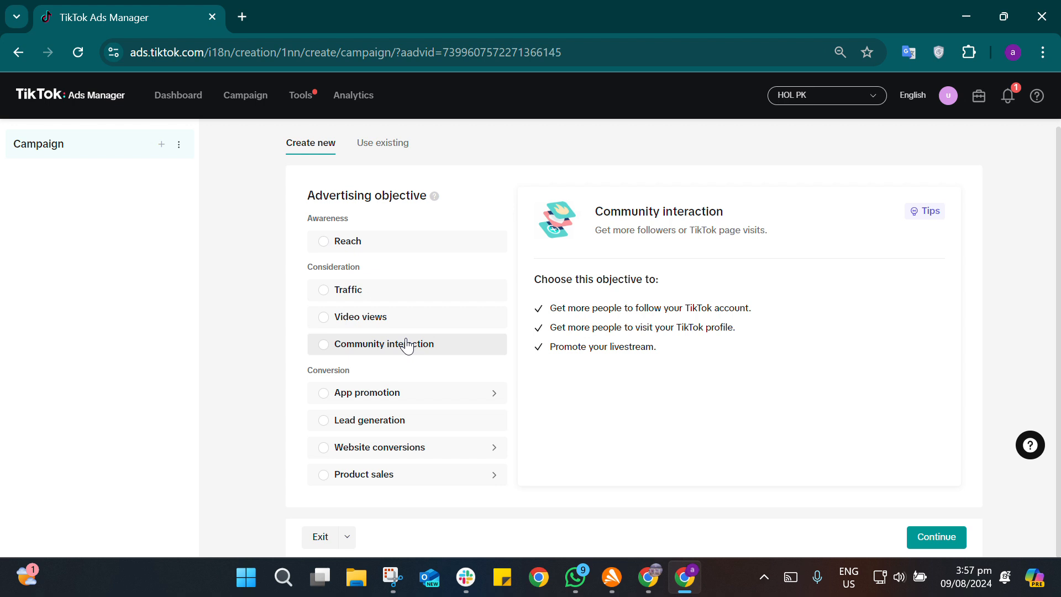
left_click(407, 347)
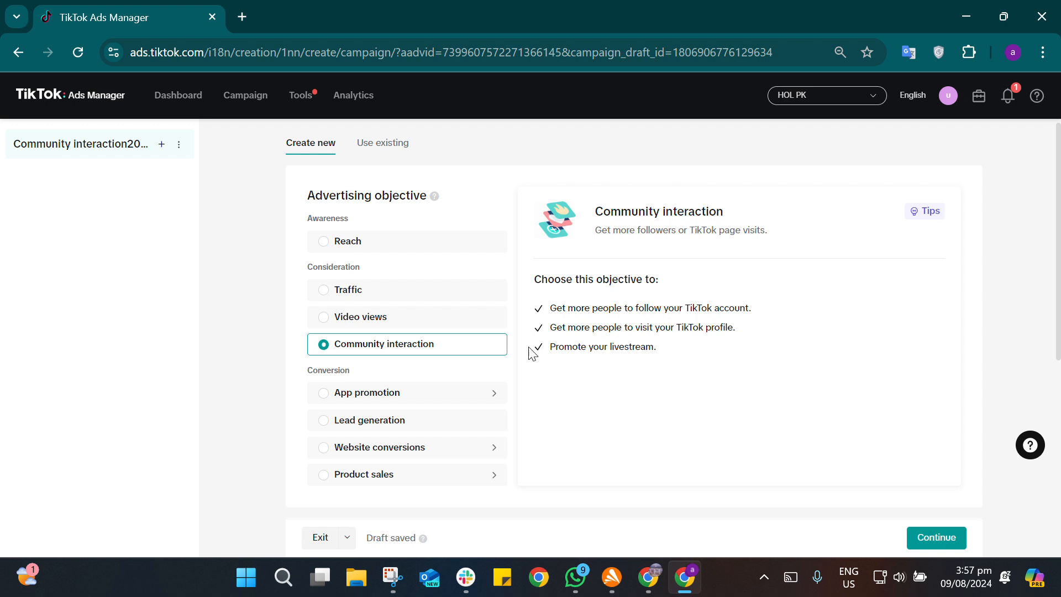
left_click(941, 551)
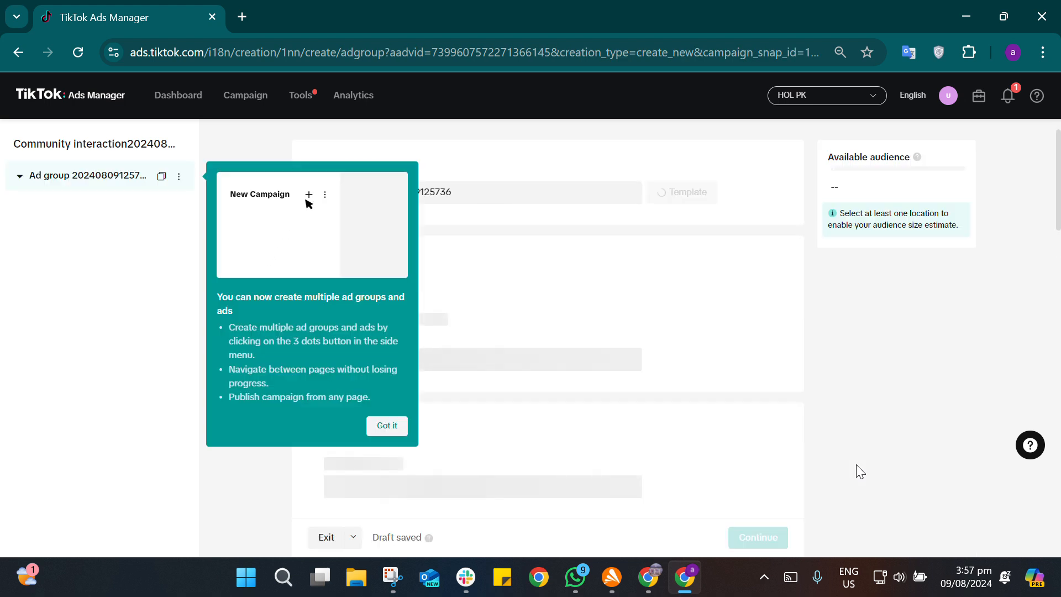
left_click(387, 426)
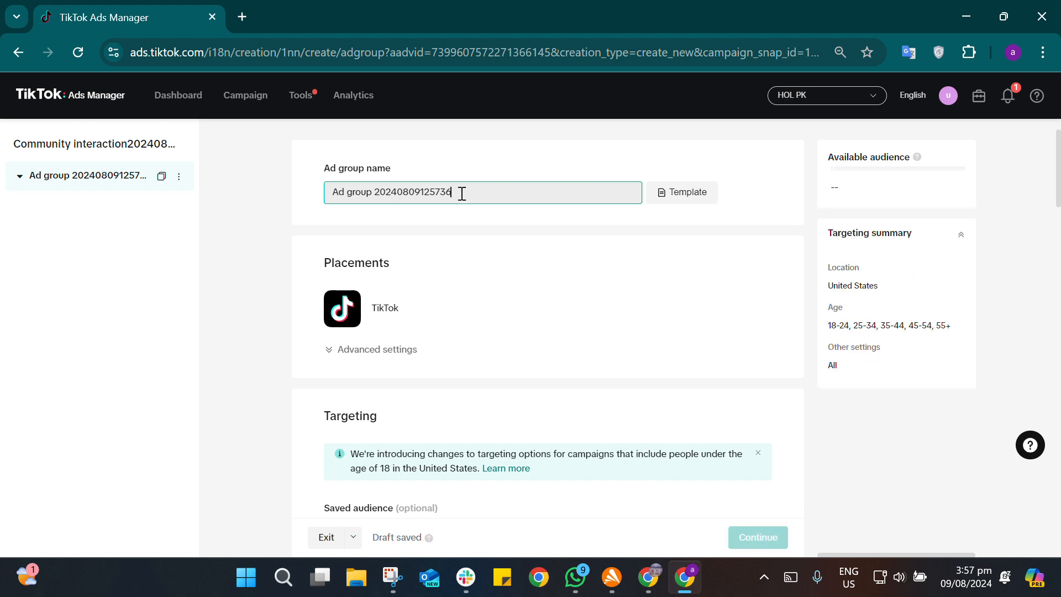
Step: Rename the ad group as "community interaction"
left_click_drag(462, 194, 311, 195)
type("comm")
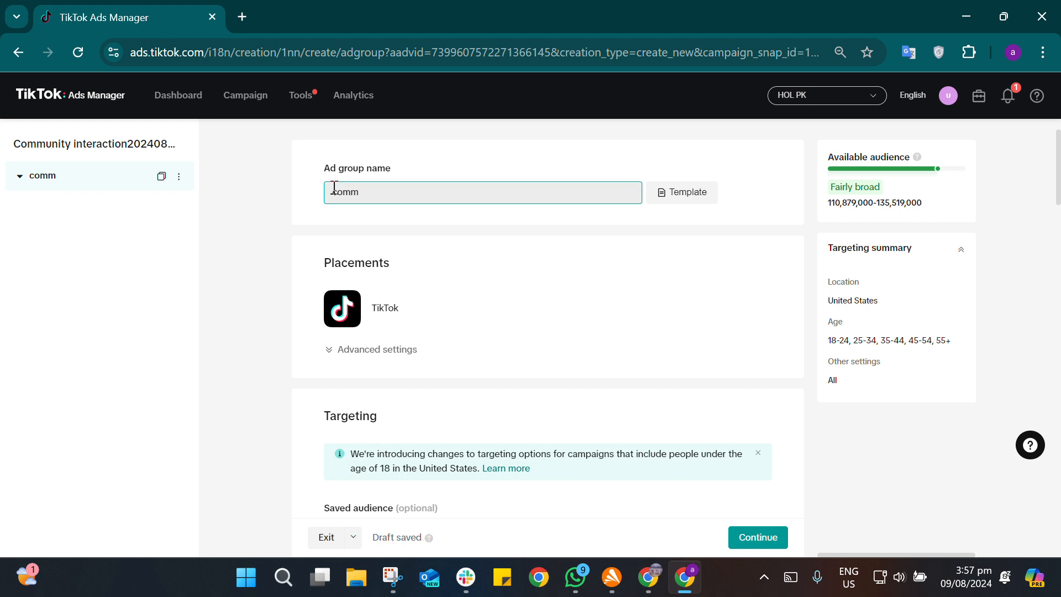
type("unity int")
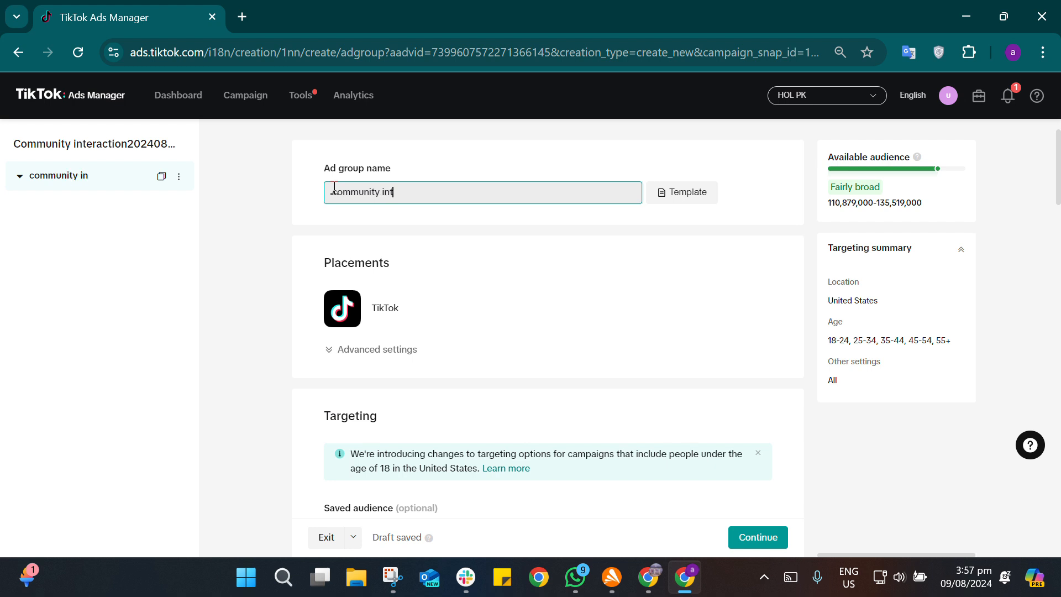
type("eraction")
left_click(514, 239)
Step: Search the ad group's target locations for "pakistan", clear the search, and browse the list of available countries
scroll(514, 240, "down", 2)
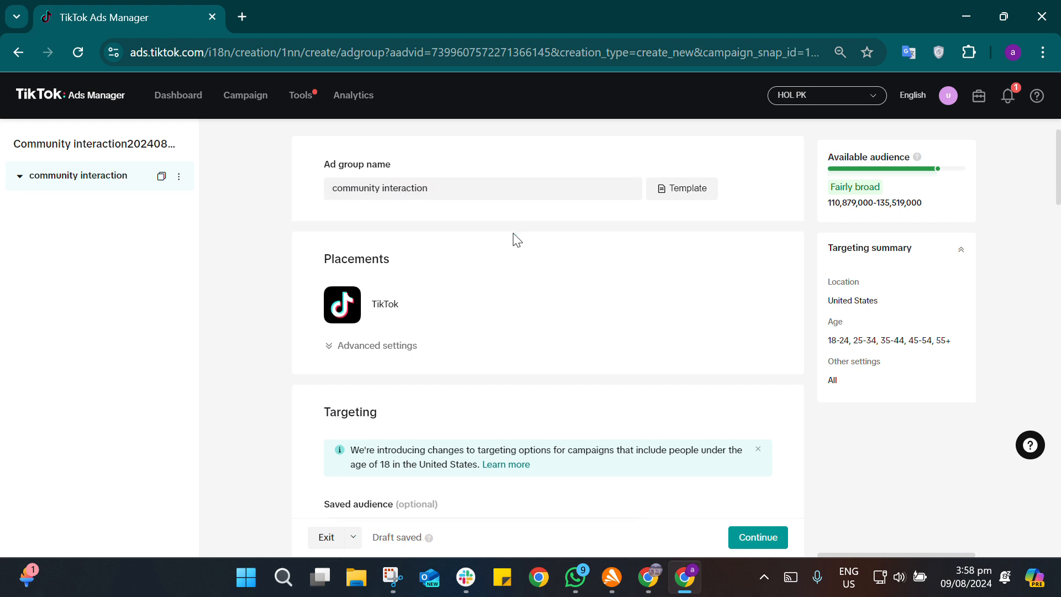
scroll(334, 274, "down", 4)
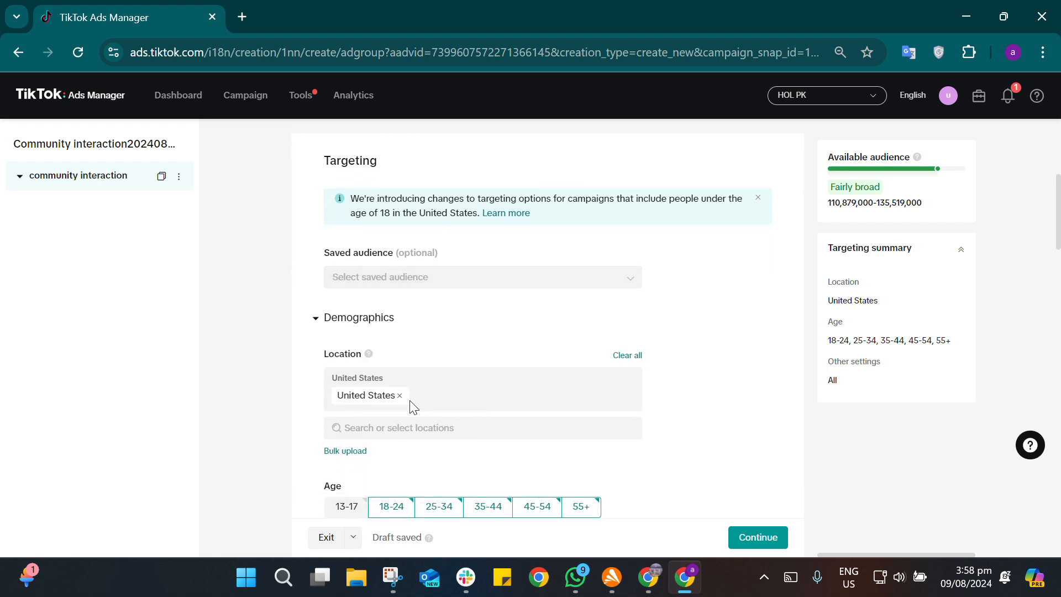
left_click(430, 430)
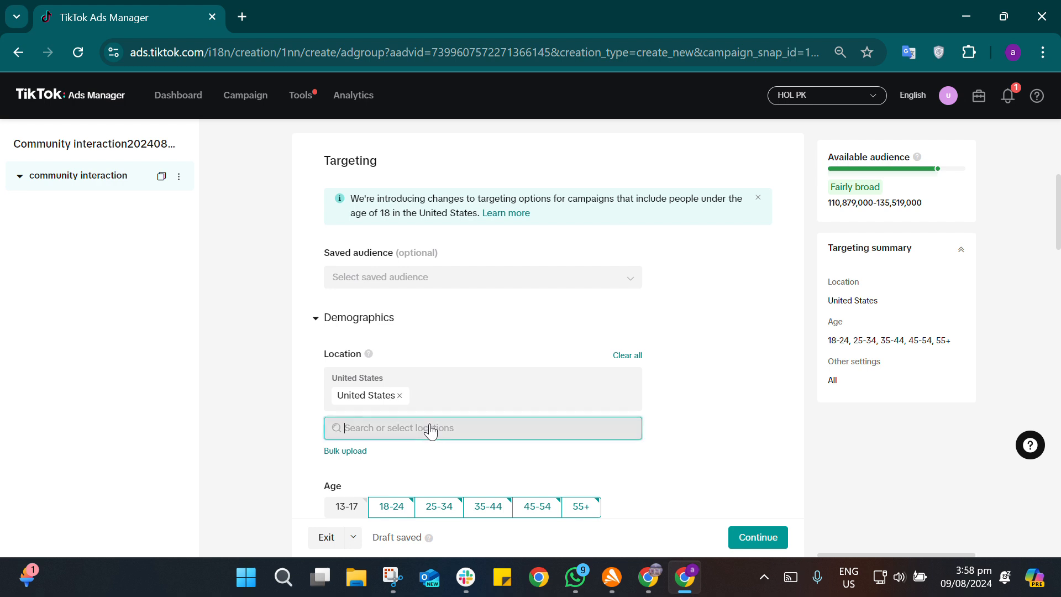
type("pak")
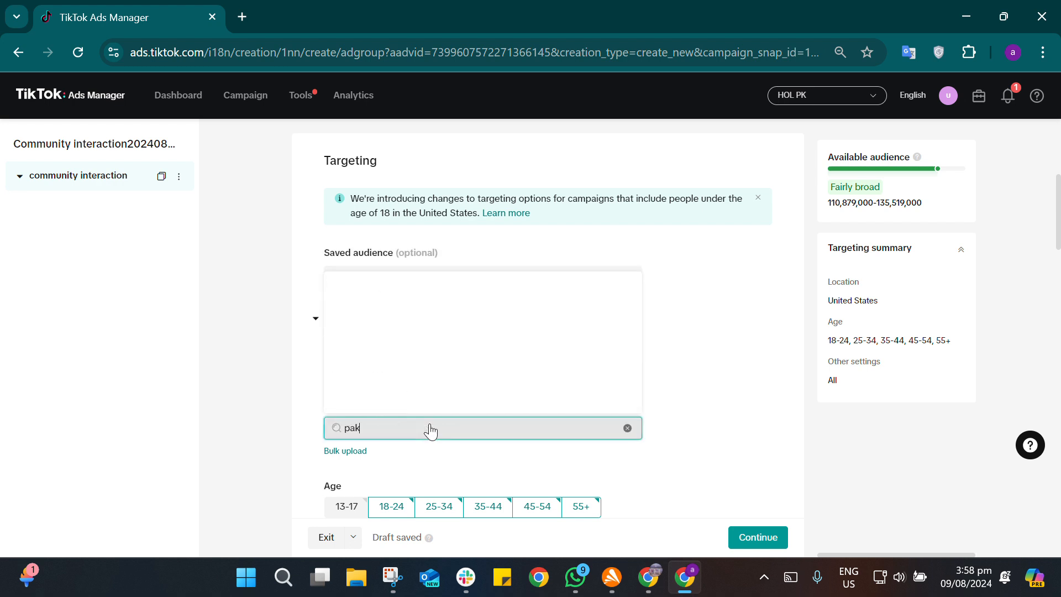
type("istan")
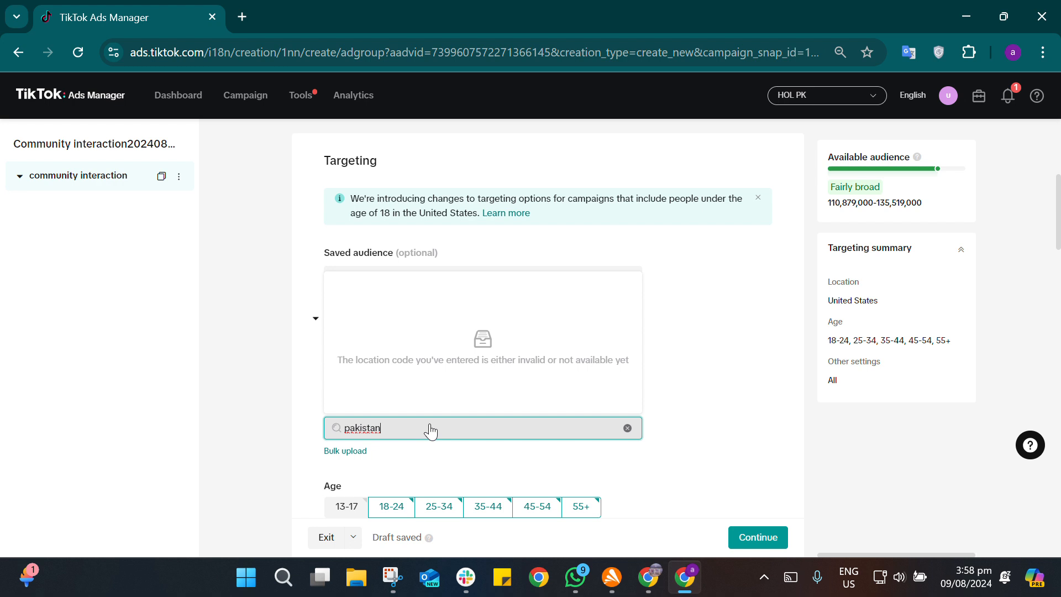
key("BackSpace")
key("BackSpace")
key("BackSpace")
key("BackSpace")
key("BackSpace")
key("BackSpace")
key("BackSpace")
key("BackSpace")
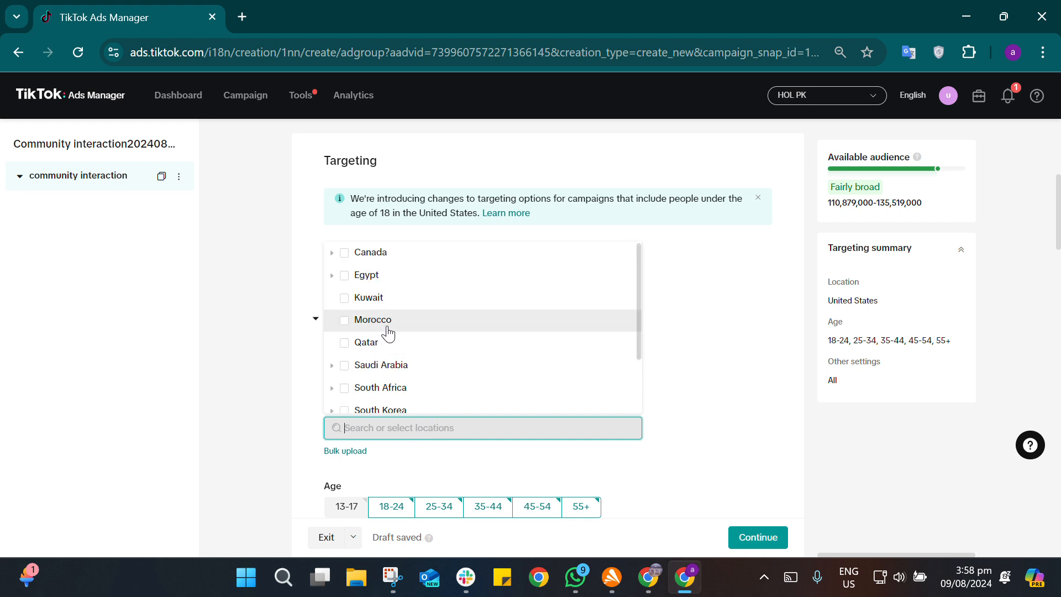
scroll(384, 331, "down", 2)
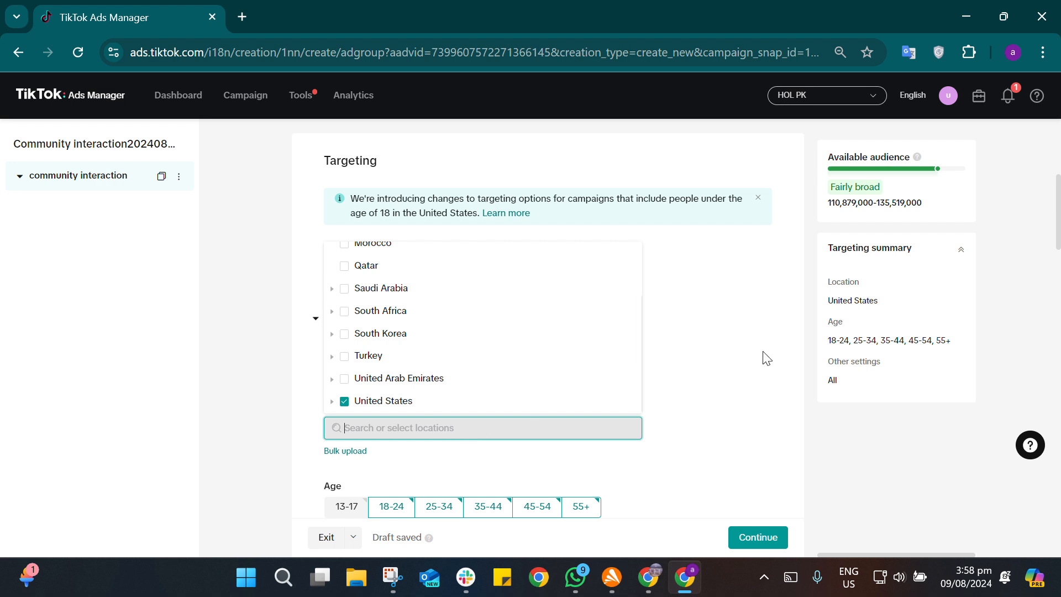
left_click(756, 363)
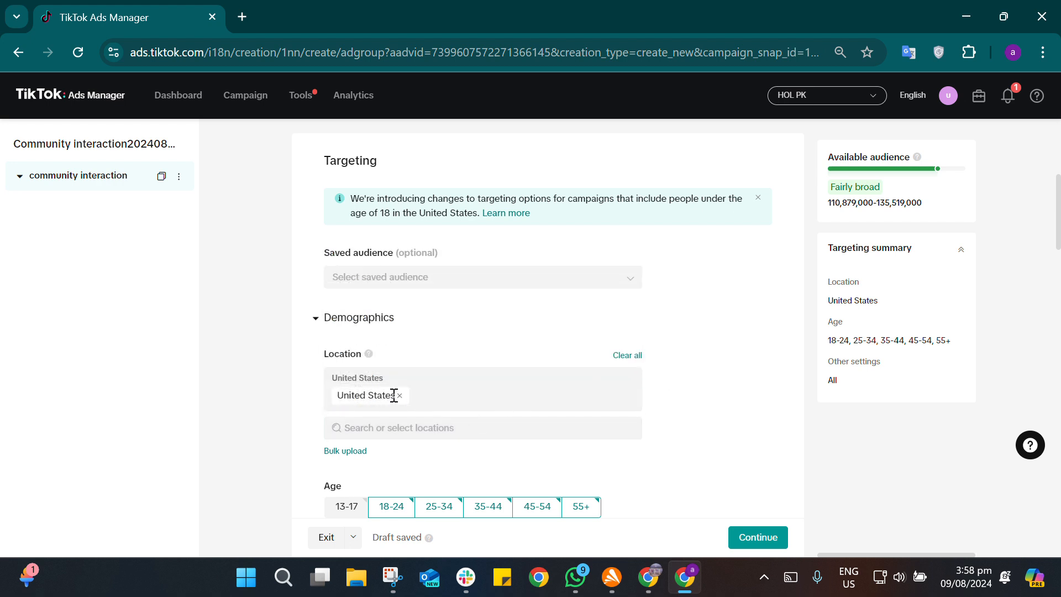
Step: Review the ad group's demographic and audience targeting options and browse the interest categories under Interests & Behaviors
scroll(526, 433, "down", 3)
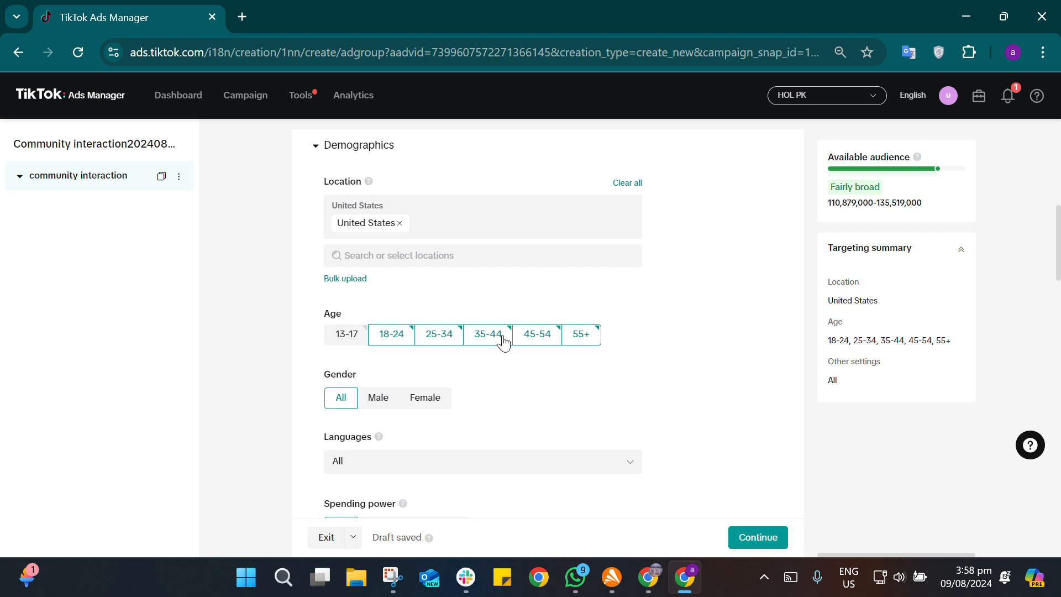
scroll(621, 362, "down", 2)
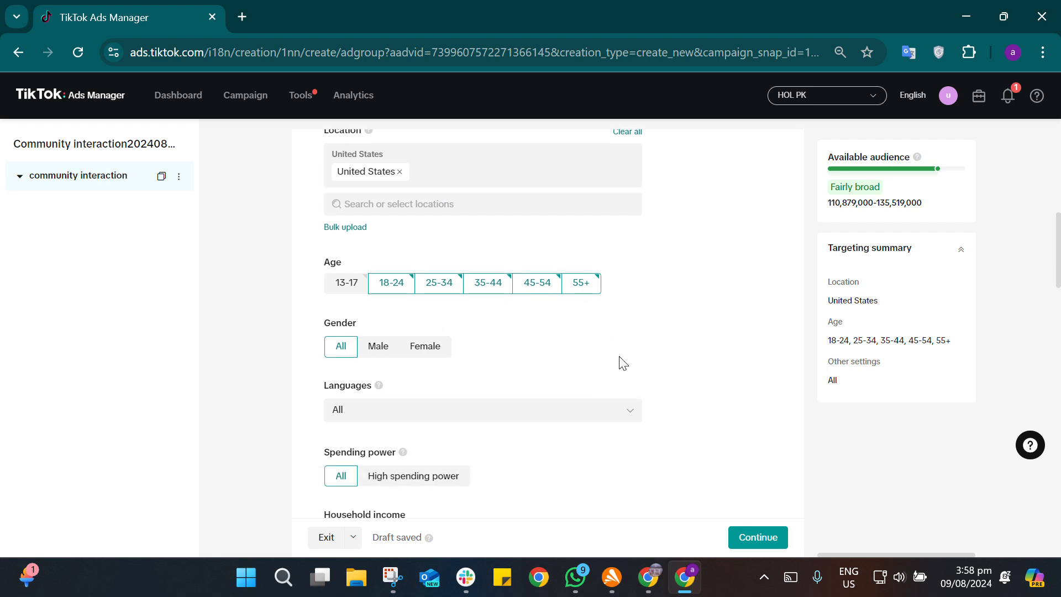
scroll(586, 288, "down", 2)
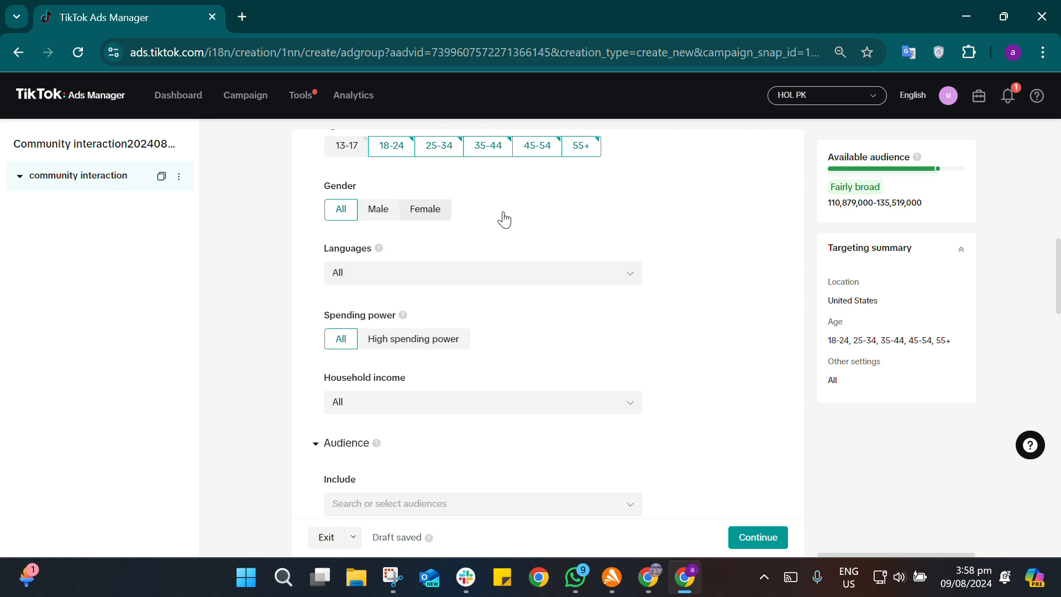
scroll(559, 328, "down", 2)
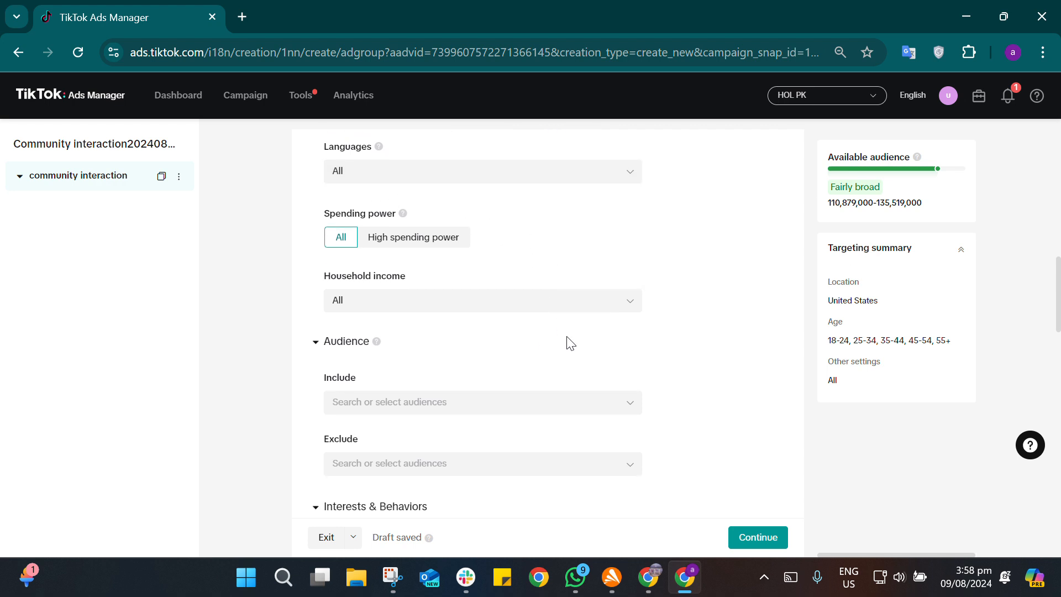
scroll(565, 341, "down", 3)
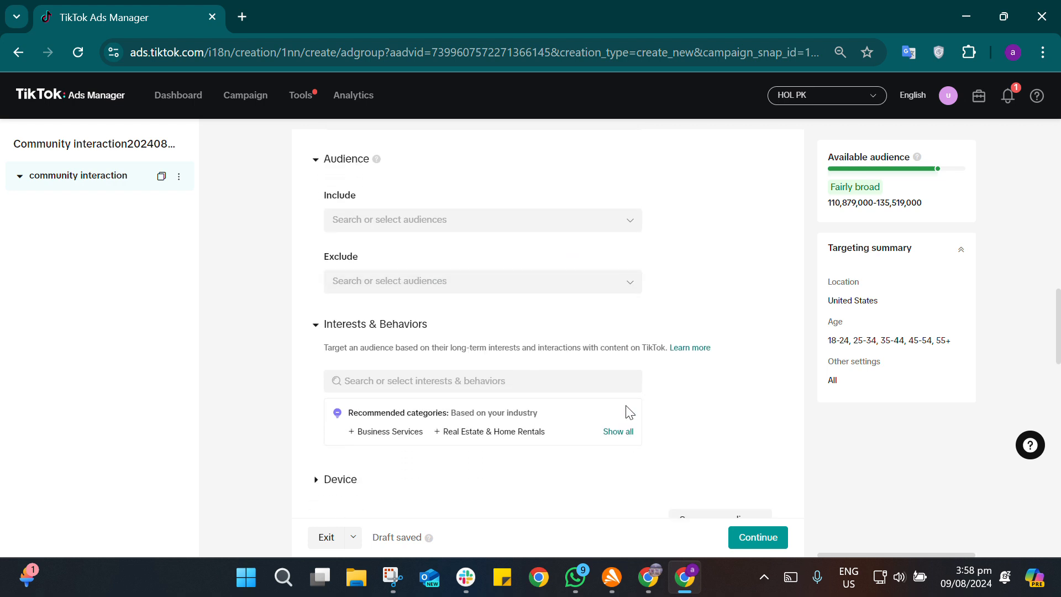
left_click(575, 385)
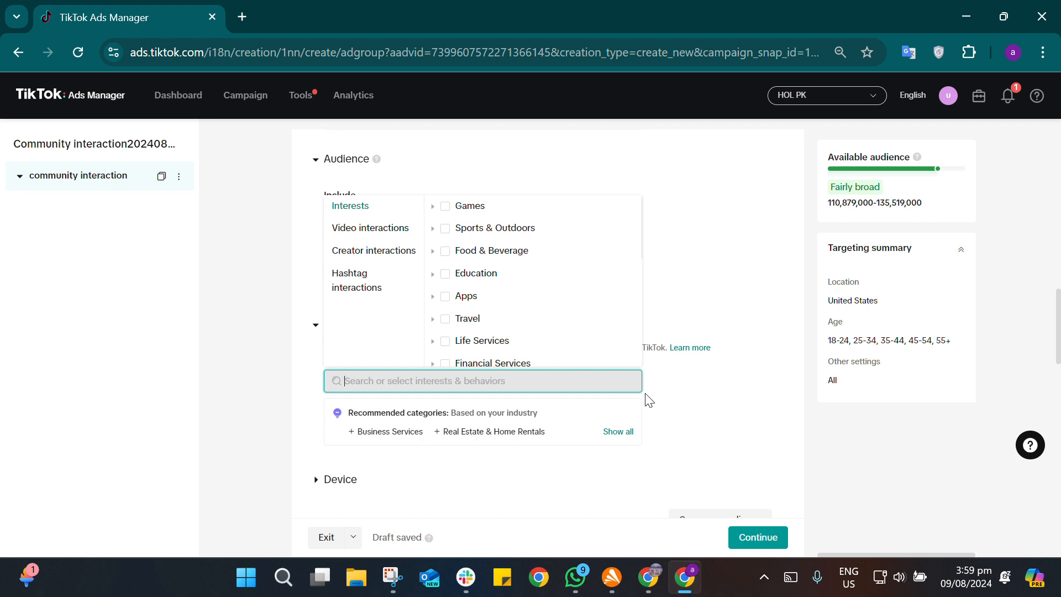
scroll(428, 254, "down", 1)
scroll(428, 254, "up", 1)
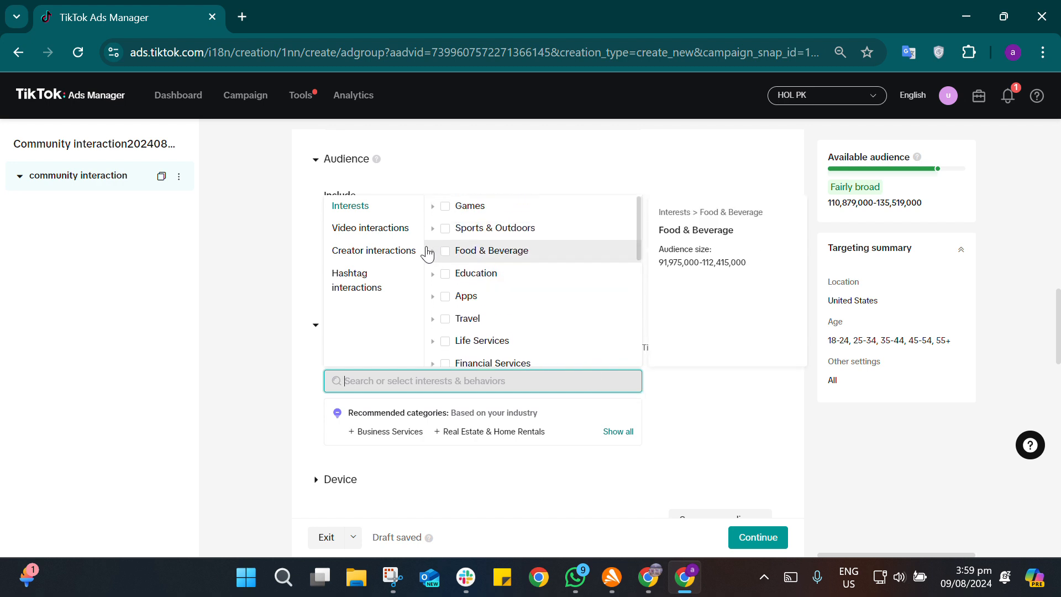
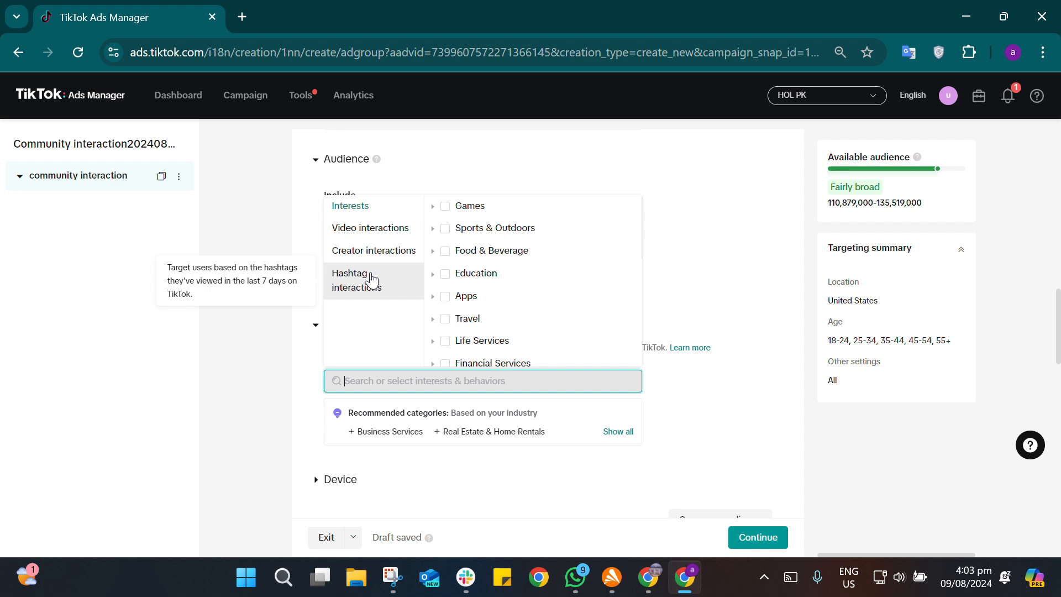
Step: Search Interests & Behaviors for "furniture" and add the interests Furniture, home furniture and wood furniture
left_click(727, 247)
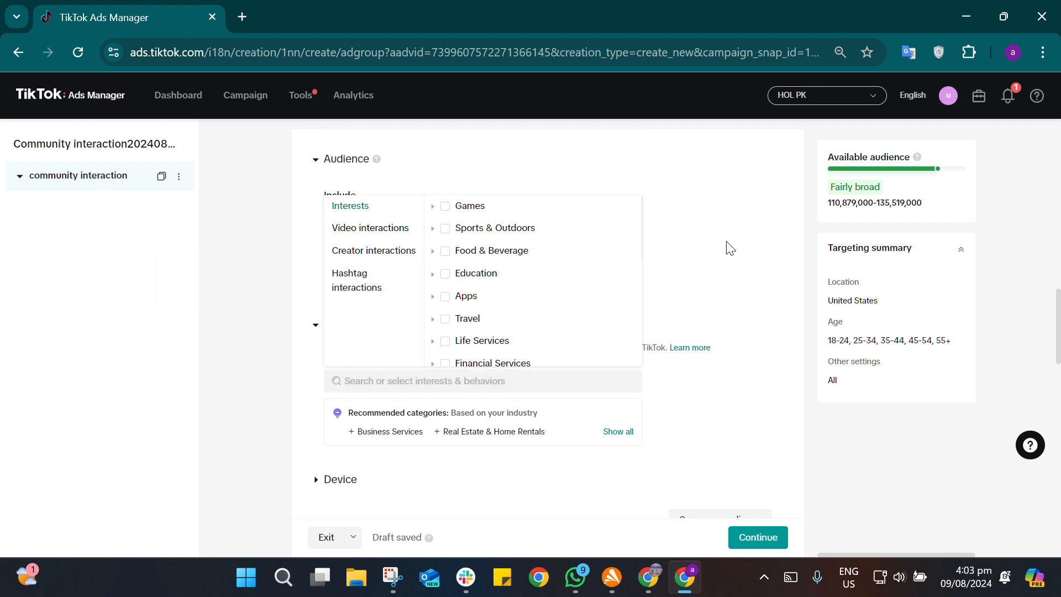
left_click(514, 382)
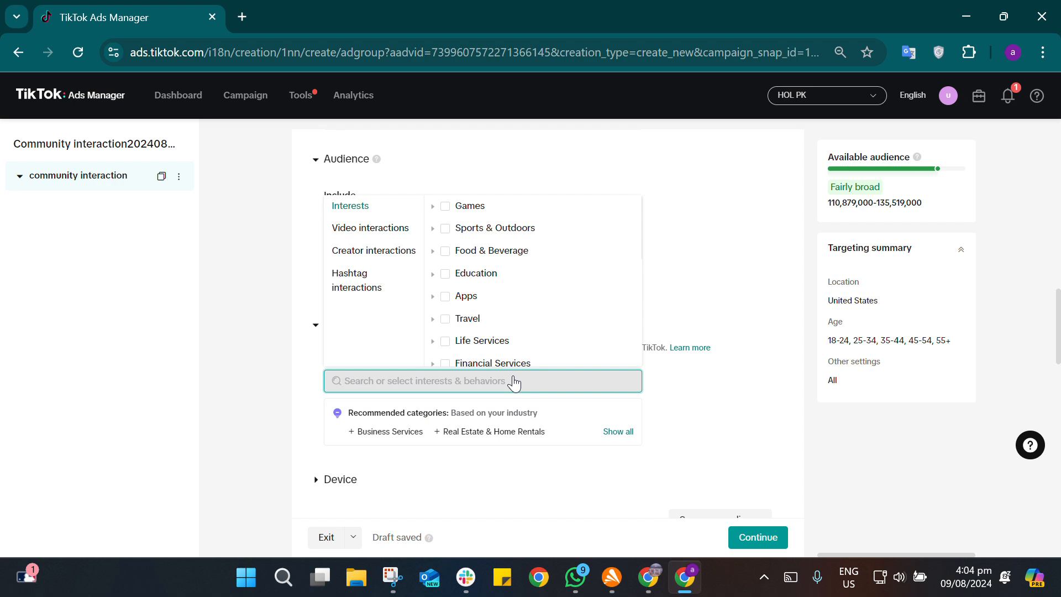
type("furnit")
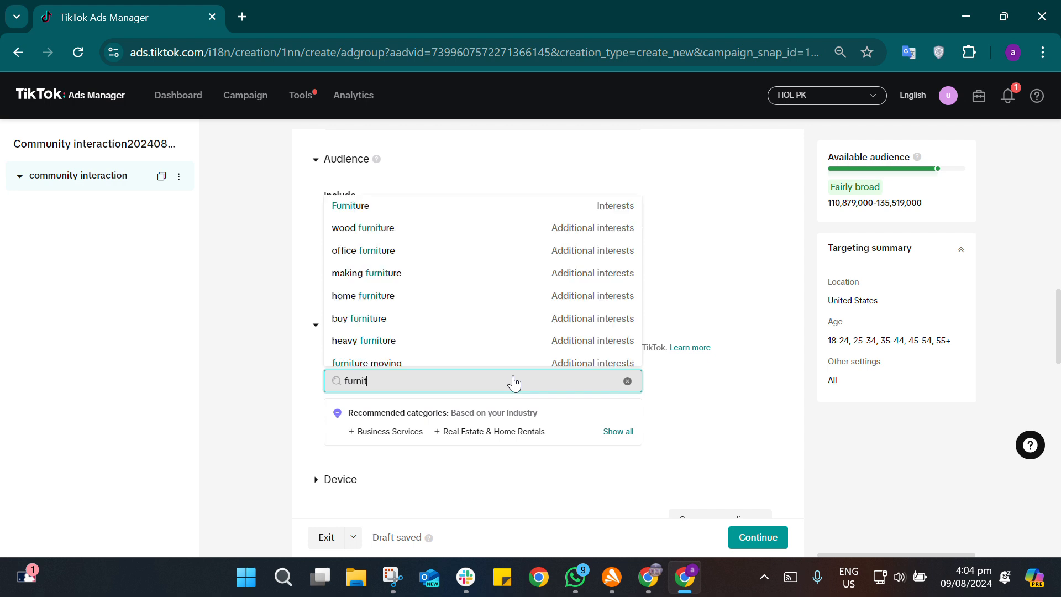
type("ure")
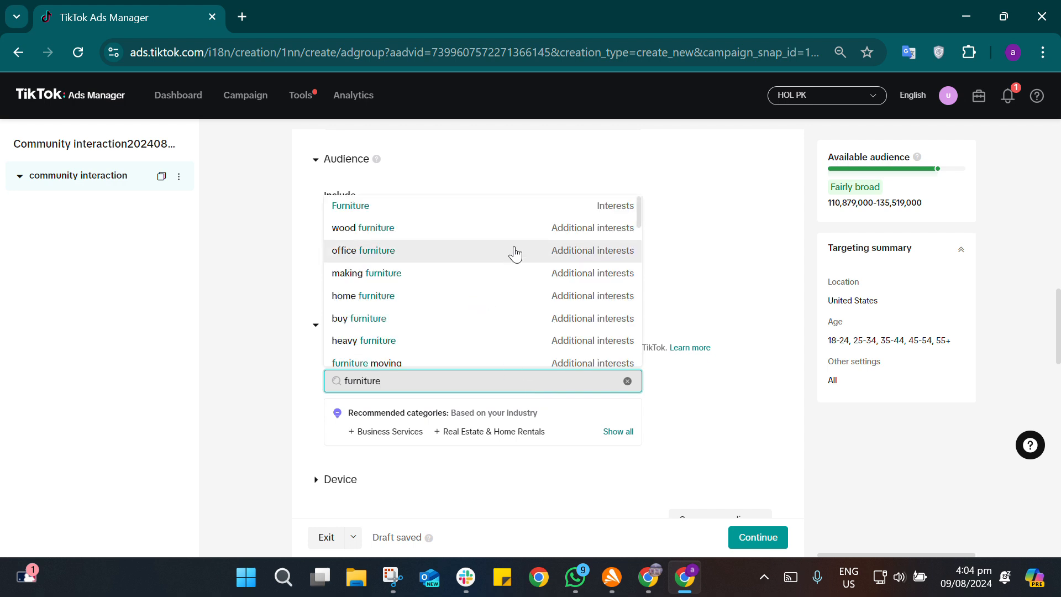
left_click(578, 206)
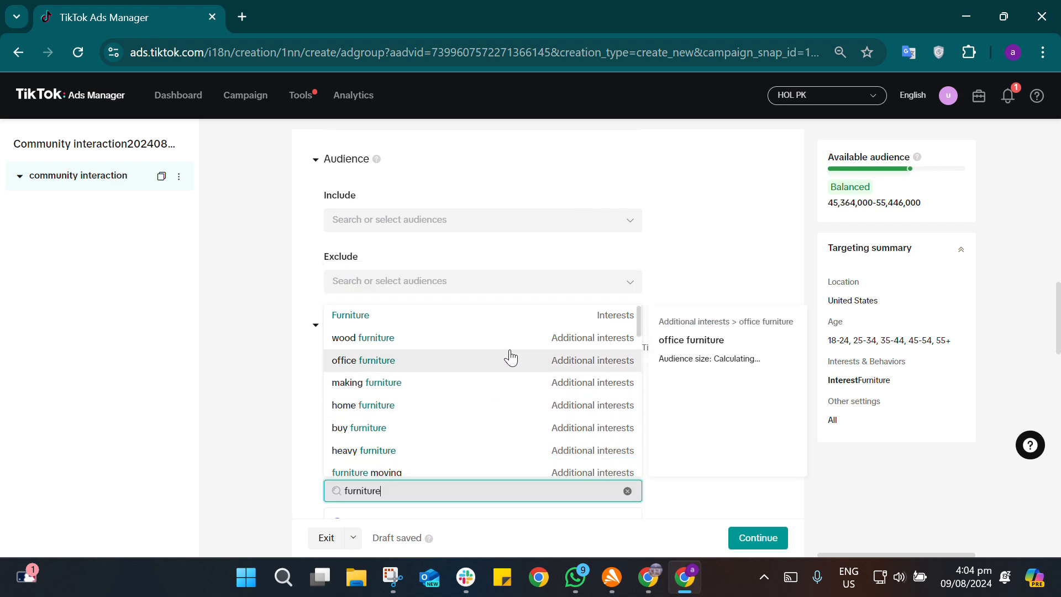
left_click(478, 412)
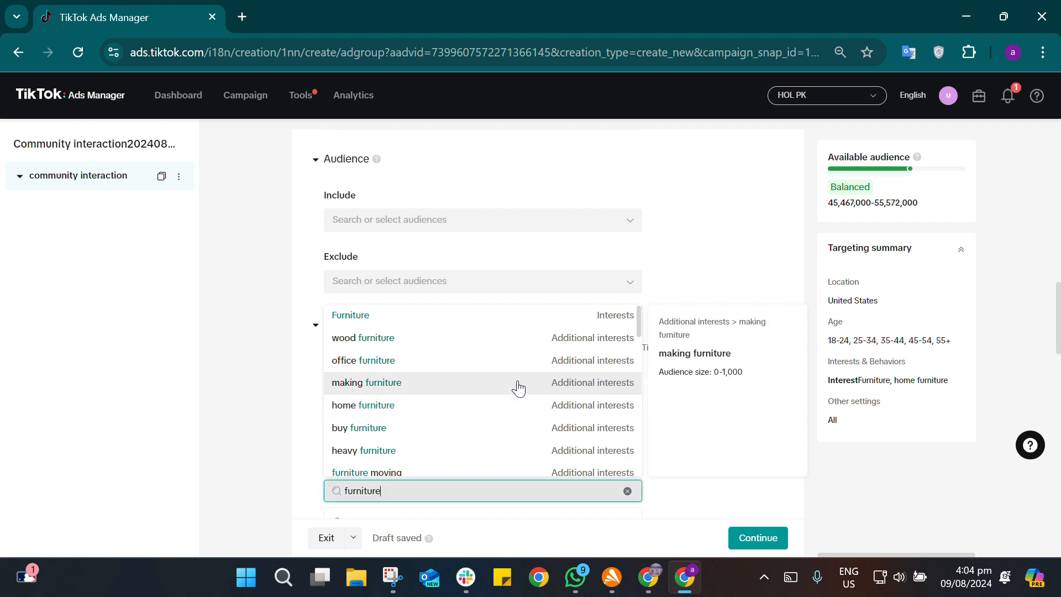
left_click(531, 345)
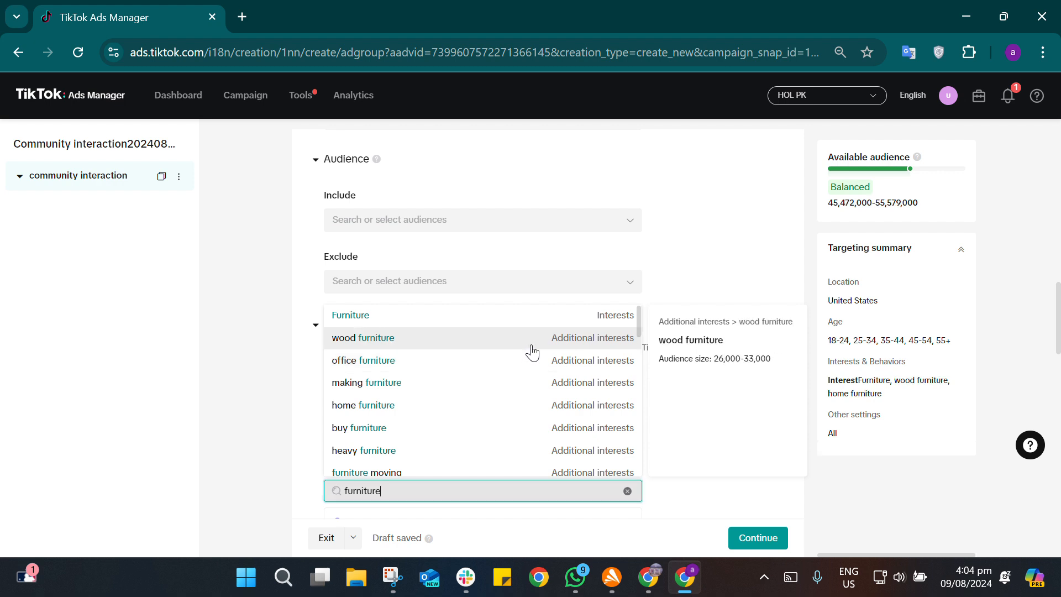
Step: Add outdoor furniture and office furniture from the same interest results and close the list
scroll(531, 359, "down", 3)
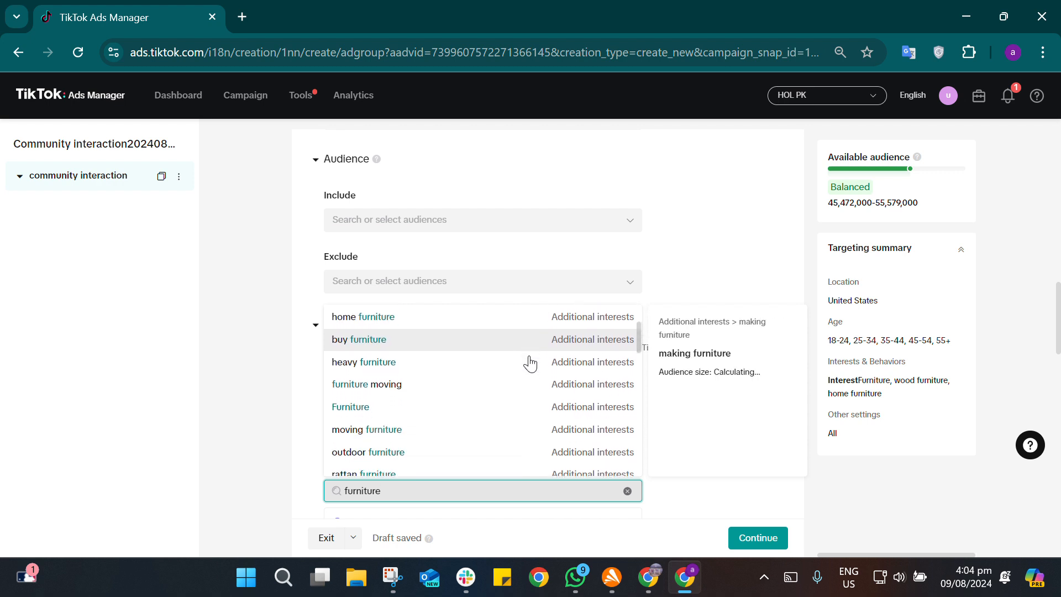
scroll(530, 362, "down", 1)
scroll(530, 363, "down", 2)
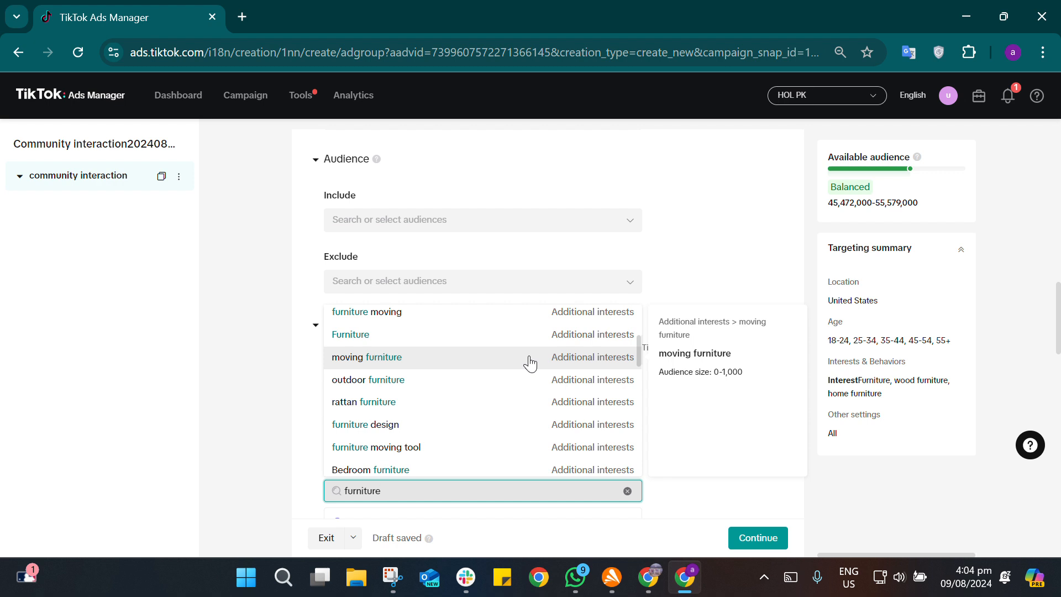
left_click(507, 378)
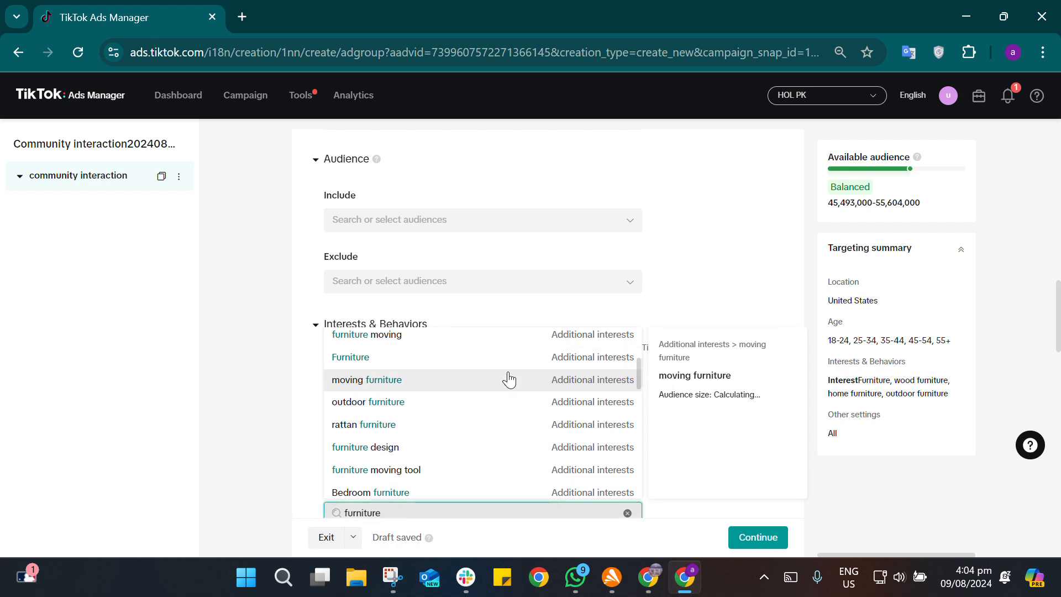
scroll(509, 380, "up", 3)
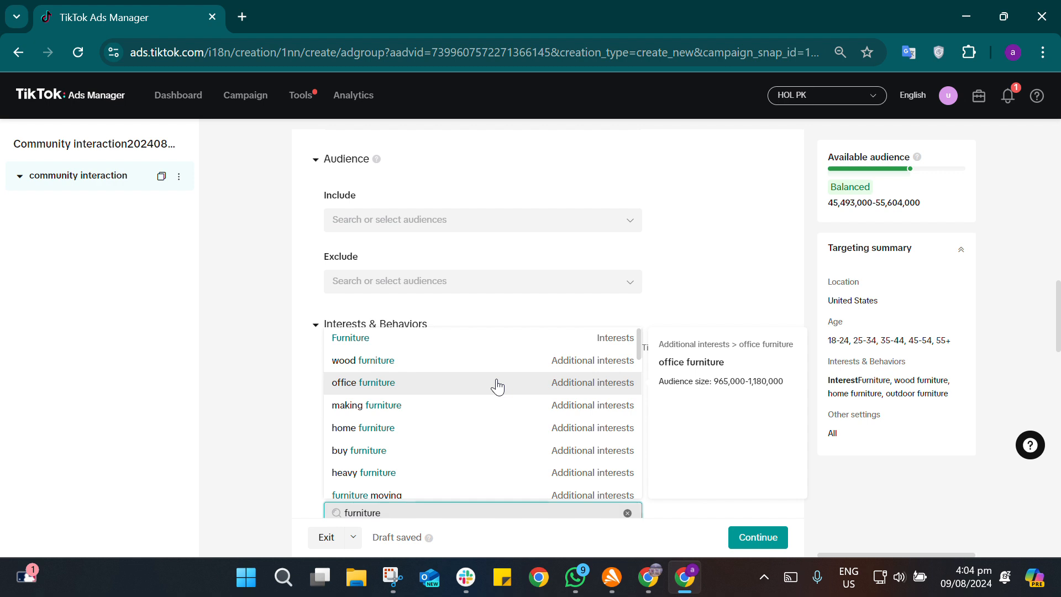
left_click(498, 384)
left_click(839, 471)
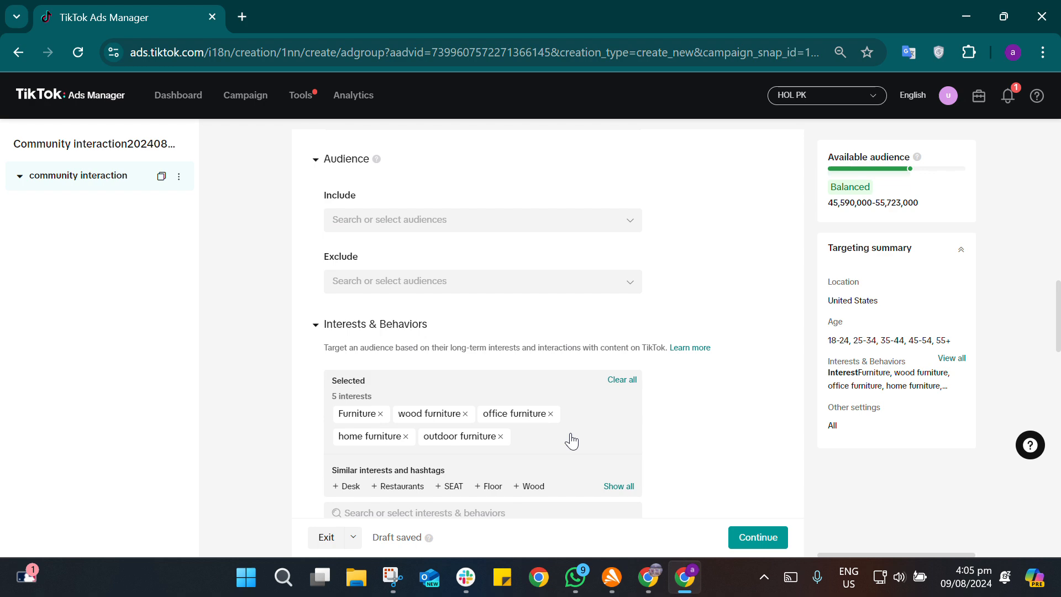
scroll(737, 427, "down", 4)
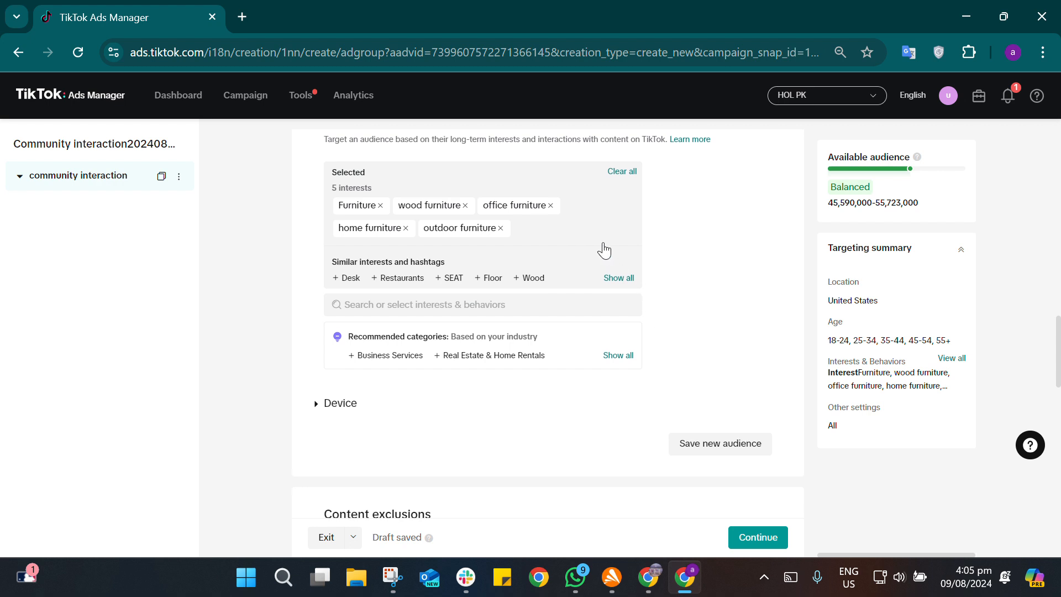
scroll(604, 250, "up", 1)
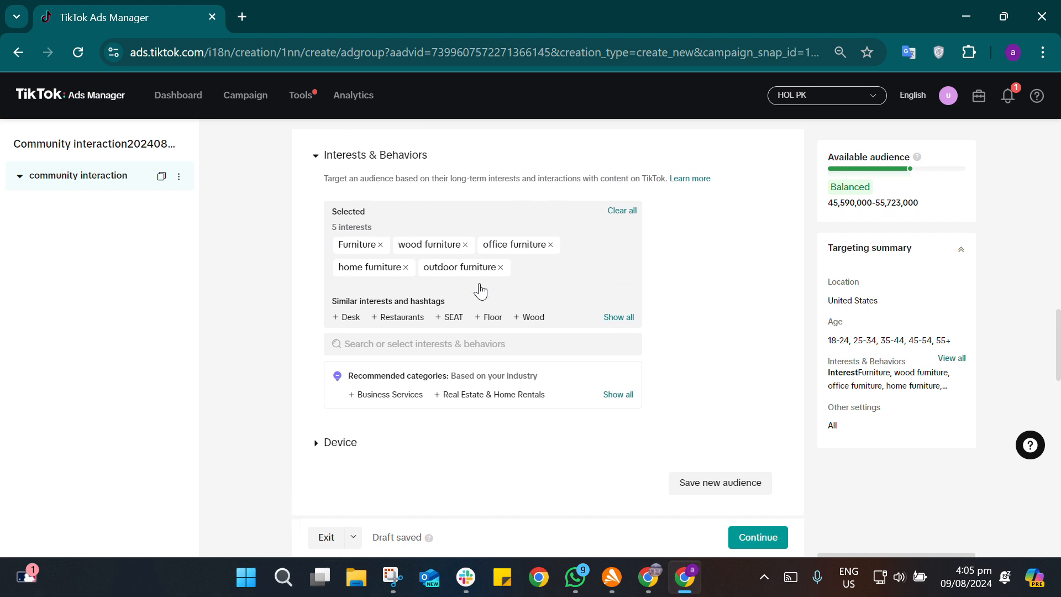
left_click(463, 349)
type("#")
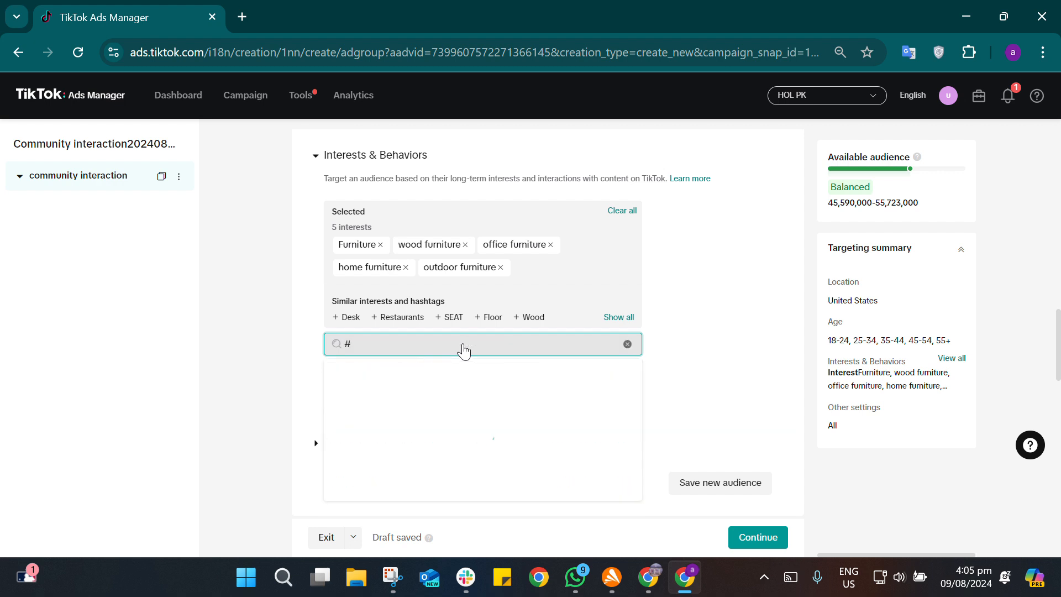
key("BackSpace")
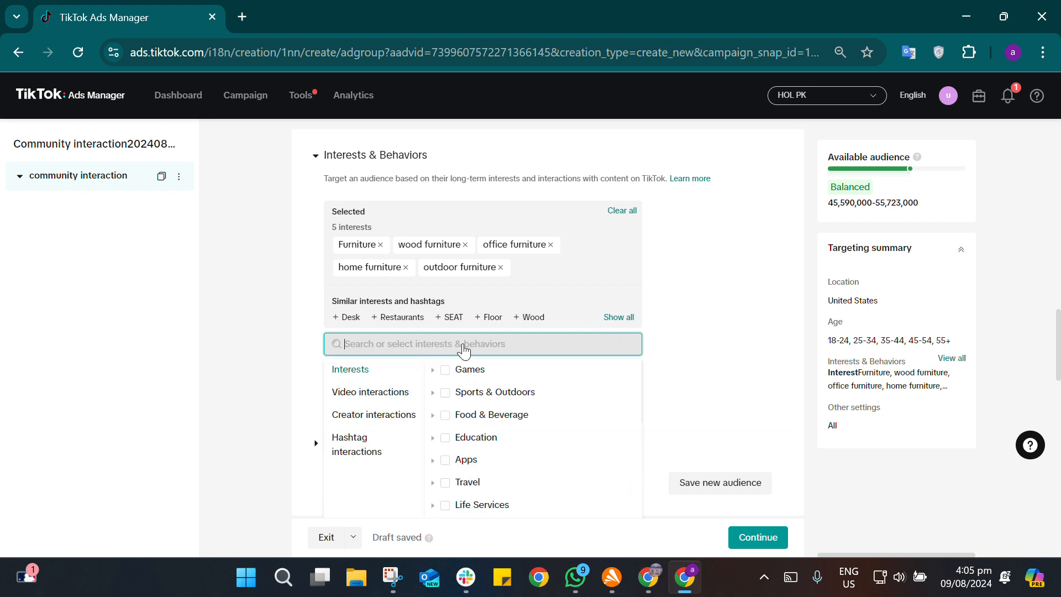
left_click(362, 445)
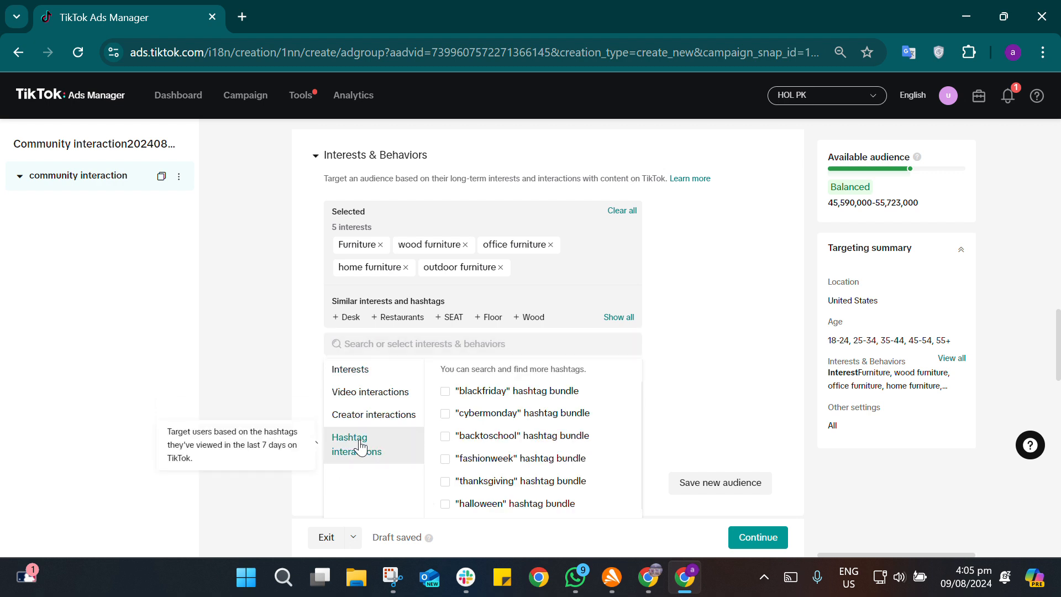
left_click(479, 348)
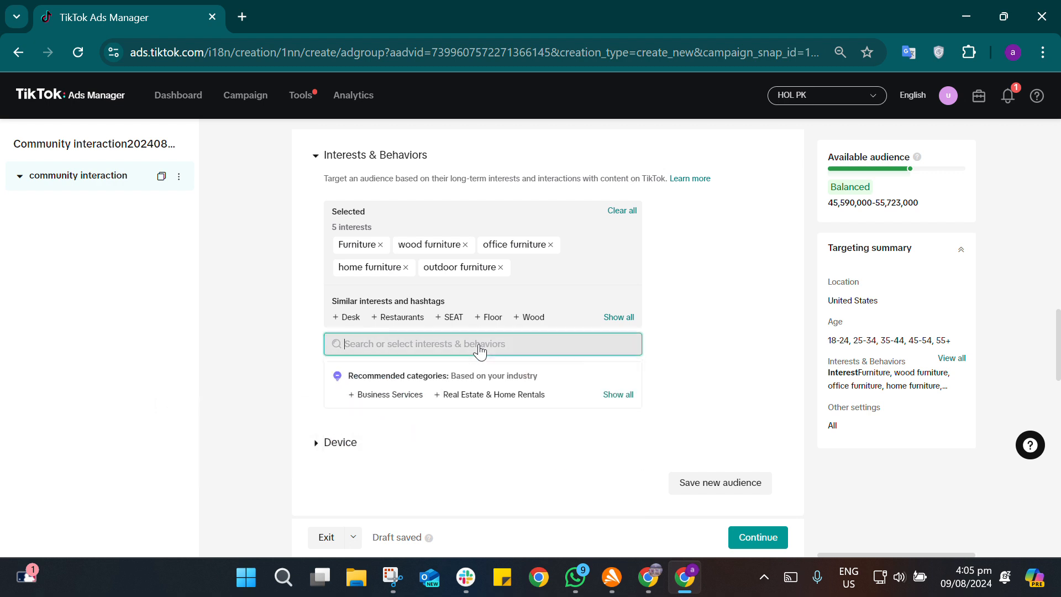
type("#fur")
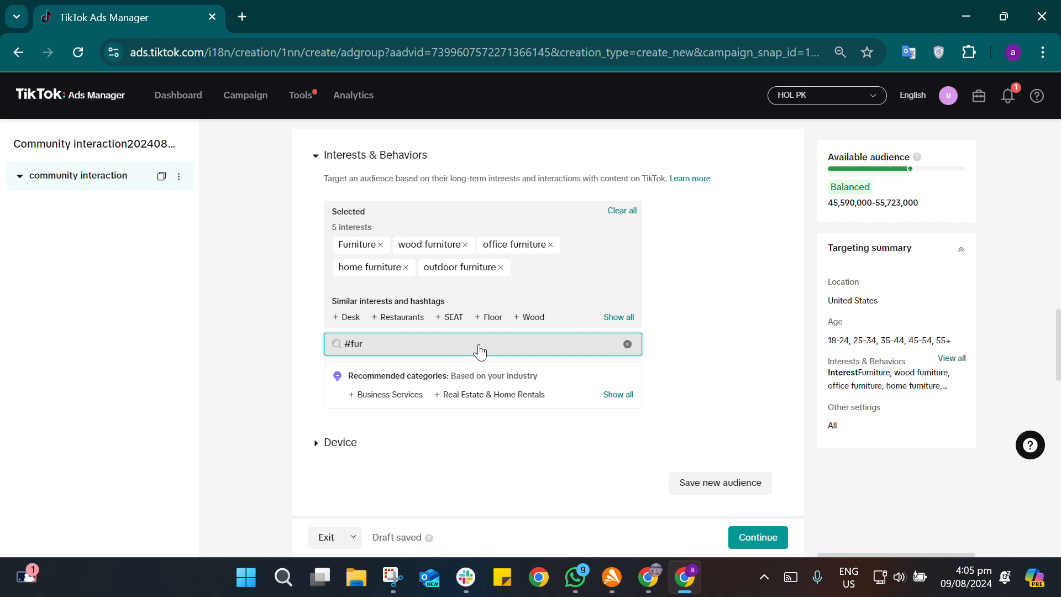
type("niture")
key("BackSpace")
key("BackSpace")
key("BackSpace")
key("BackSpace")
key("BackSpace")
key("BackSpace")
key("BackSpace")
key("BackSpace")
left_click(480, 350)
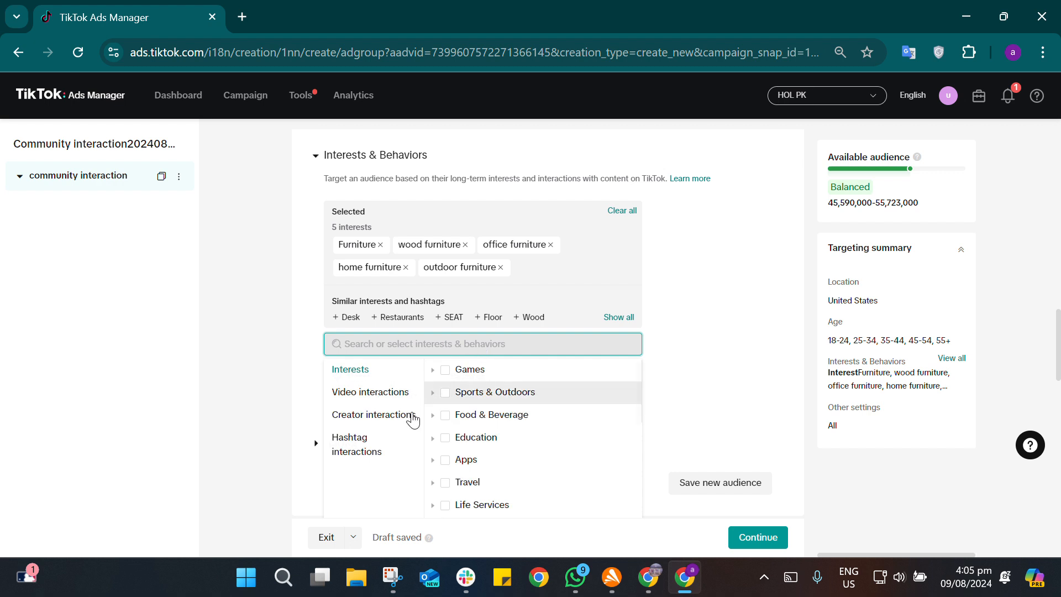
Step: Look through the Hashtag interactions bundles, search for "#furniture", and add the #furnitures hashtag to the targeting
left_click(327, 449)
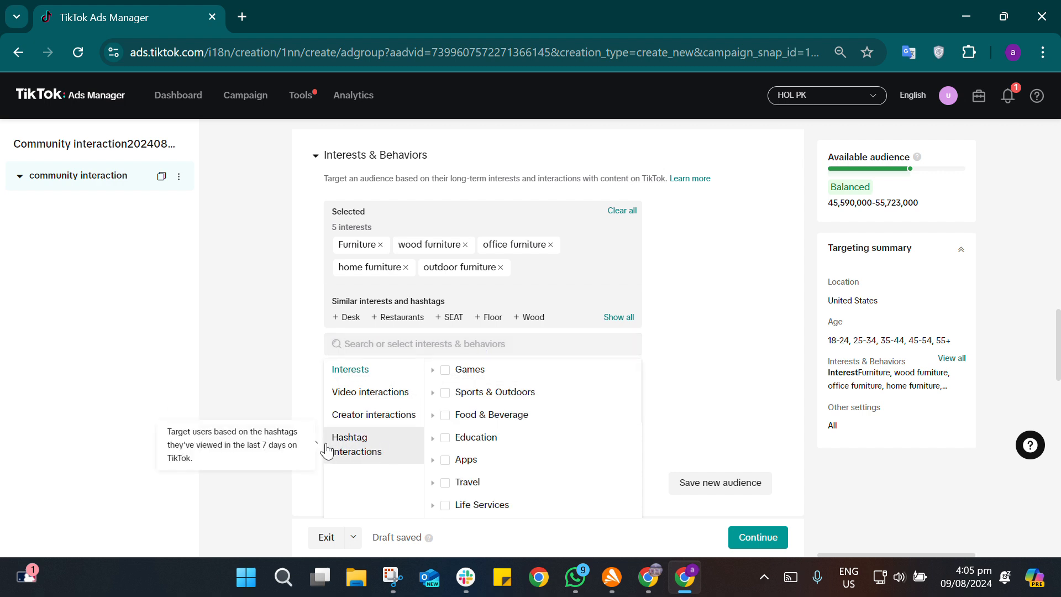
scroll(416, 436, "down", 2)
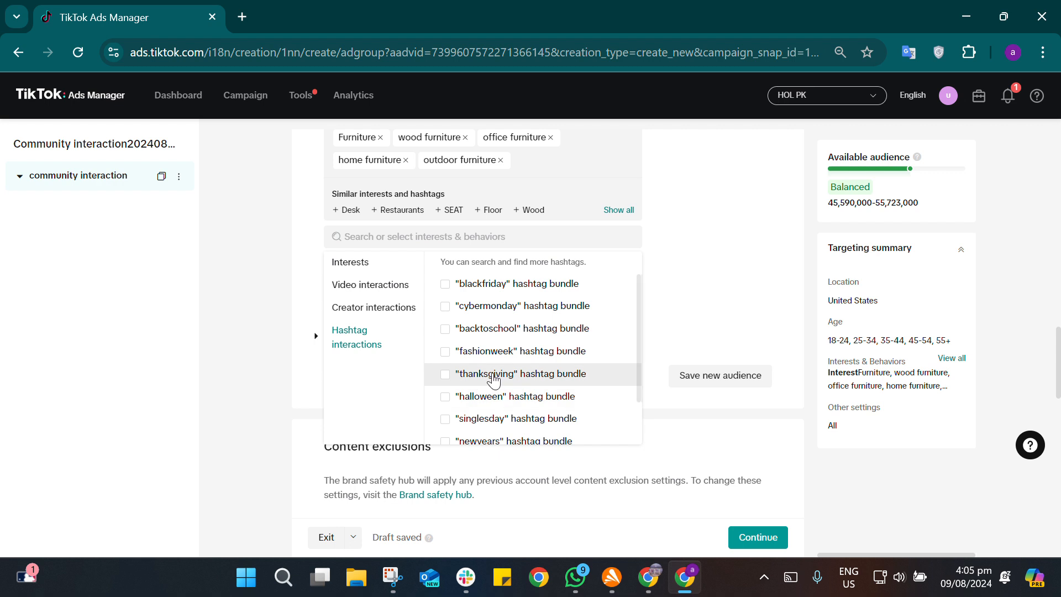
scroll(490, 375, "down", 1)
scroll(494, 380, "up", 1)
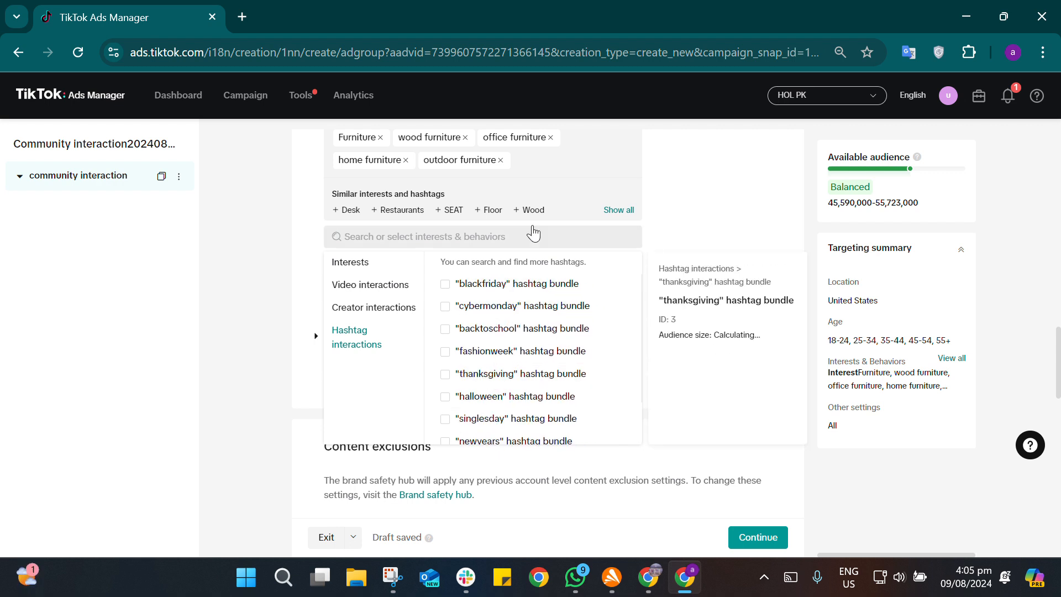
left_click(500, 239)
type("\\#")
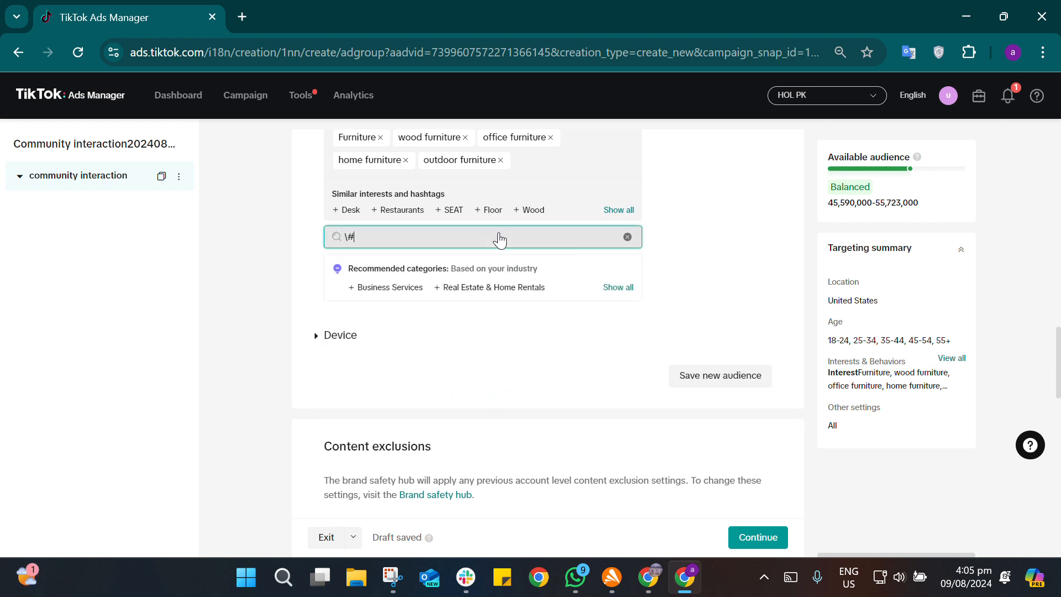
key("BackSpace")
key("BackSpace")
type("#furniture")
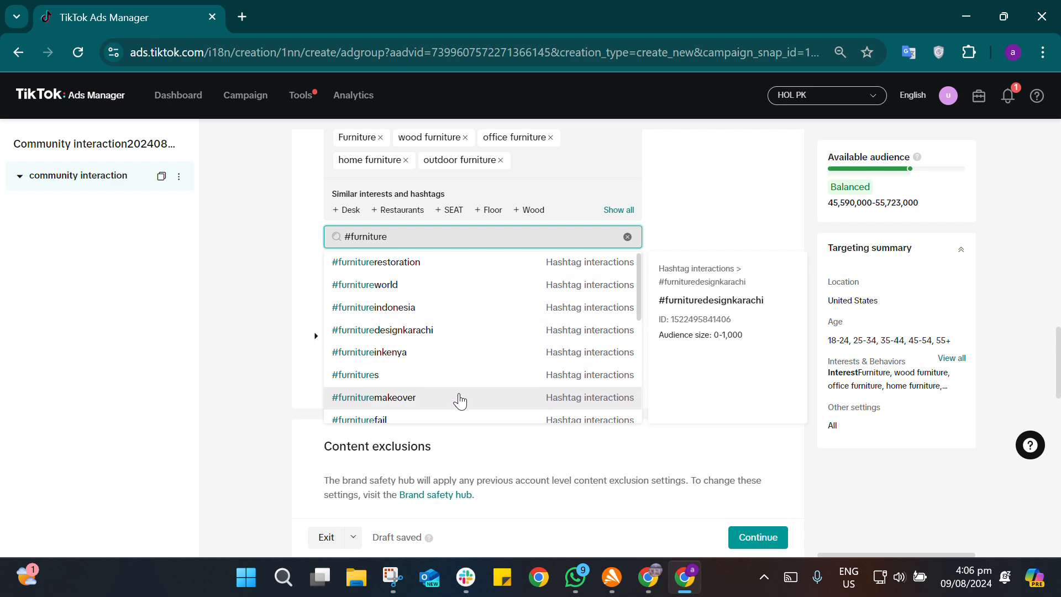
left_click(490, 375)
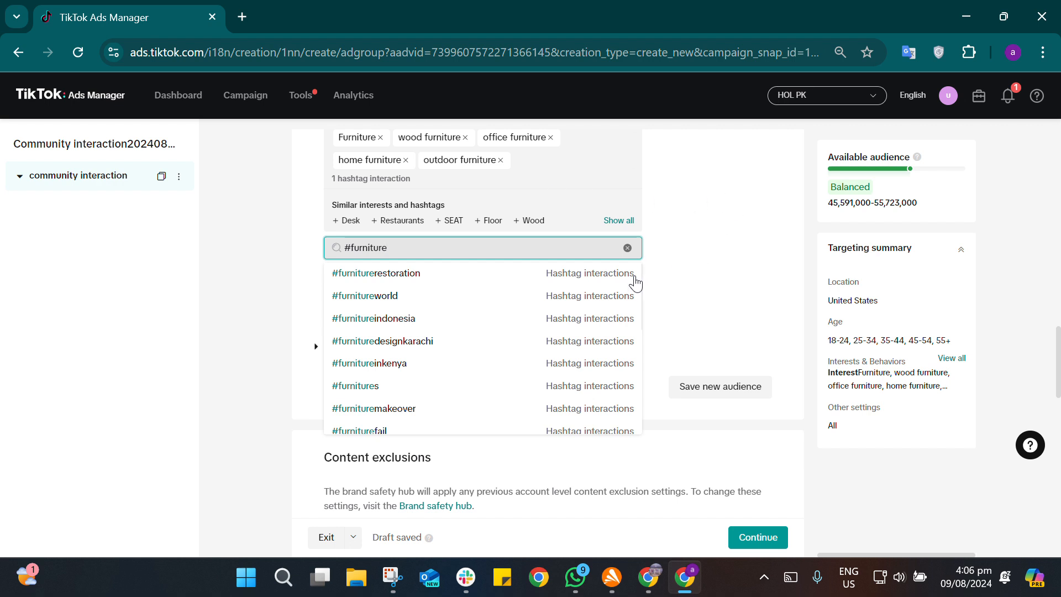
Step: Browse more #furniture hashtags, clear the search, and review the selected hashtag interaction
scroll(513, 343, "down", 2)
scroll(513, 343, "down", 1)
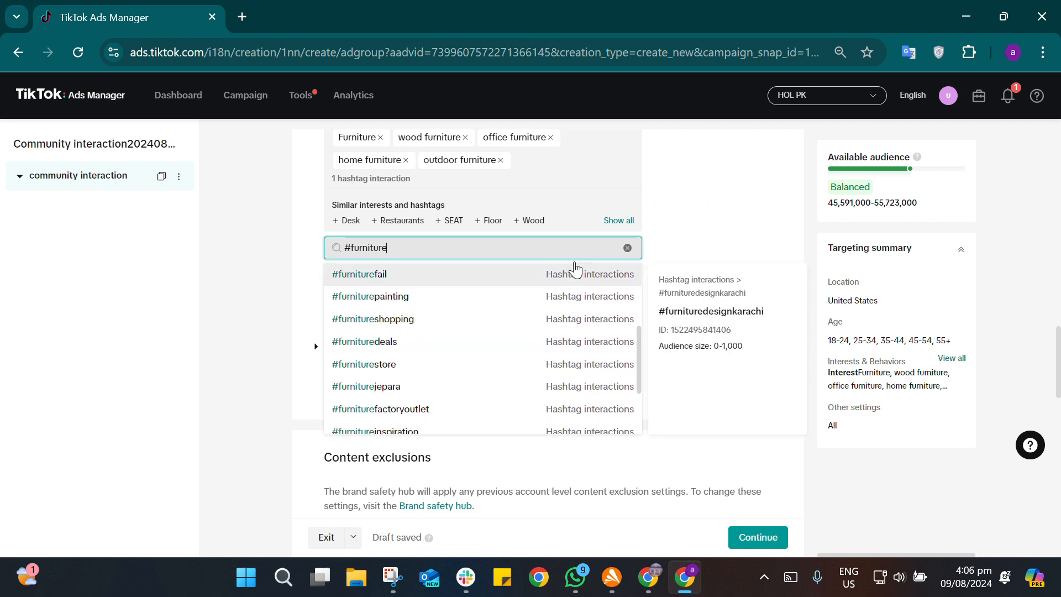
left_click(628, 250)
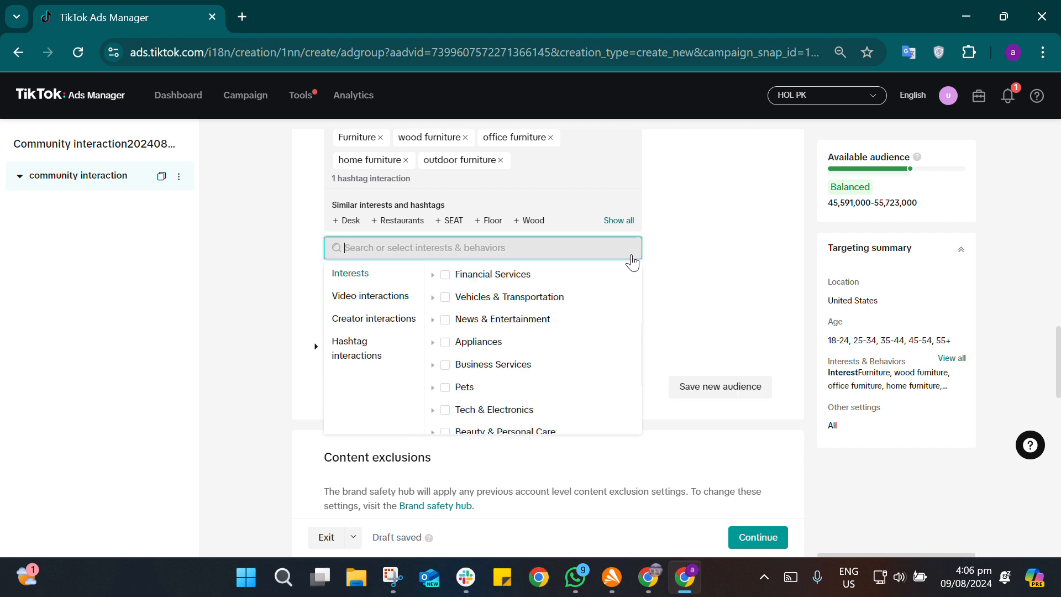
left_click(750, 271)
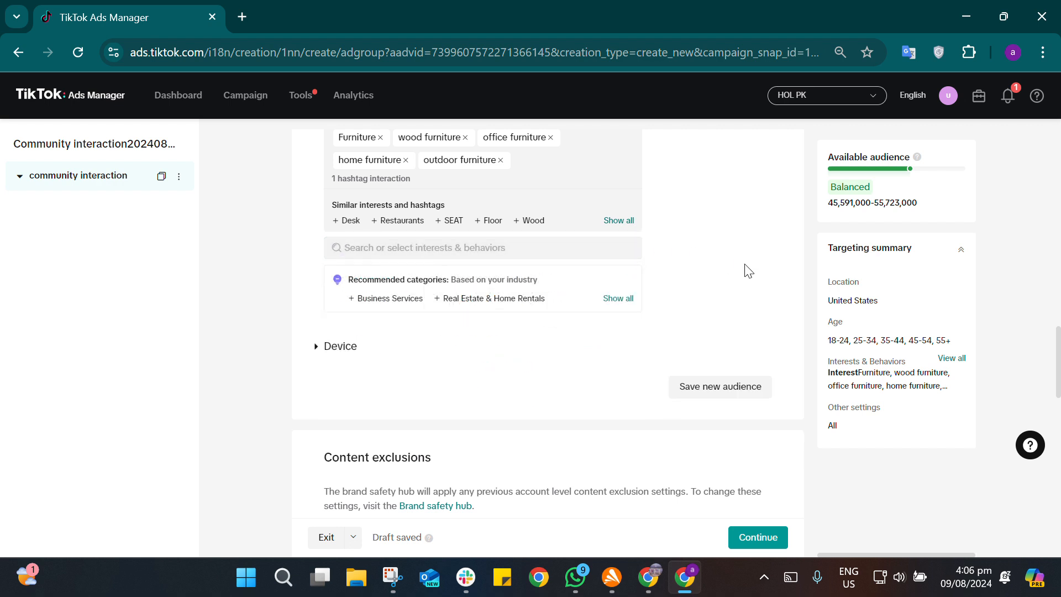
scroll(568, 171, "down", 1)
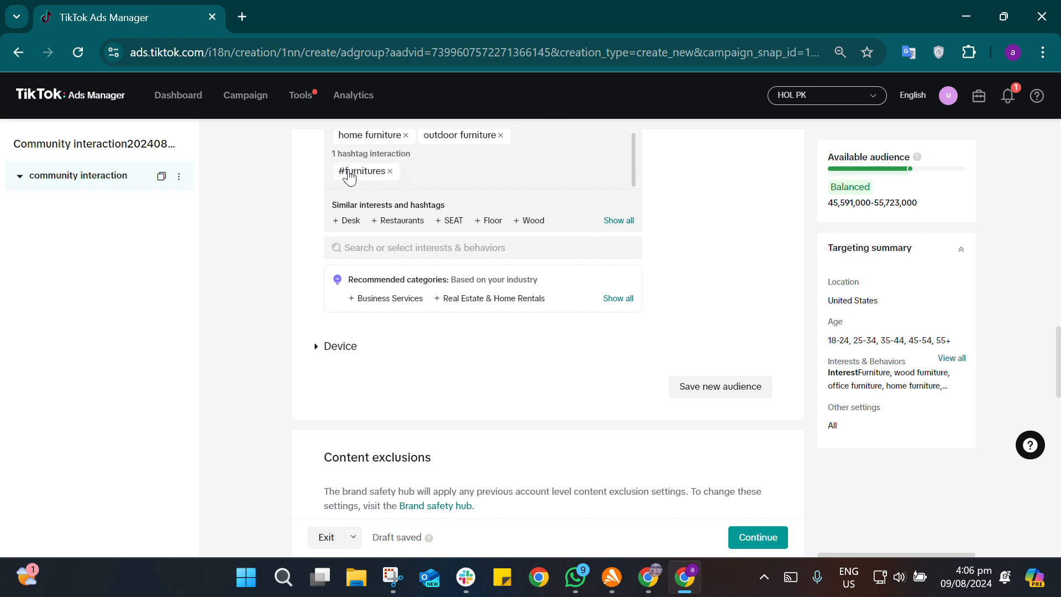
scroll(777, 291, "down", 3)
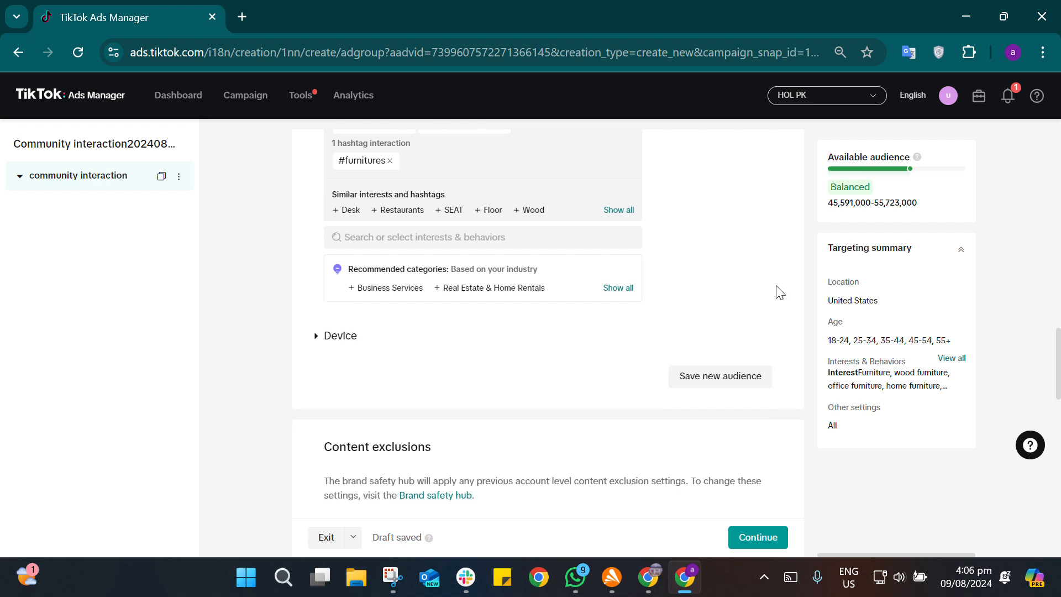
Step: Set the ad group's daily budget to 50 USD under Budget & Schedule
scroll(779, 291, "down", 1)
scroll(779, 292, "down", 1)
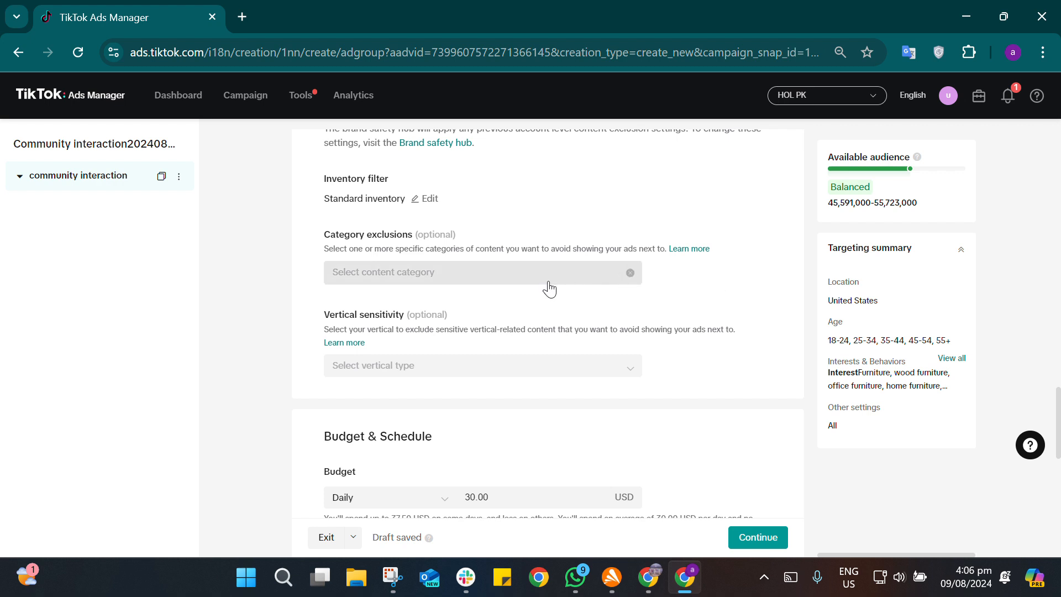
scroll(747, 327, "down", 2)
scroll(749, 327, "down", 1)
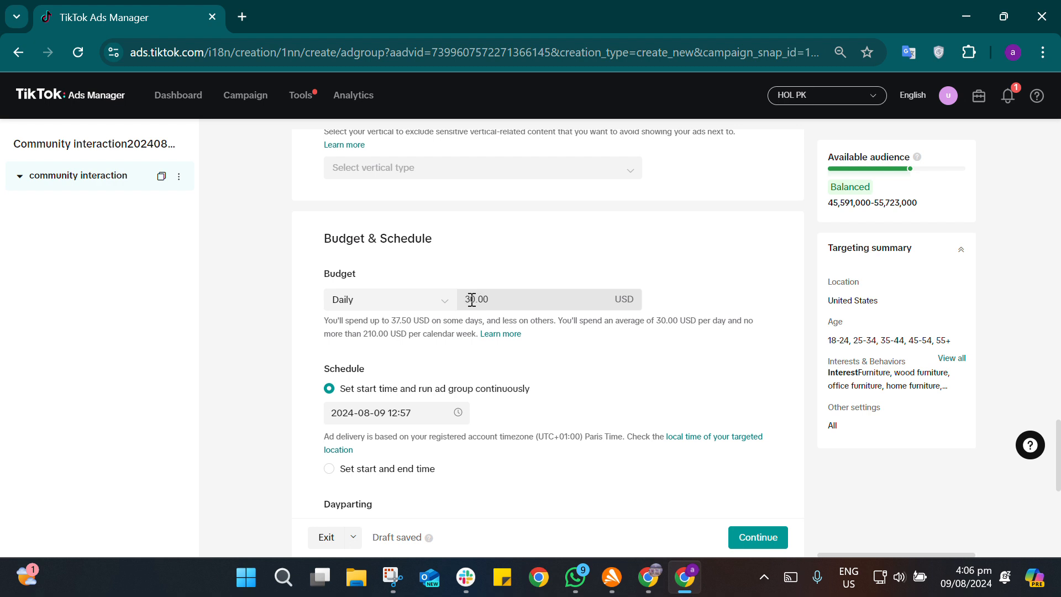
double_click(470, 299)
key("BackSpace")
type("5")
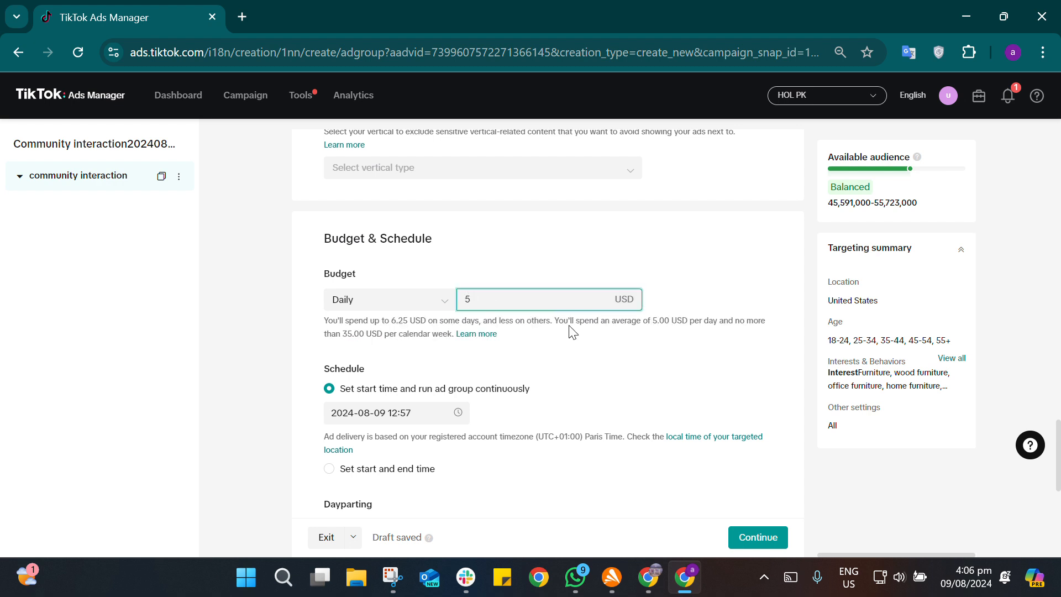
type("0")
left_click(642, 359)
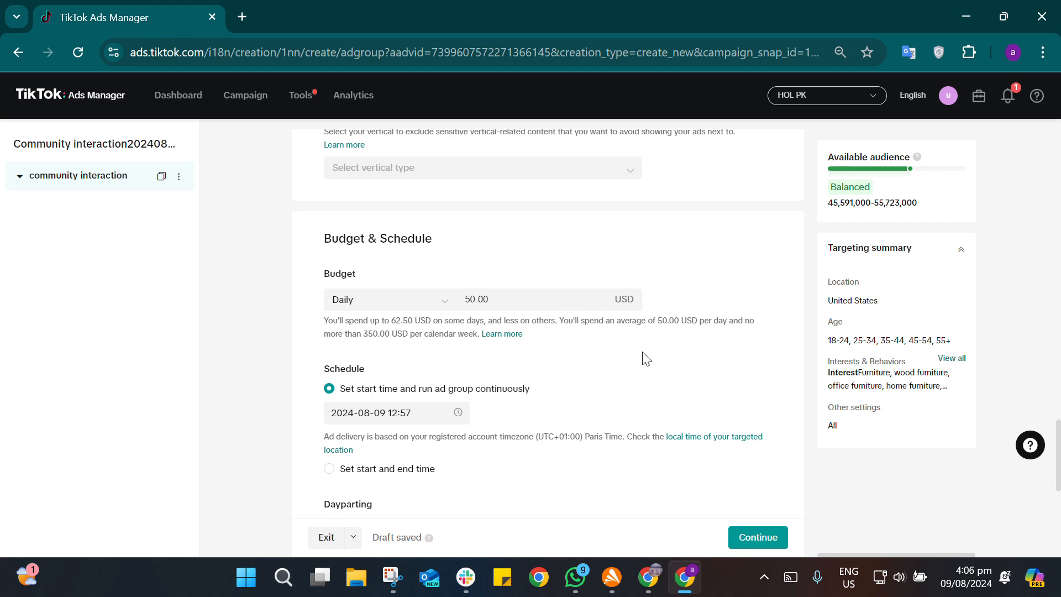
Step: Review the Optimization goal choices under Bidding & Optimization and keep Follow selected
scroll(644, 360, "down", 6)
scroll(644, 356, "down", 1)
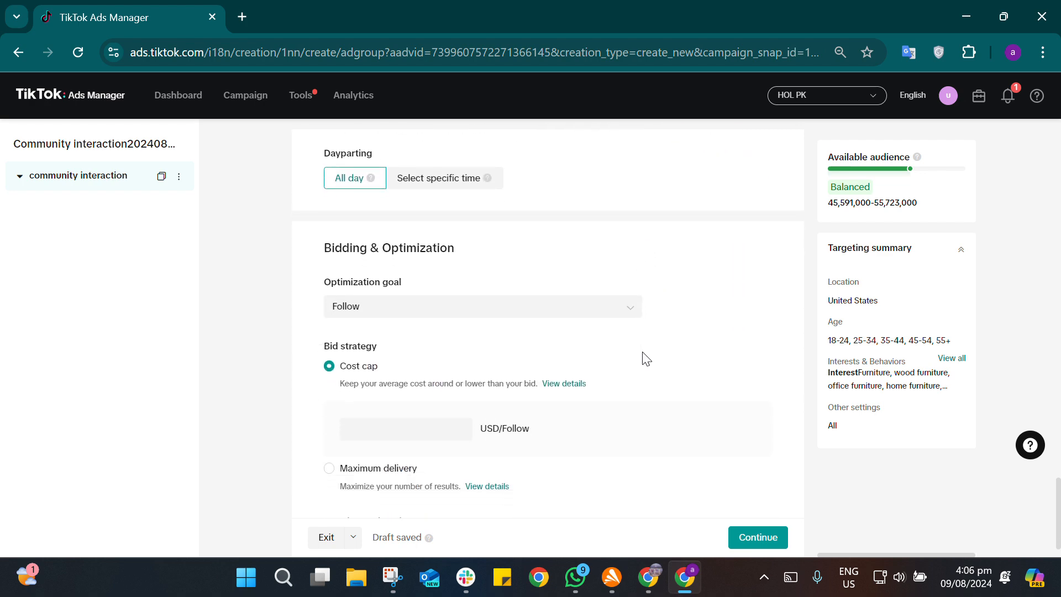
left_click(629, 292)
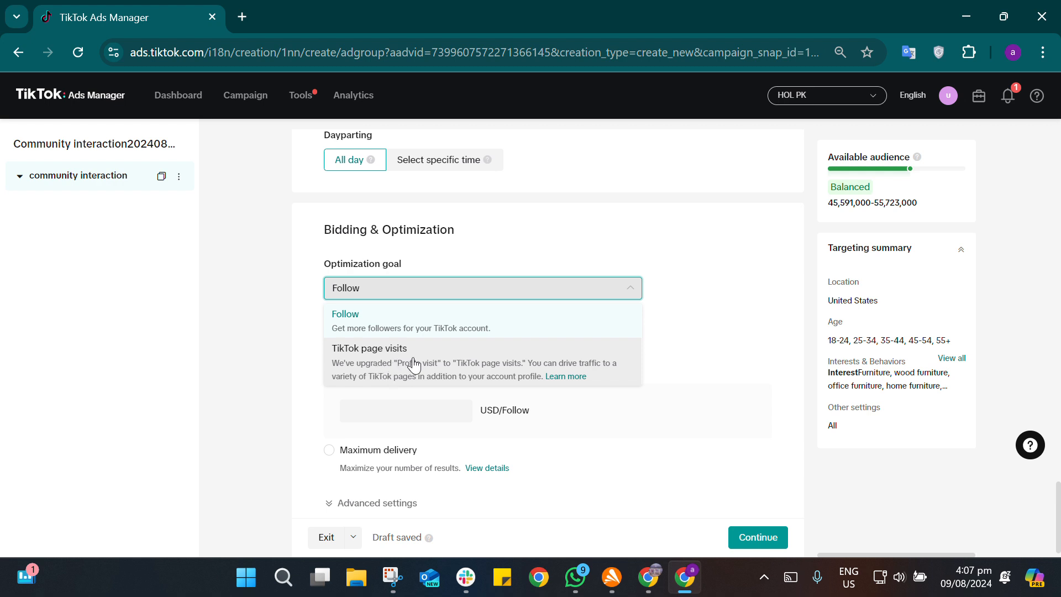
left_click(526, 288)
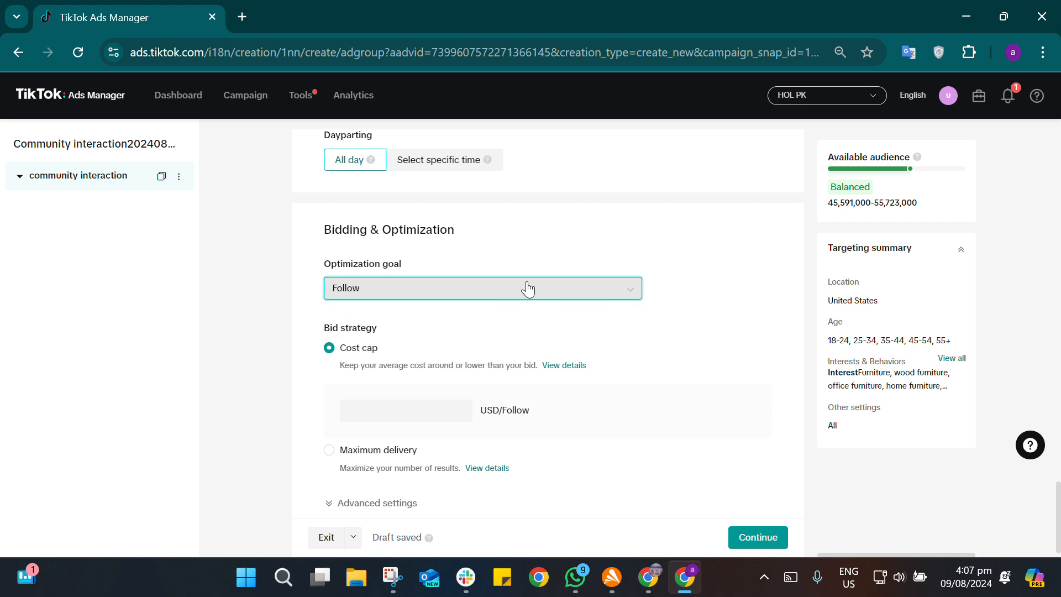
Step: Set the ad group's bid strategy to Maximum delivery and continue to the ad setup
scroll(765, 342, "down", 1)
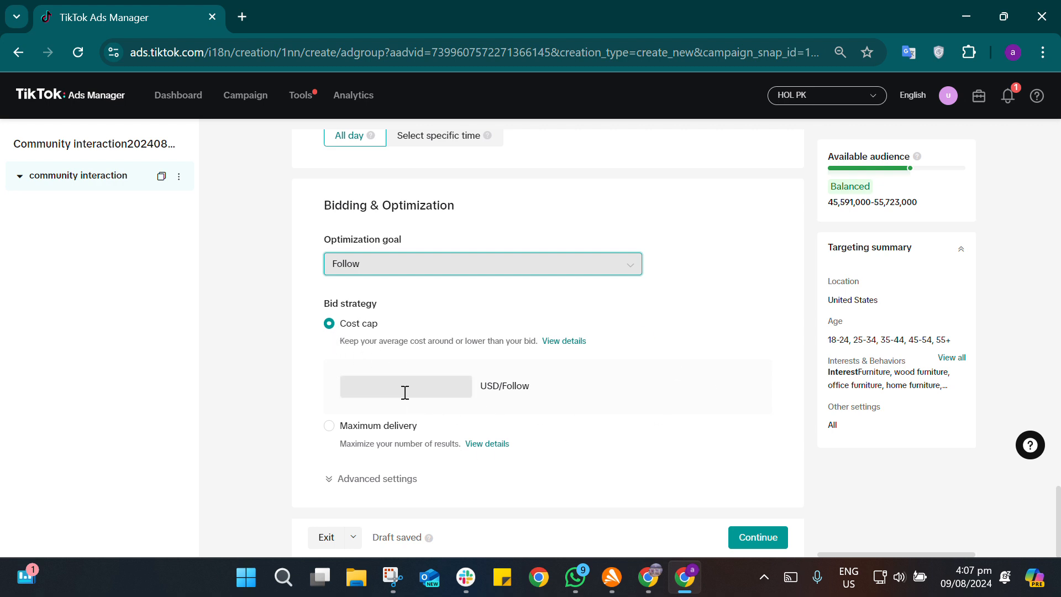
left_click(339, 427)
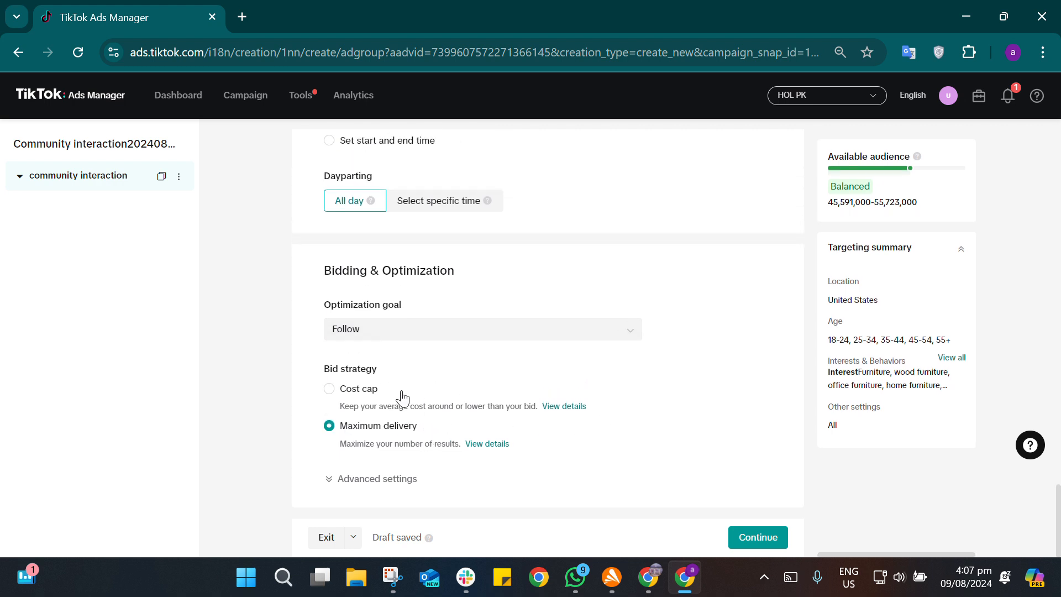
left_click(769, 539)
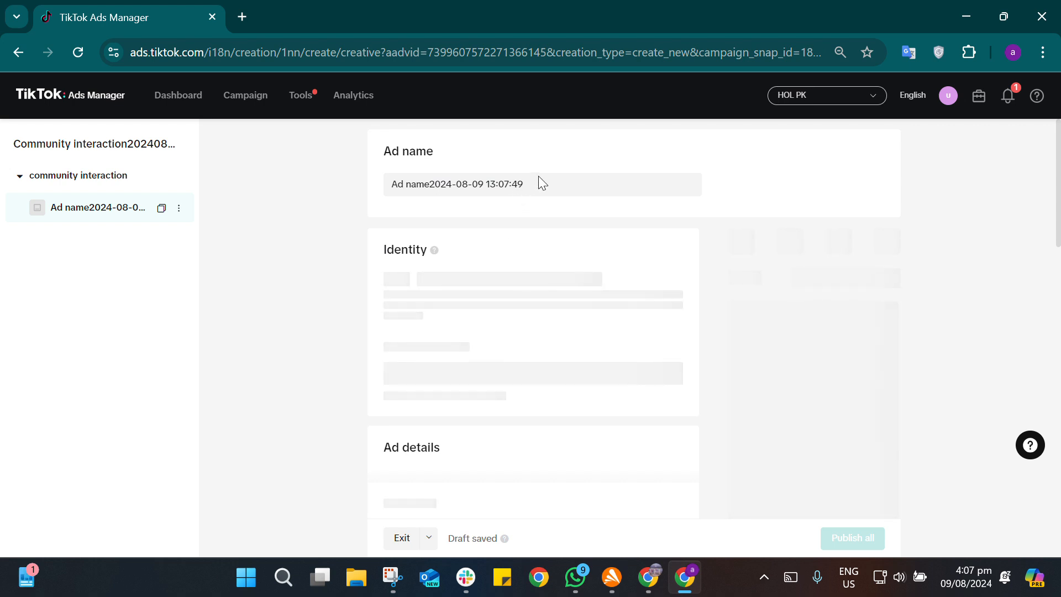
Step: Start connecting a TikTok account under Identity, cancel the password verification, and look over the Ad details section
scroll(538, 176, "down", 2)
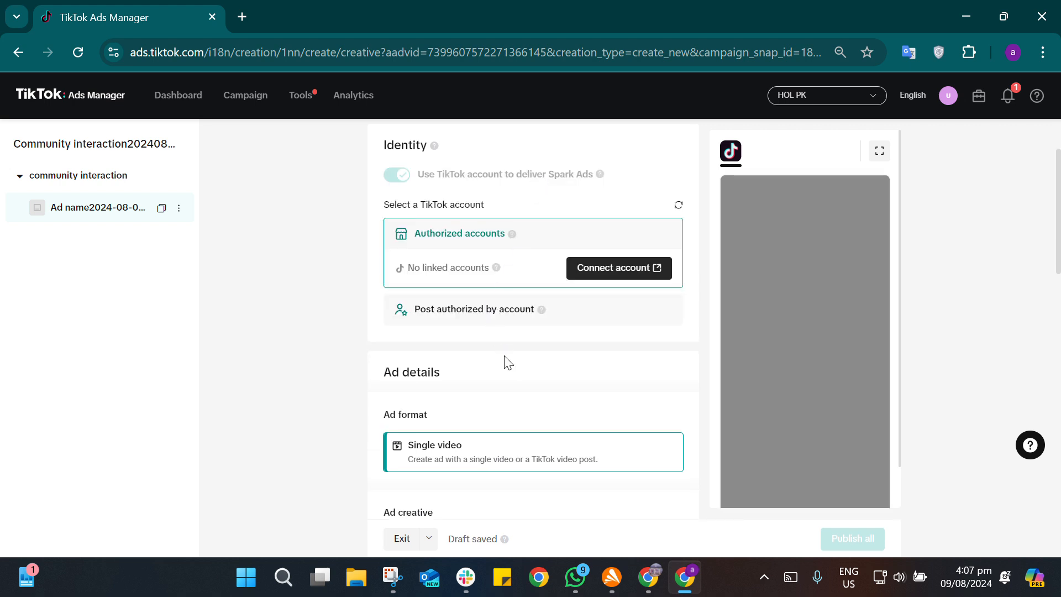
scroll(514, 365, "down", 1)
scroll(511, 360, "up", 1)
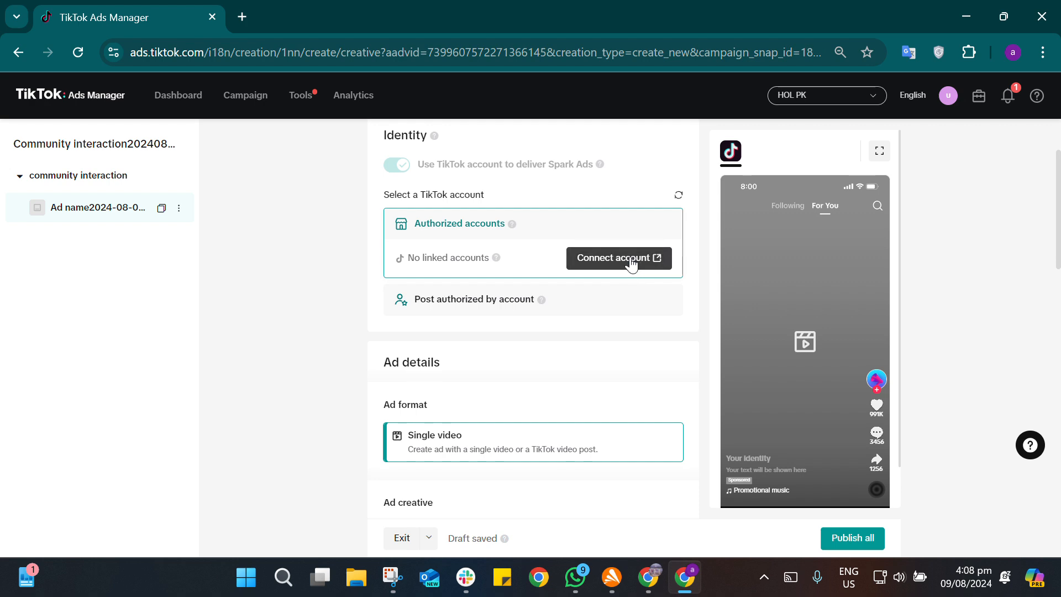
left_click(624, 263)
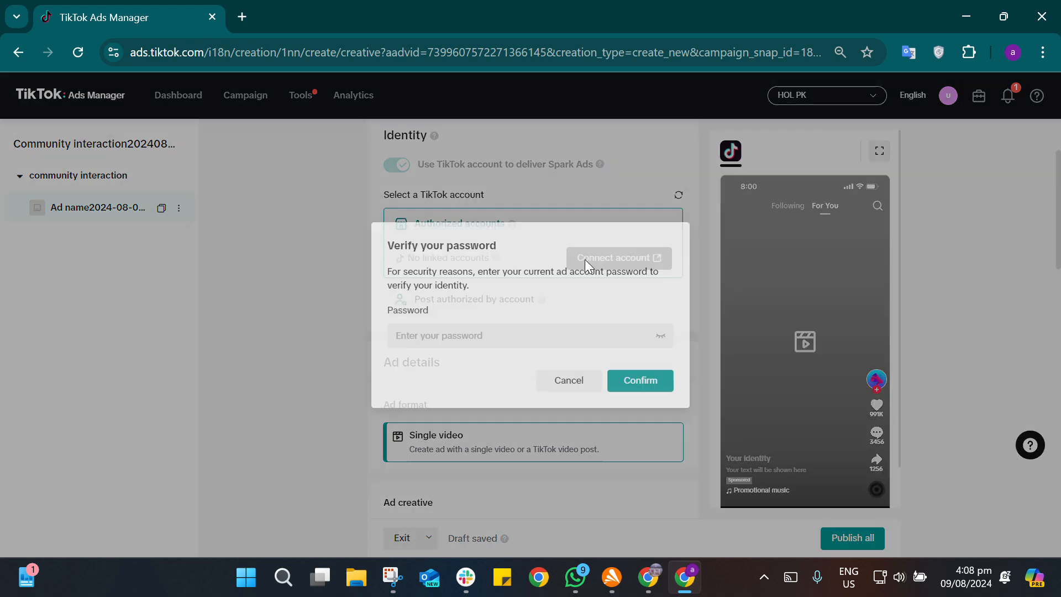
left_click(502, 338)
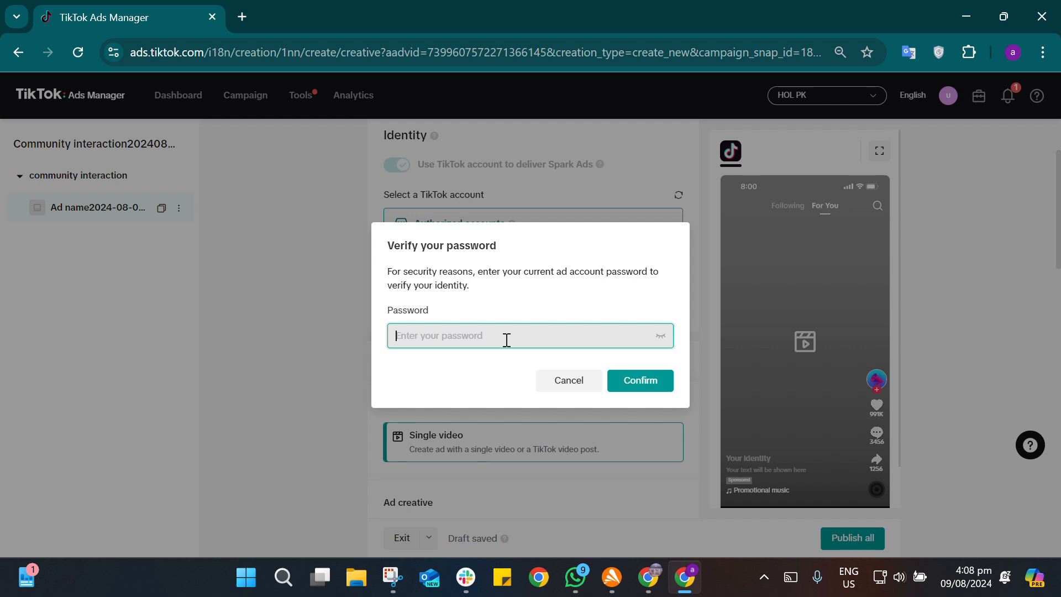
left_click(568, 391)
scroll(569, 391, "down", 3)
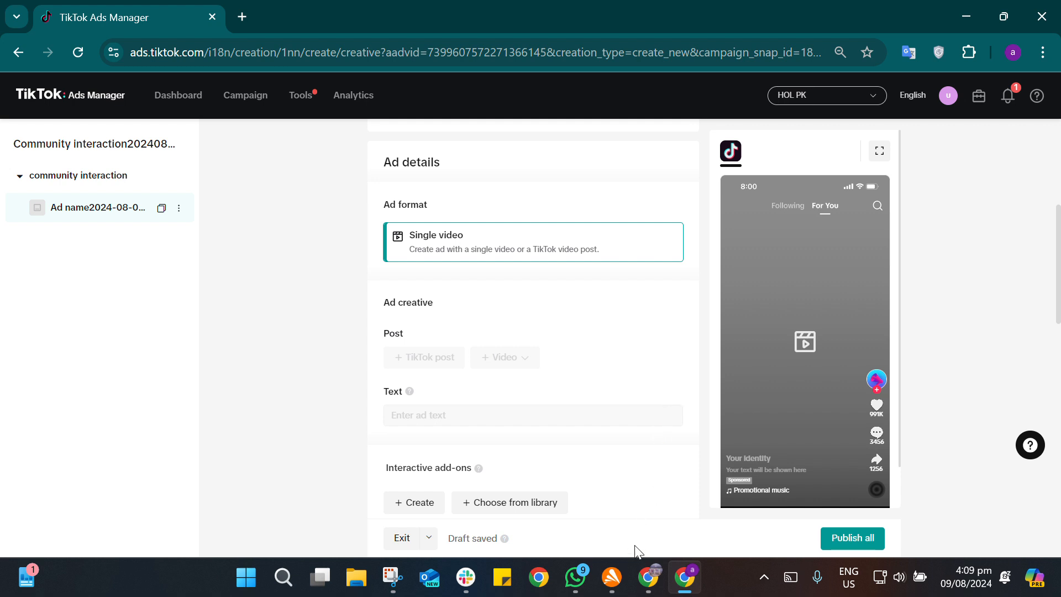
left_click(653, 582)
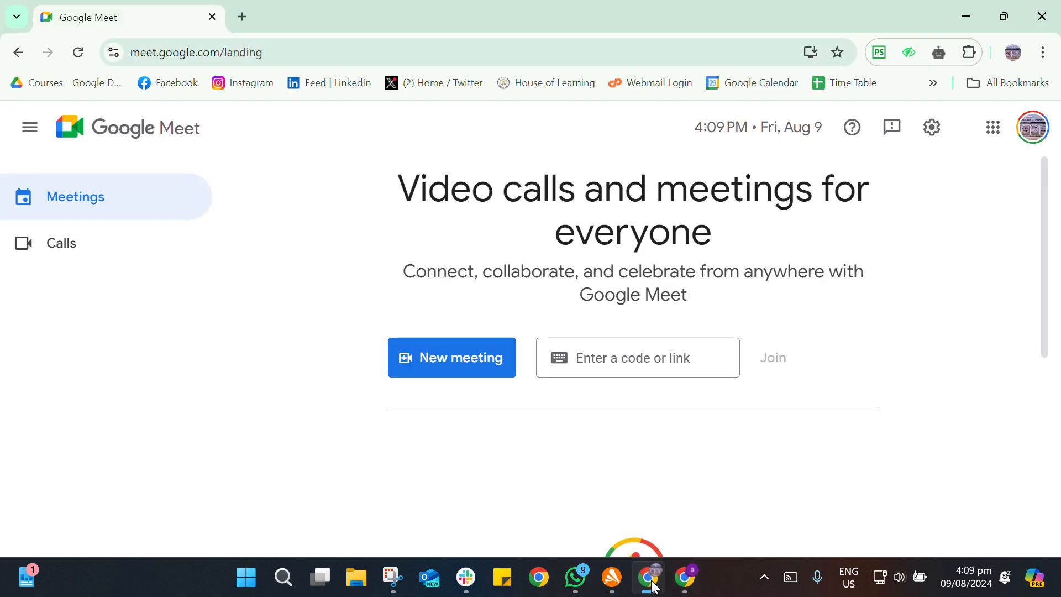
left_click(576, 579)
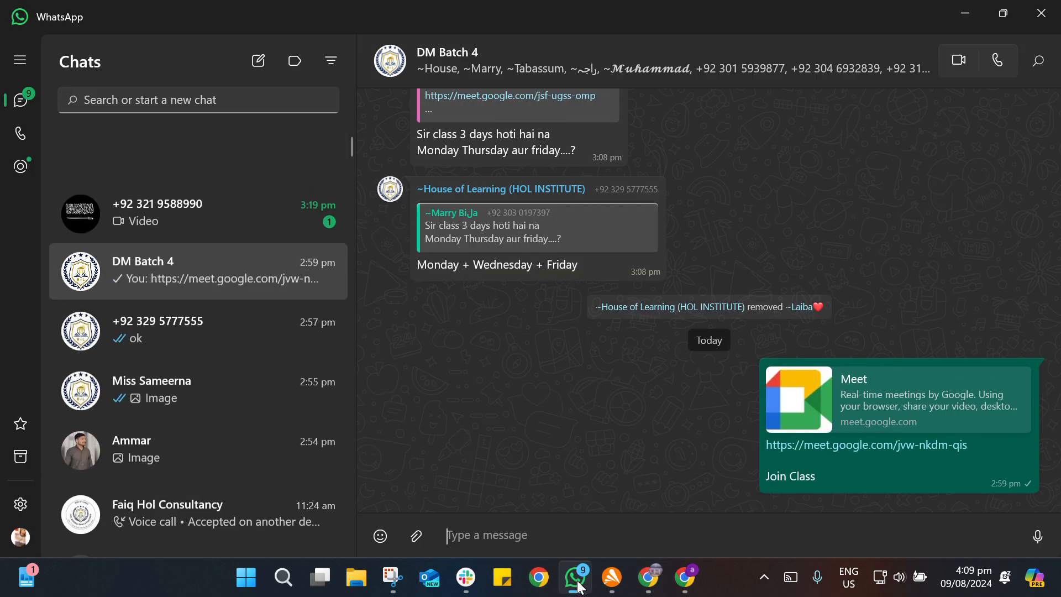
left_click(576, 580)
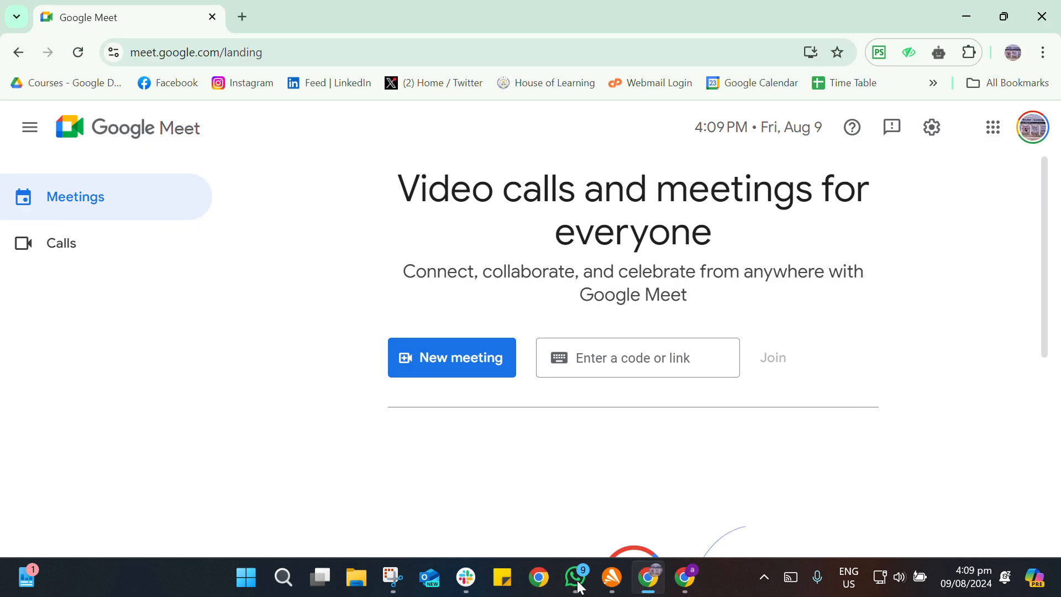
left_click(964, 14)
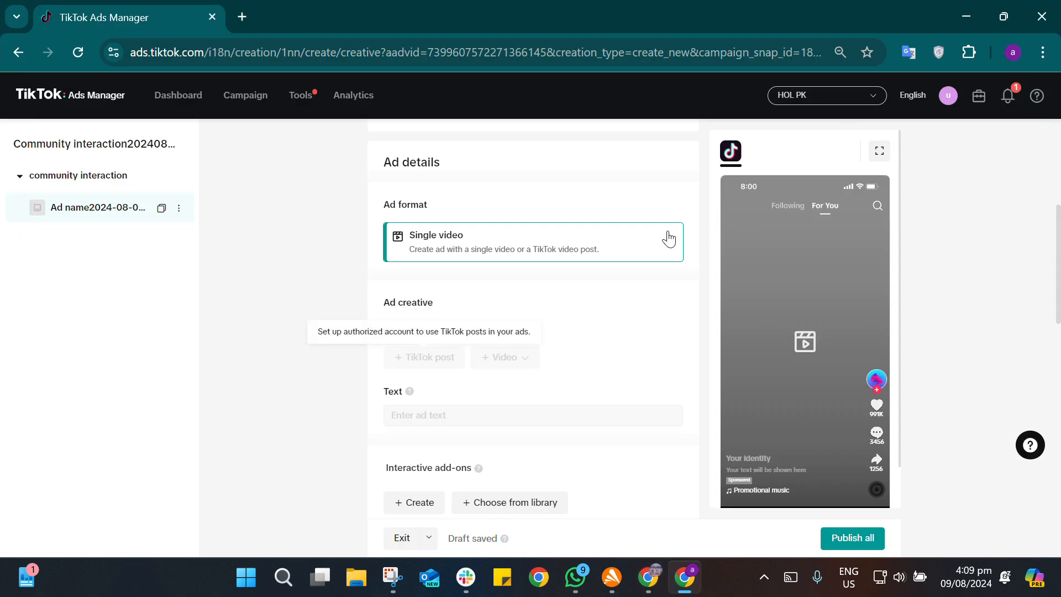